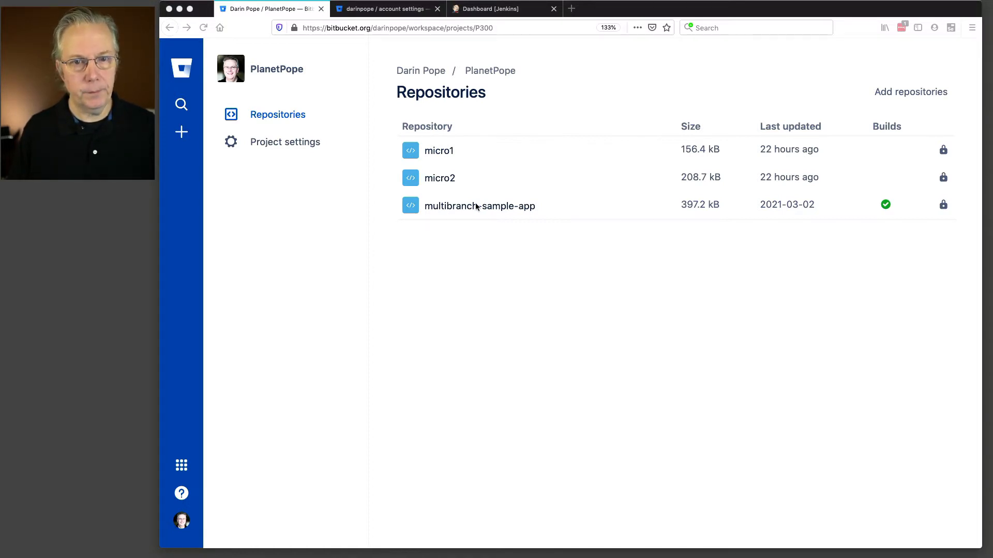
- Bring the browser forward on the PlanetPope project's repository list in Bitbucket
click(445, 153)
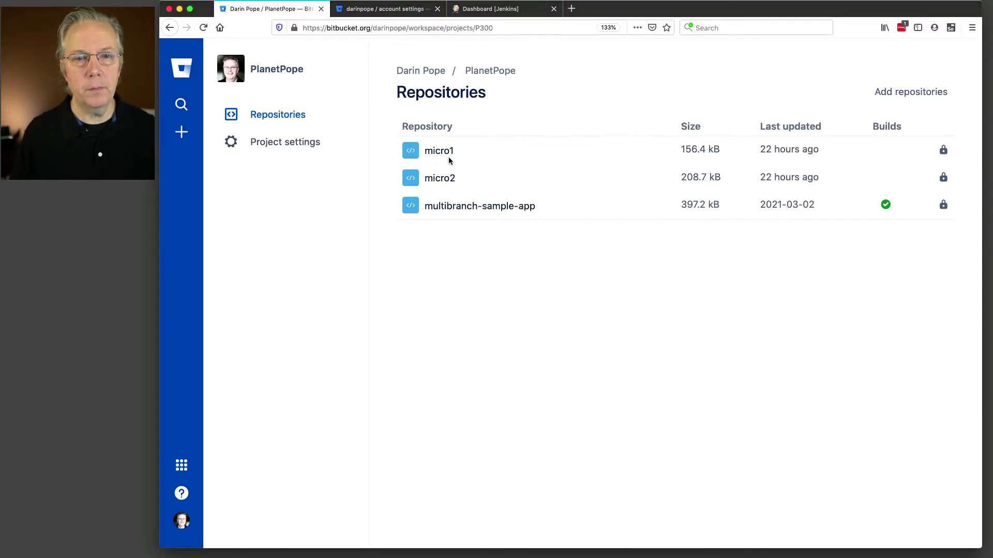
- Look over the micro1 and micro2 repositories, then go to Bitbucket personal settings
click(445, 153)
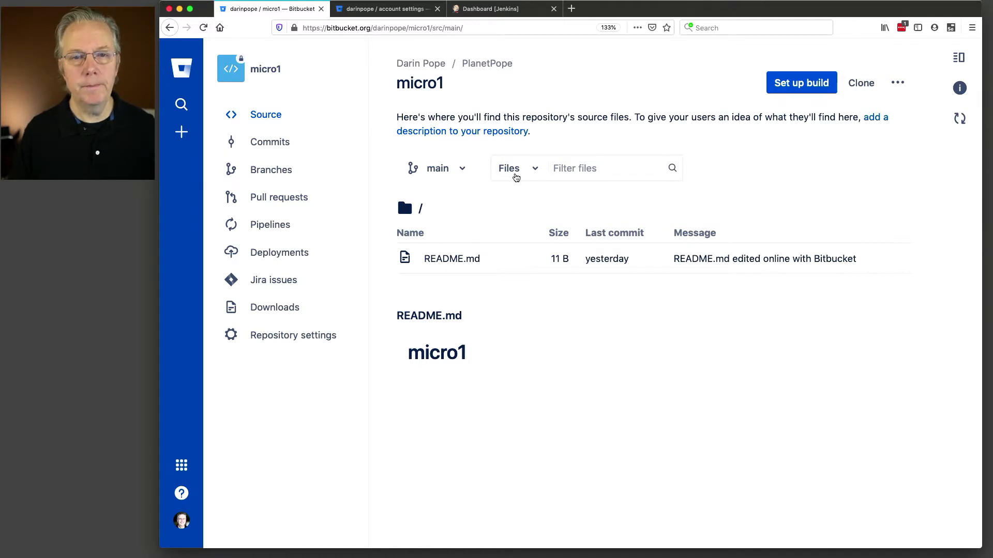
click(489, 66)
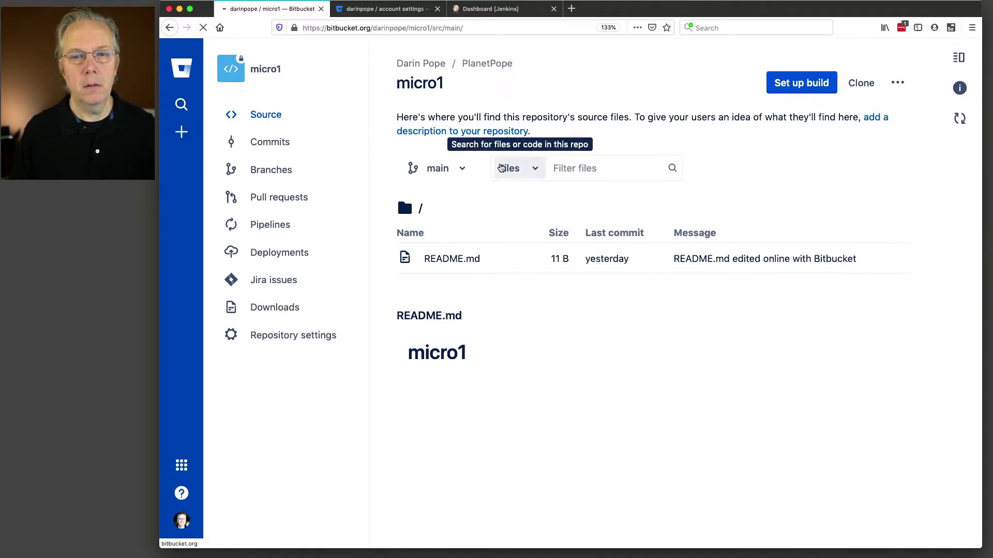
click(440, 179)
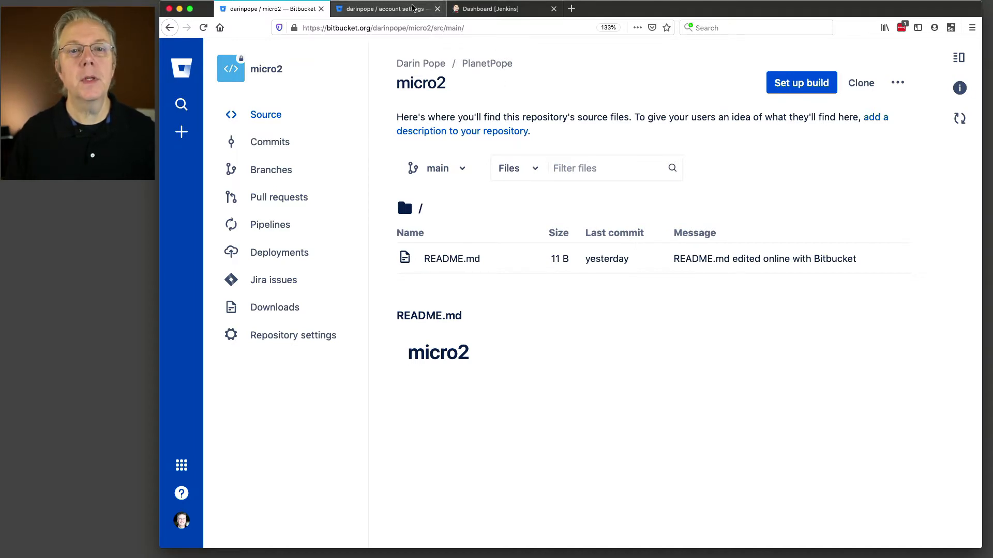
click(403, 15)
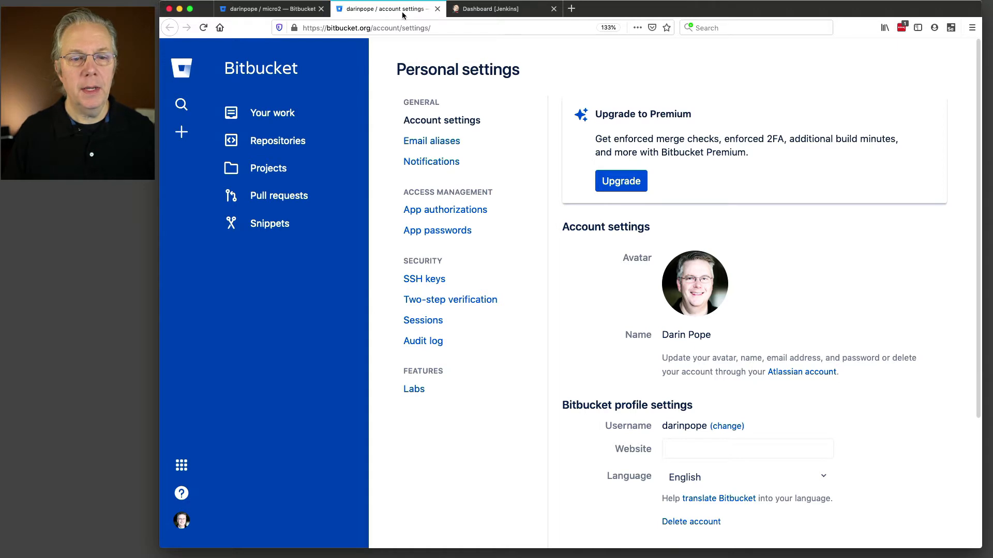
- Go to App passwords in personal settings and start creating a new app password
click(451, 233)
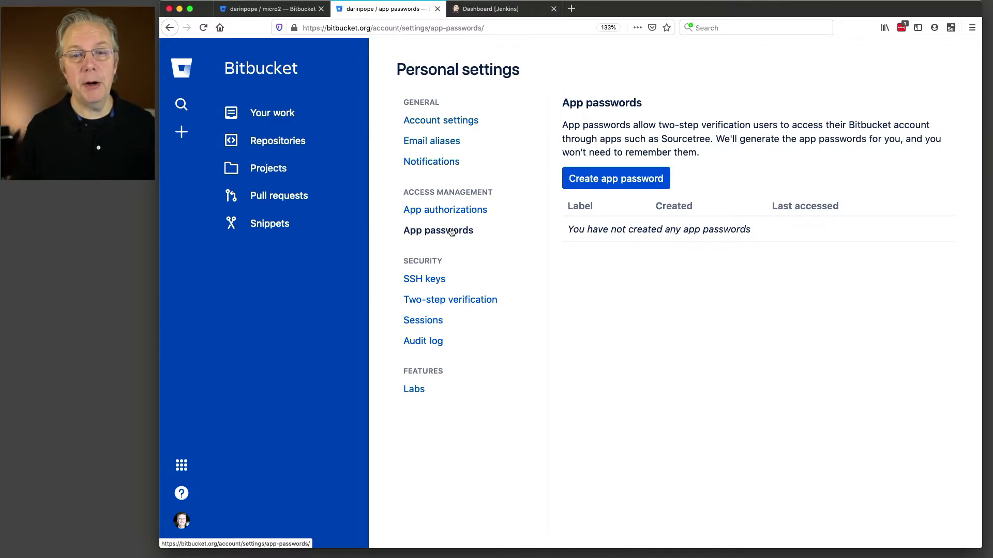
click(619, 181)
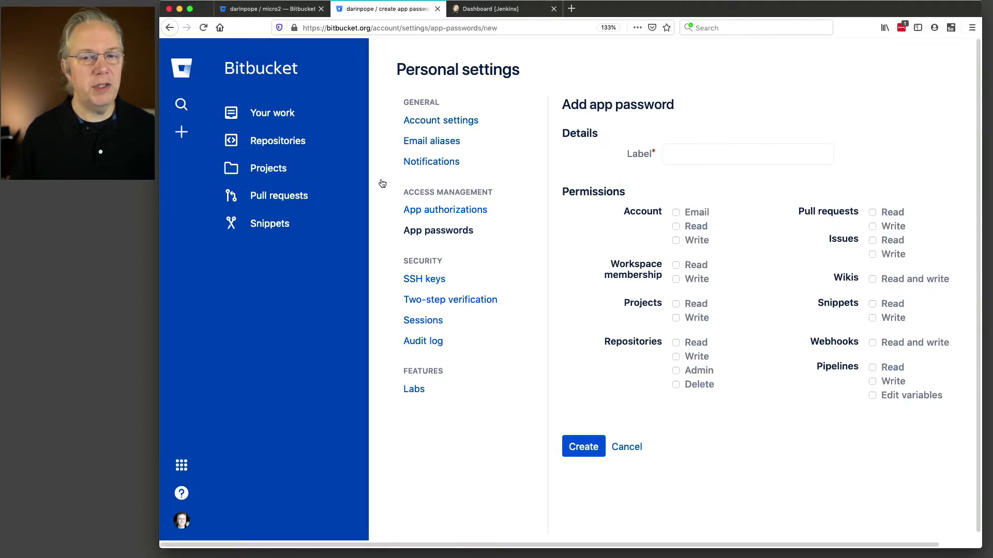
- Paste the Jenkins label into the new app password's Label field
key(super+Tab)
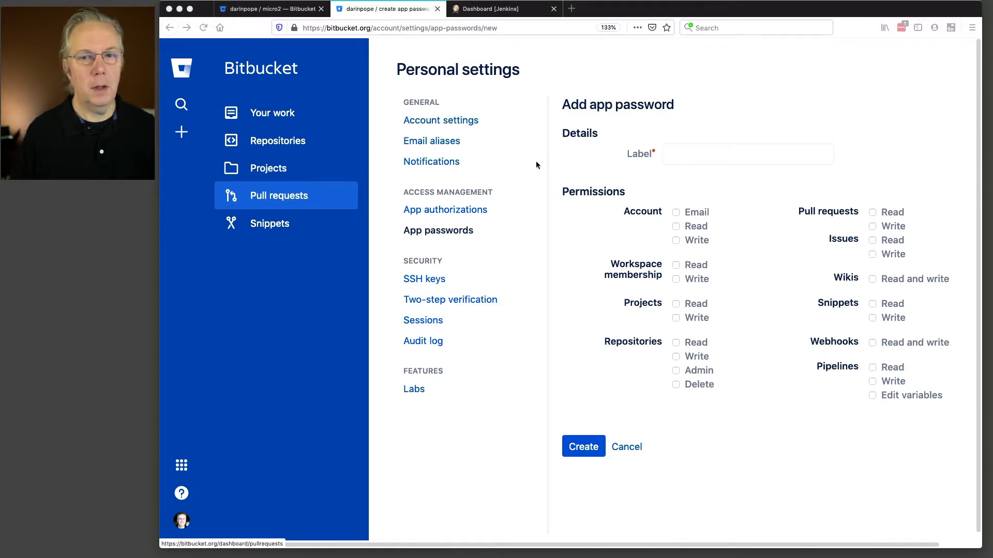
click(682, 151)
text(jenkins-darinpope)
key(Tab)
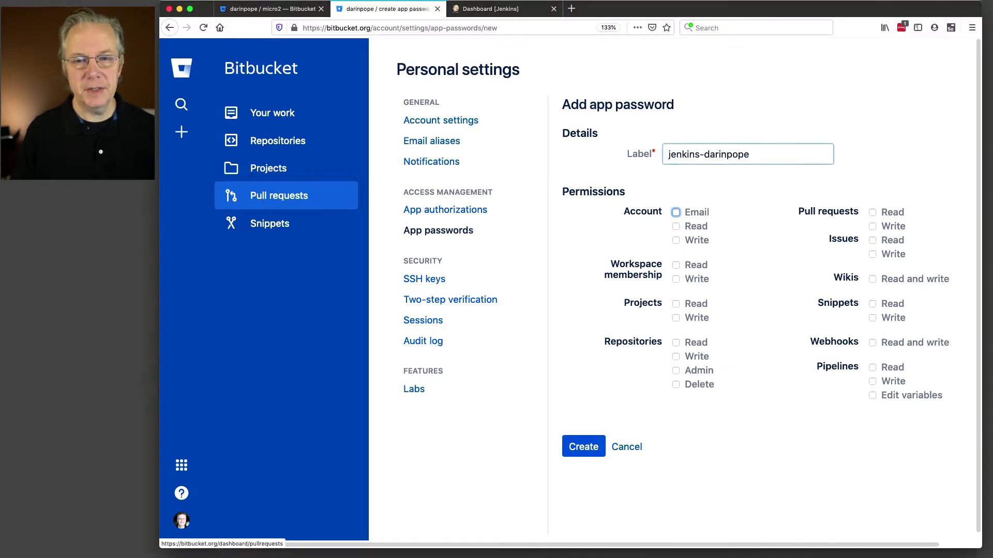
click(668, 157)
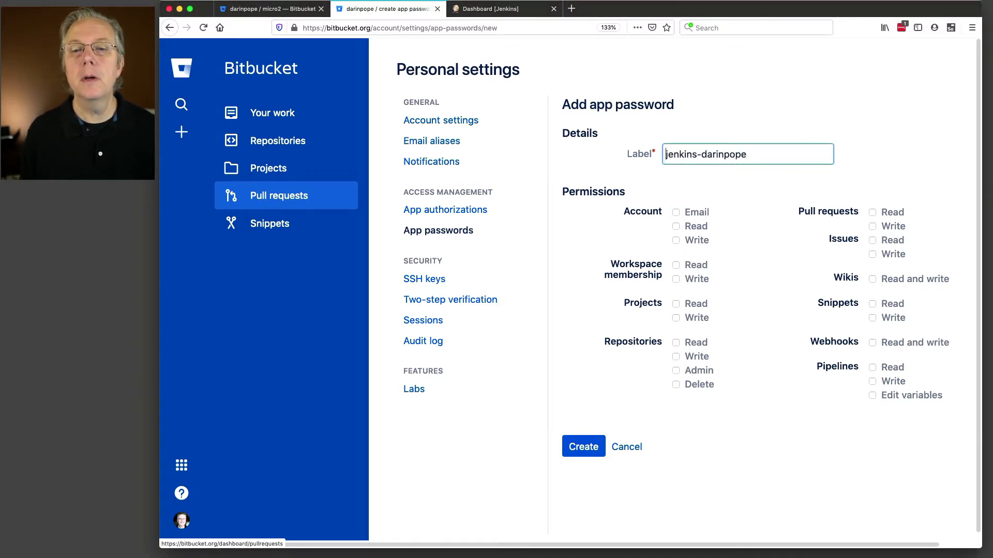
key(Tab)
click(715, 154)
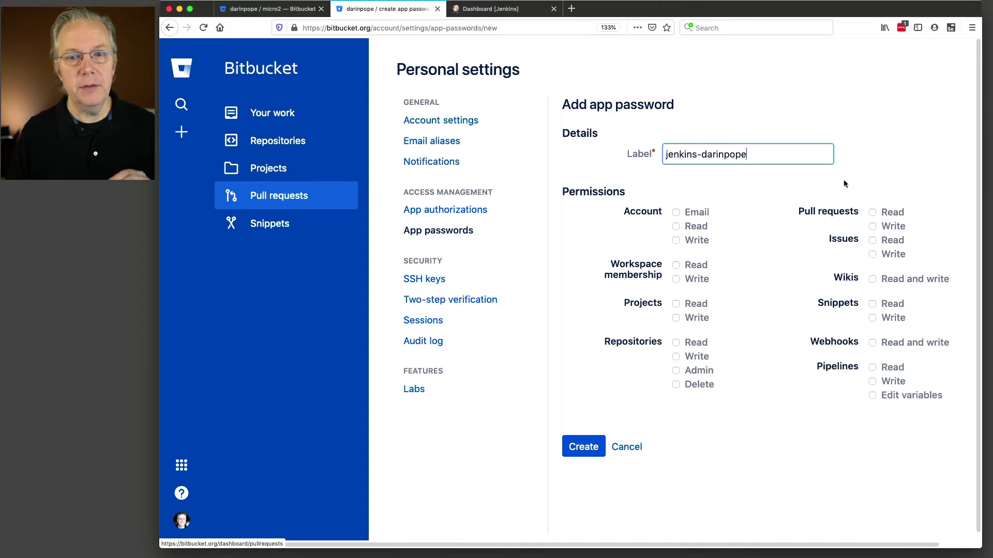
click(873, 213)
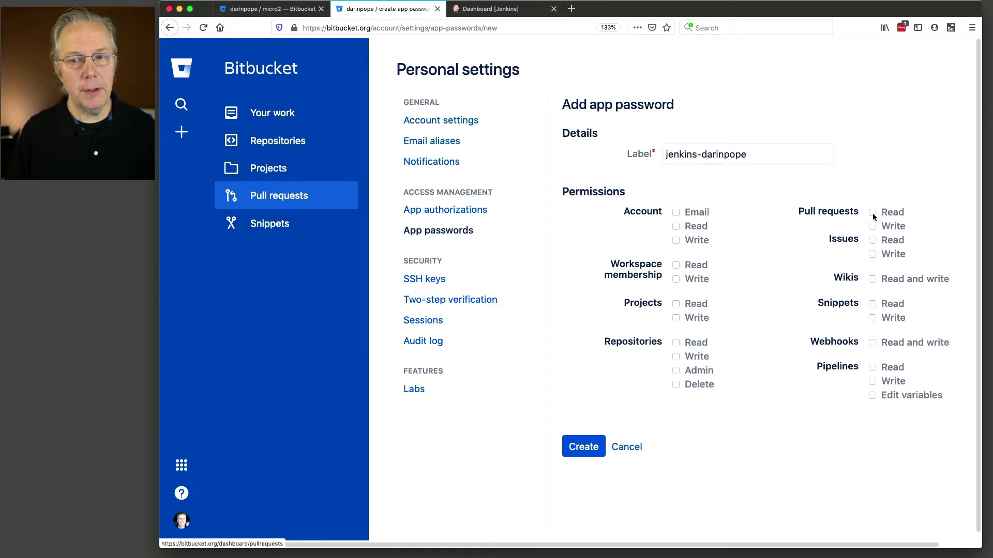
- Grant Pull requests Read and Webhooks Read and write, then create the app password
click(873, 213)
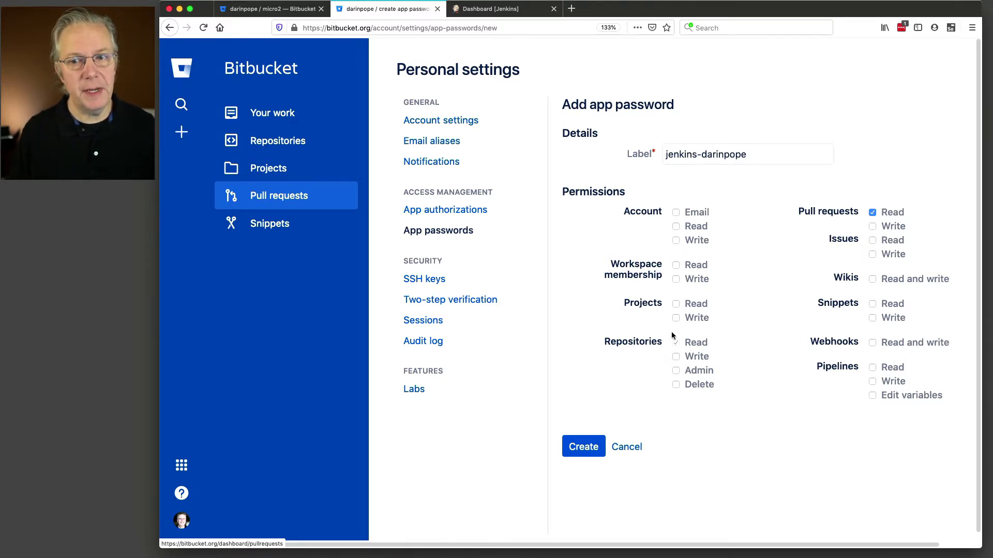
click(872, 342)
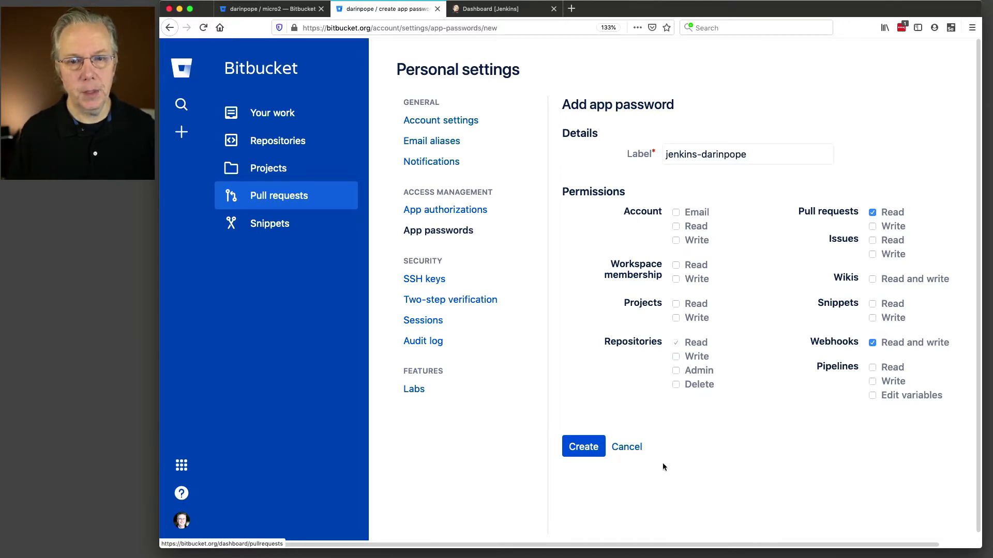
click(585, 454)
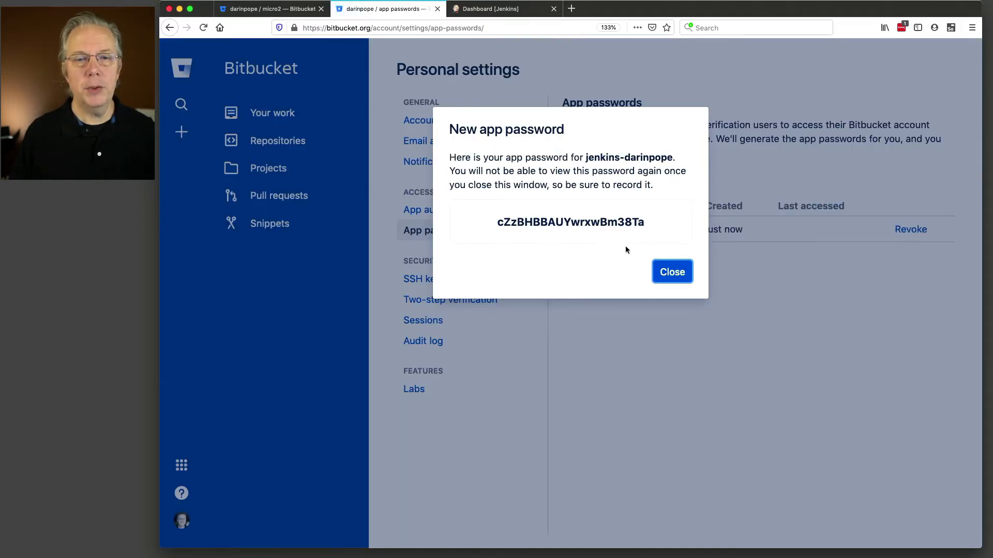
- Copy the generated app password and go over to the Jenkins dashboard
double_click(599, 230)
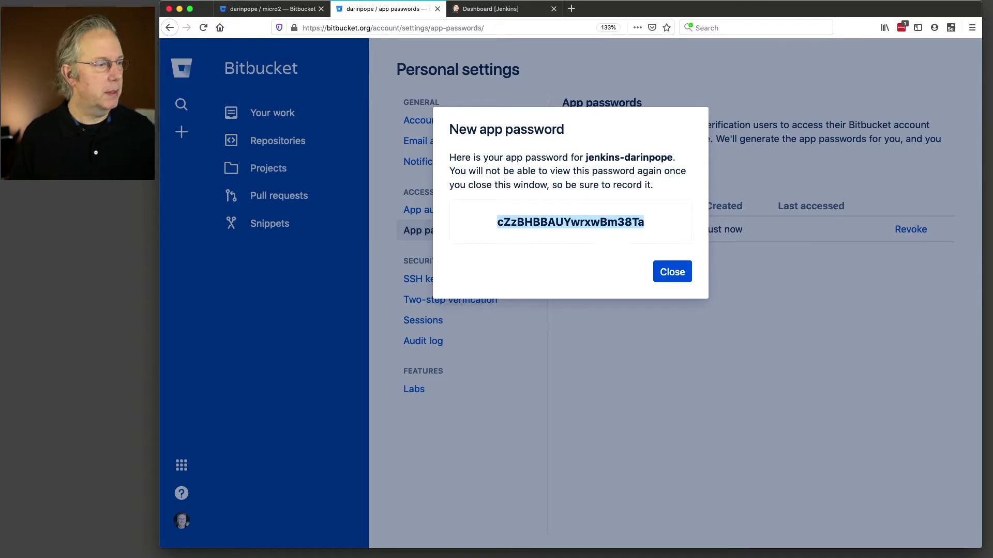
key(super+Tab)
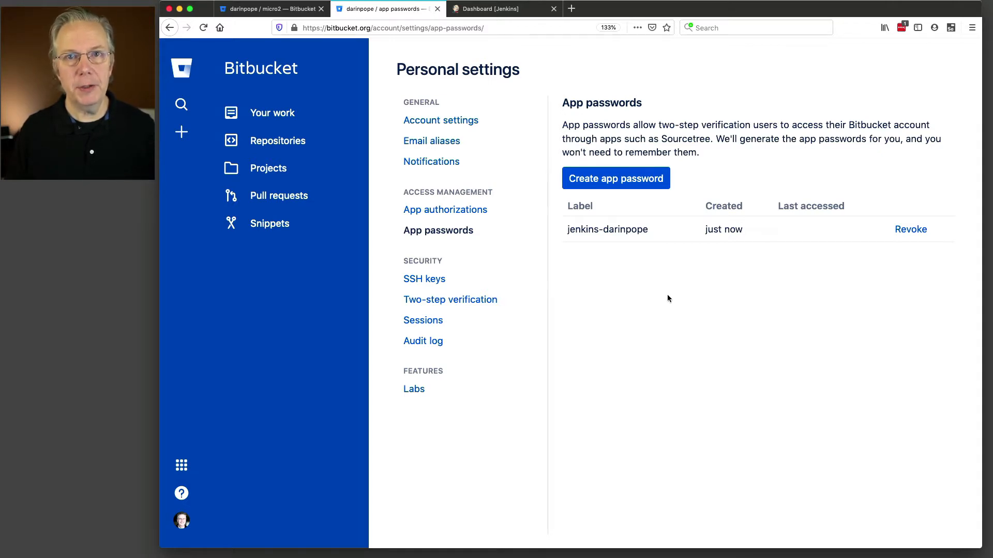
click(490, 9)
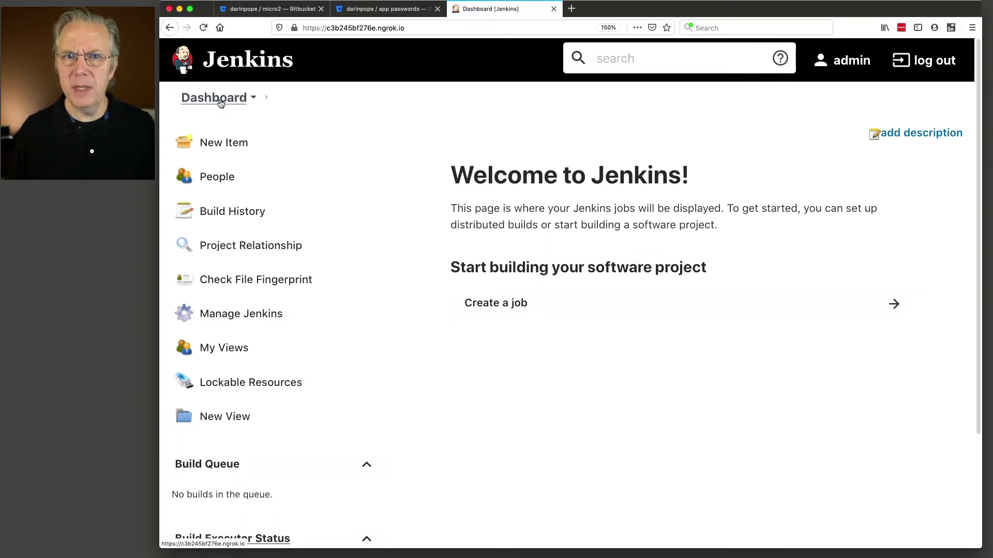
- Go through Manage Jenkins > Manage Credentials > (global) to Add Credentials
scroll(833, 471, down, 5)
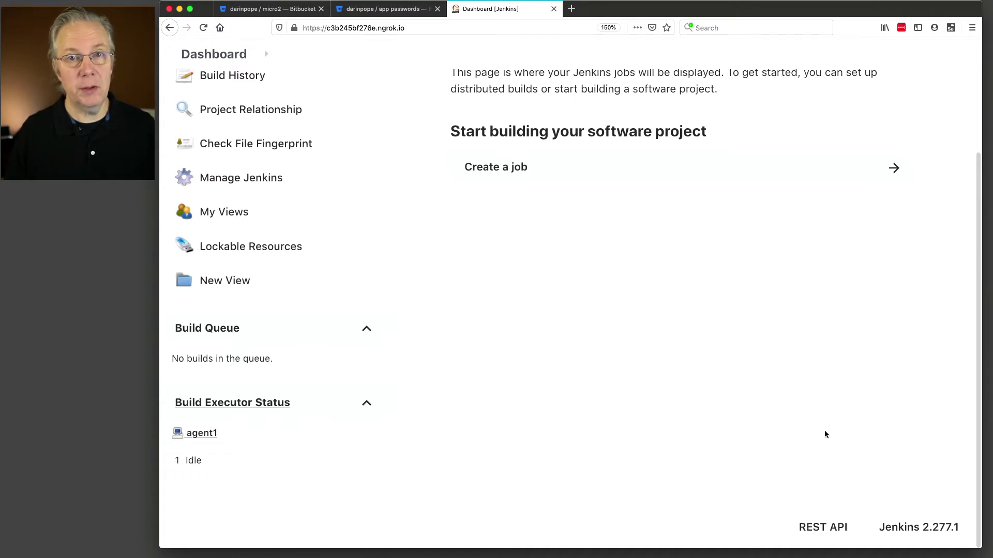
scroll(766, 430, up, 5)
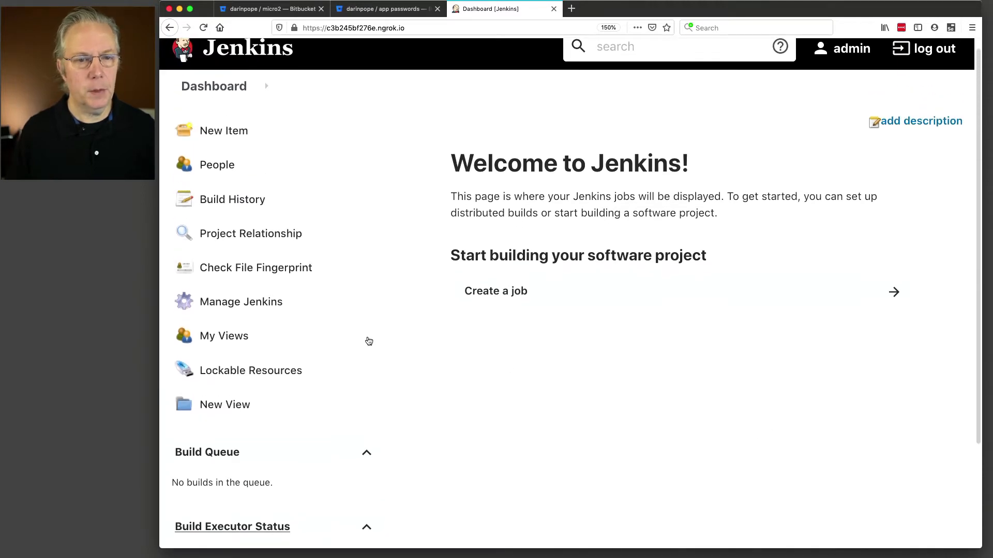
click(263, 305)
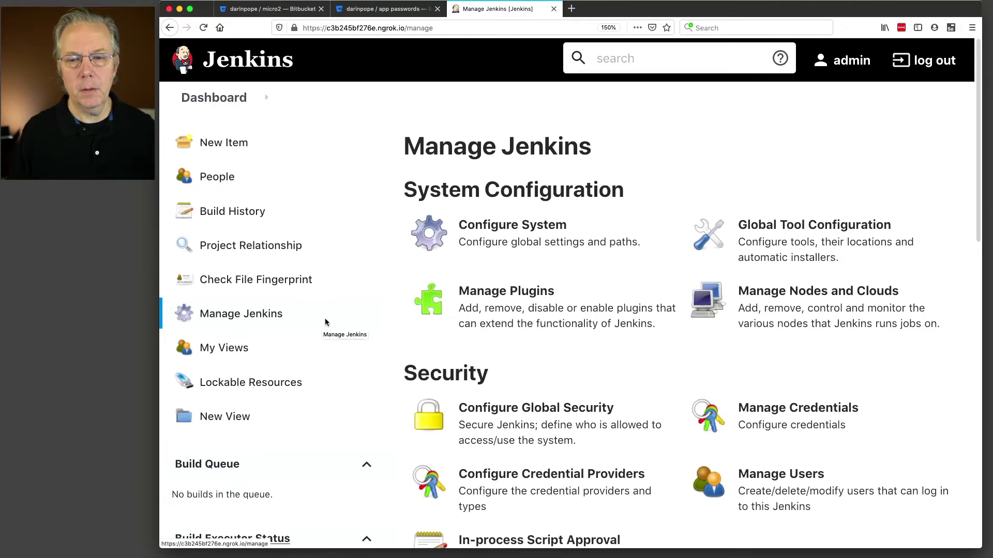
click(761, 425)
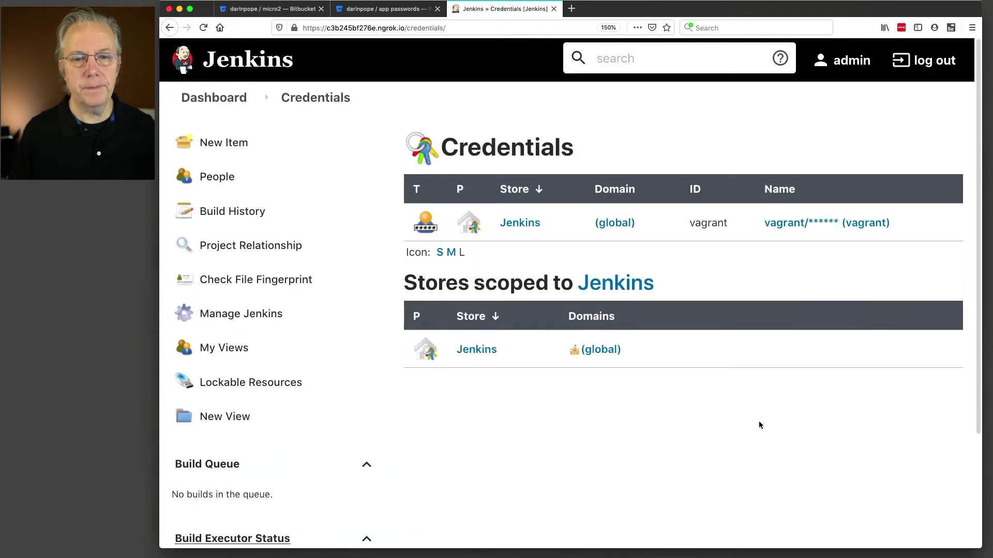
click(602, 350)
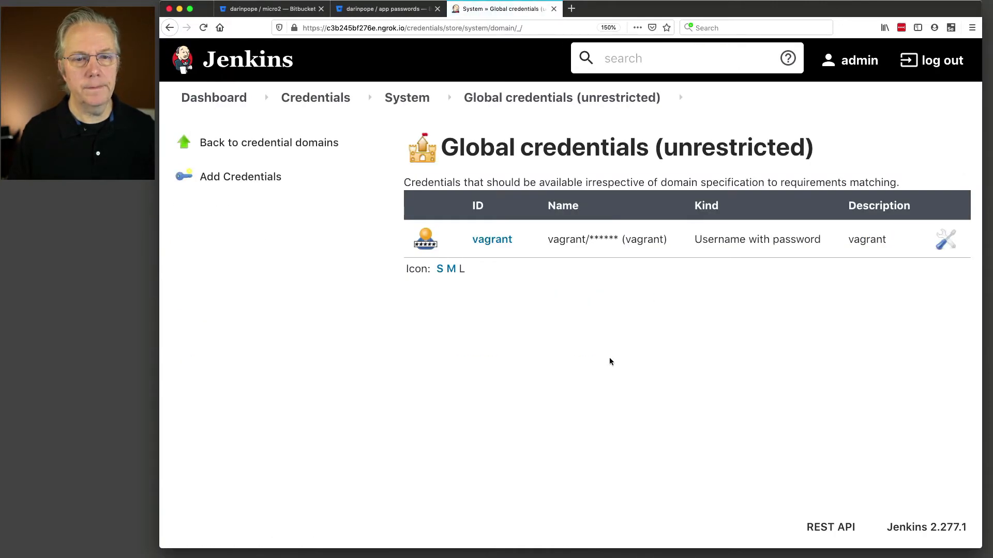
click(264, 186)
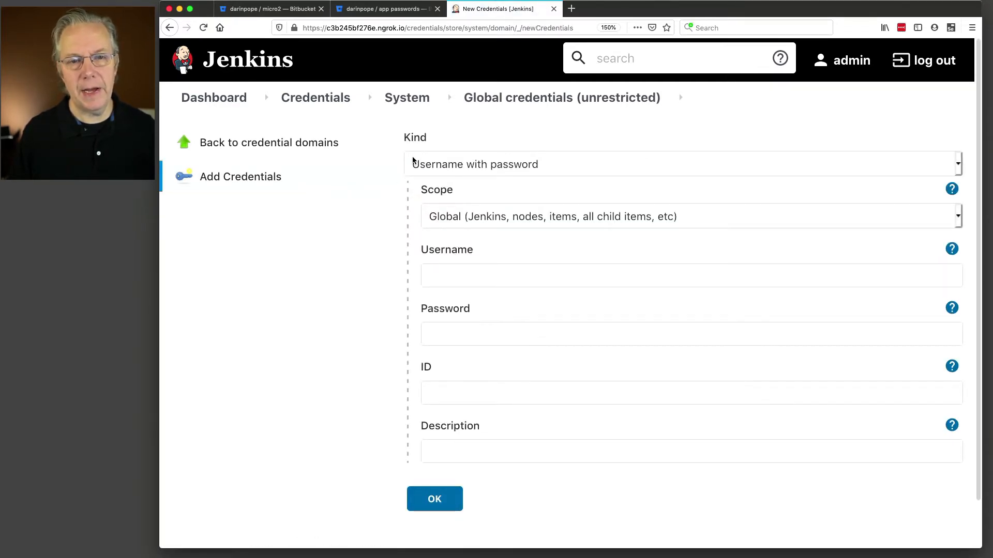
- Enter the Bitbucket account username and paste the app password as the credential's password
click(466, 275)
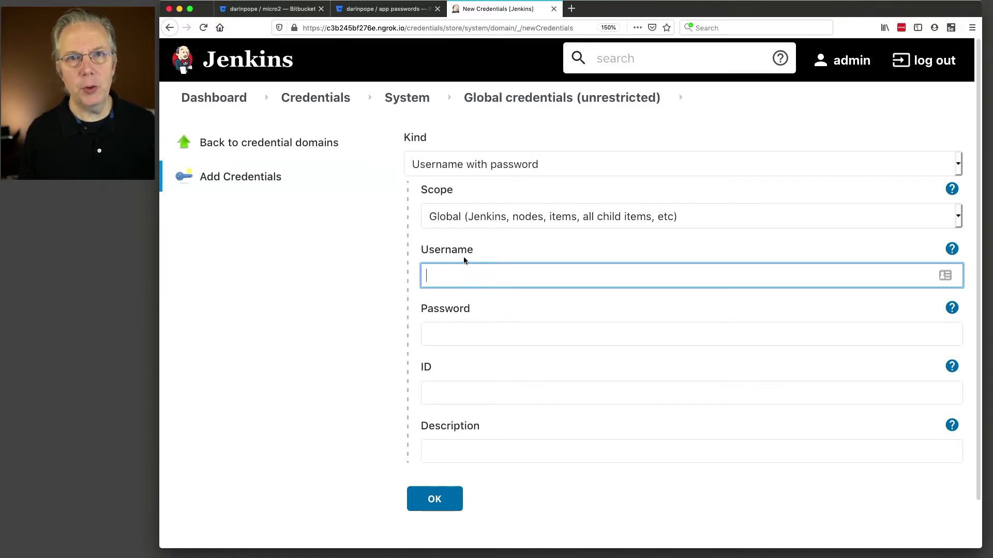
text(darinpope)
key(Tab)
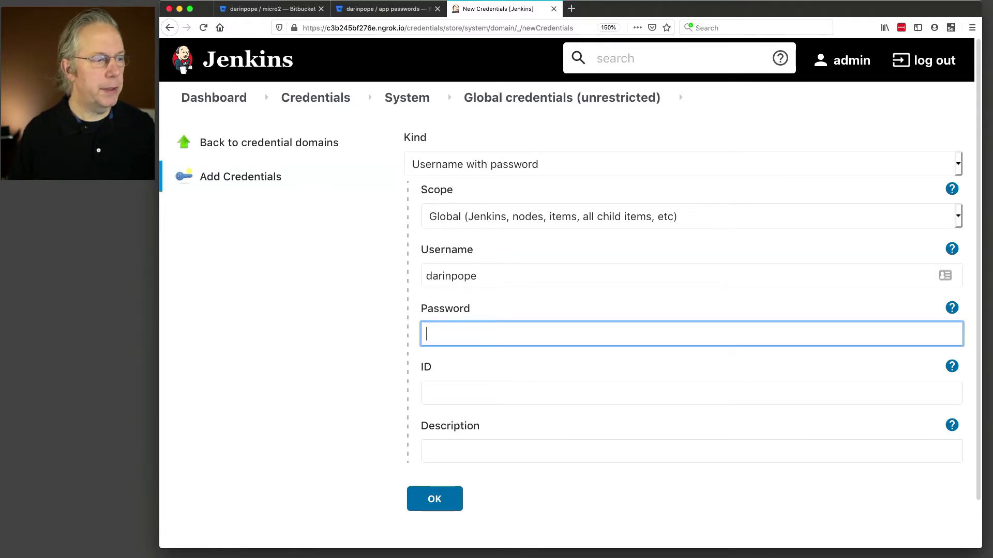
key(super+Tab)
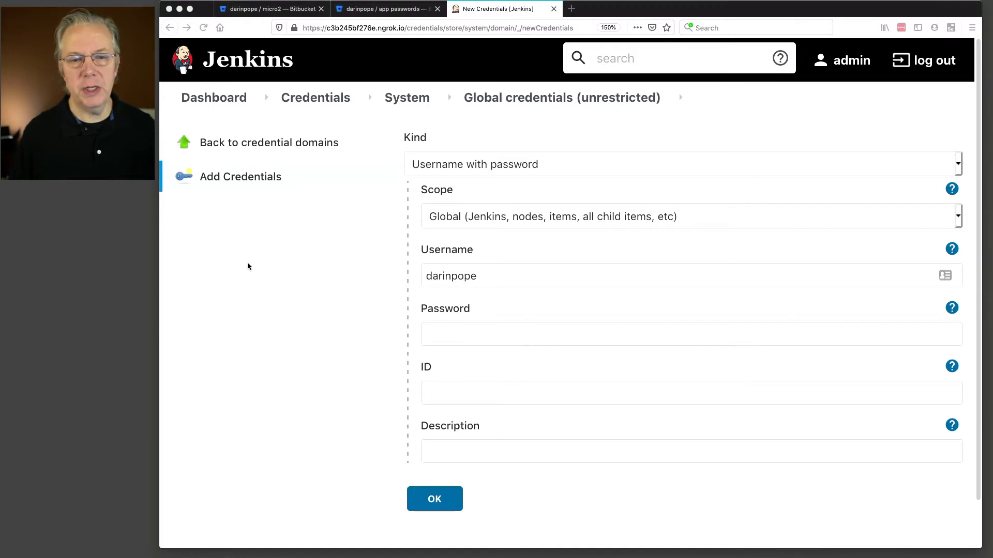
key(super+v)
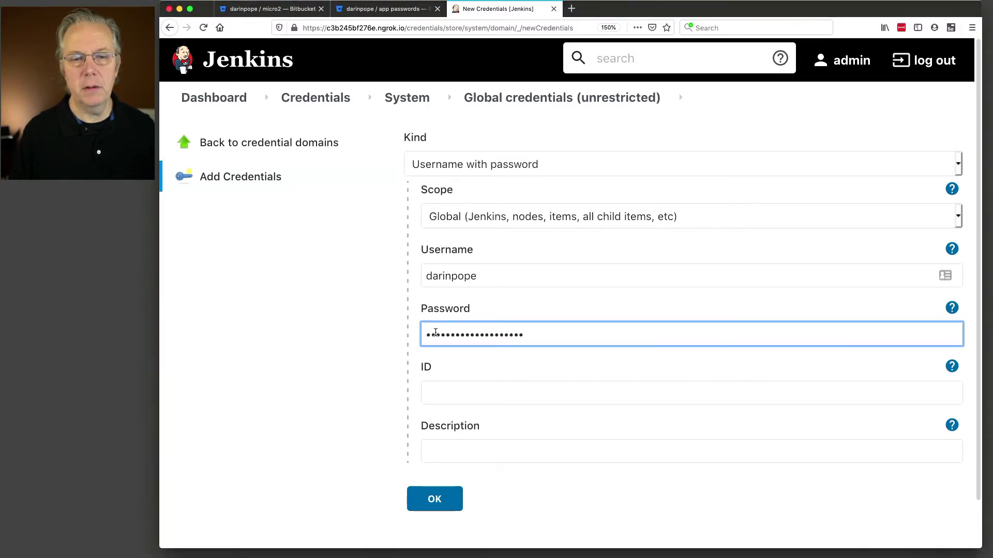
key(Tab)
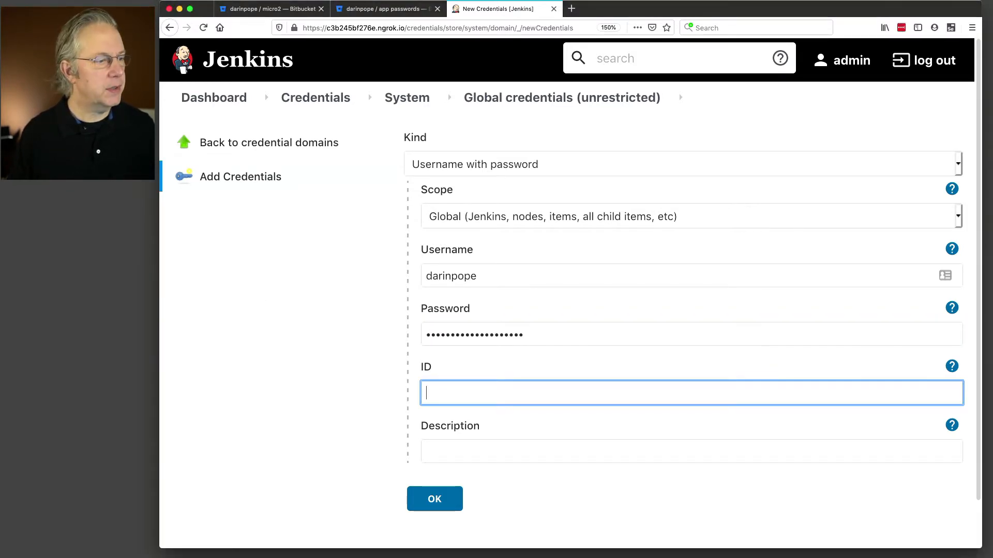
- Paste the app password's label as credential ID and description, save, and return to the dashboard
key(super+Tab)
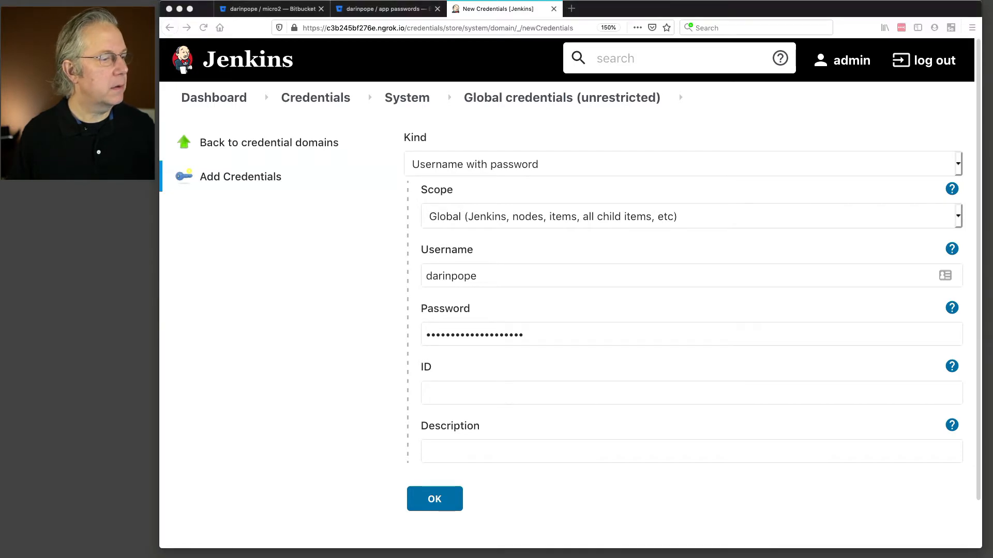
click(518, 393)
text(jenkins-darinpope)
key(Tab)
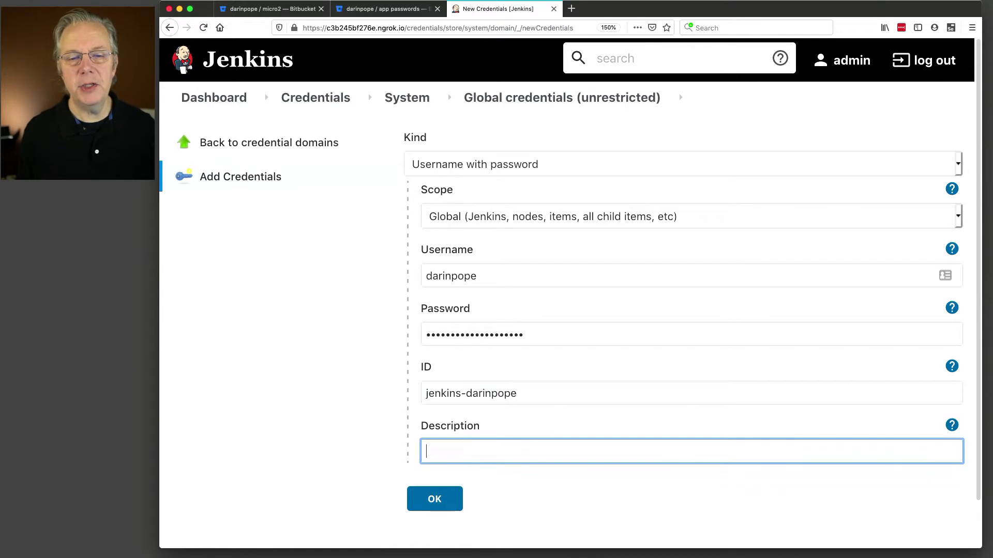
text(jenkins-darinpope)
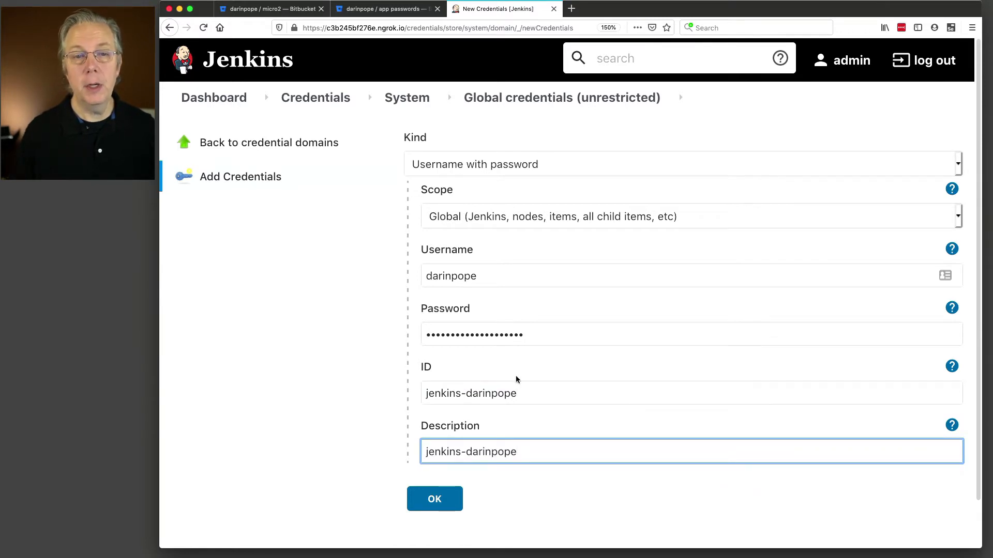
click(386, 9)
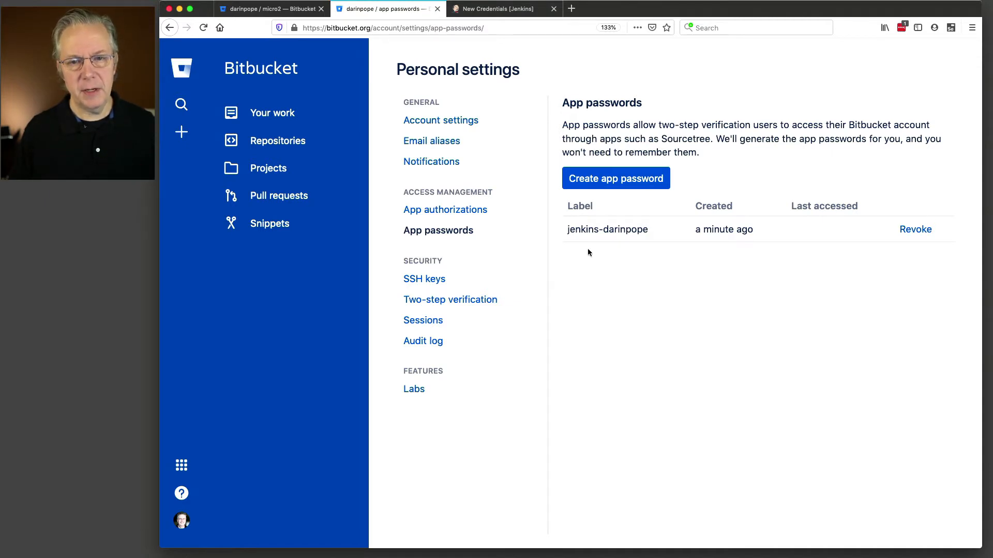
click(501, 9)
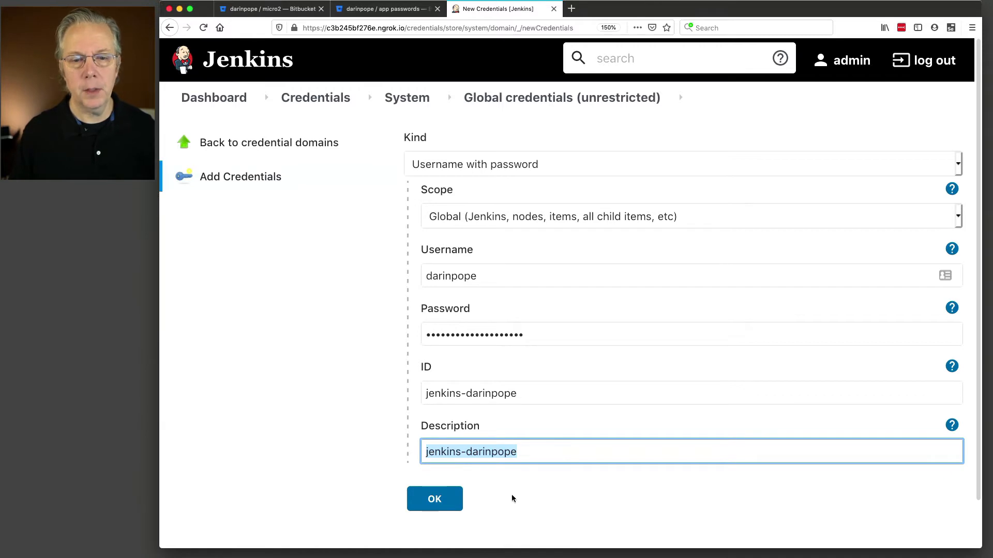
click(498, 491)
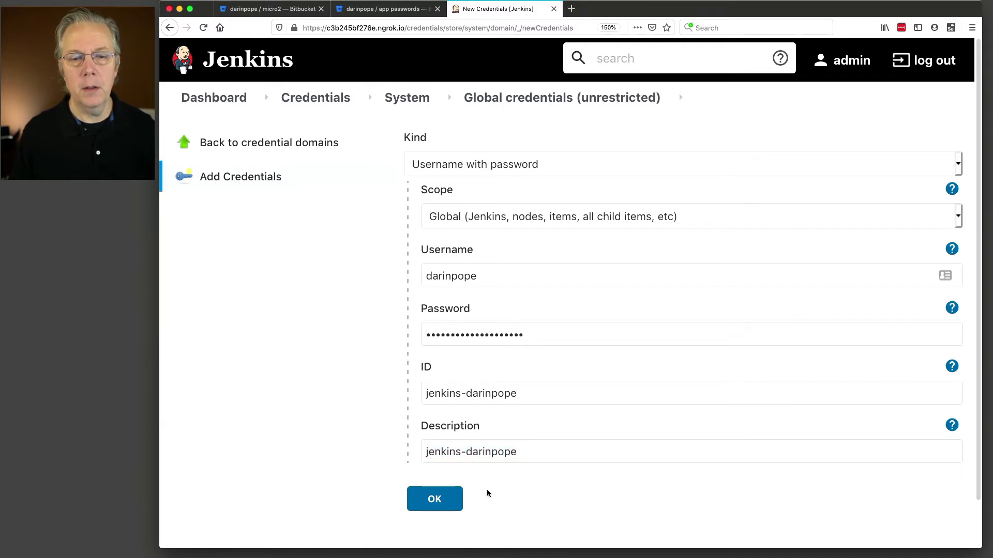
click(449, 503)
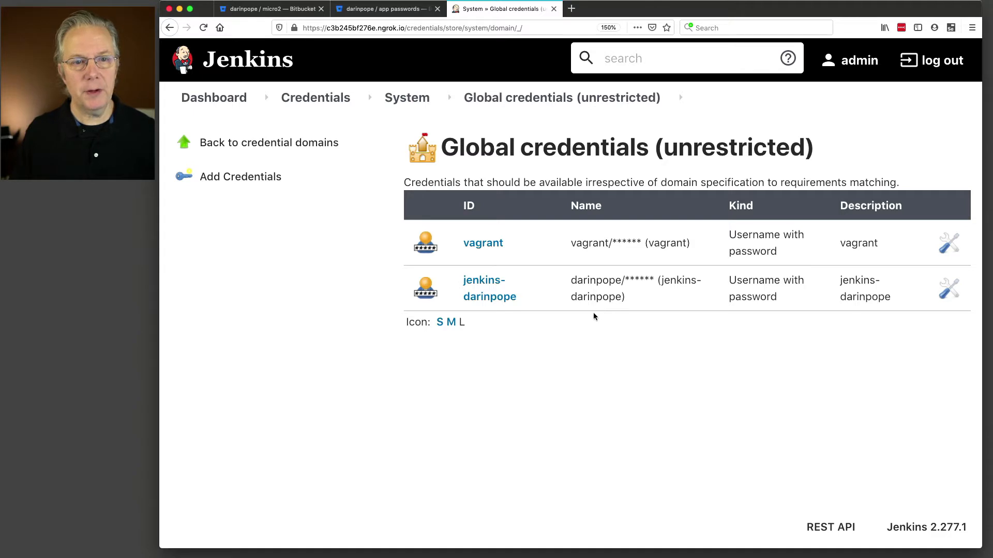
click(219, 103)
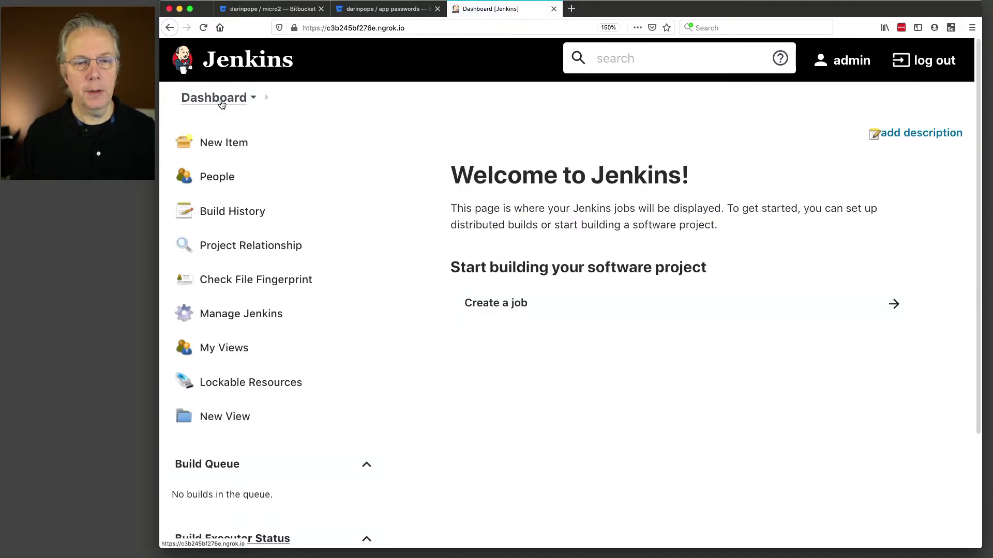
- In Configure System's Bitbucket Endpoints, add and then remove a stray Bitbucket Server endpoint
click(252, 313)
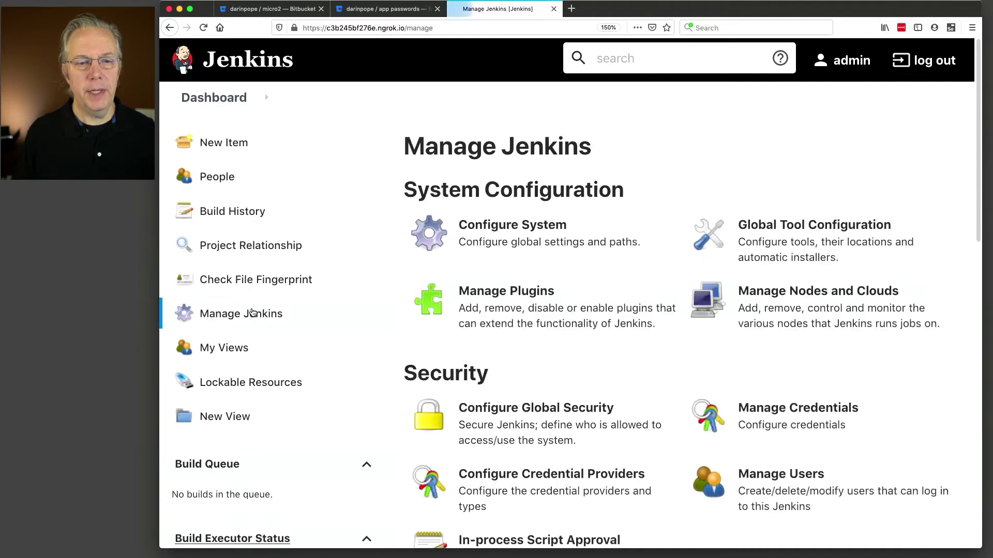
click(481, 237)
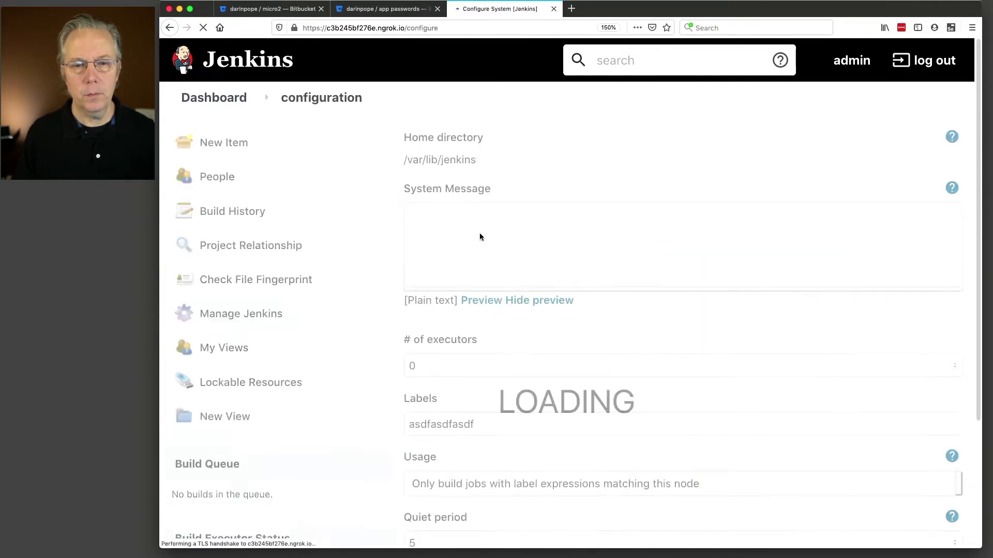
scroll(436, 243, down, 3)
scroll(436, 243, down, 15)
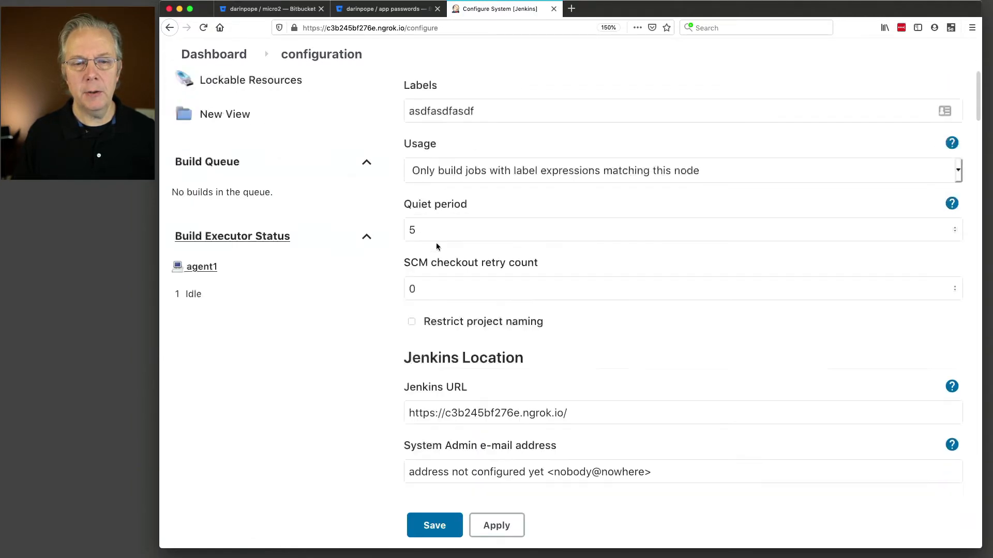
scroll(438, 244, down, 10)
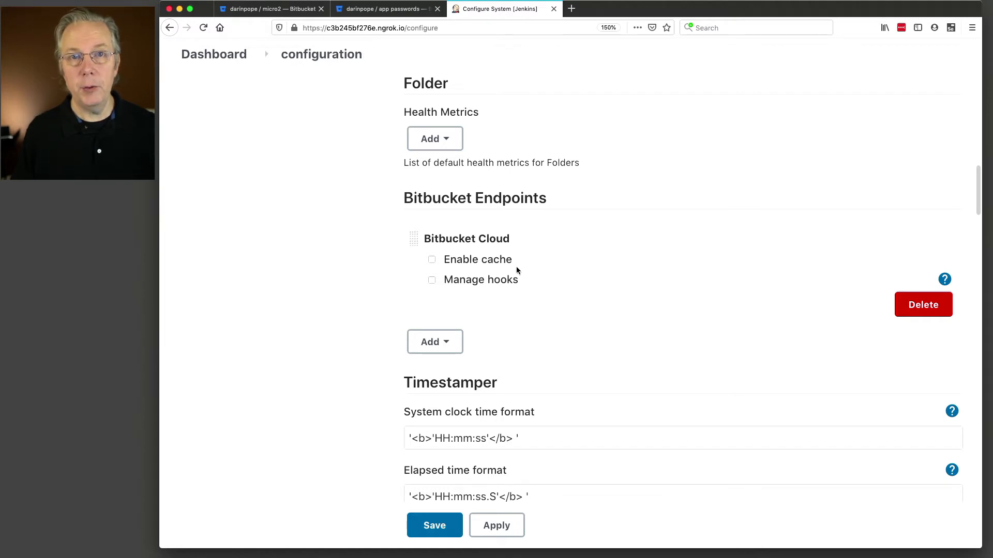
click(449, 345)
click(450, 345)
click(450, 344)
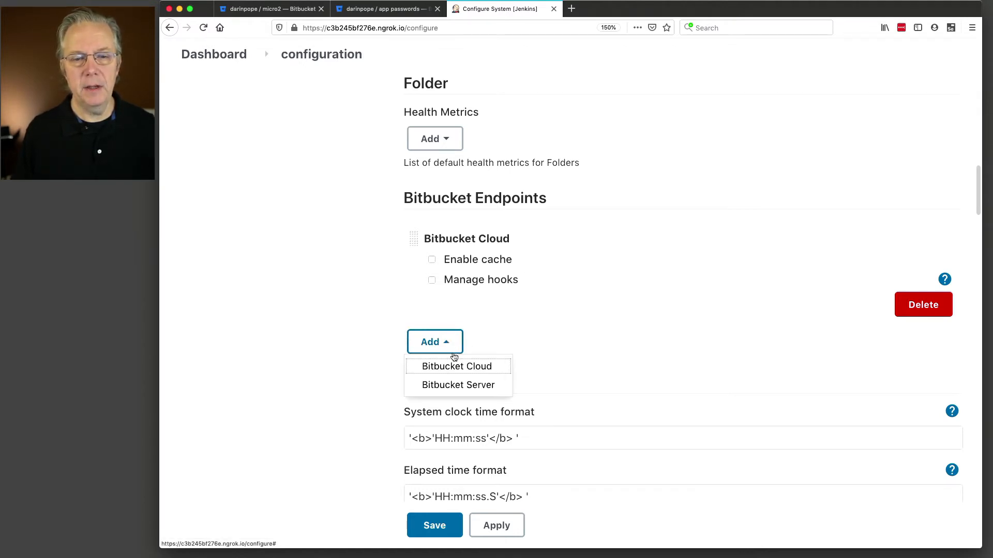
click(464, 386)
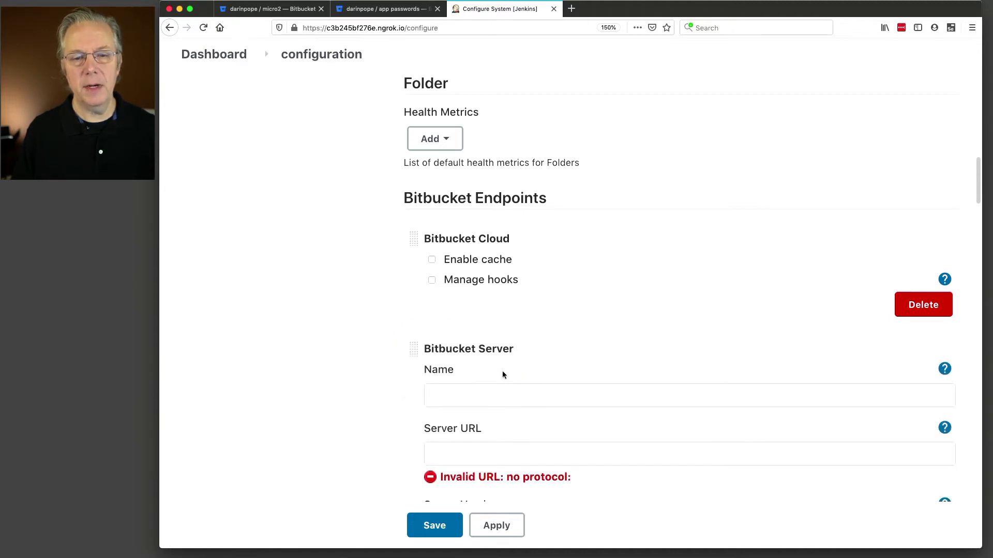
scroll(502, 371, down, 5)
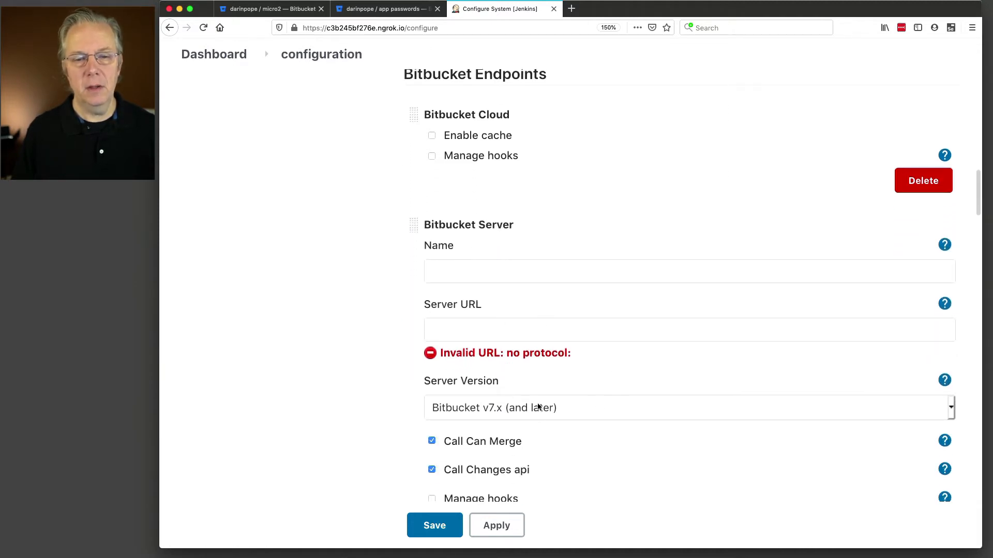
scroll(538, 408, down, 6)
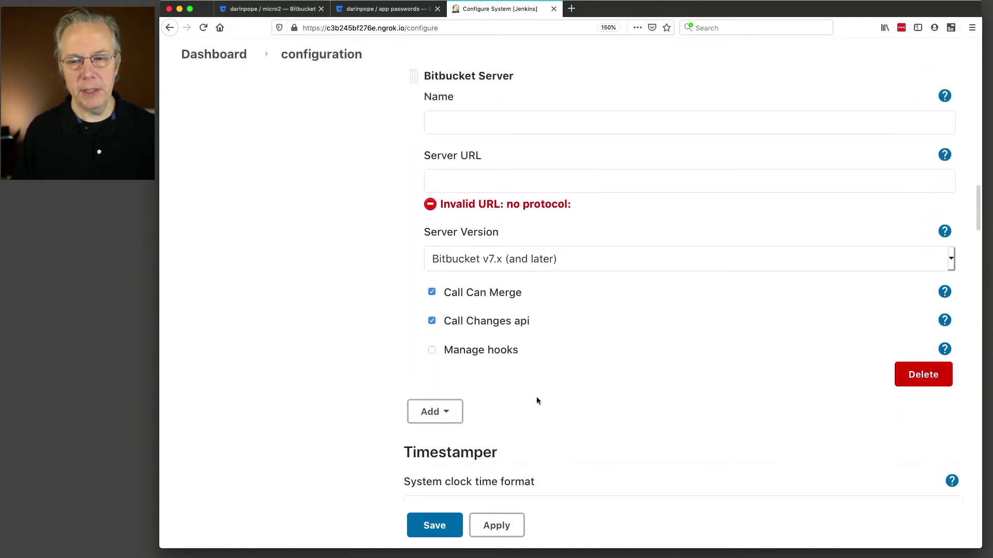
click(910, 373)
scroll(571, 369, up, 10)
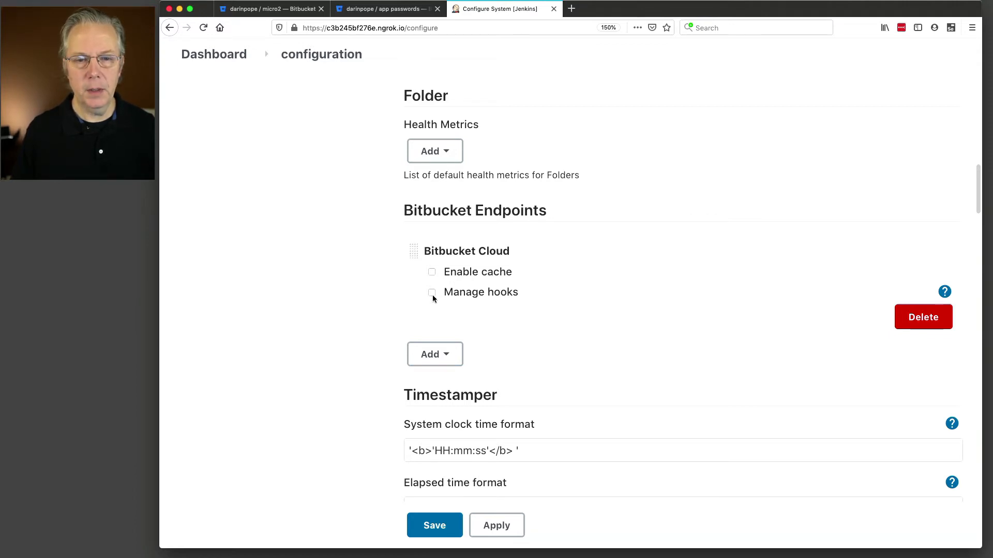
scroll(432, 296, down, 15)
scroll(492, 350, up, 7)
scroll(491, 348, up, 10)
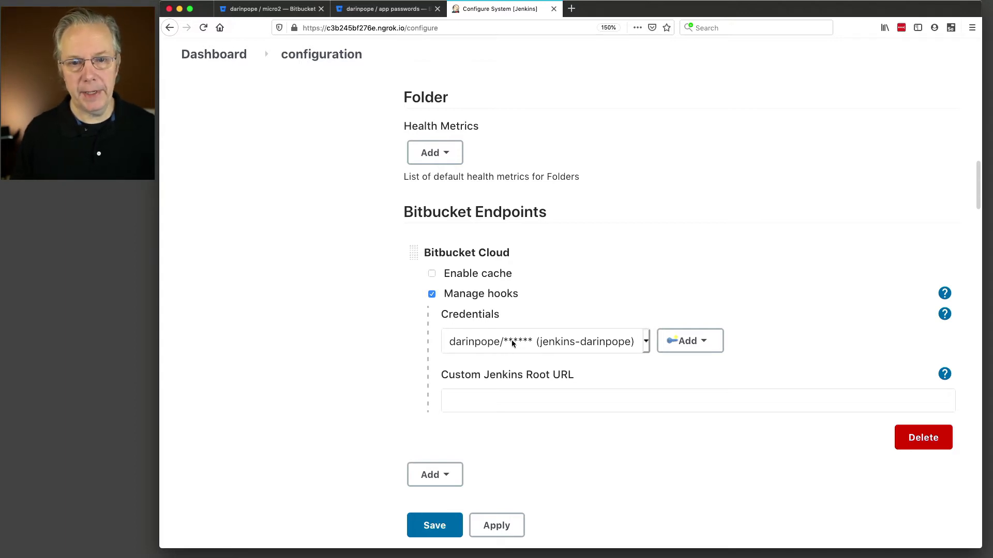
click(516, 396)
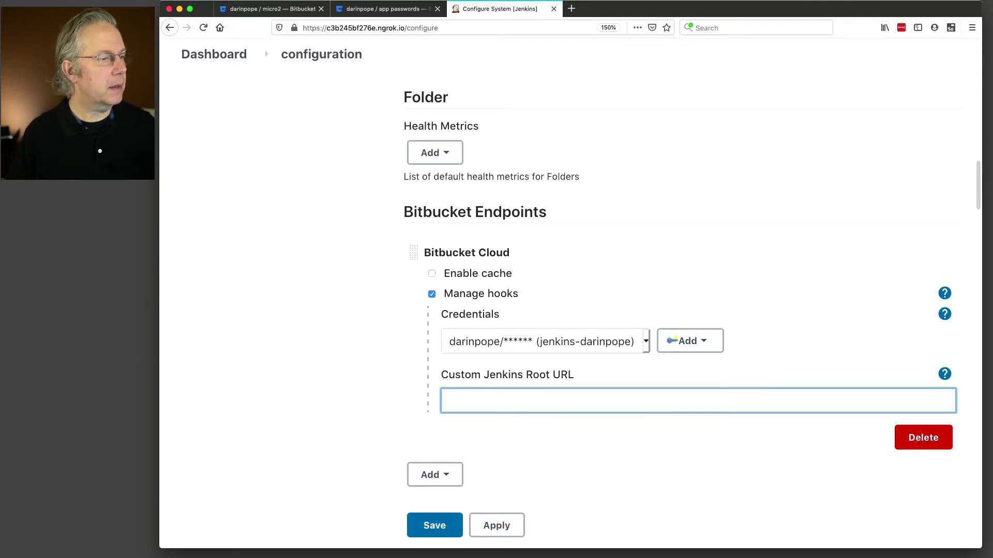
key(super+Tab)
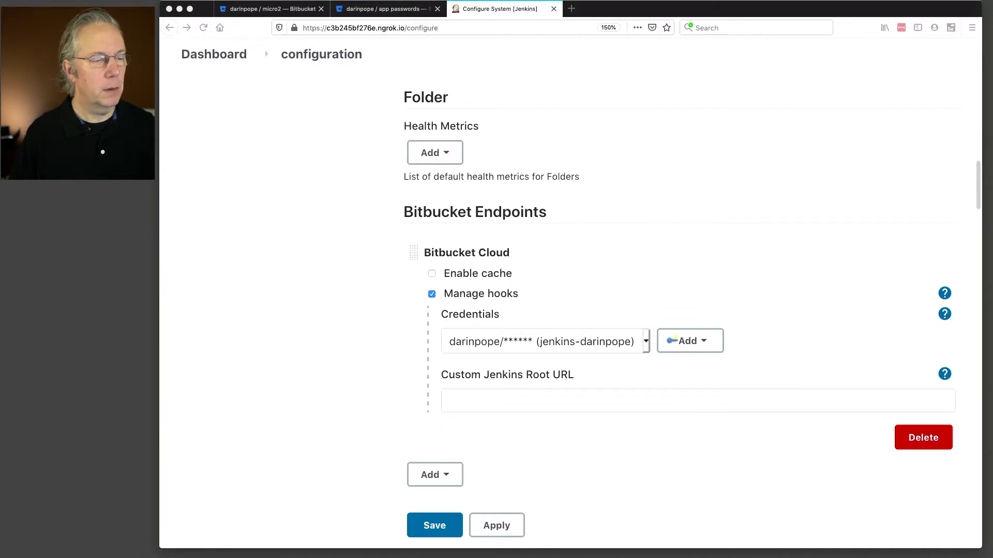
click(524, 407)
text(https://c3b245bf276e.ngrok.io/)
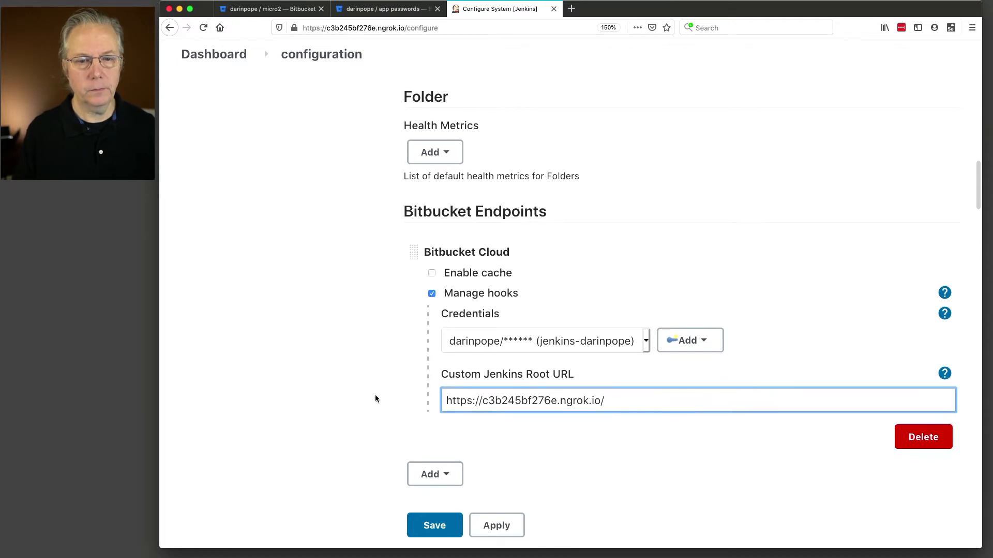
scroll(374, 414, down, 1)
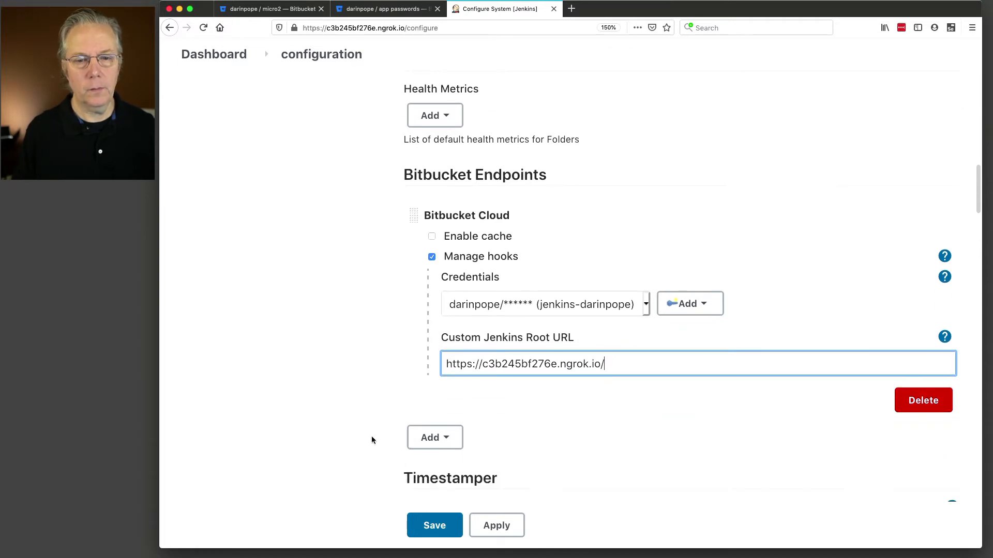
click(435, 525)
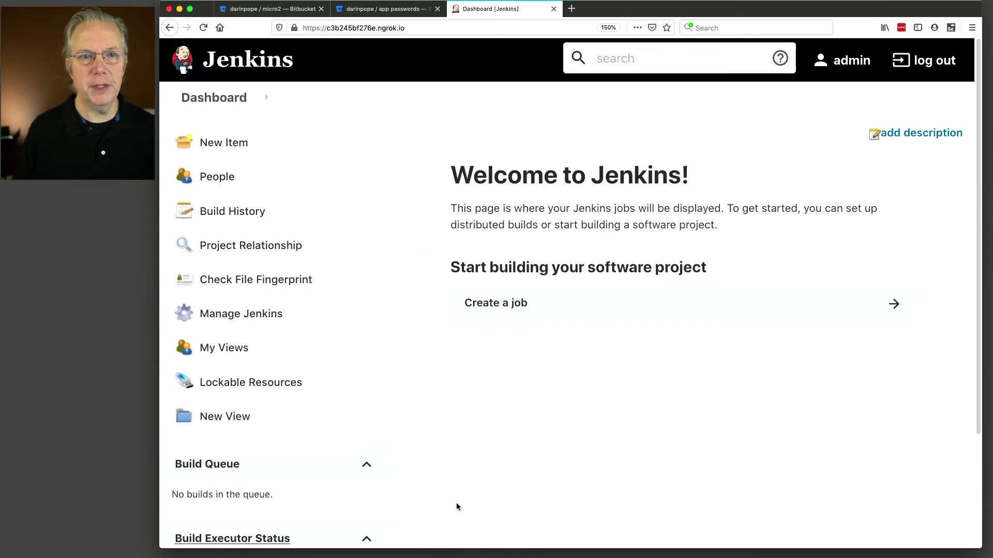
- Check micro2's webhook settings in Bitbucket, then start a new item in Jenkins
click(264, 10)
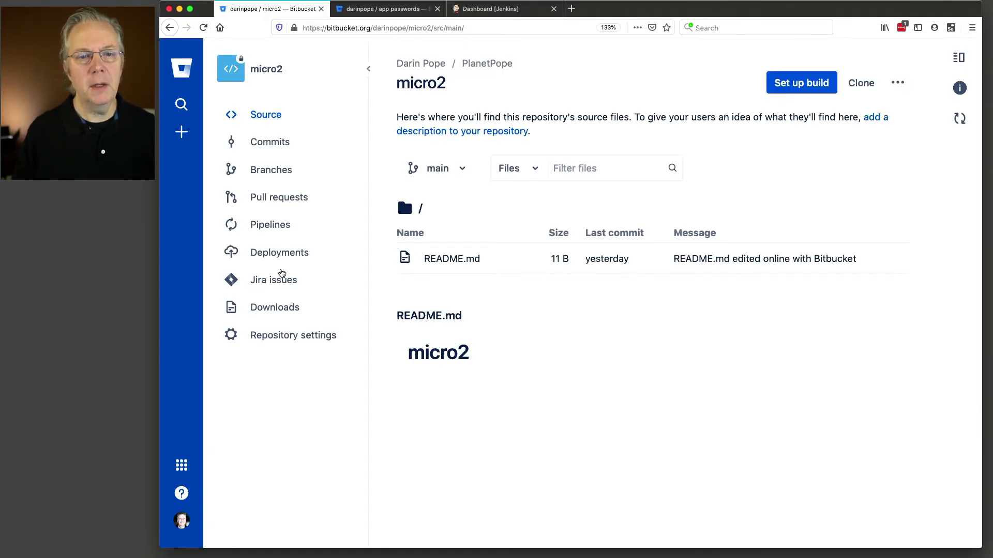
click(305, 335)
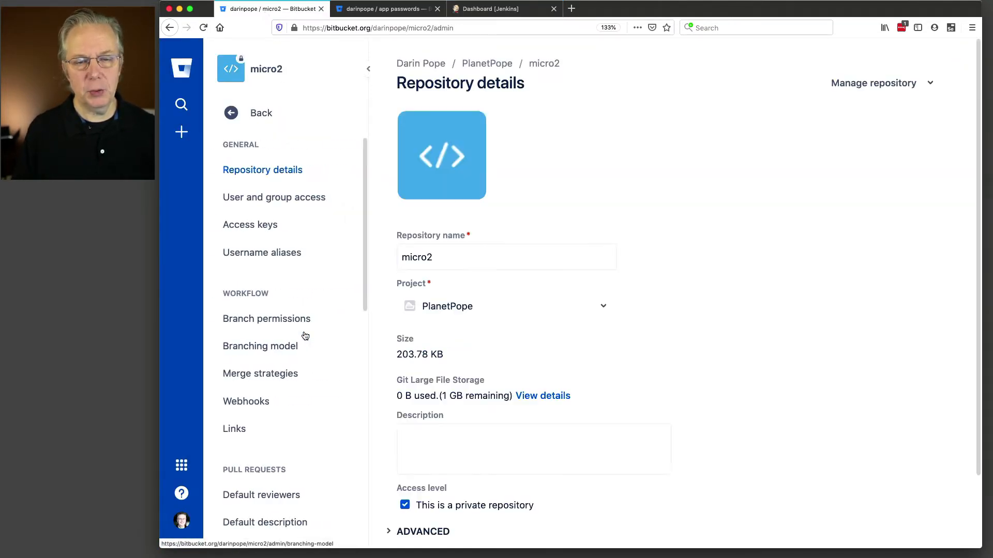
click(261, 402)
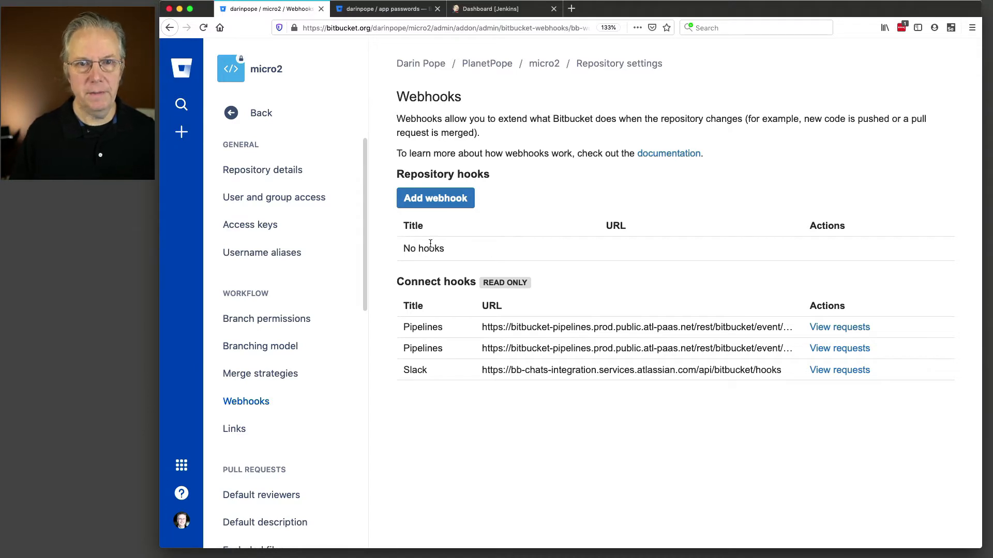
click(506, 9)
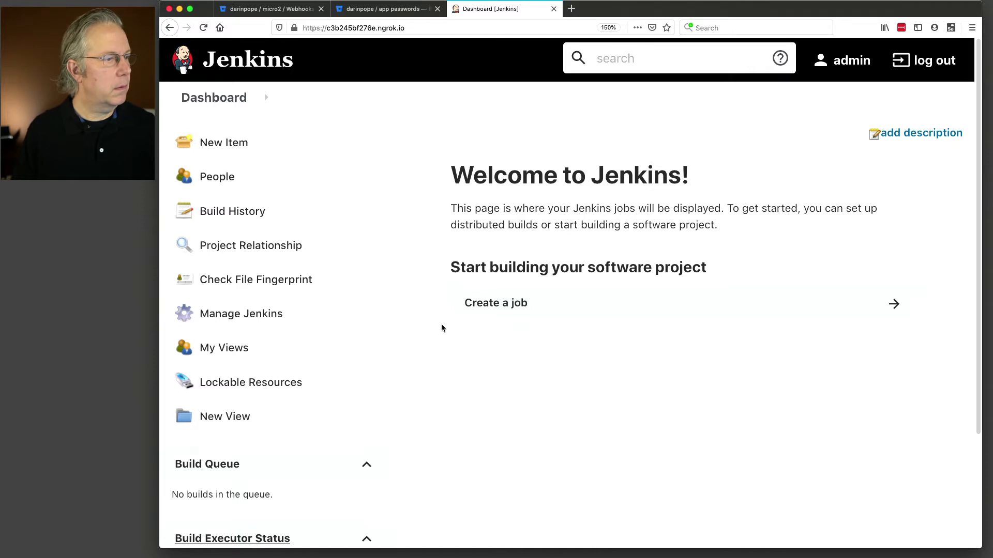
click(236, 144)
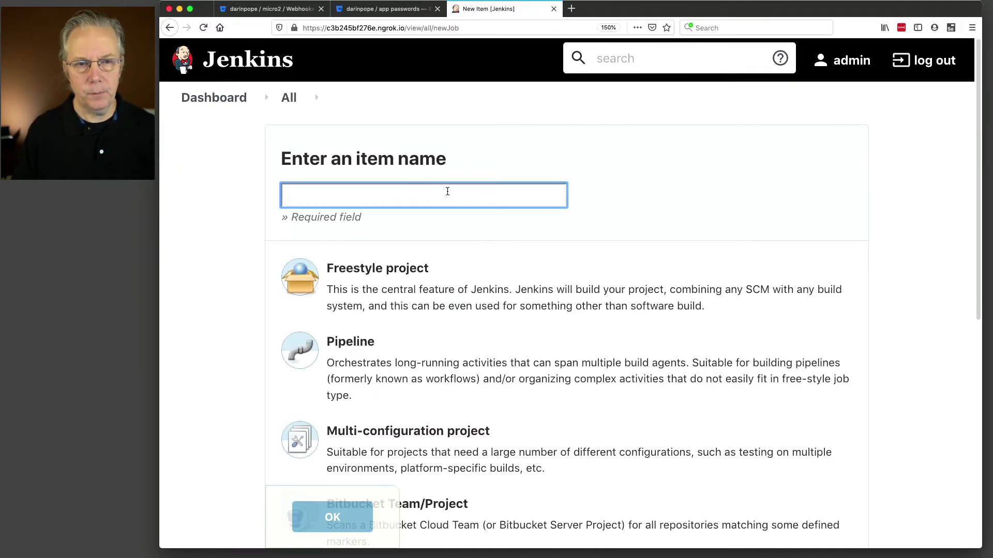
- Create a Bitbucket Team/Project item named after the Bitbucket account
text(dari)
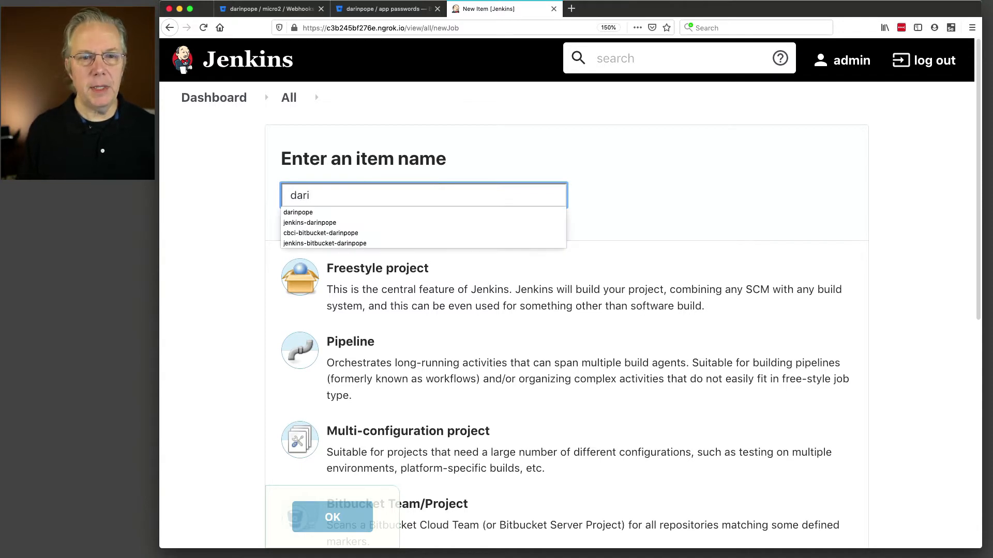
text(npop)
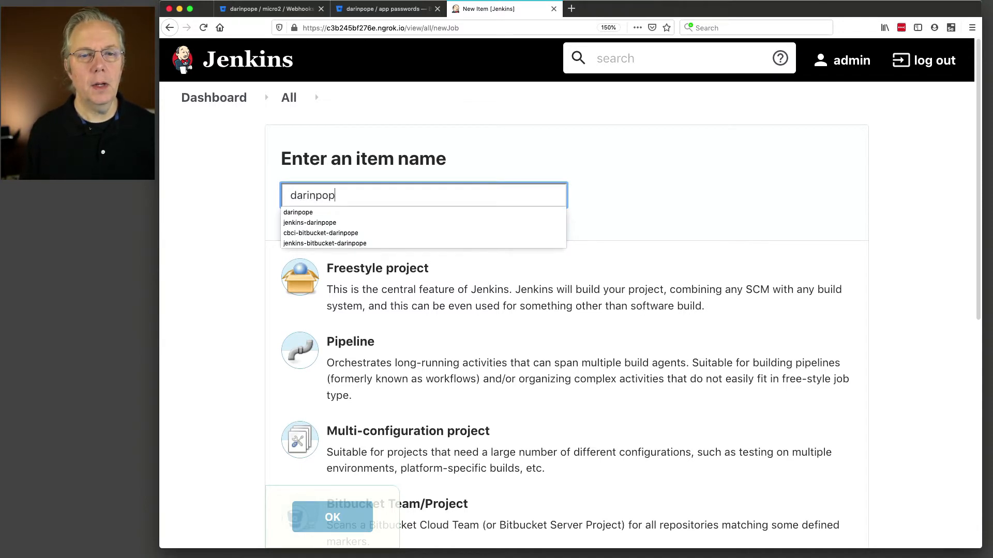
text(e)
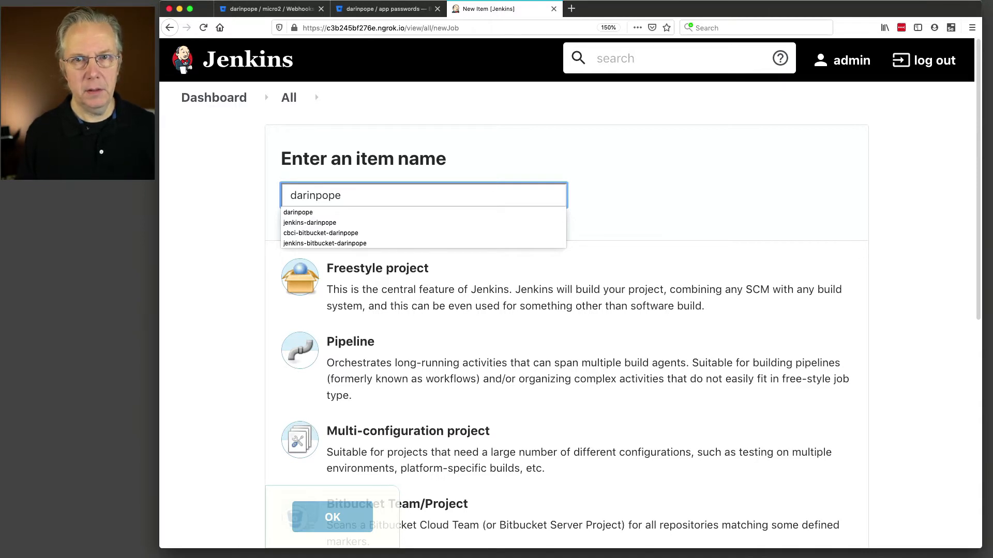
click(541, 239)
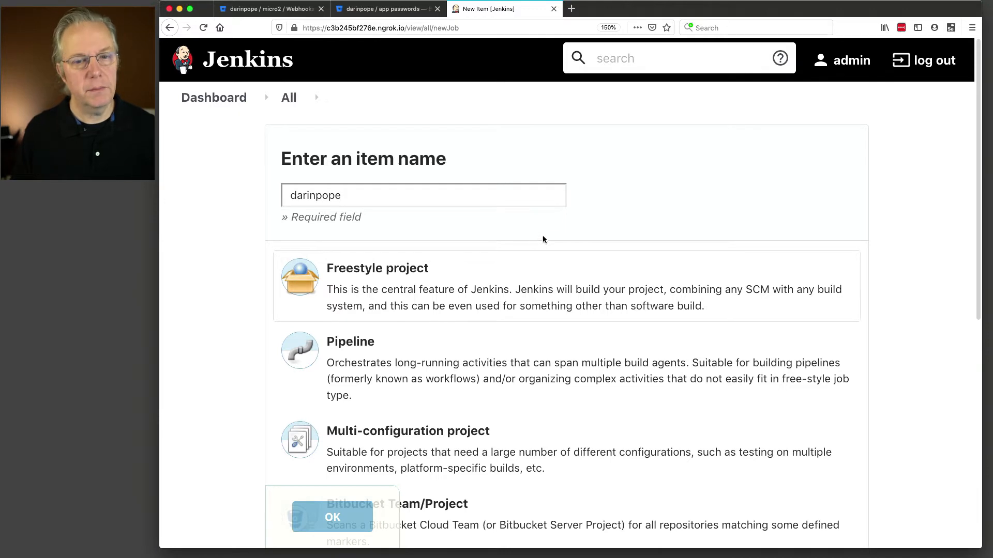
scroll(521, 279, down, 2)
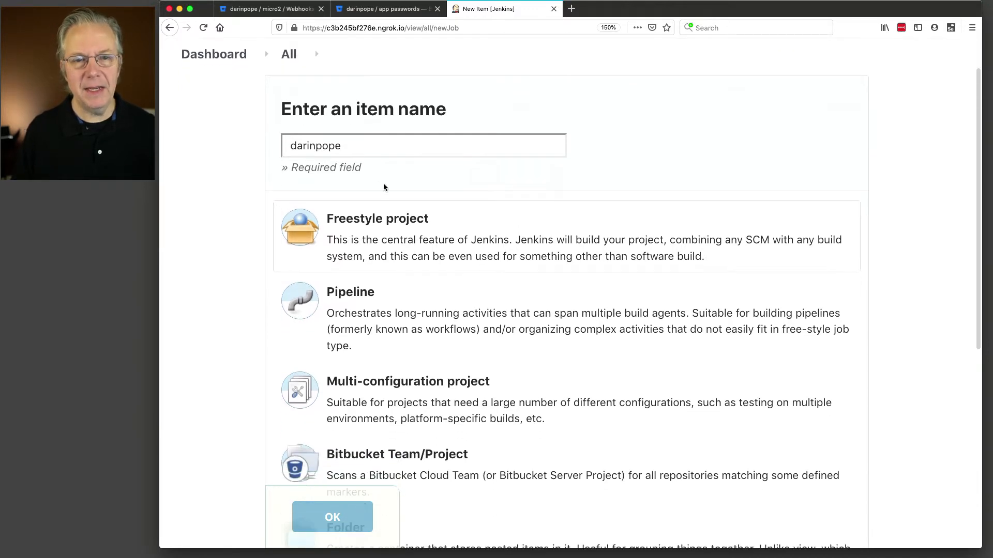
scroll(397, 190, down, 3)
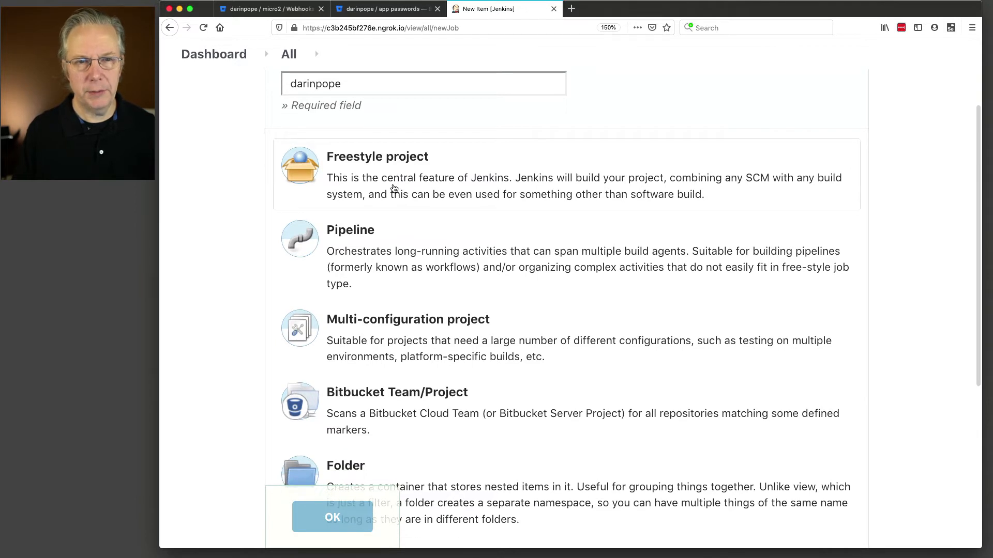
scroll(394, 189, down, 2)
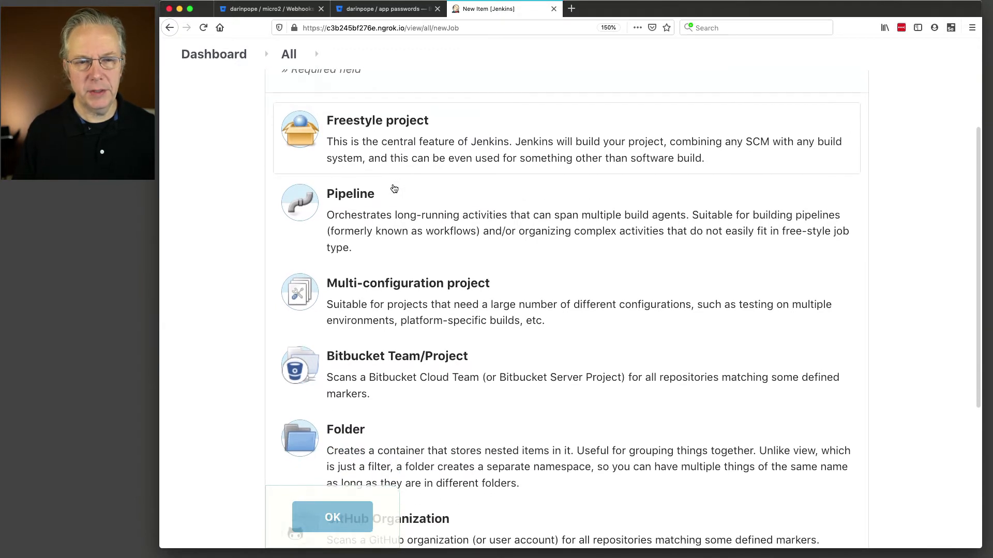
click(366, 368)
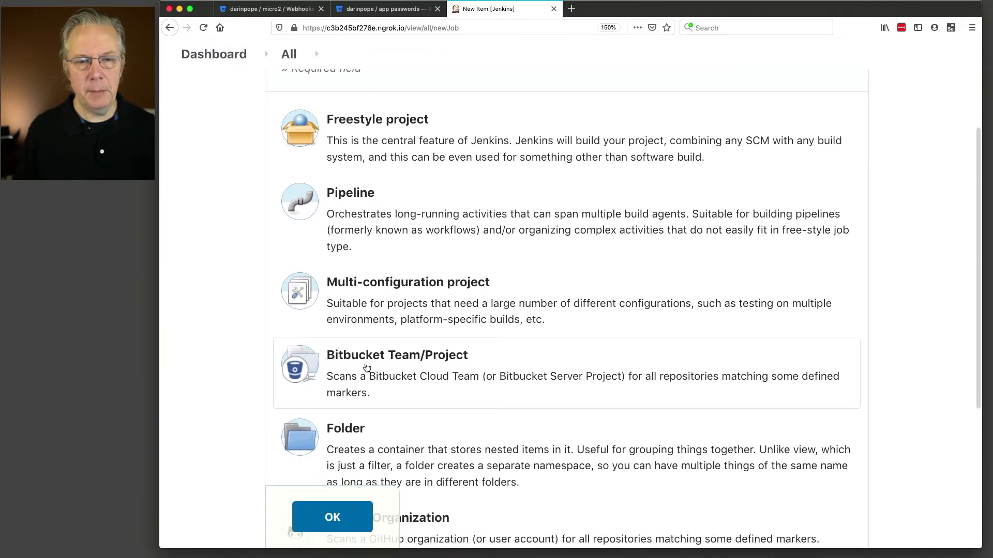
click(343, 513)
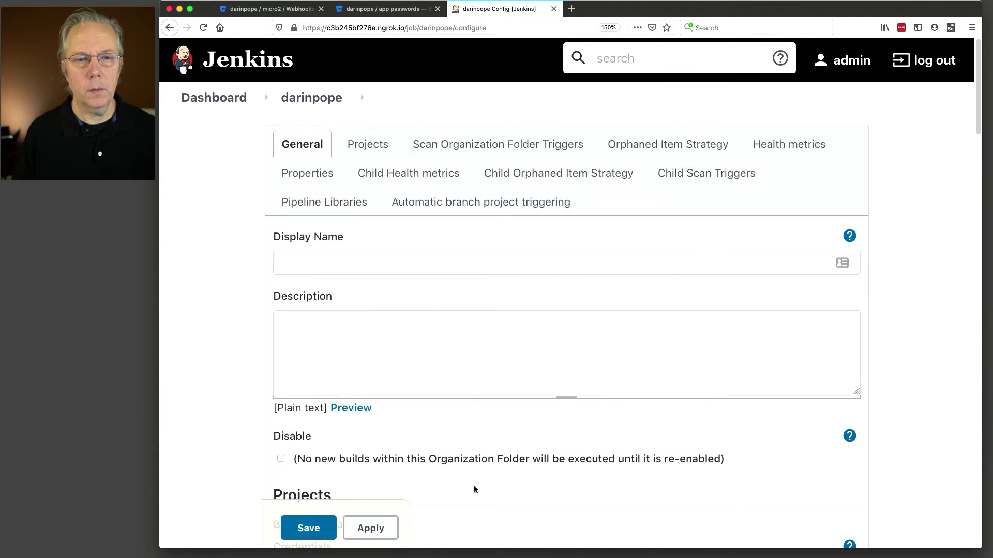
- Select the stored Jenkins Bitbucket app-password credential in the folder's Credentials dropdown
scroll(474, 488, down, 3)
scroll(473, 488, down, 5)
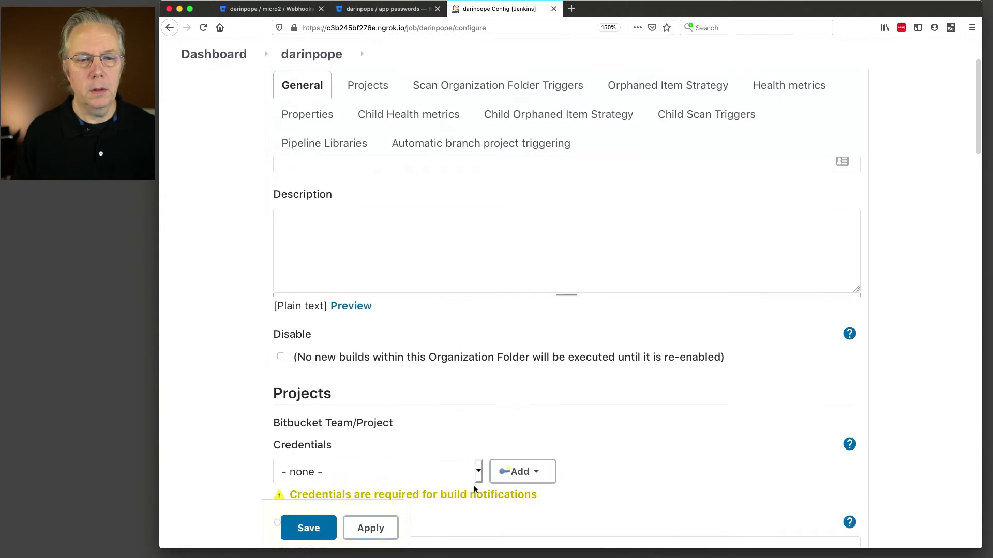
scroll(472, 480, down, 1)
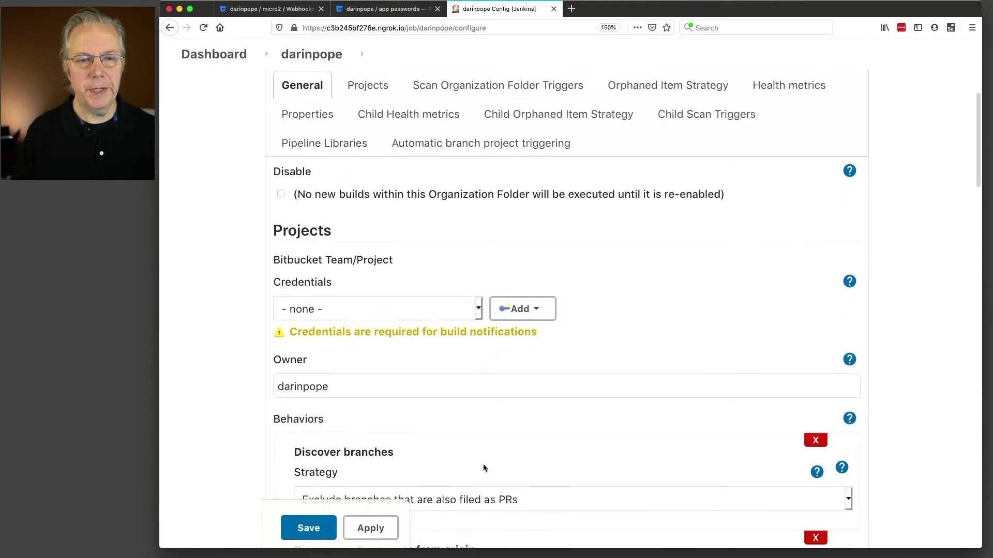
click(473, 314)
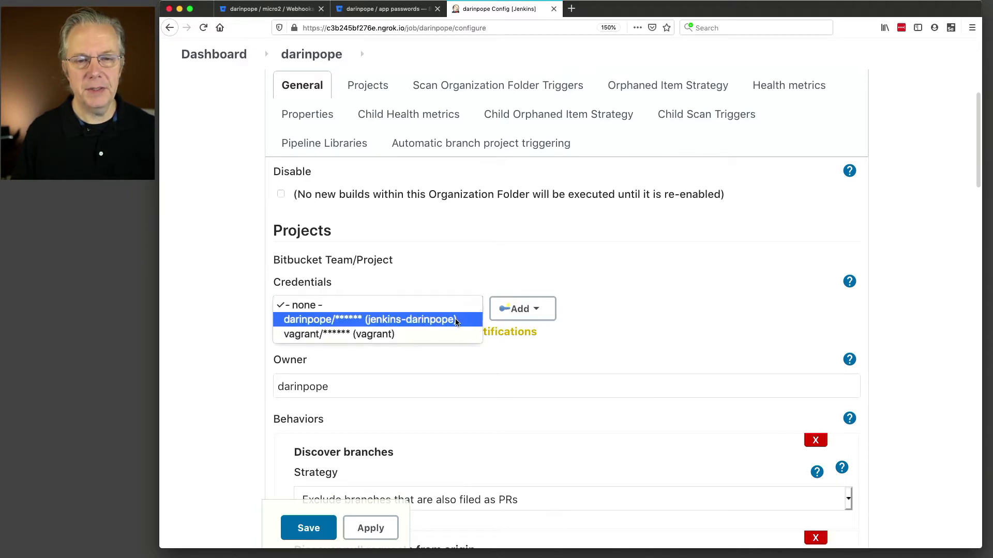
click(456, 321)
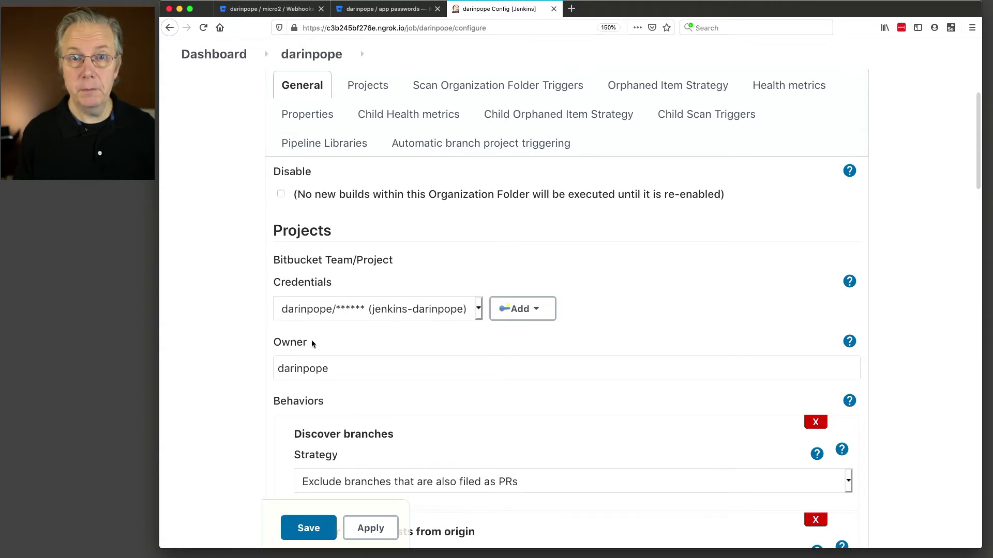
- Check micro2's webhooks in Bitbucket, then return and select the Owner name value
click(283, 12)
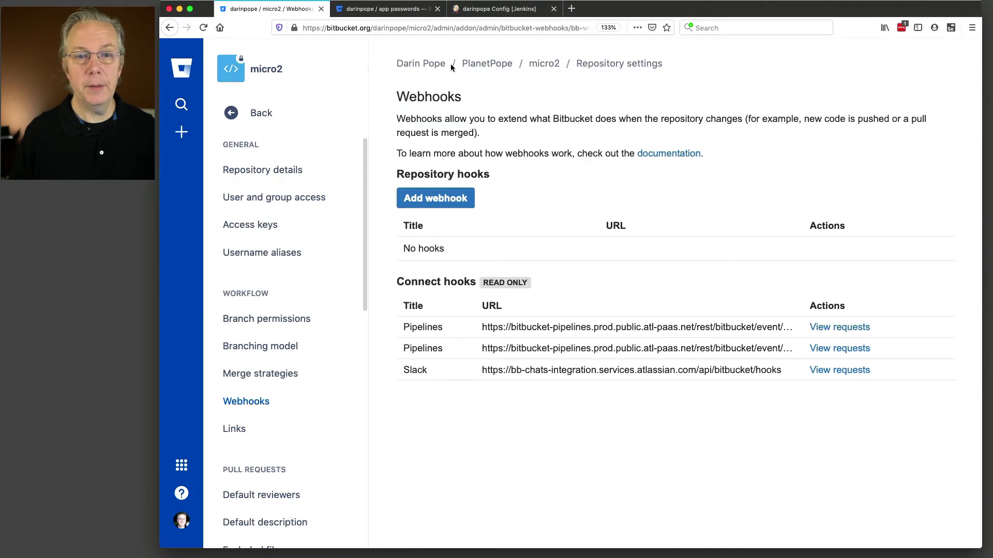
click(496, 8)
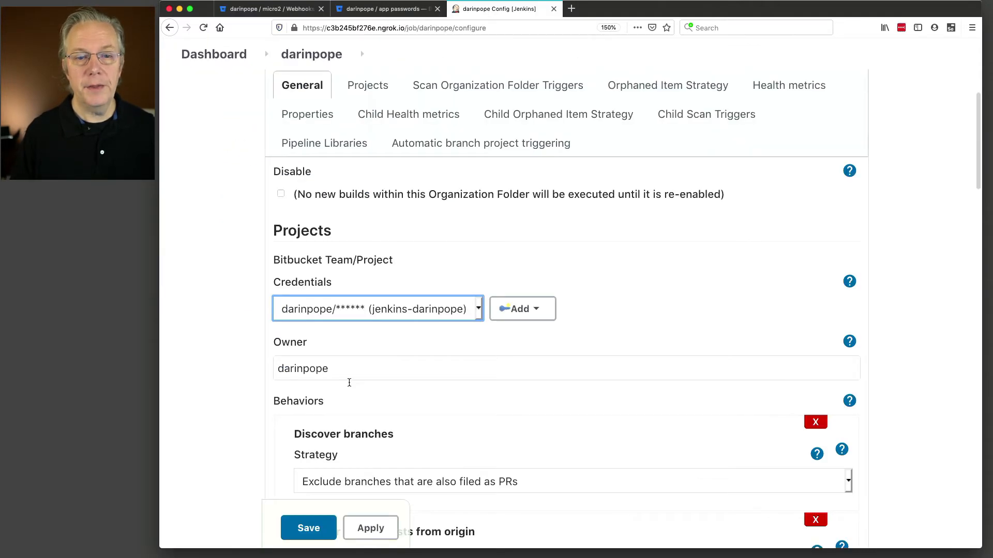
drag(358, 369, 262, 369)
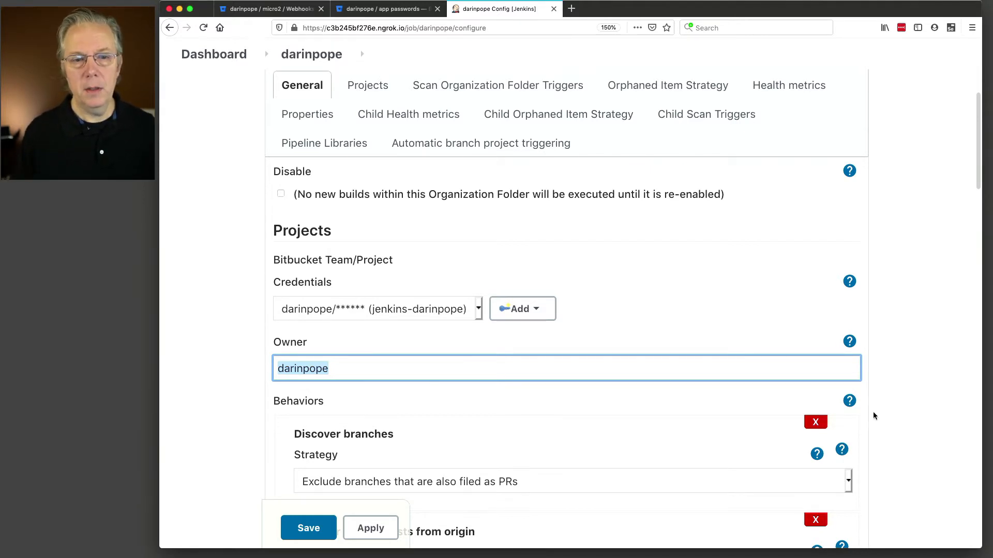
- Read the Owner help about user accounts and Bitbucket Server, then hide it
click(850, 342)
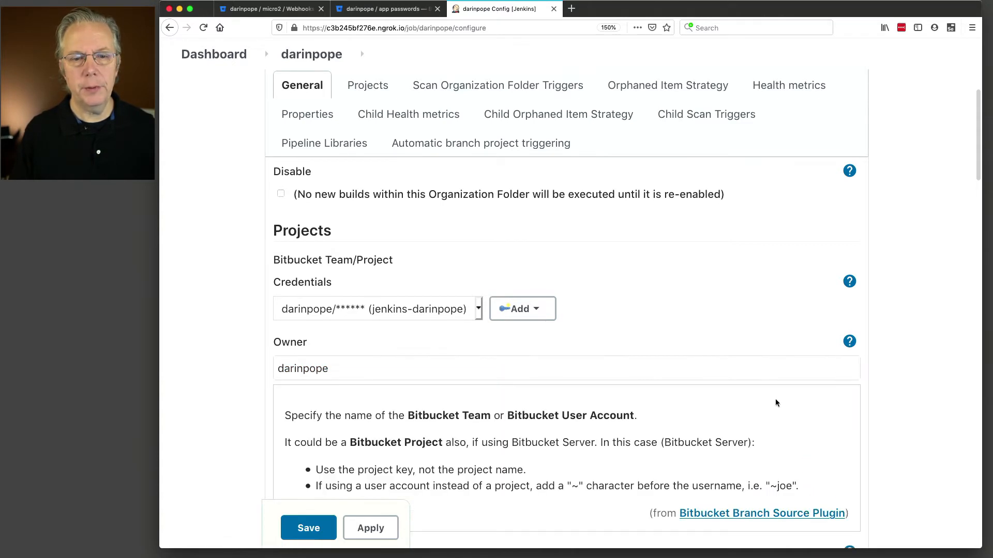
scroll(775, 399, down, 2)
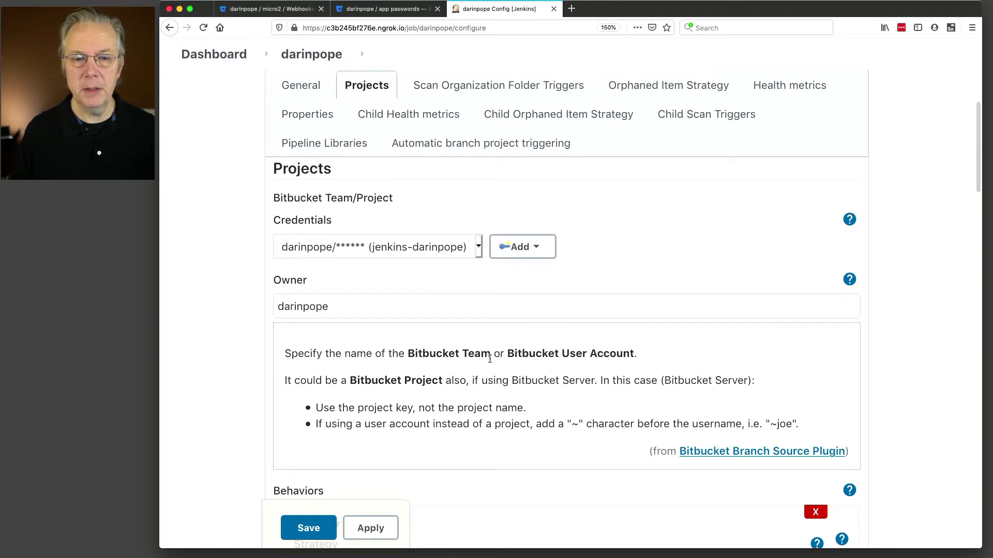
drag(514, 354, 637, 352)
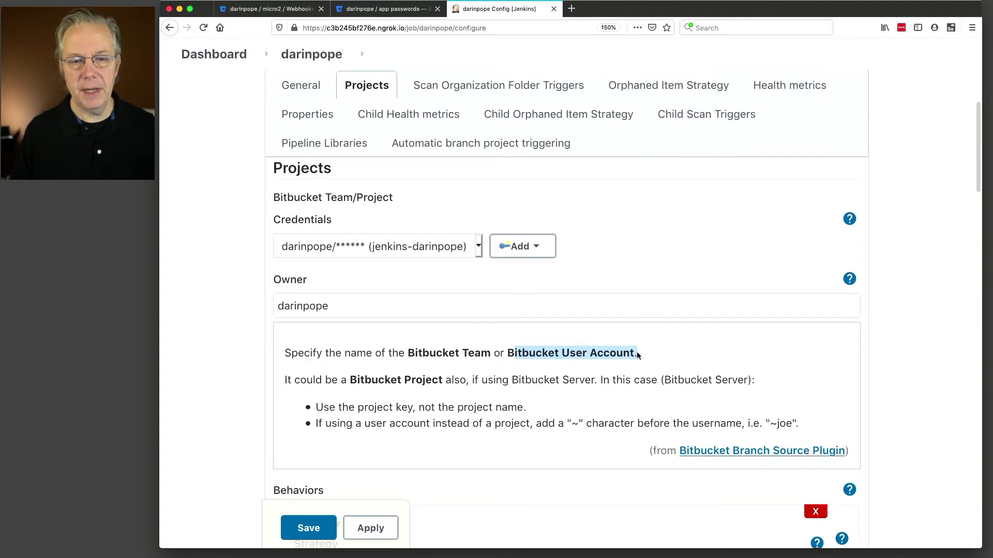
scroll(637, 351, down, 1)
drag(372, 371, 430, 369)
drag(527, 370, 580, 366)
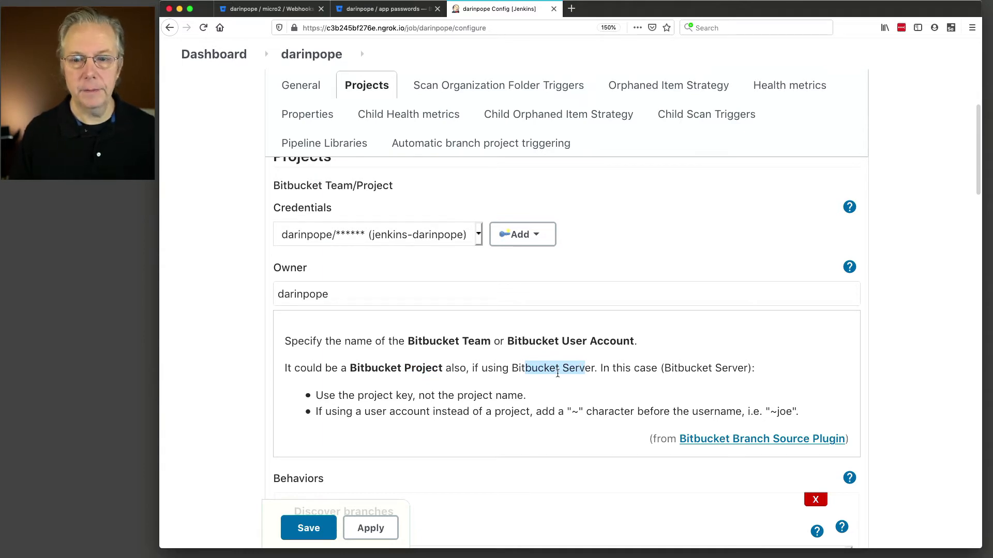
click(848, 267)
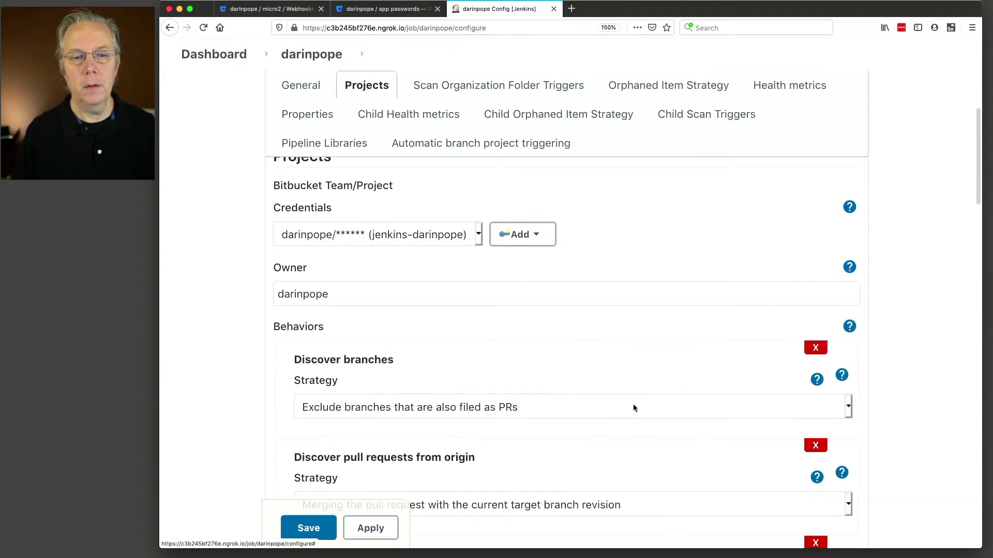
- Review the Behaviors and Project Recognizers settings and bring up the Behaviors Add list
scroll(597, 406, down, 2)
scroll(597, 408, down, 5)
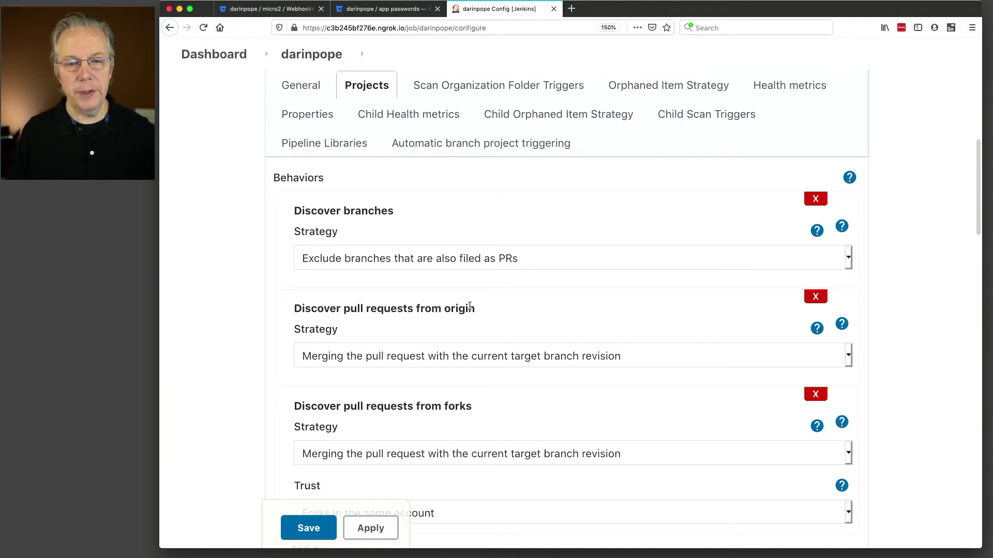
scroll(478, 403, down, 4)
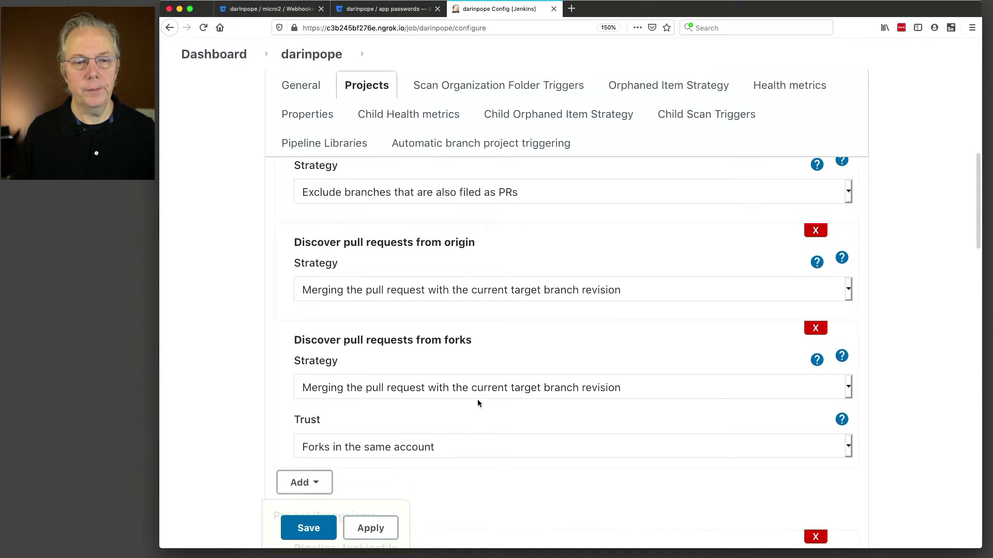
scroll(477, 399, down, 2)
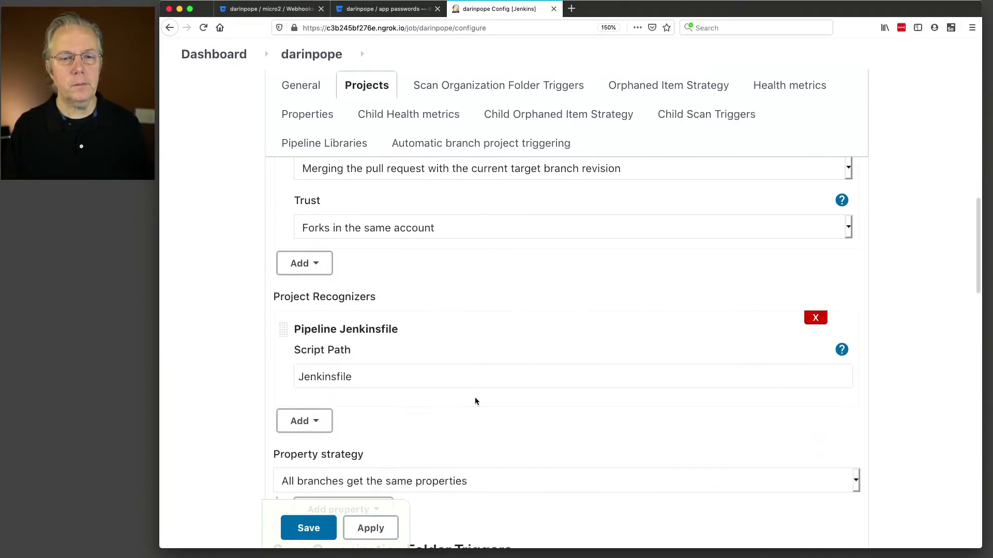
scroll(472, 392, down, 1)
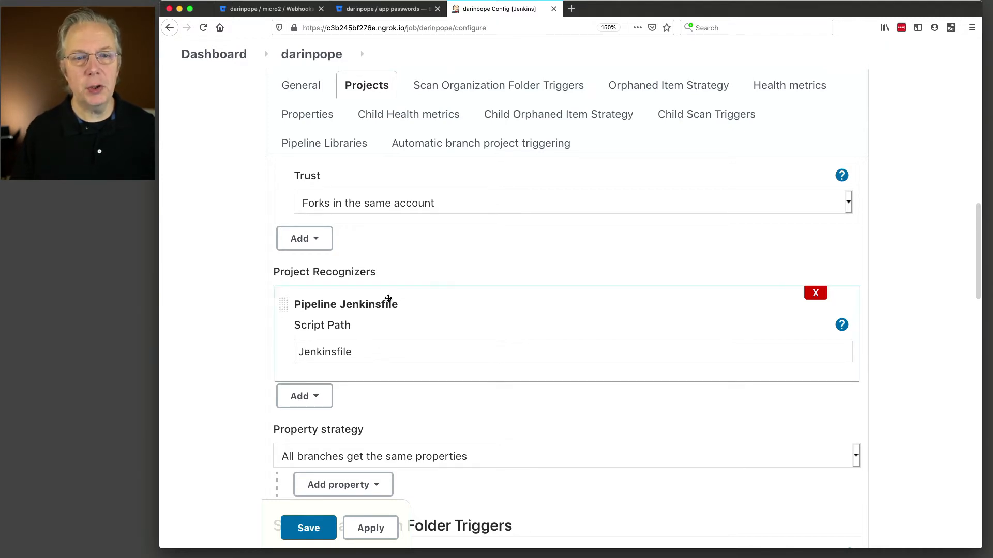
click(317, 240)
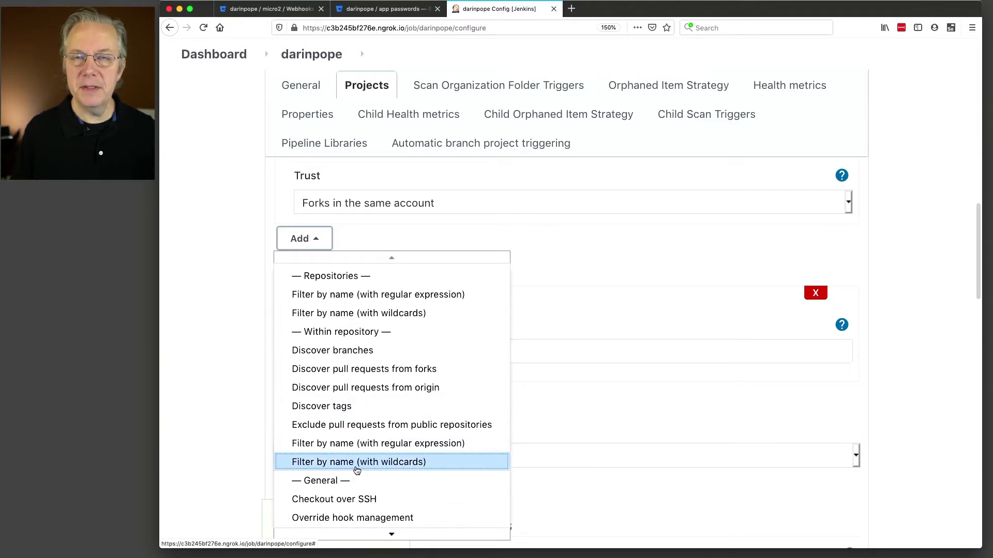
- Add a Filter by name (with wildcards) behavior whose Include value is micro* instead of *
click(388, 315)
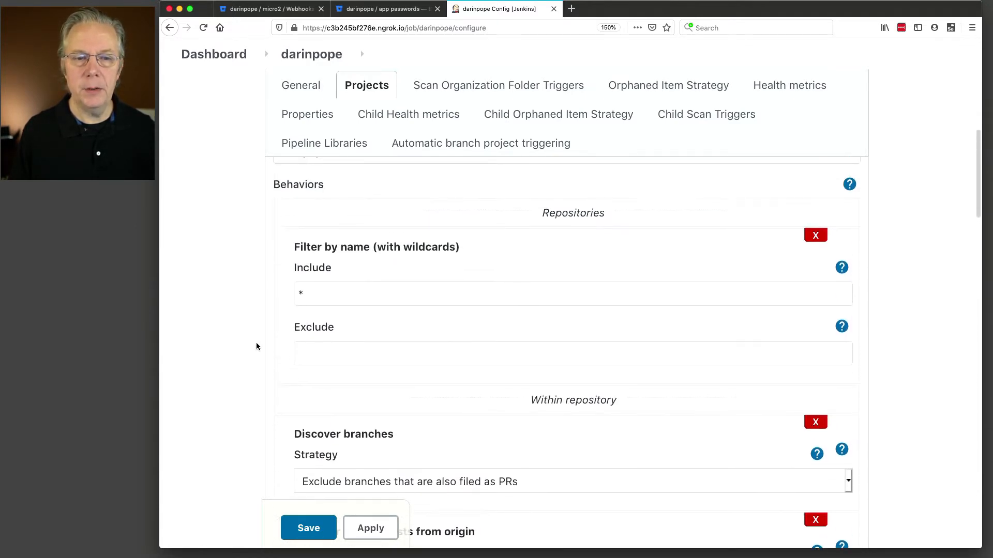
drag(329, 297, 295, 293)
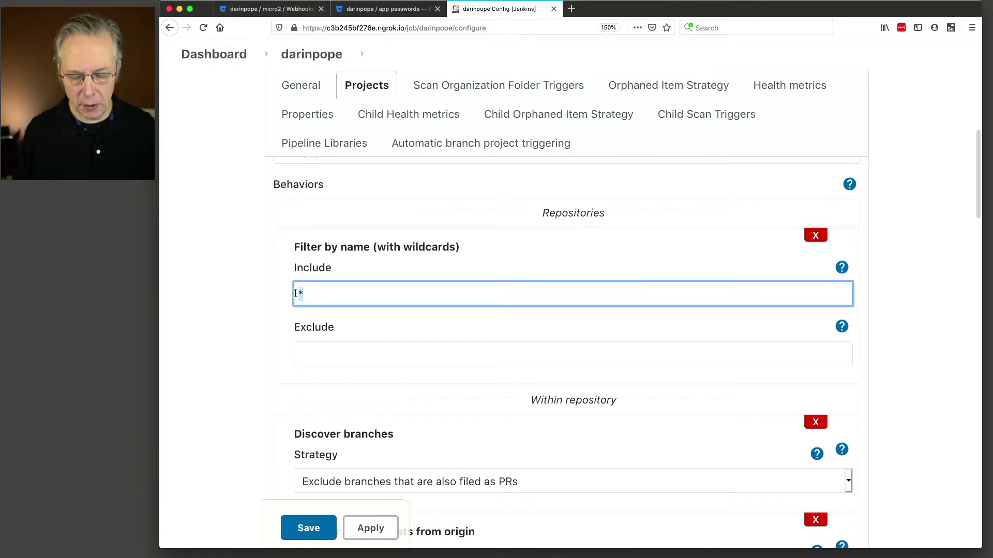
text(mciro)
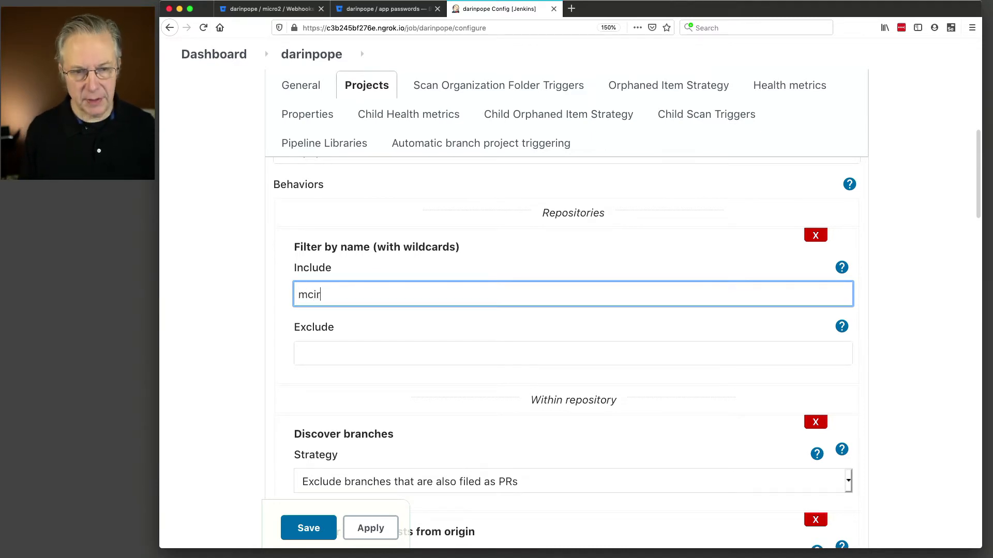
key(BackSpace)
key(BackSpace)
key(BackSpace)
key(BackSpace)
text(icro*)
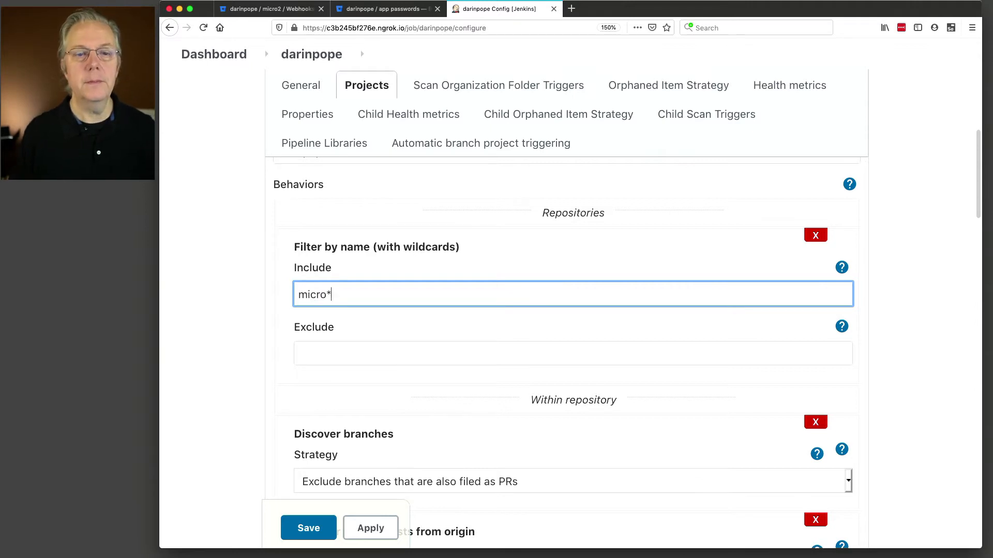
scroll(265, 352, down, 7)
scroll(264, 352, up, 6)
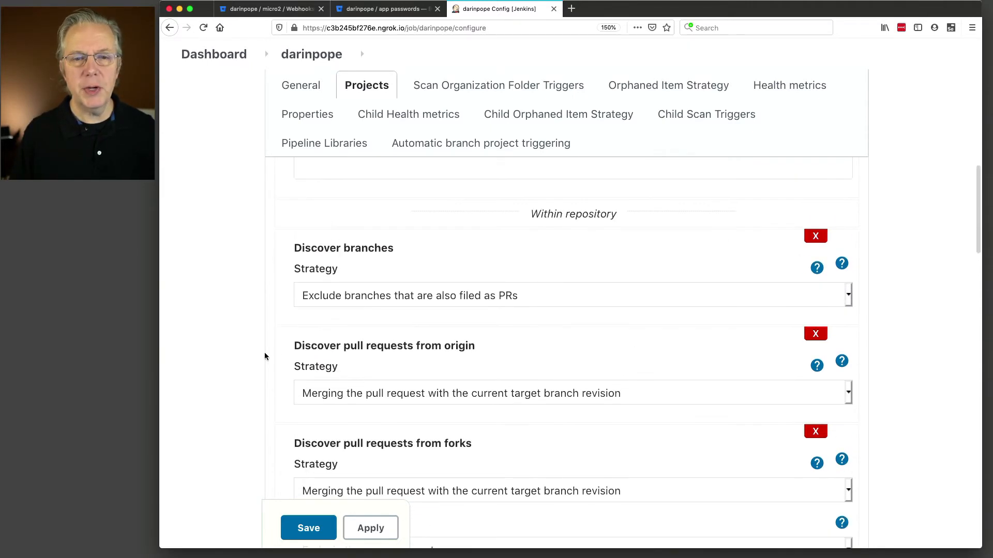
scroll(265, 353, up, 6)
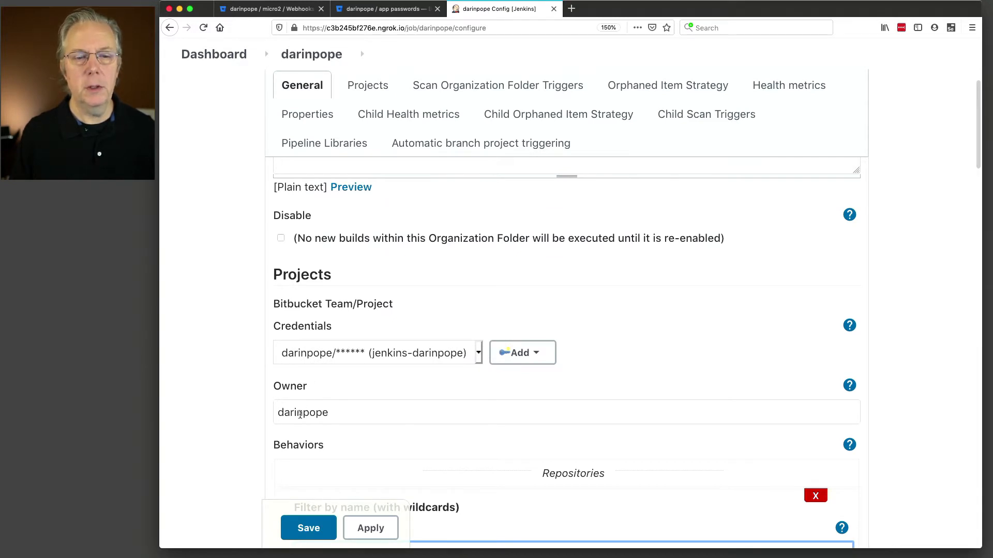
scroll(334, 415, down, 4)
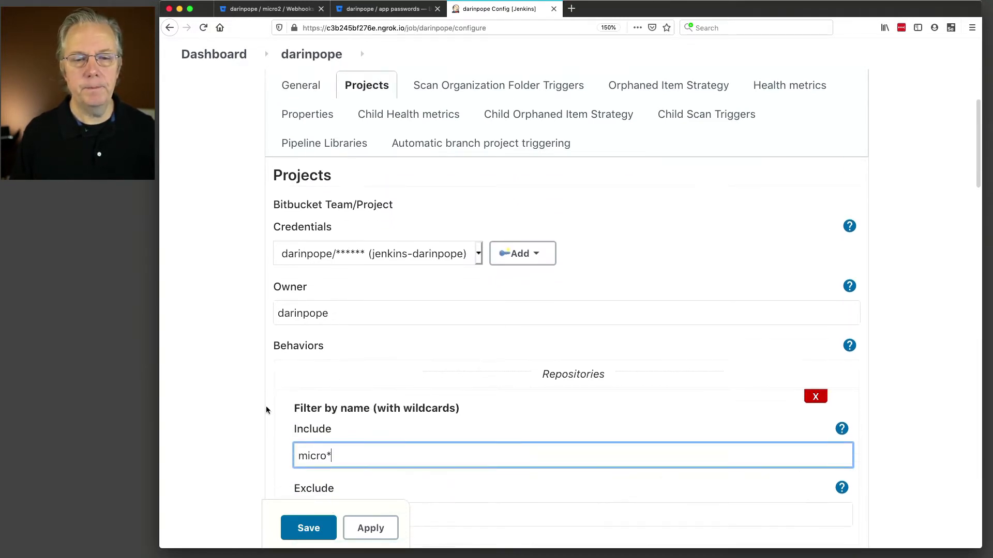
scroll(266, 406, down, 4)
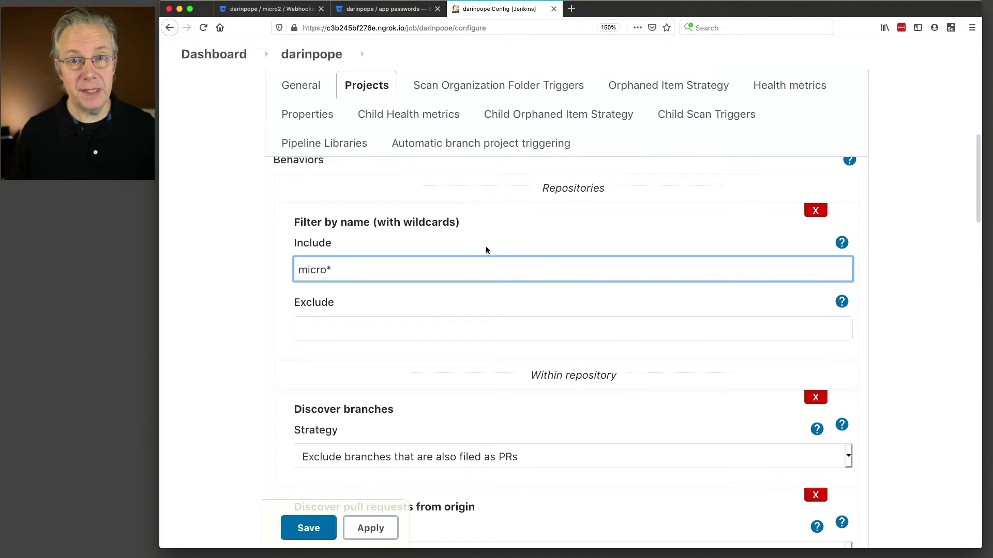
scroll(481, 269, down, 5)
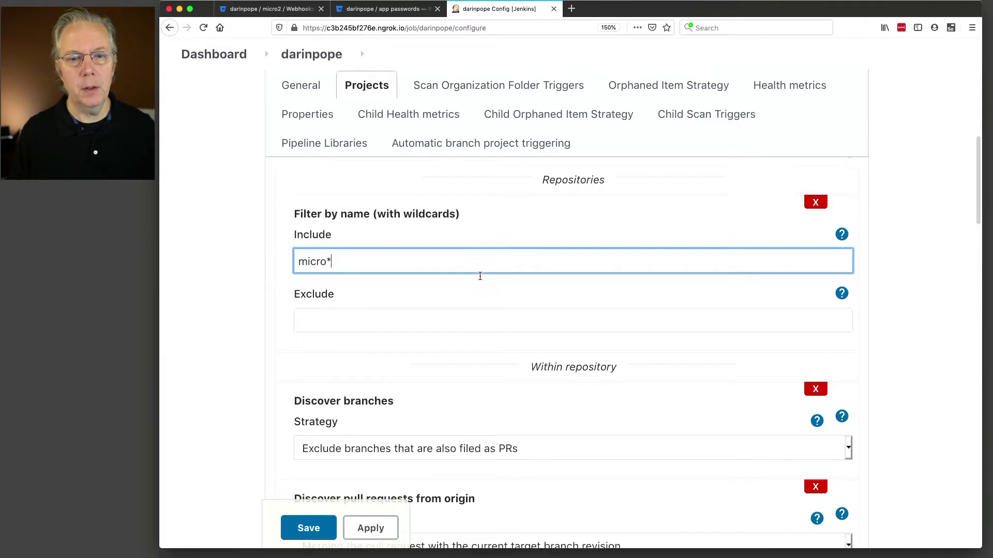
scroll(478, 279, down, 1)
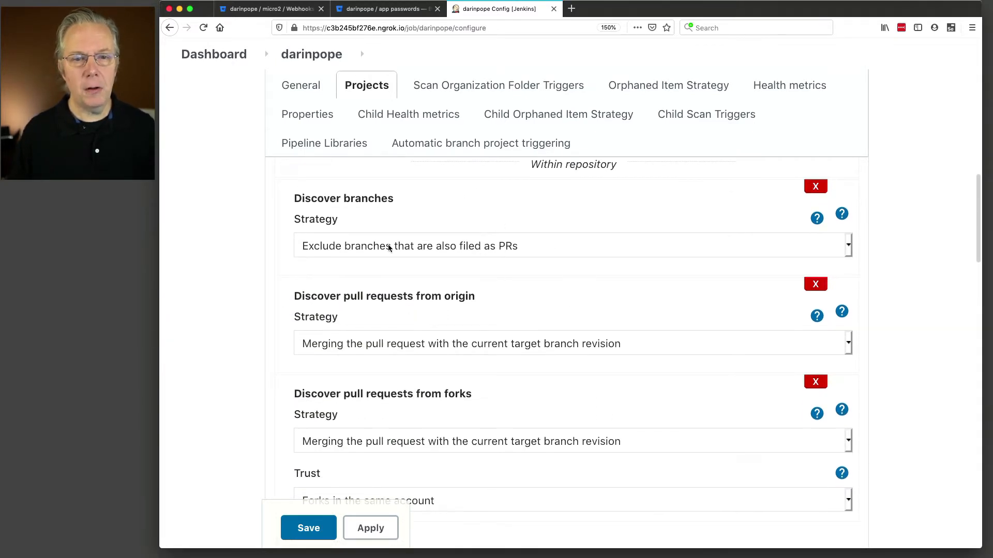
scroll(521, 410, down, 3)
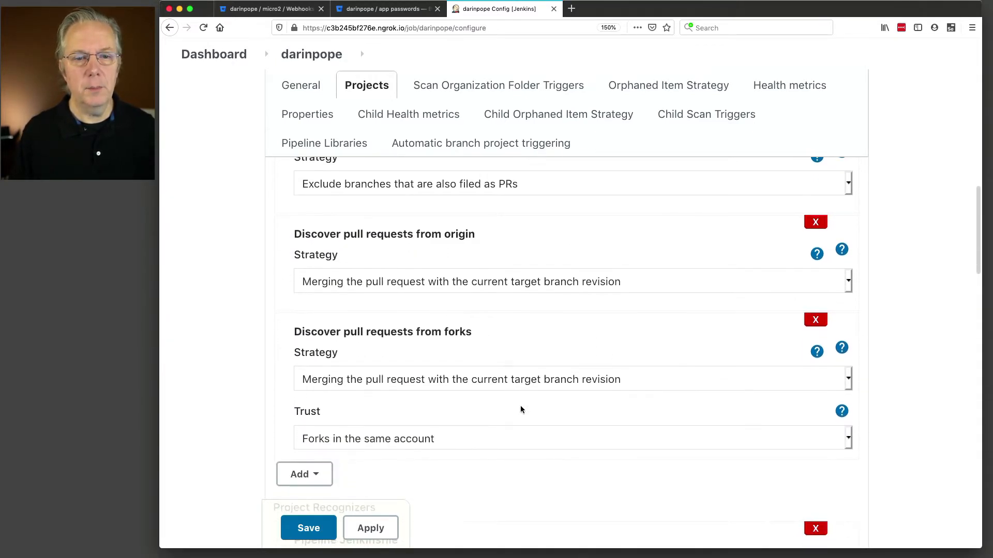
scroll(520, 409, down, 4)
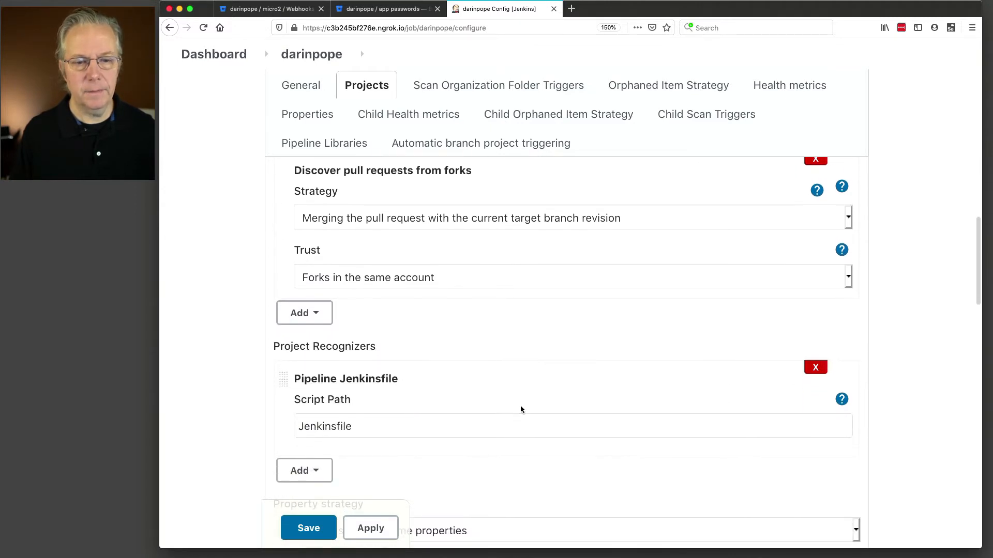
- Save the folder settings and mark micro1's missing-Jenkinsfile message in the scan log
click(308, 529)
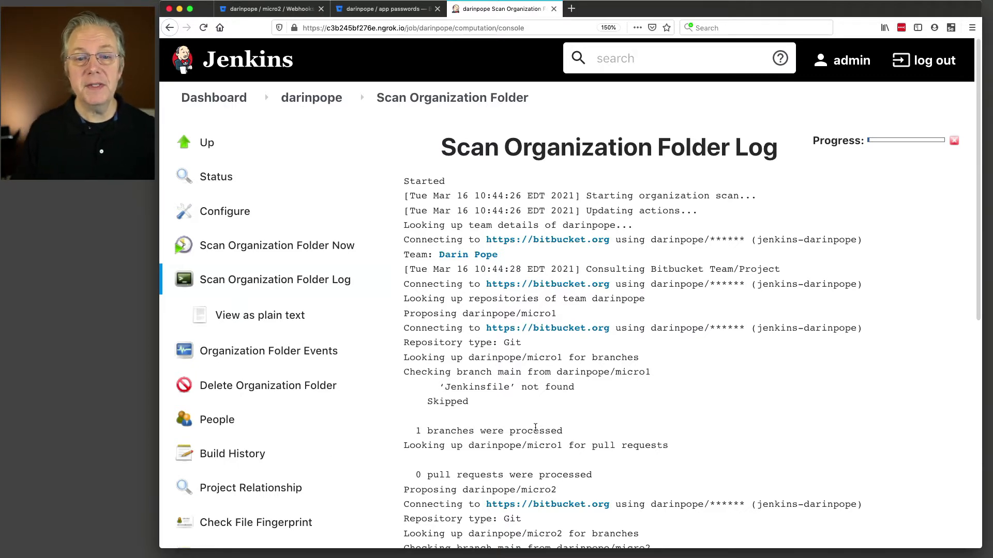
scroll(536, 431, down, 2)
scroll(535, 431, down, 2)
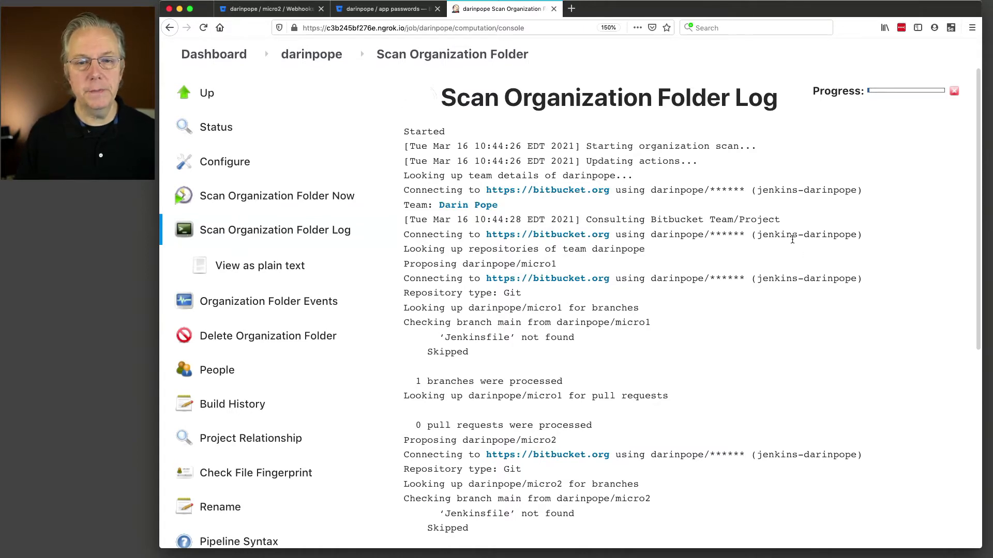
scroll(687, 318, down, 5)
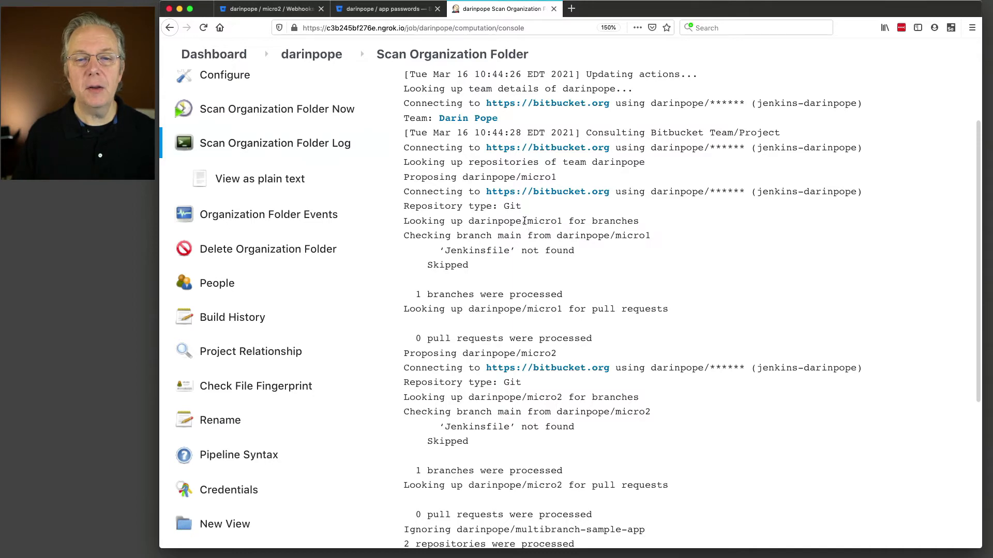
drag(526, 222, 568, 220)
drag(443, 251, 518, 252)
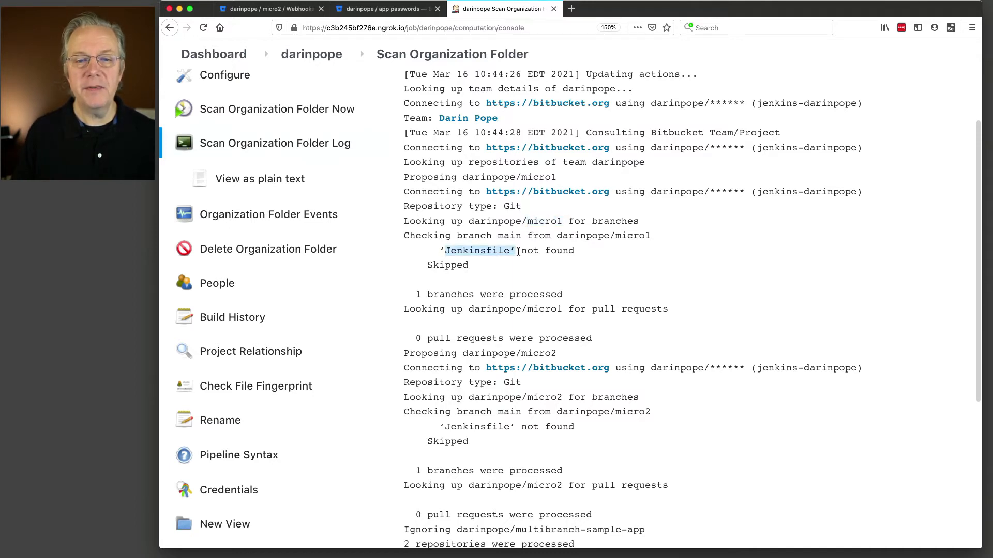
- Mark micro2's 'Jenkinsfile' not found message and the line ignoring multibranch-sample-app
scroll(538, 266, down, 5)
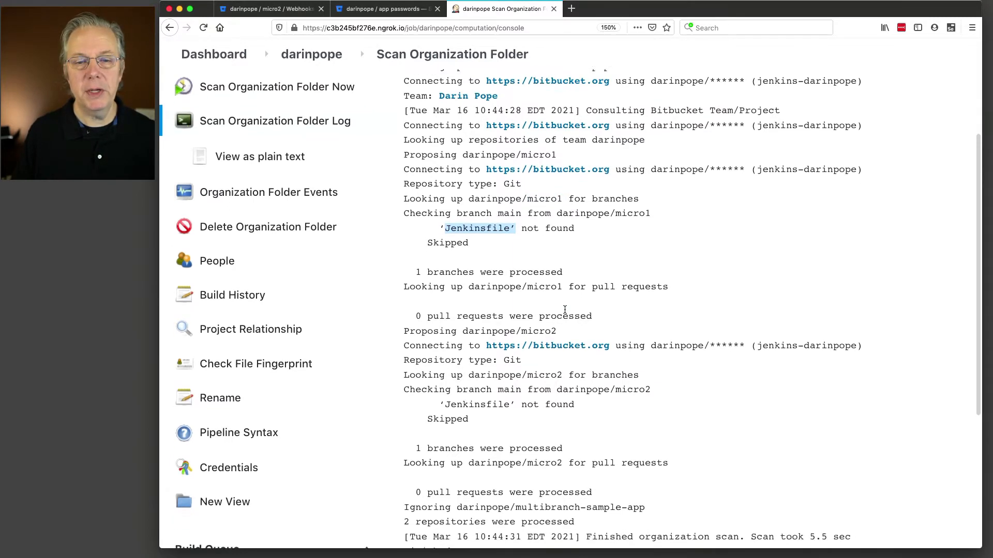
drag(515, 254, 571, 258)
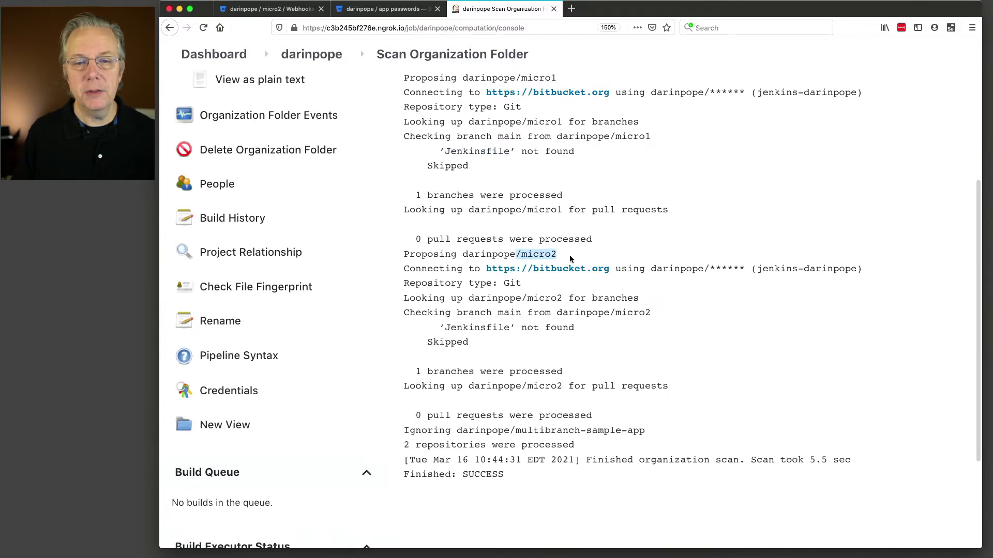
click(448, 325)
drag(448, 326, 554, 328)
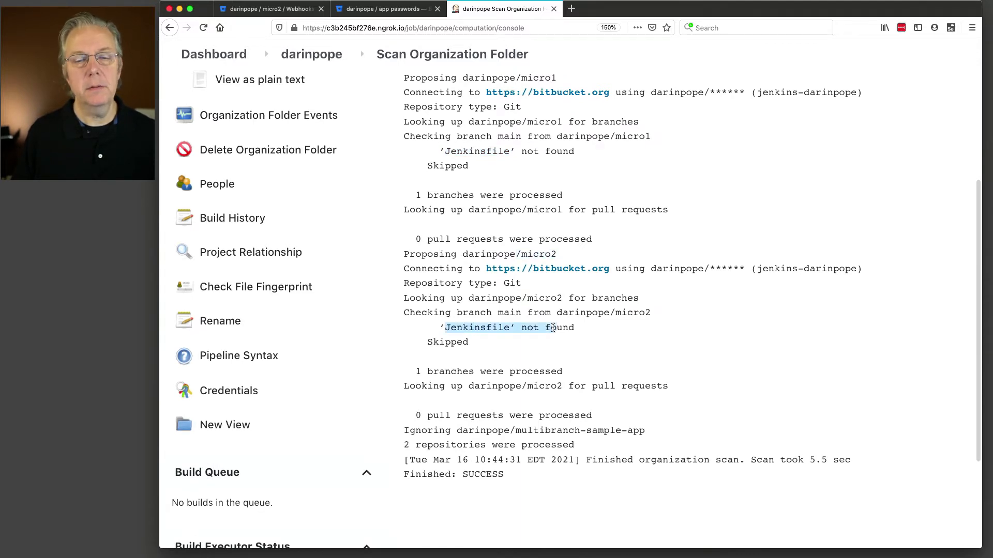
scroll(416, 350, down, 2)
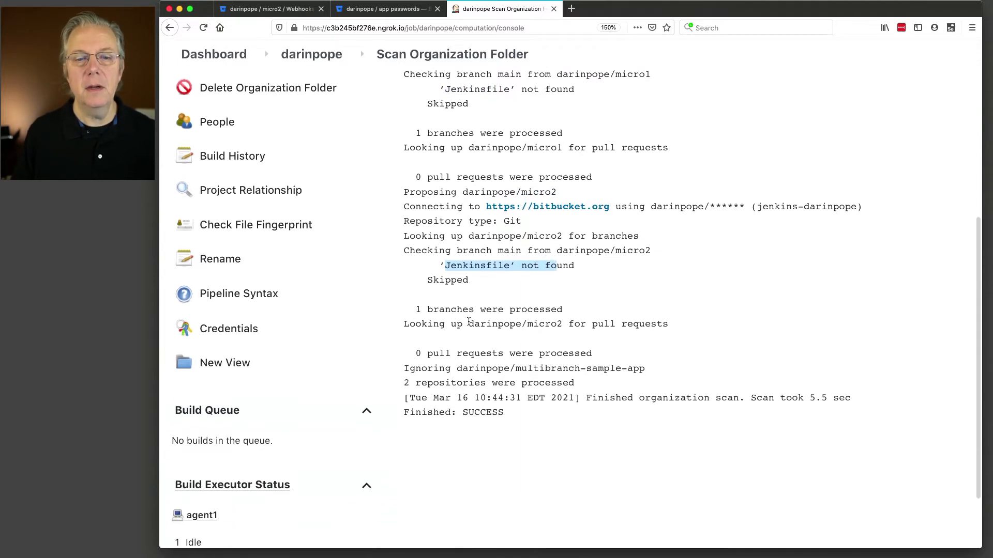
click(406, 368)
drag(406, 368, 614, 372)
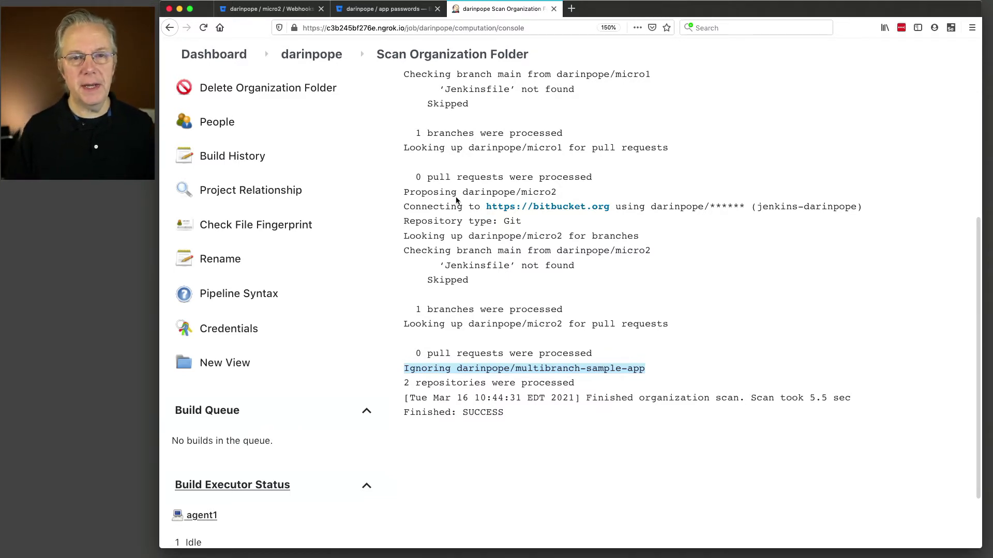
- Return to the darinpope folder status page, showing it empty, and select the folder name
click(315, 60)
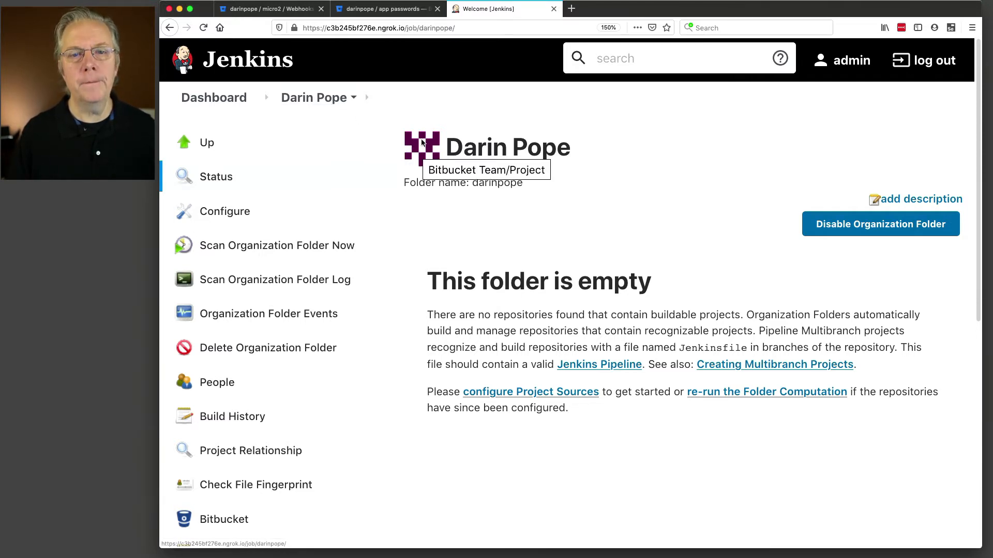
double_click(495, 183)
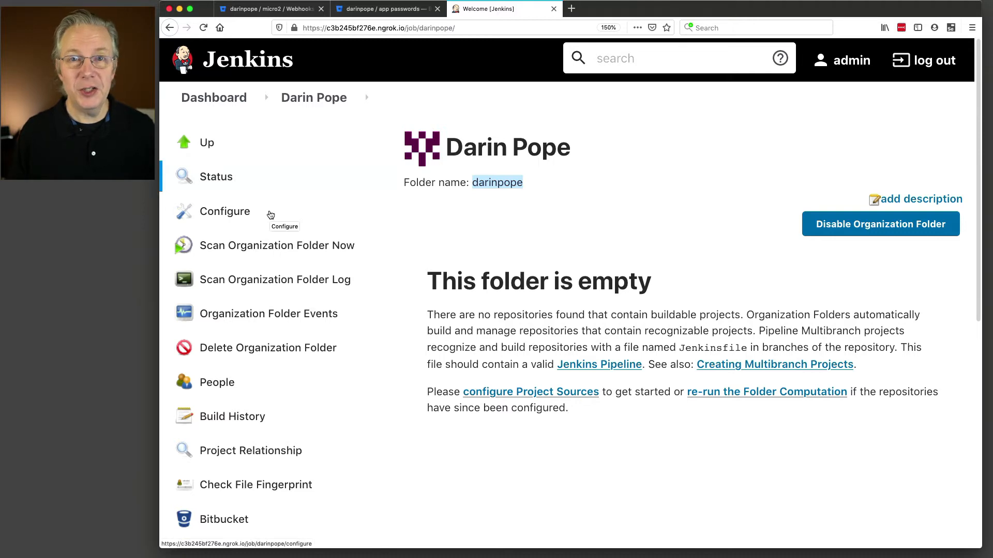
- Open the folder's configuration and select the Pipeline Jenkinsfile script path value Jenkinsfile
click(245, 213)
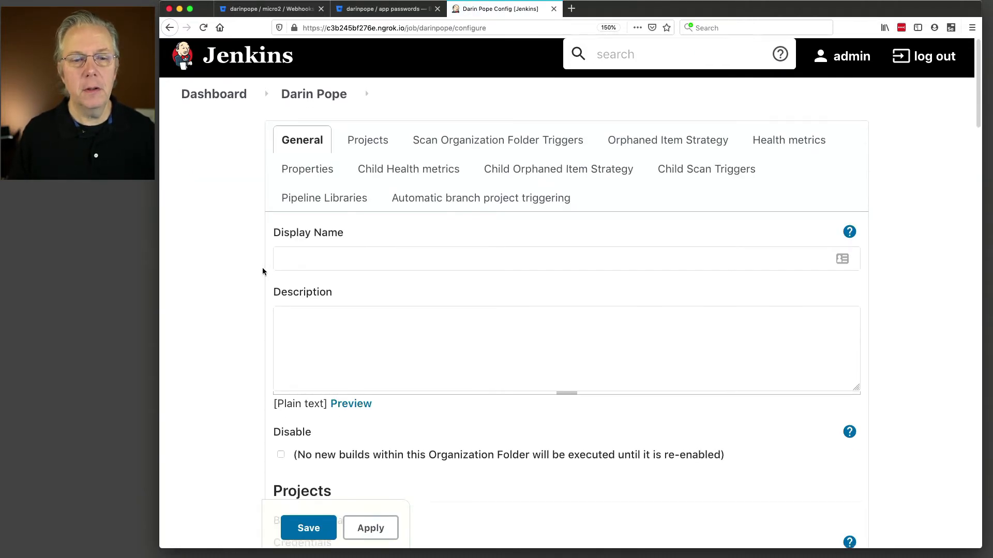
scroll(262, 266, down, 5)
scroll(262, 266, down, 15)
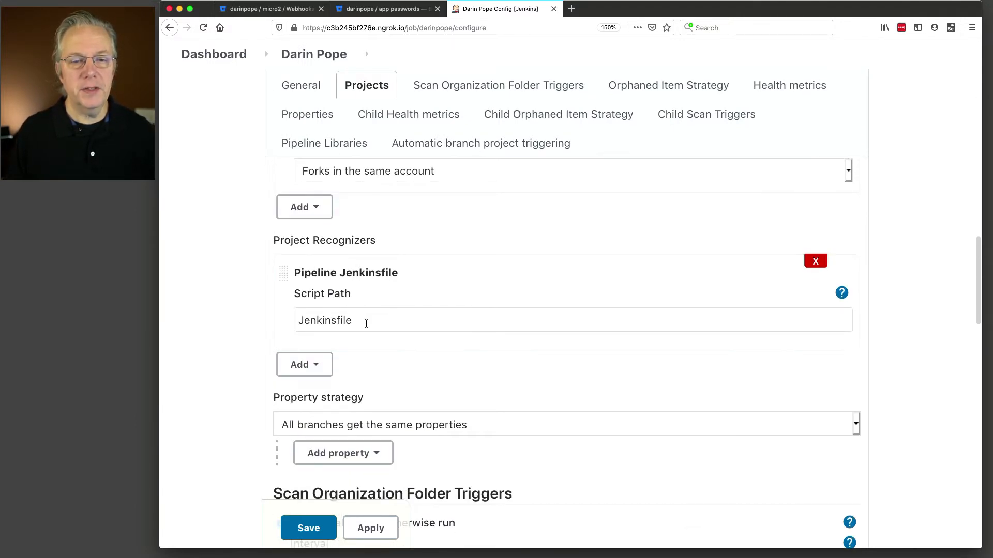
double_click(335, 319)
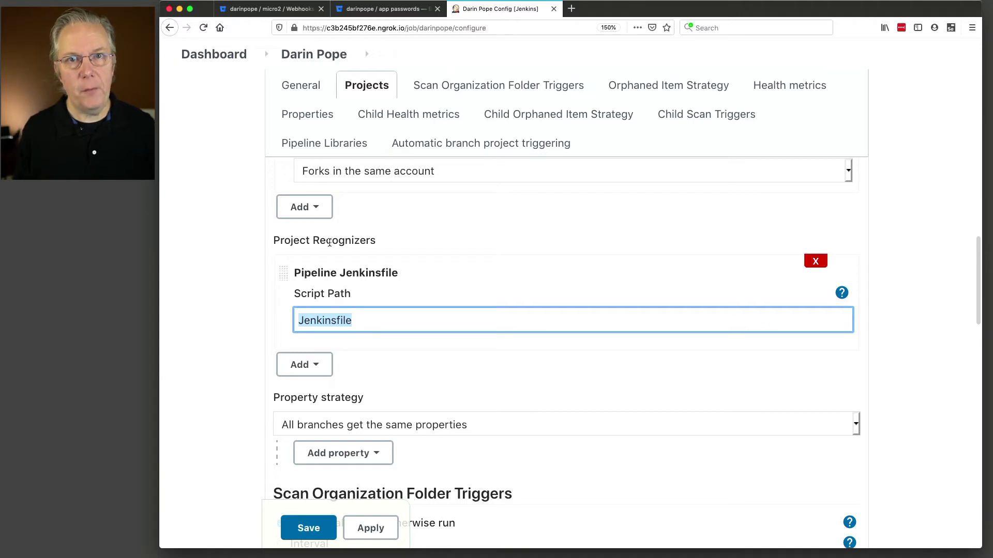
- In micro1's terminal, create a Jenkinsfile in vi by pasting the Hello-stage pipeline and saving
key(super+Tab)
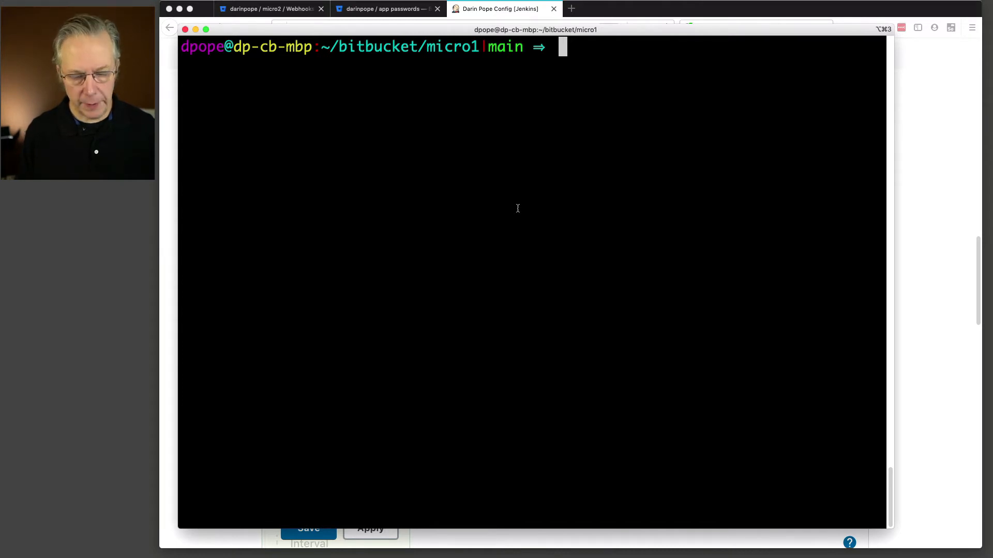
text(vi Jenk)
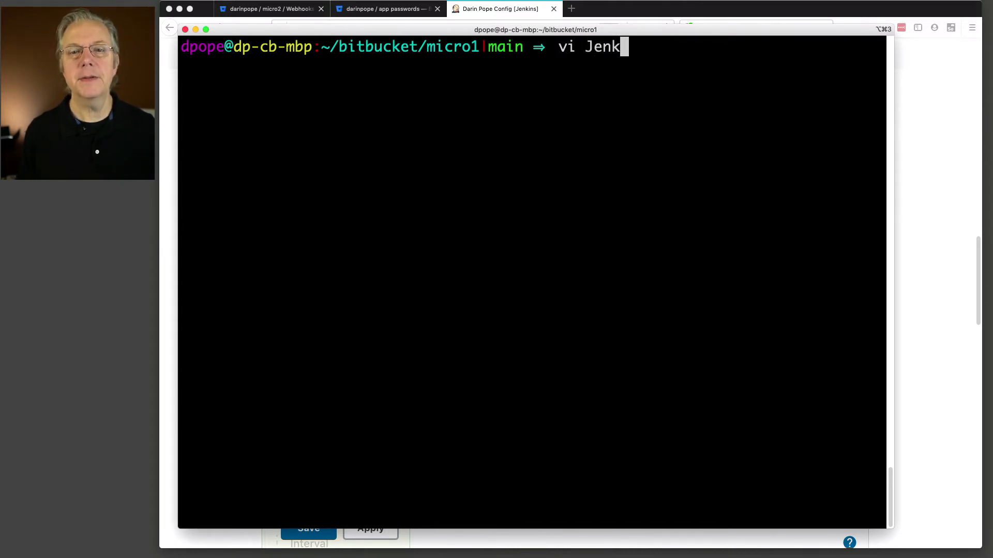
text(insfile)
key(Return)
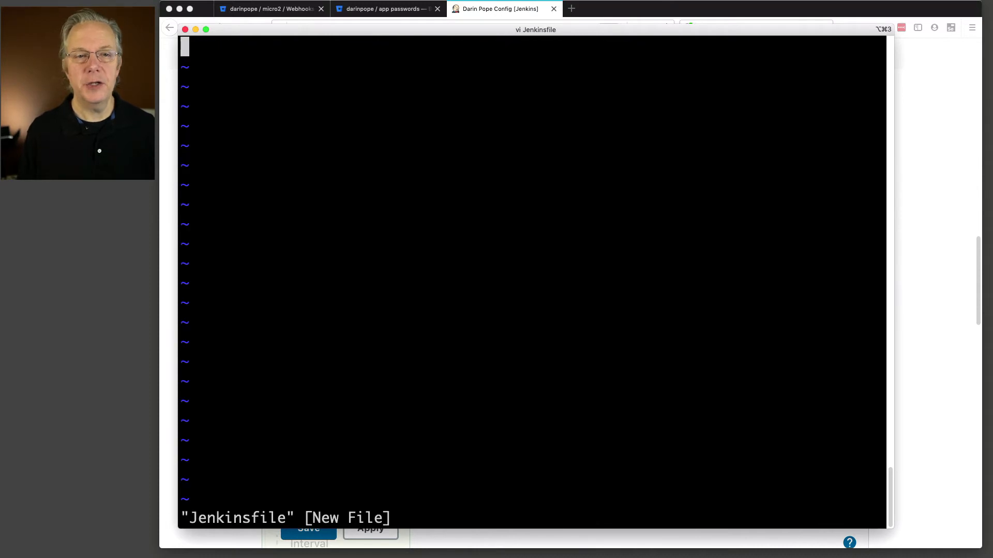
key(i)
text(pipeline {   agent {label "linux"}   stages {     stage('Hello') {       steps {         sh 'echo hello from Jenkinsfile'       }     }   } })
key(Escape)
key(Up)
key(Up)
key(Up)
key(Up)
key(Down)
key(Down)
key(Down)
key(Down)
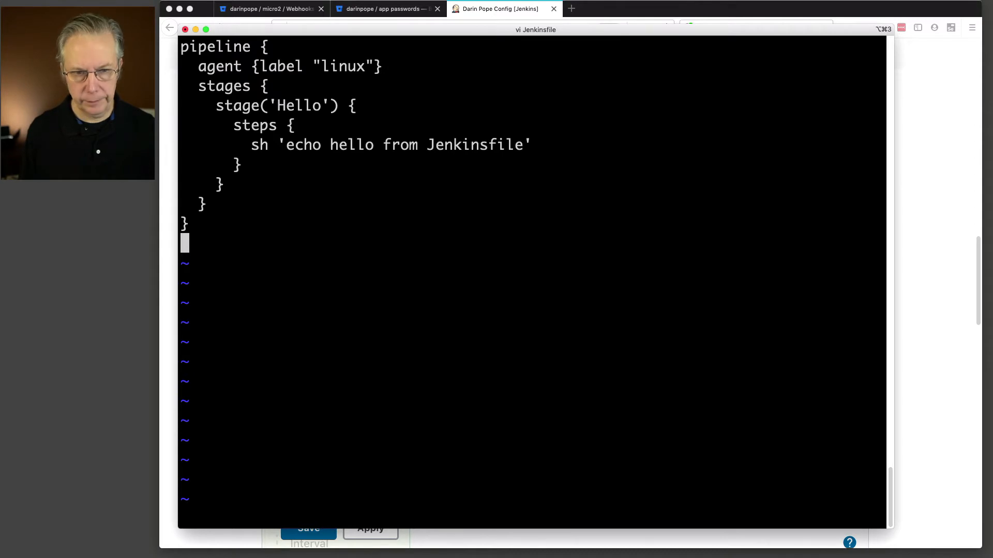
text(:wq)
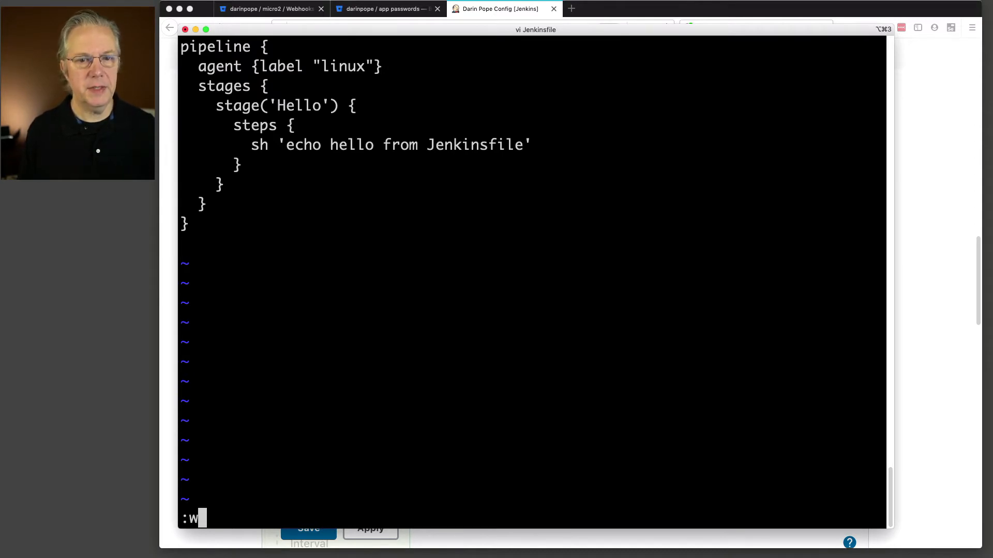
key(Return)
- Stage the Jenkinsfile, commit it as "added Jenkinsfile", and push to main
text(git add J)
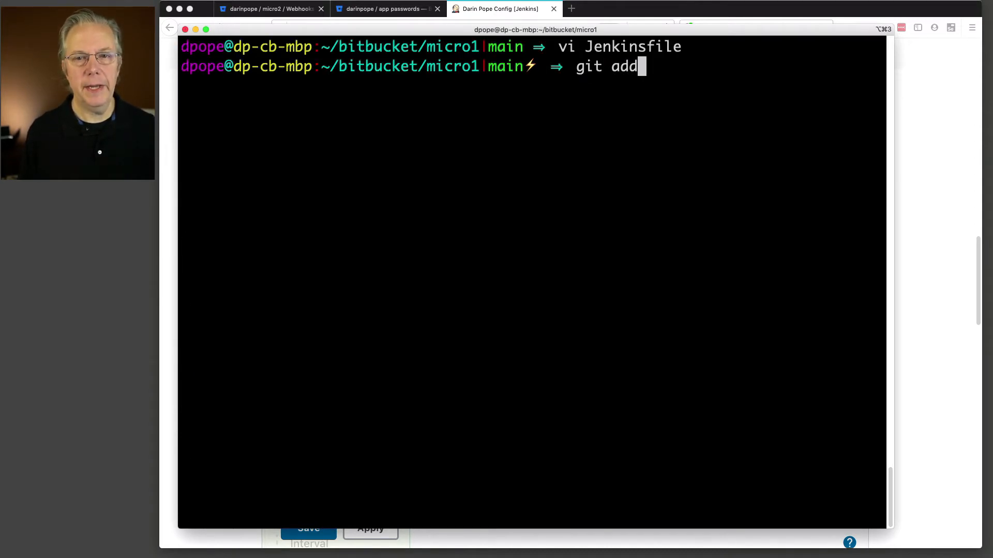
key(Tab)
key(Return)
text(gti)
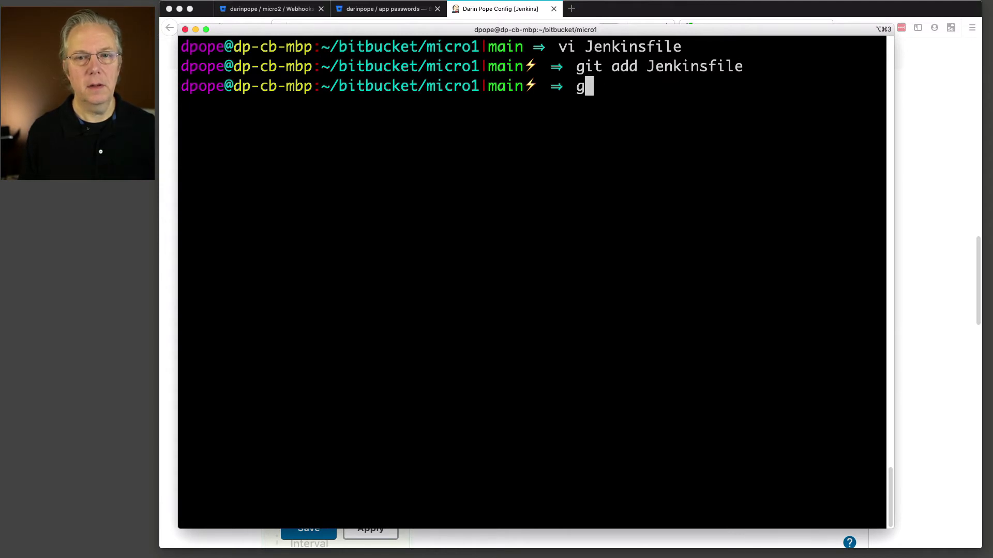
key(BackSpace)
key(BackSpace)
key(BackSpace)
text(it co)
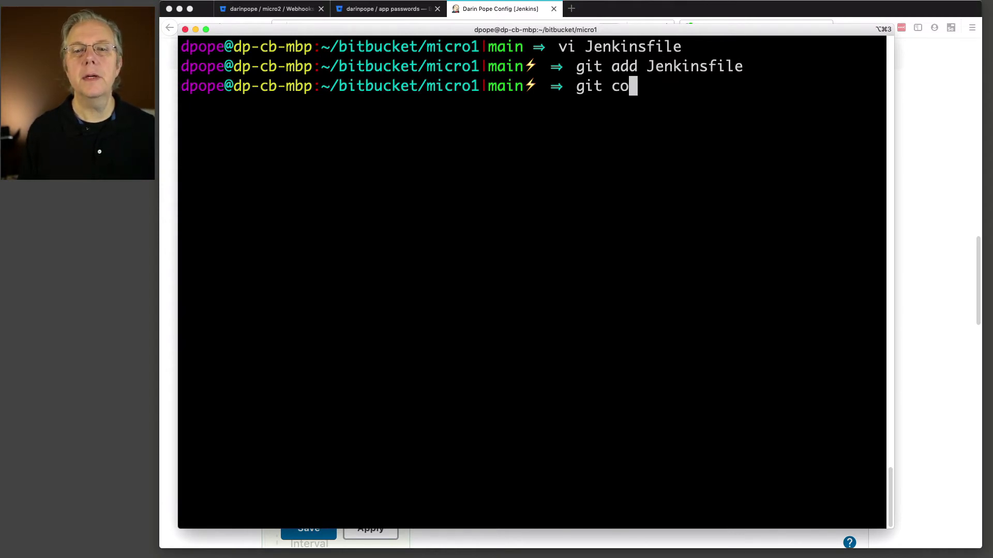
text(mmit -m "added J)
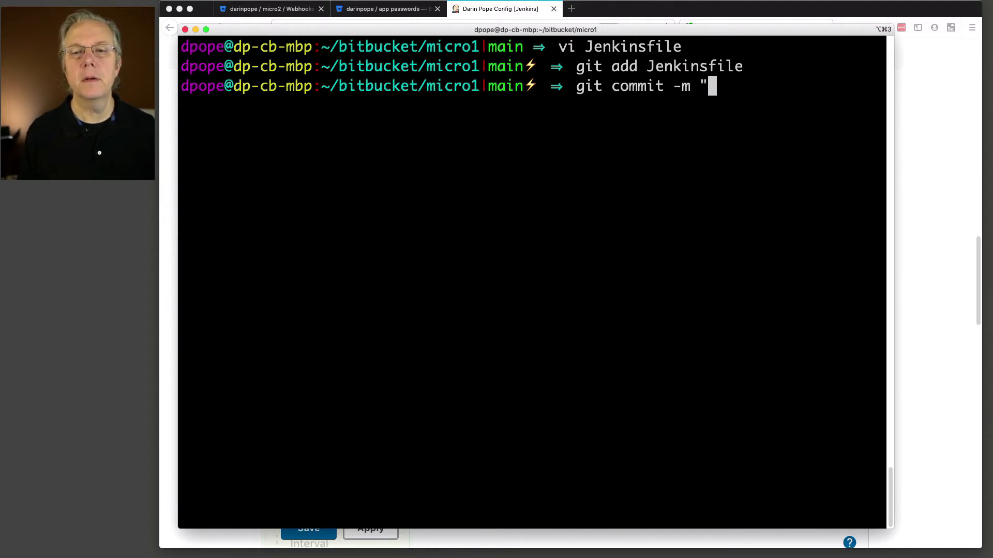
text(enkinsfile")
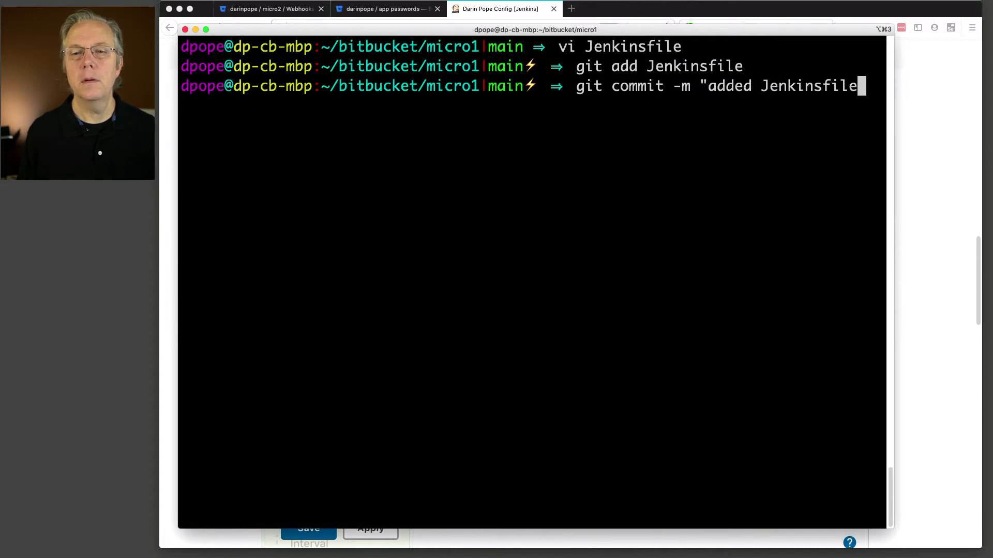
key(Return)
text(git push)
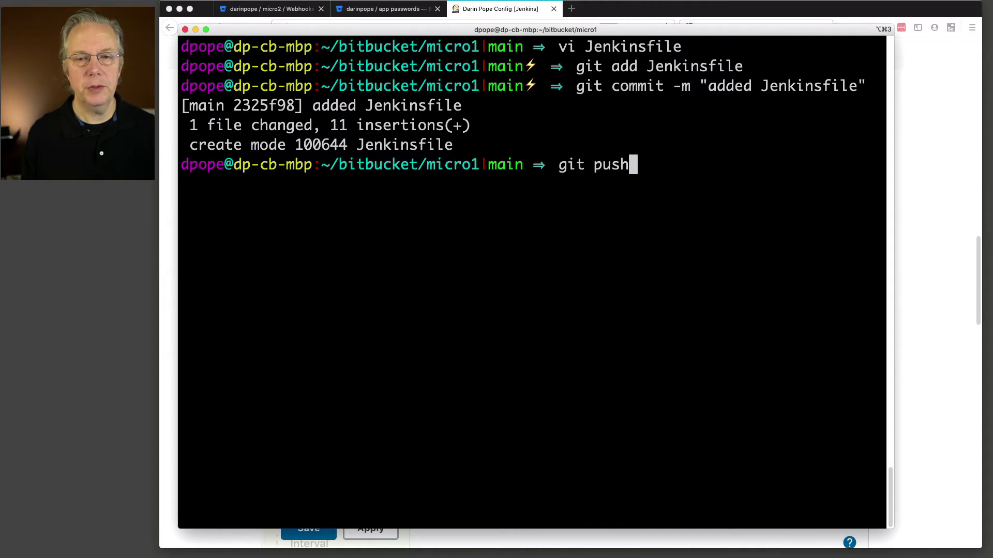
key(Return)
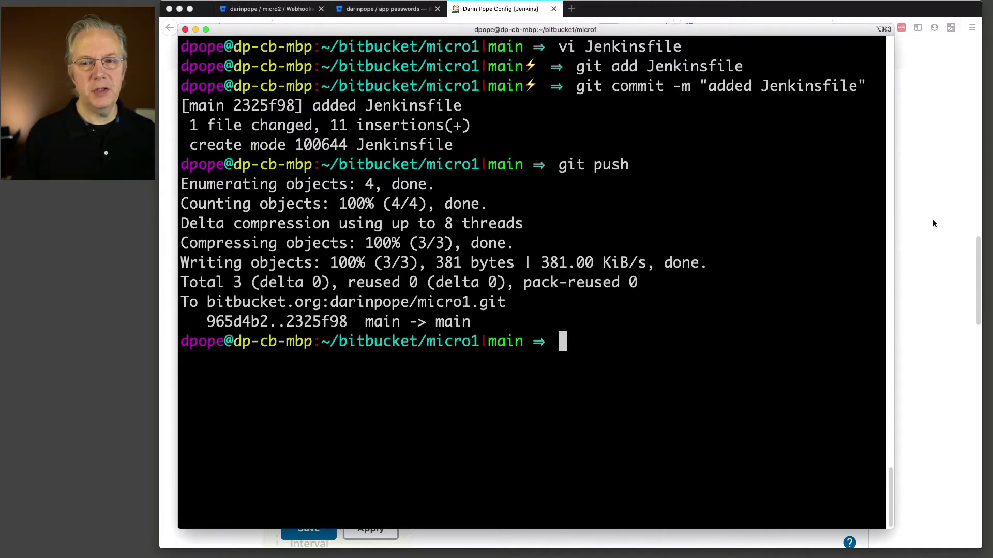
key(super+Tab)
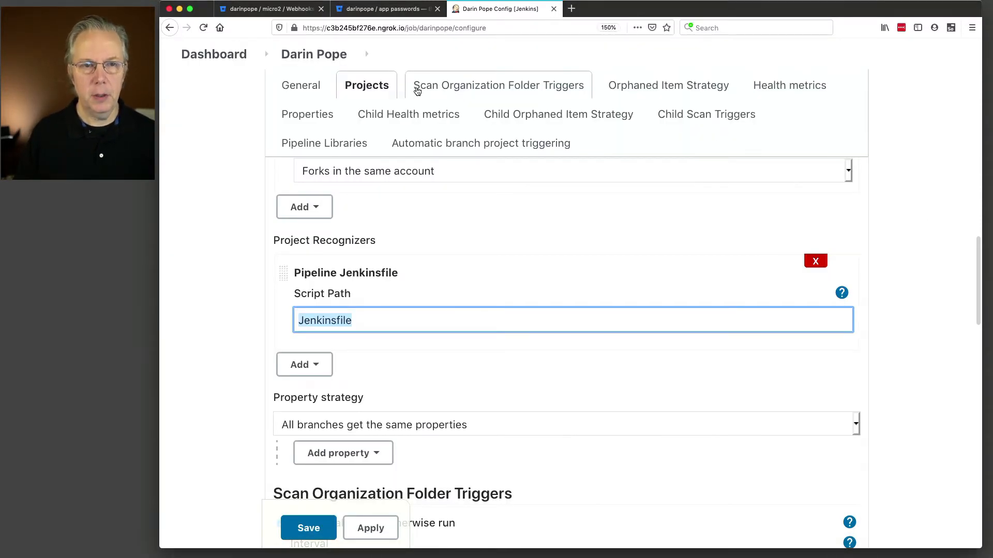
- Leave the configuration for the Jenkins dashboard, then open Bitbucket's PlanetPope repository list
click(224, 60)
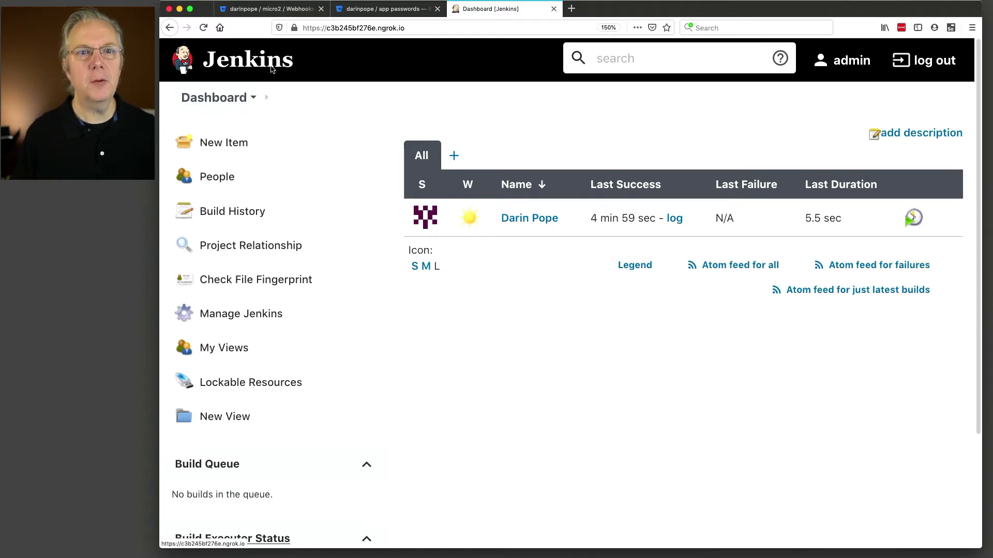
click(297, 10)
click(480, 66)
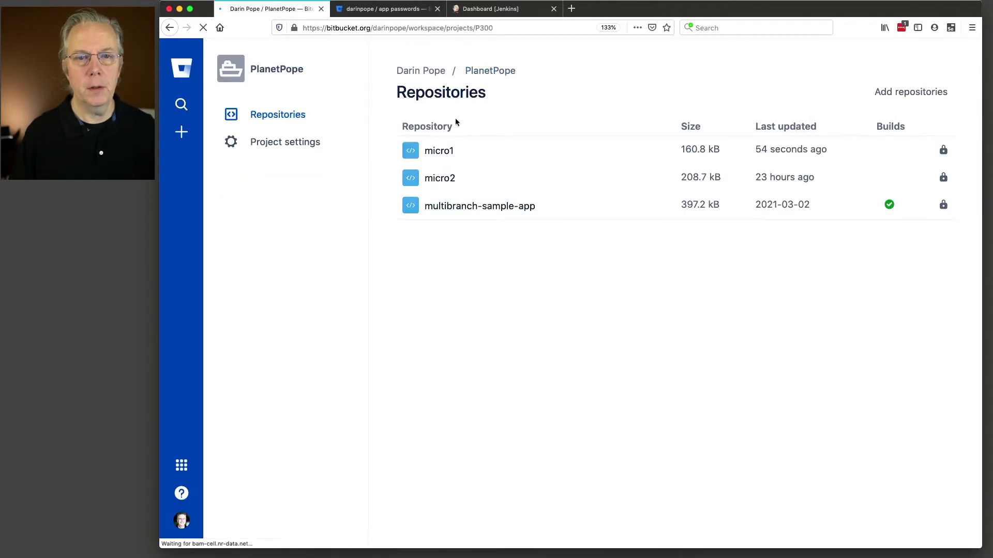
- Open the micro1 repository in Bitbucket and view its webhooks under Repository settings
click(446, 153)
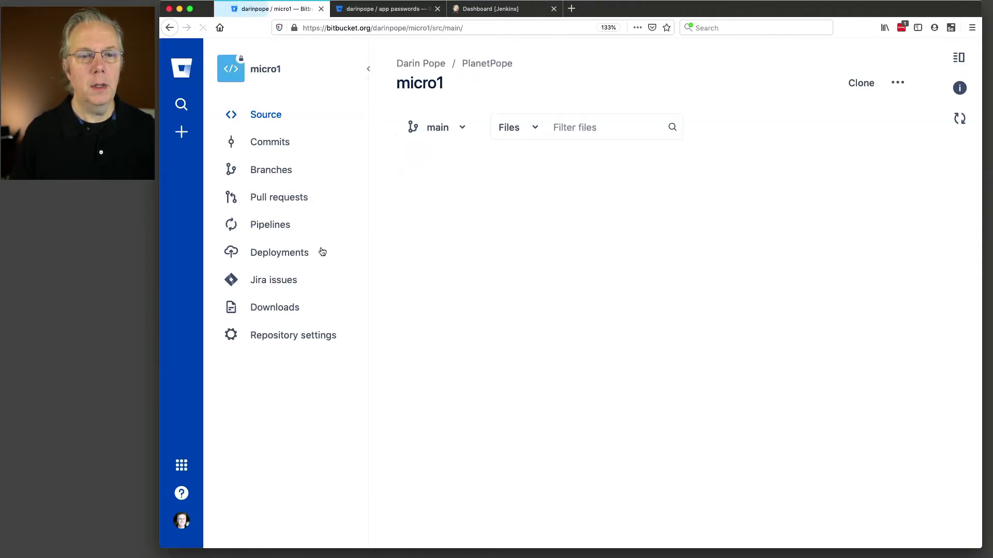
click(306, 342)
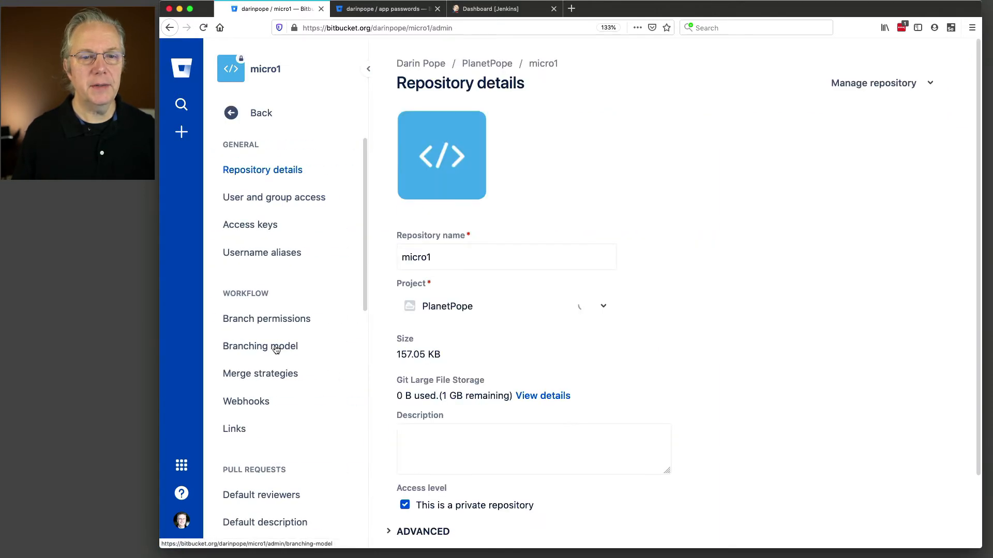
click(265, 403)
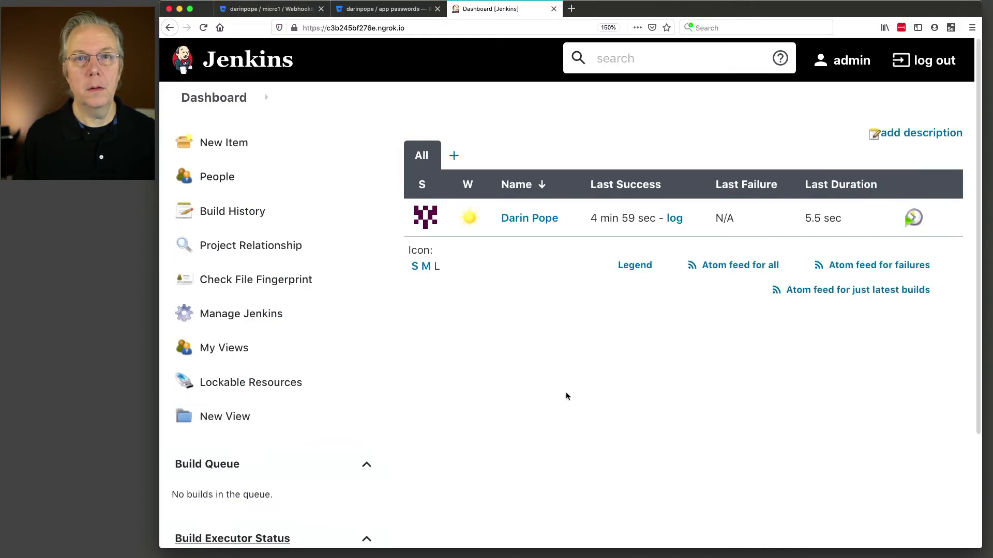
- Open the organization folder, start Scan Organization Folder Now, and open its log
click(540, 221)
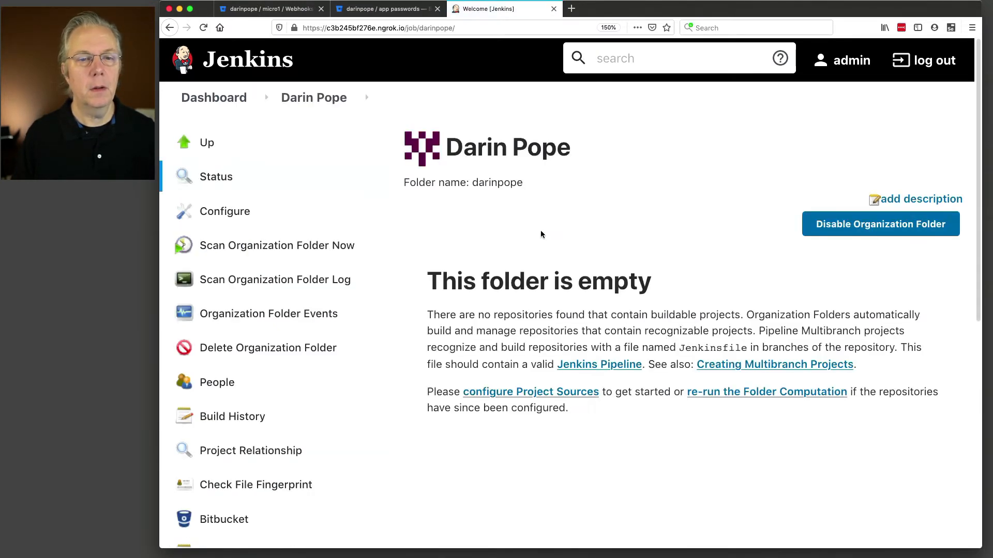
click(293, 248)
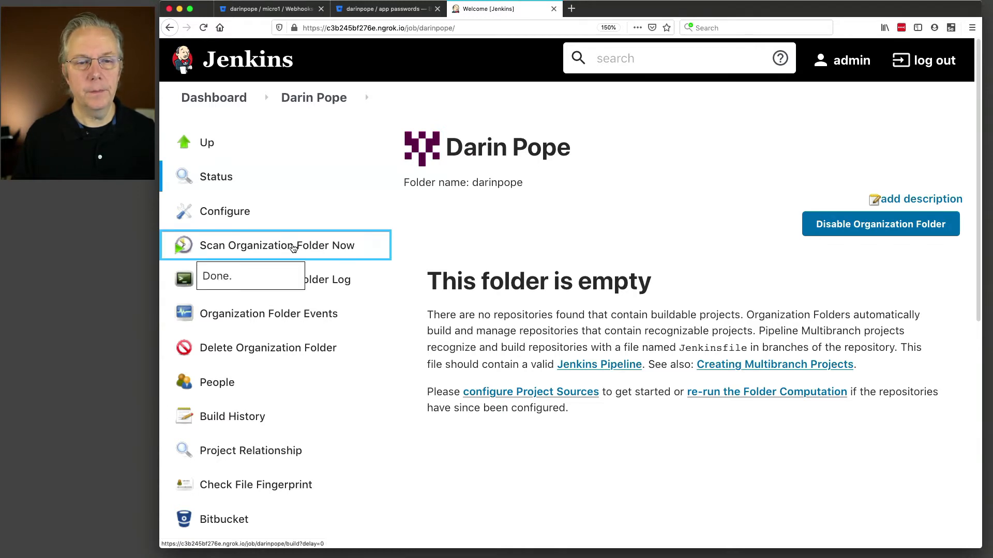
click(331, 284)
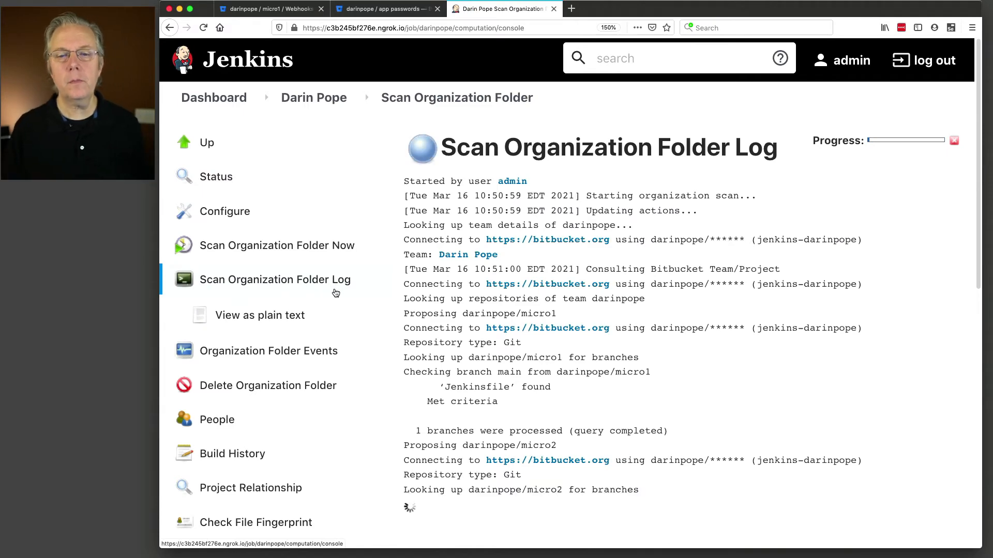
- Confirm in the log that micro1's Jenkinsfile was found, micro2 lacks one, and multibranch-sample-app was ignored
scroll(528, 343, down, 2)
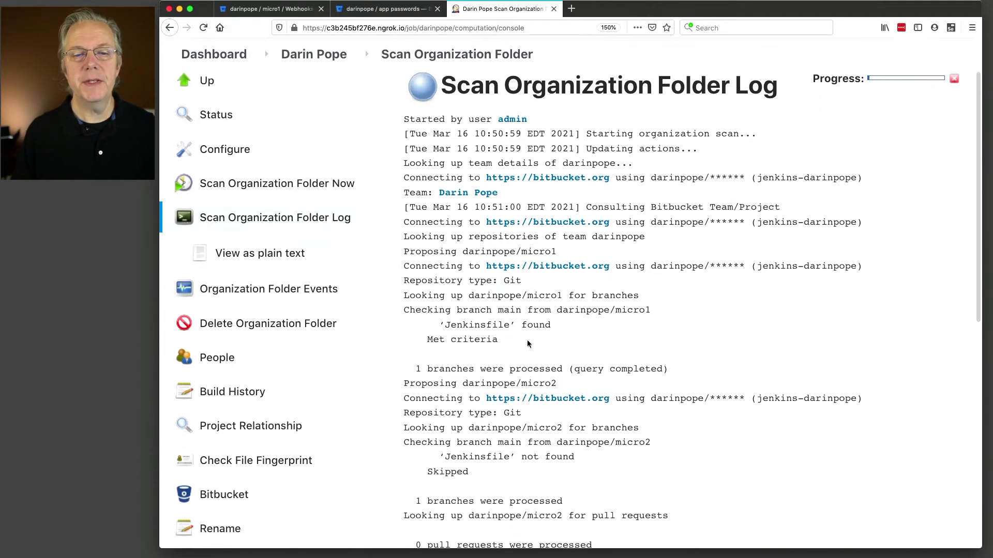
scroll(528, 343, down, 2)
drag(469, 246, 564, 246)
drag(439, 276, 564, 276)
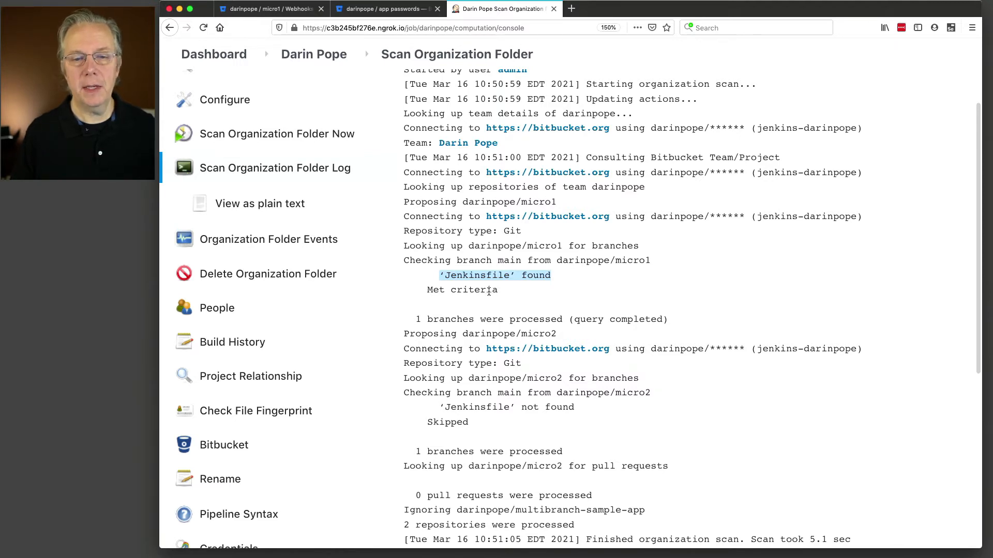
scroll(497, 329, down, 4)
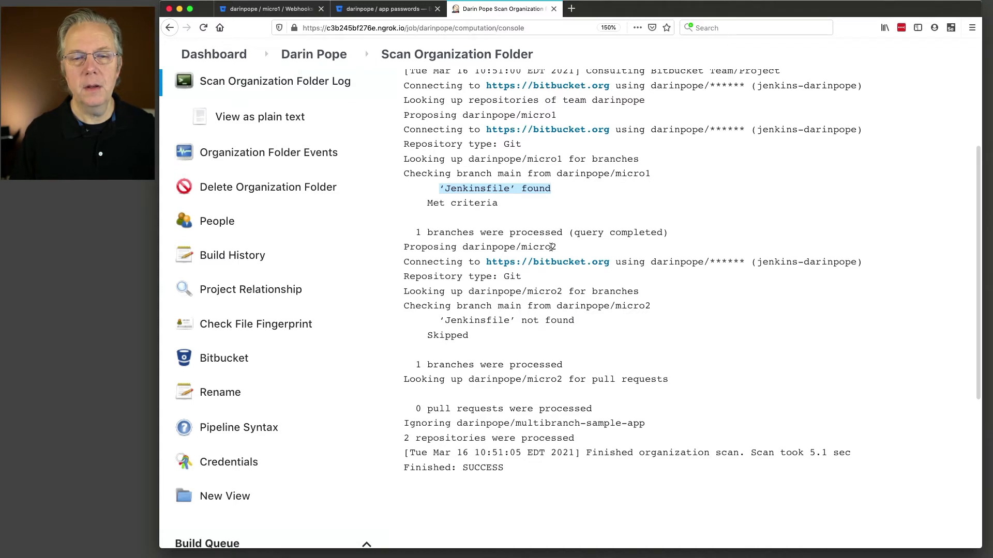
drag(440, 318, 578, 319)
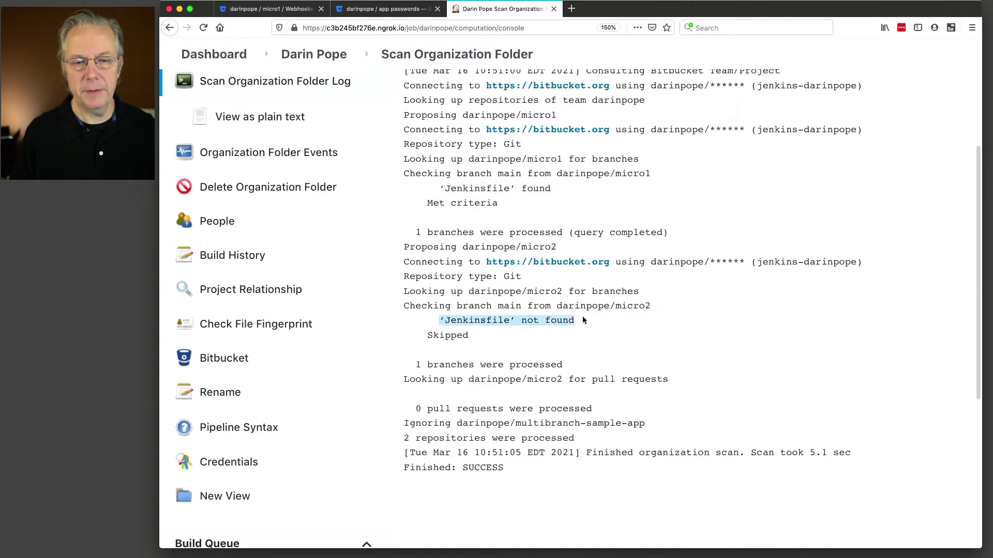
drag(409, 424, 643, 425)
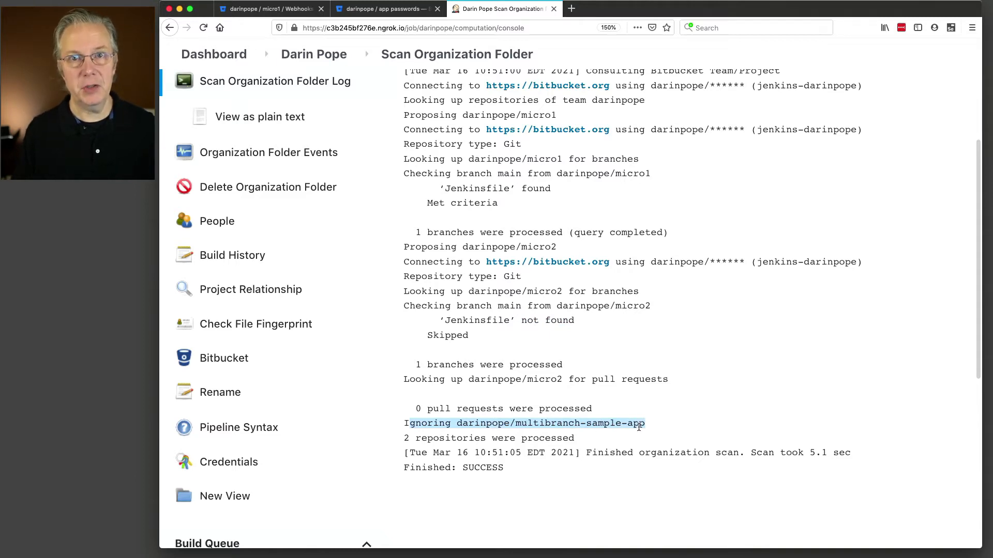
click(324, 54)
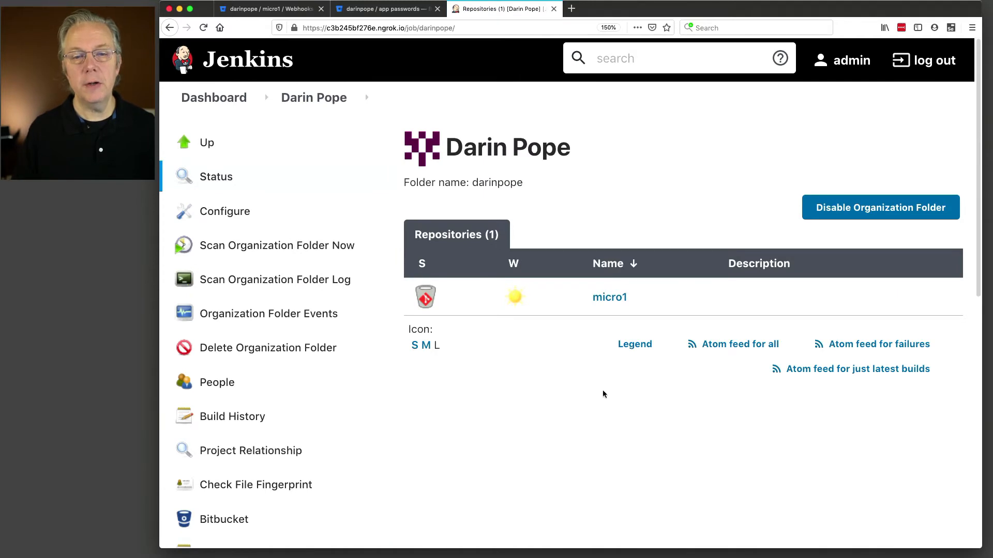
click(614, 303)
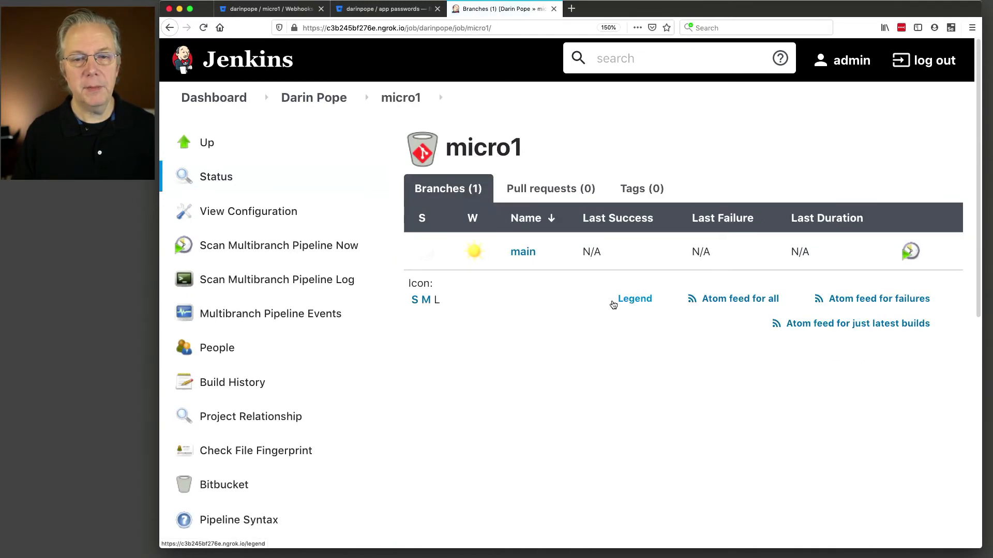
click(522, 253)
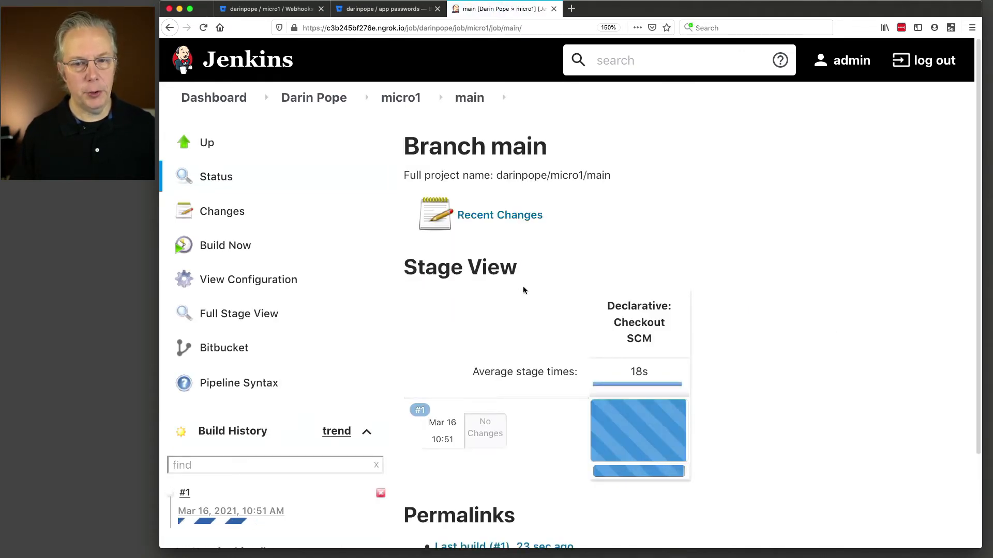
click(172, 495)
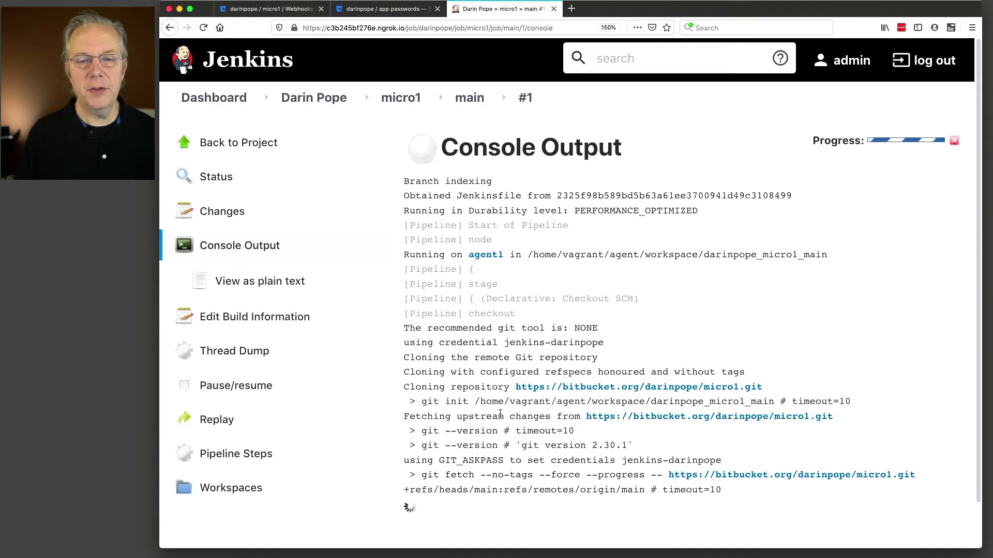
scroll(500, 414, down, 2)
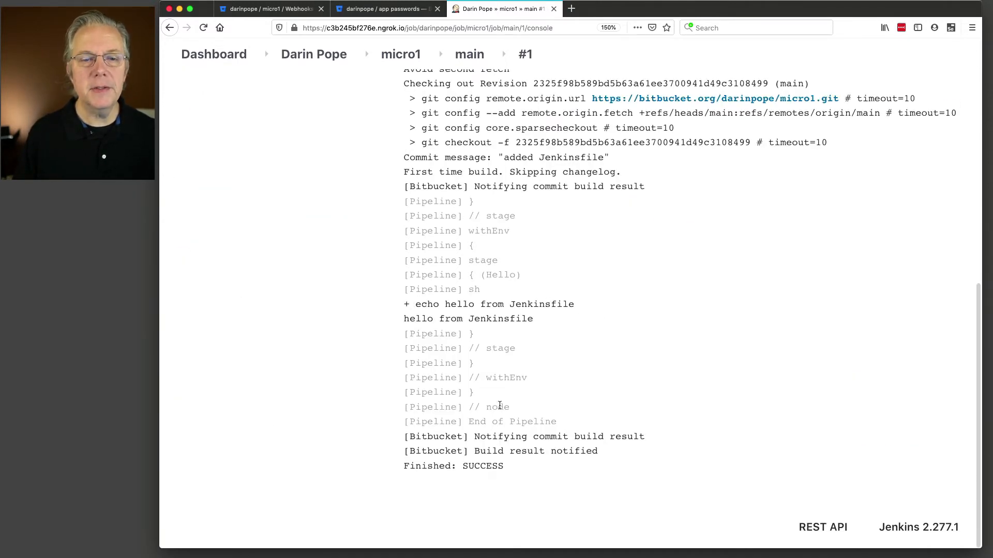
drag(404, 318, 537, 322)
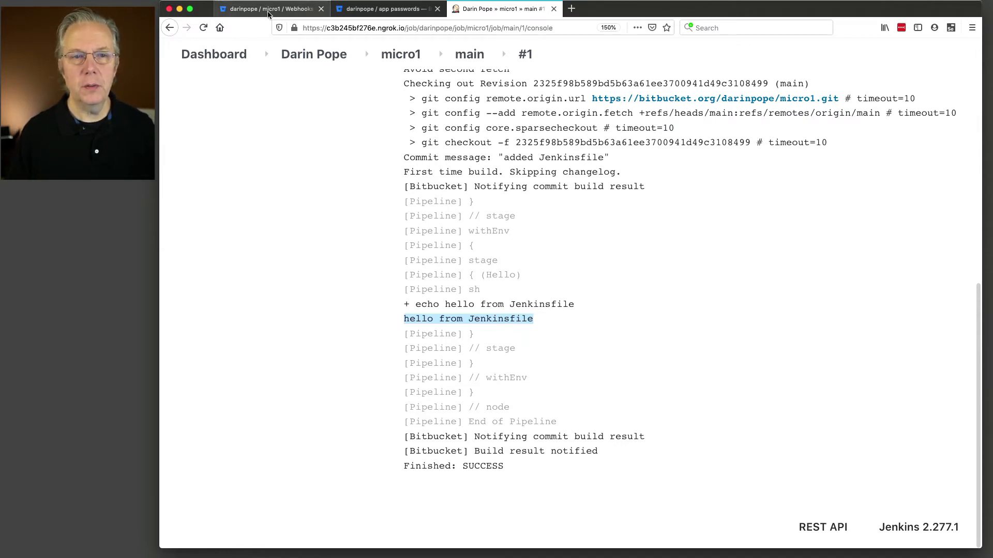
click(268, 10)
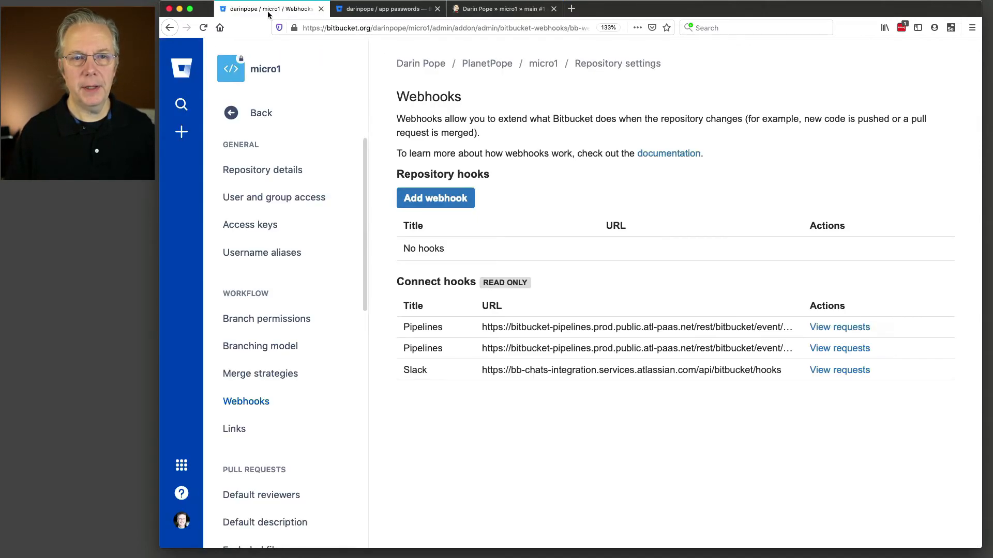
- Reload micro1's Bitbucket webhooks to show the Jenkins hook, then return to the Jenkins build console
click(203, 28)
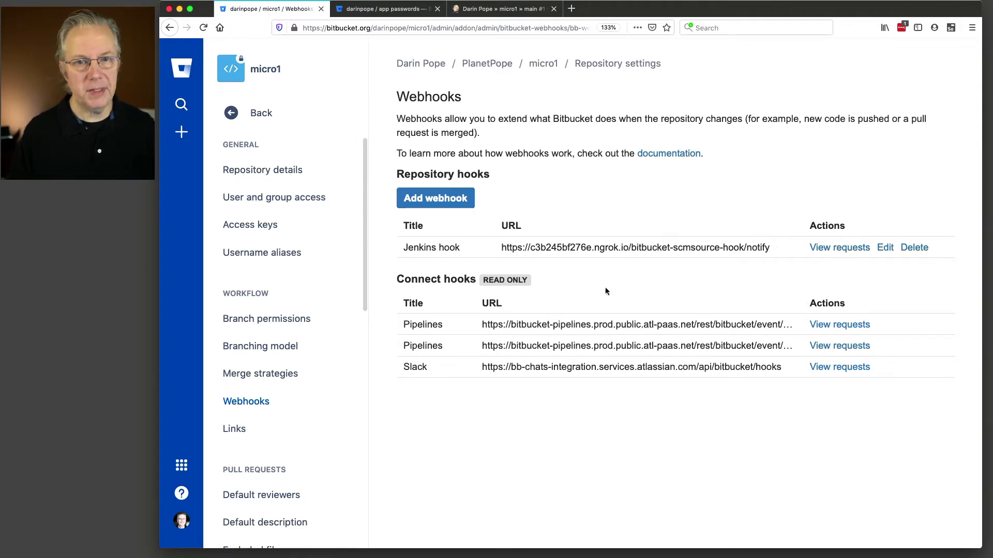
click(505, 13)
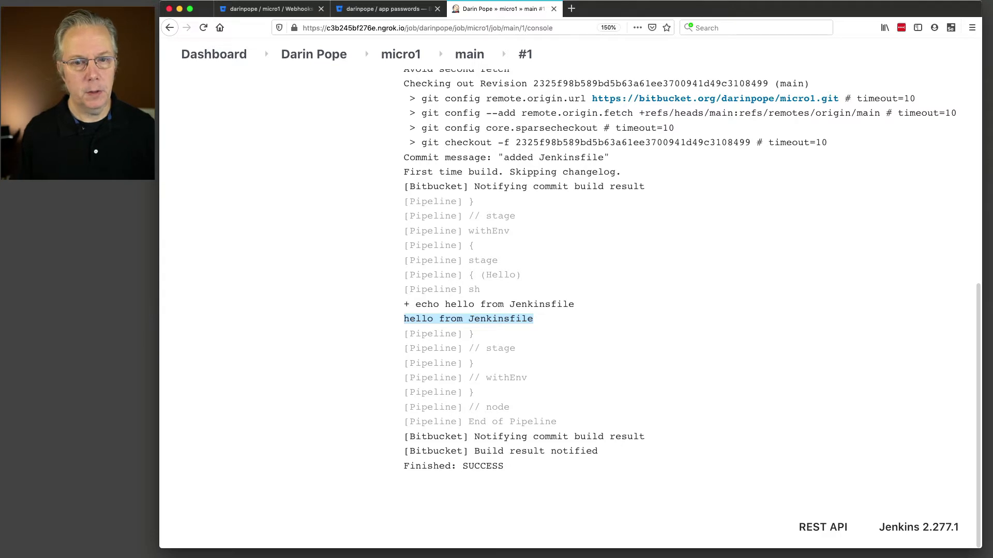
- Clear the terminal and create a new fix-123 branch with git checkout -b fix-123
key(super+Tab)
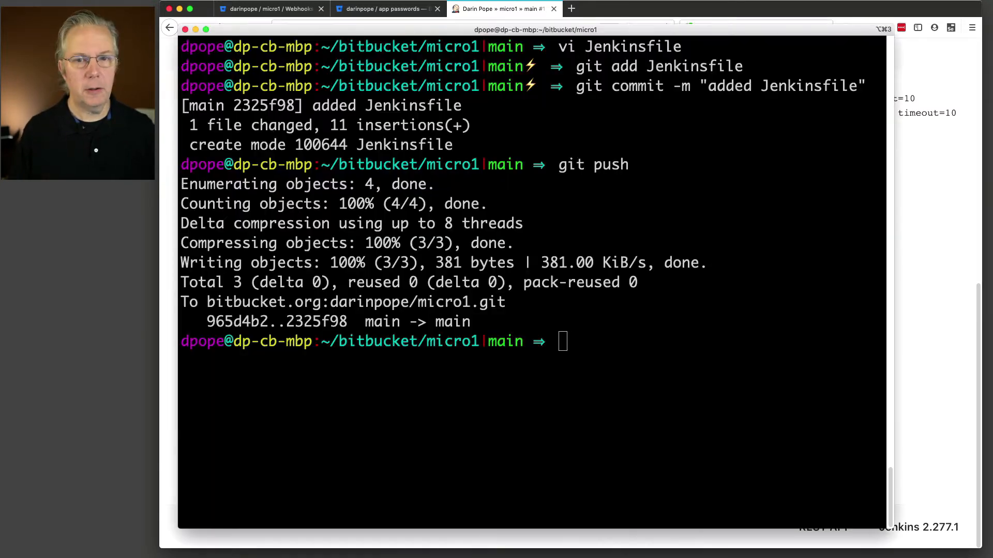
text(clear)
key(Return)
text(git checkout -b fix-123)
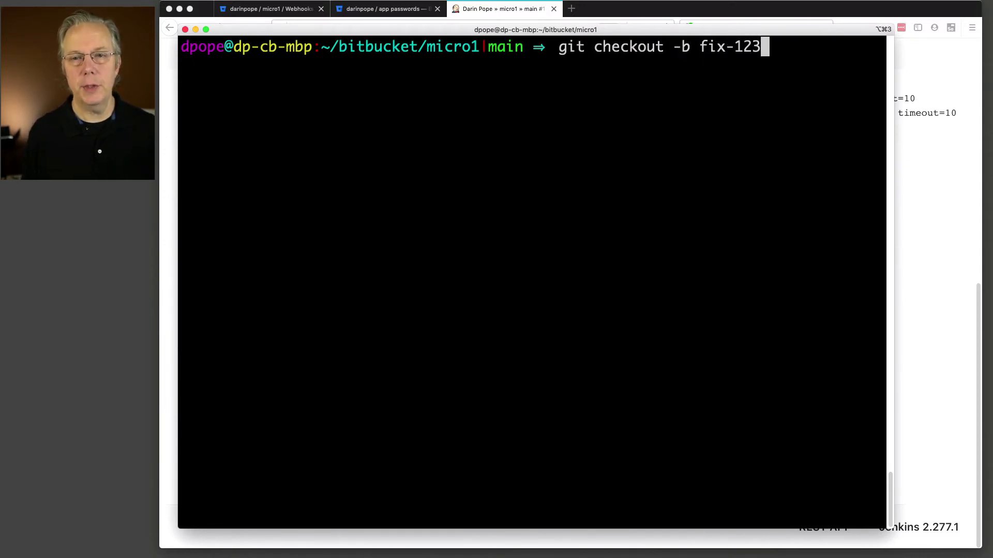
key(Return)
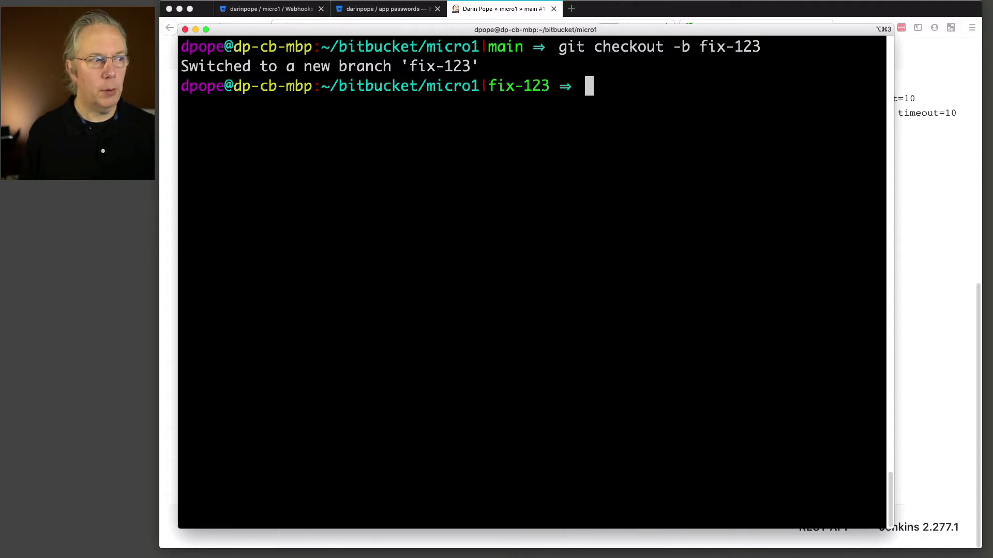
- Push fix-123 to Bitbucket with upstream tracking to origin/fix-123
text(git push --set-upstream origin)
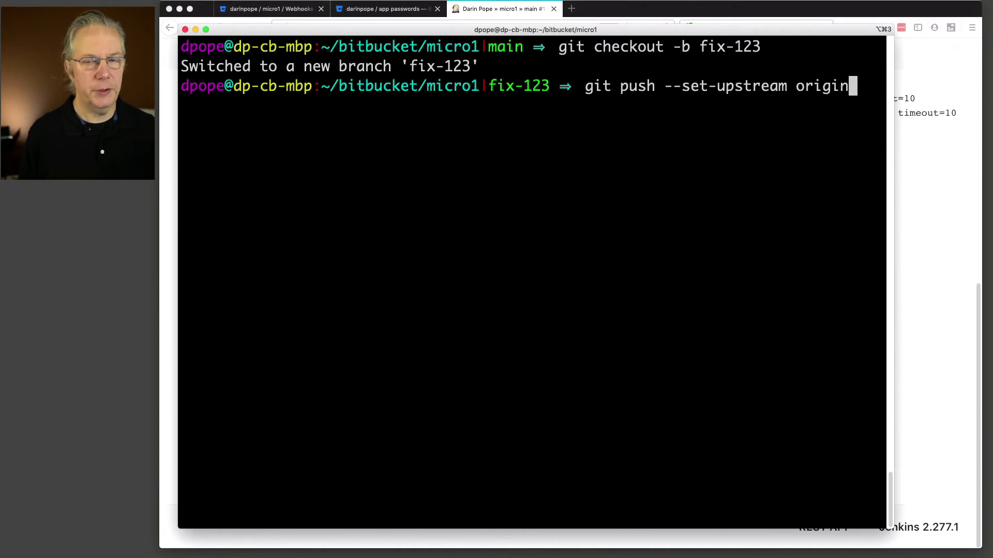
text( fix-123)
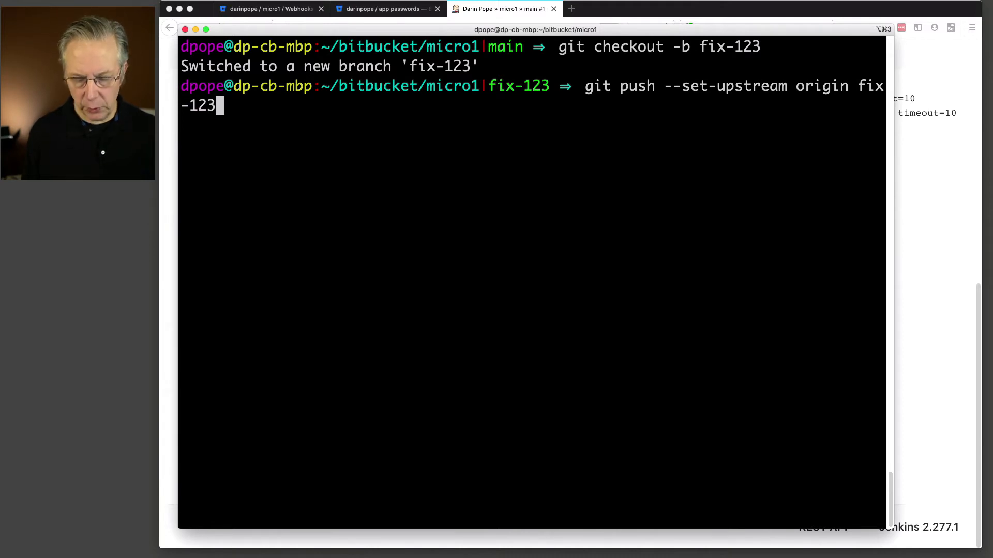
key(Return)
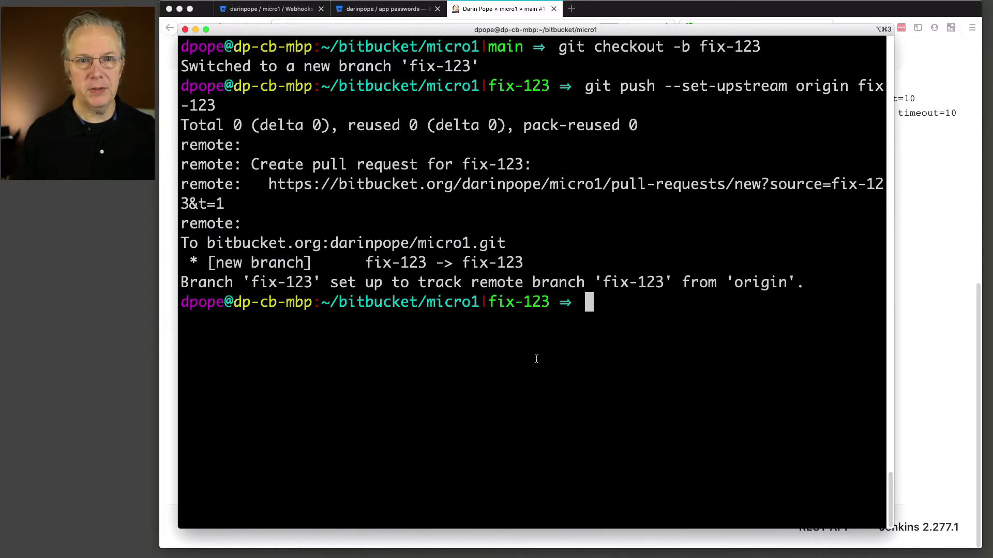
click(283, 16)
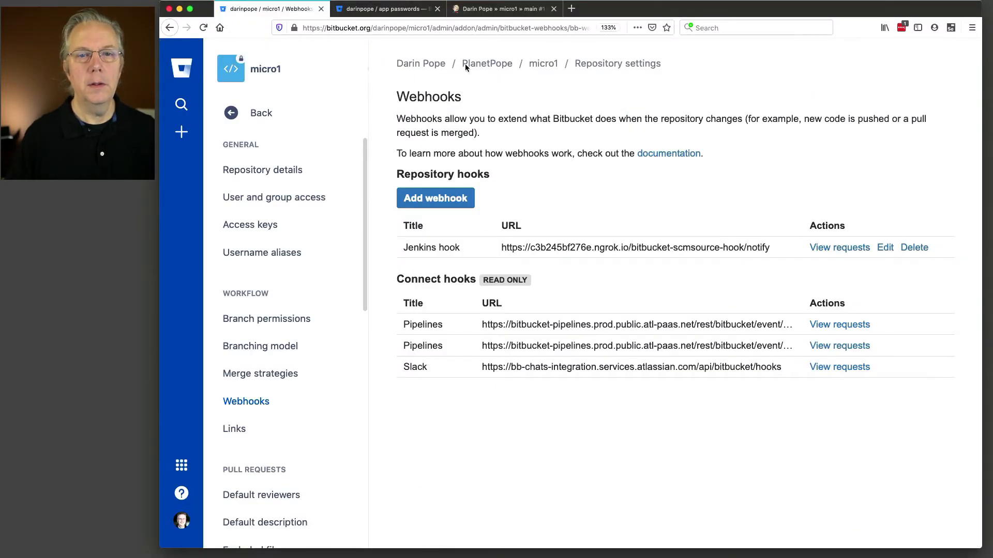
- Confirm micro1's Bitbucket branch list includes fix-123, then open micro1's branch list in Jenkins
click(543, 63)
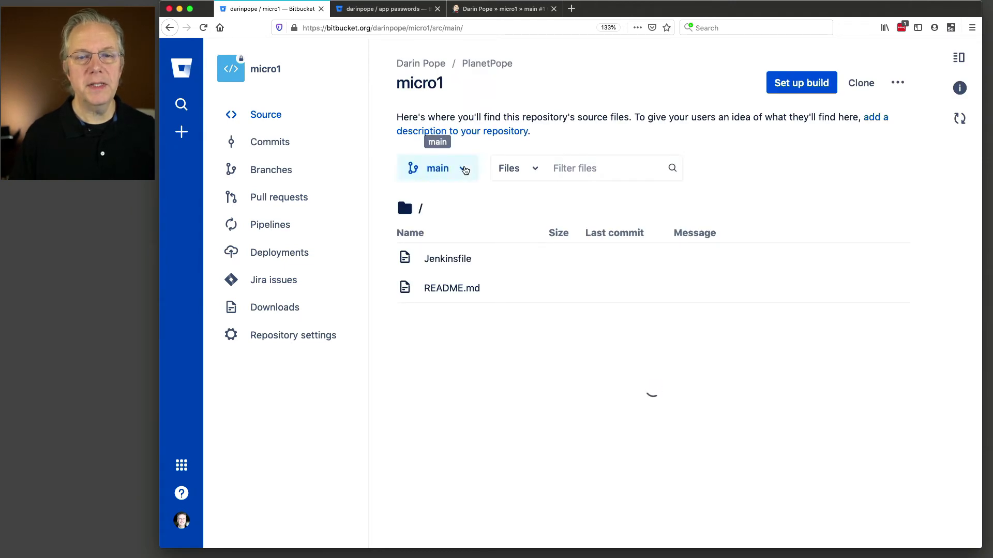
click(464, 169)
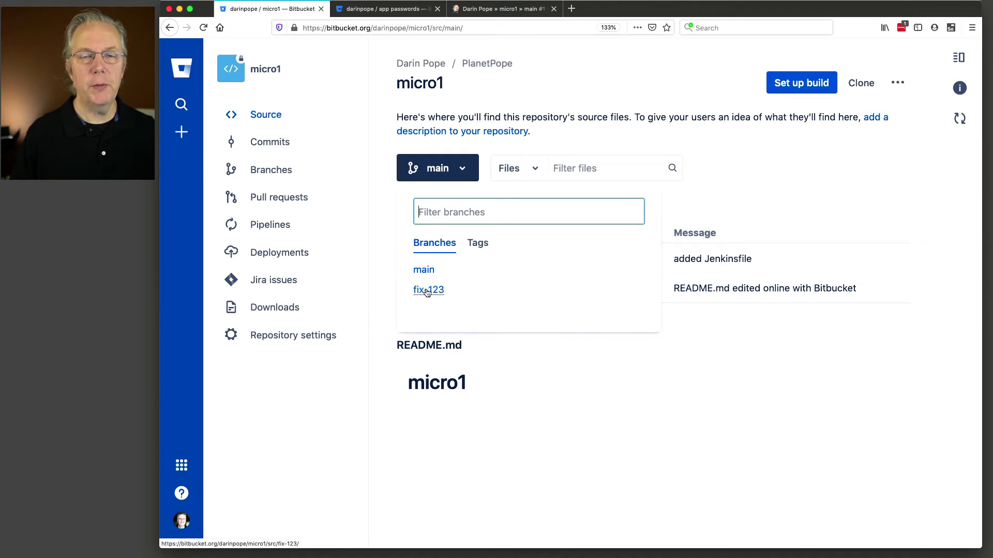
click(500, 12)
click(401, 55)
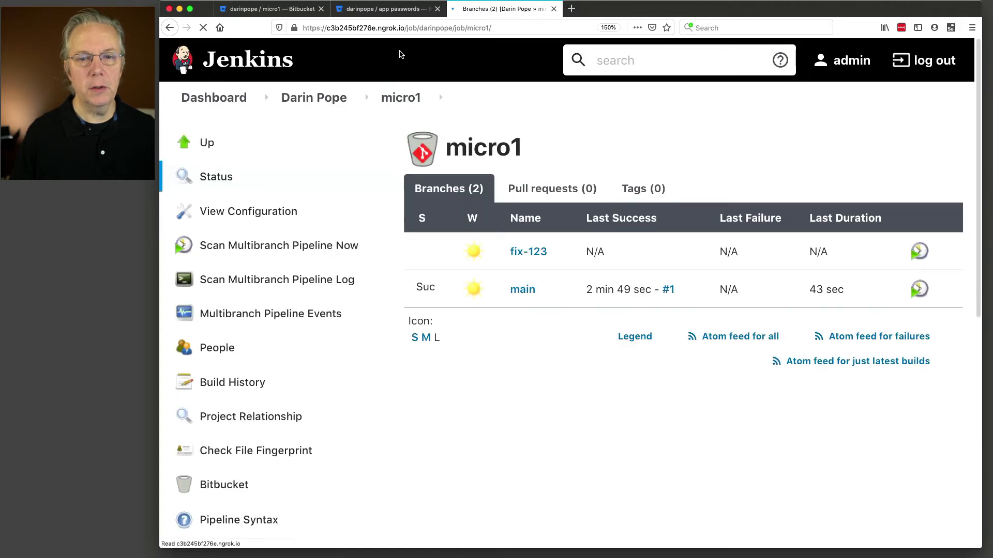
- Open fix-123 build #1's console output and highlight the 'hello from Jenkinsfile' line
click(526, 252)
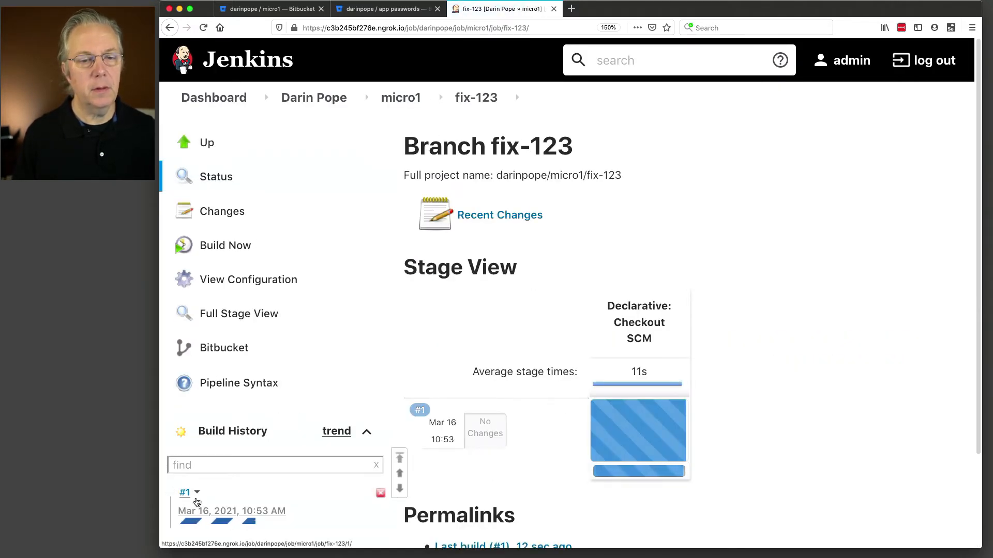
click(207, 521)
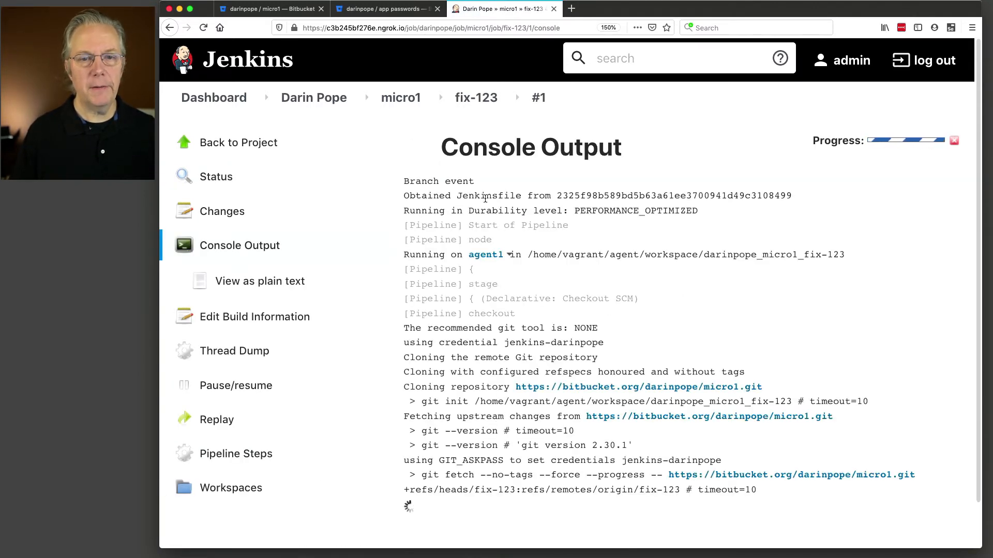
drag(487, 180, 404, 182)
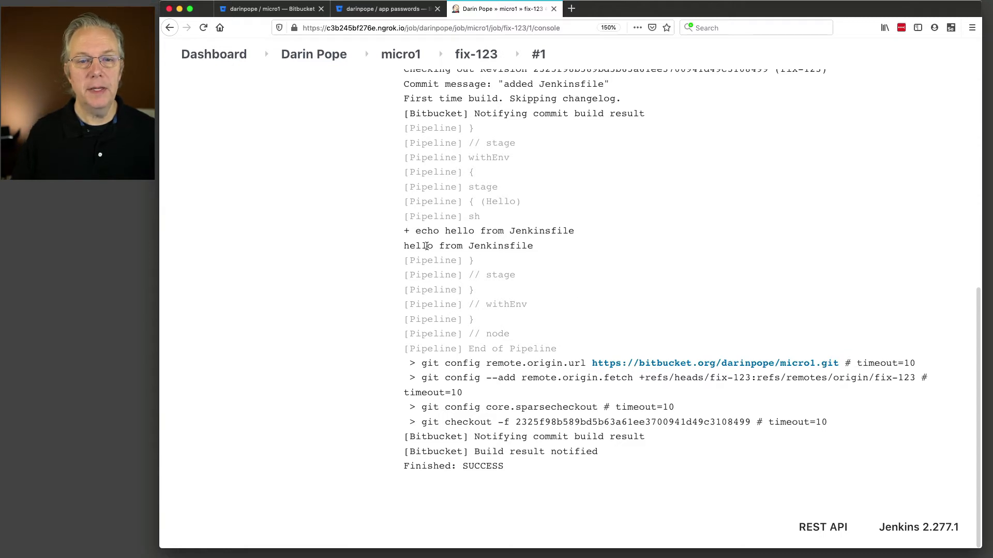
drag(403, 246, 535, 255)
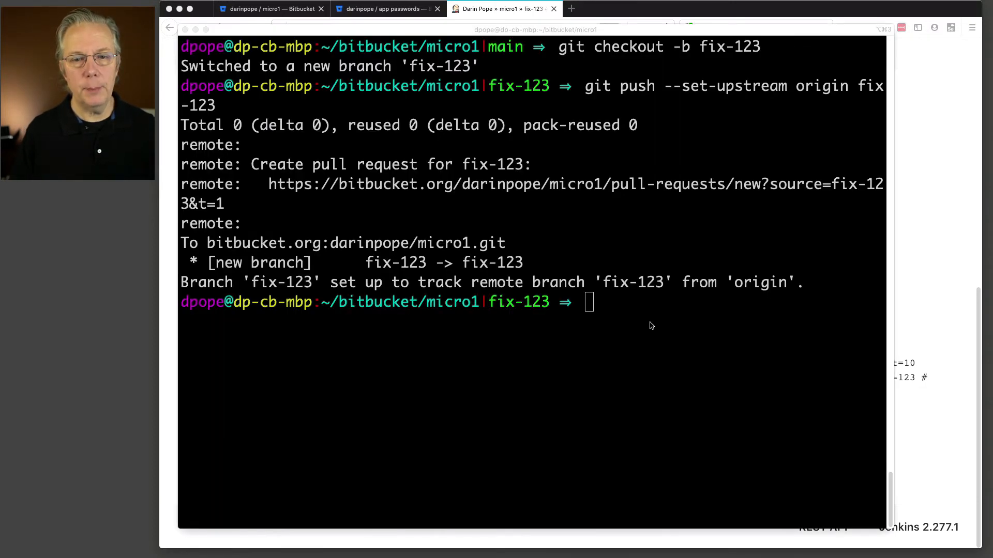
- Open the Jenkinsfile in vi and insert a blank line after the Hello stage
click(631, 340)
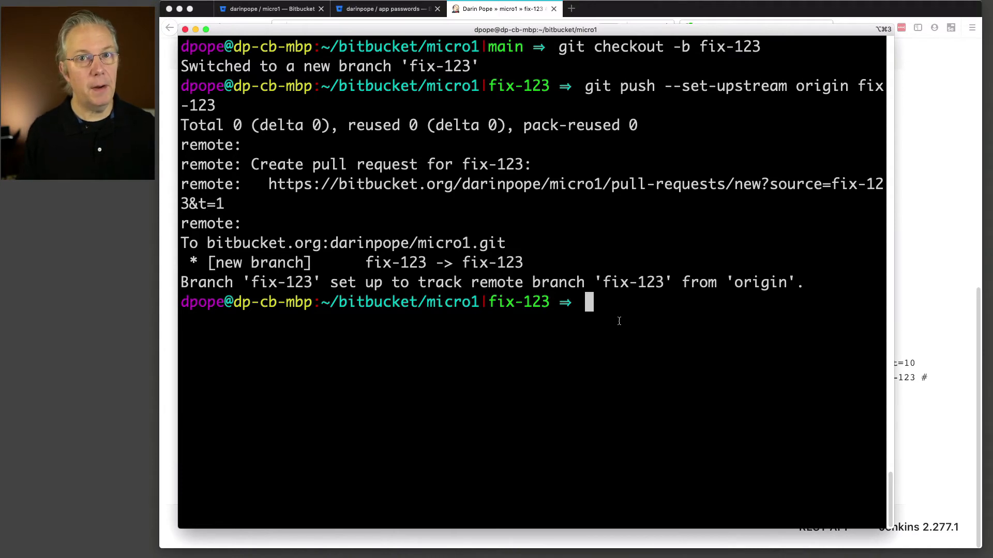
text(vi Jenkinsfile)
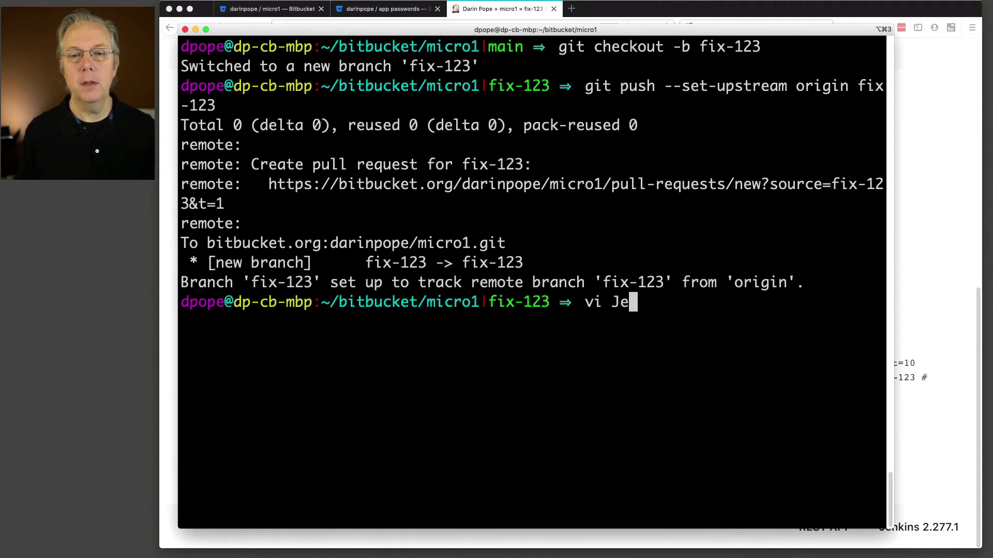
key(Return)
key(j)
key(j)
key(j)
key(j)
key(j)
key(j)
key(j)
key(A)
key(Return)
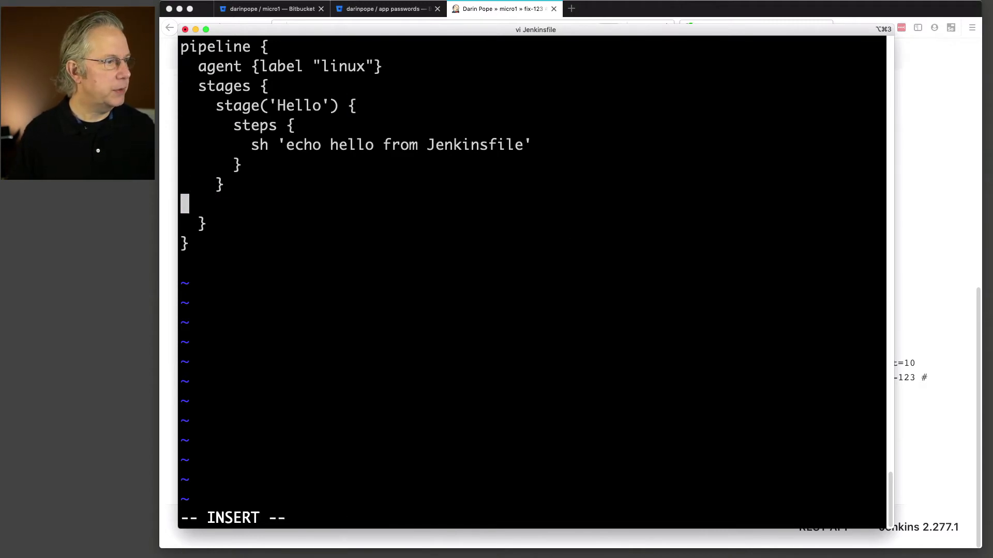
key(super+Tab)
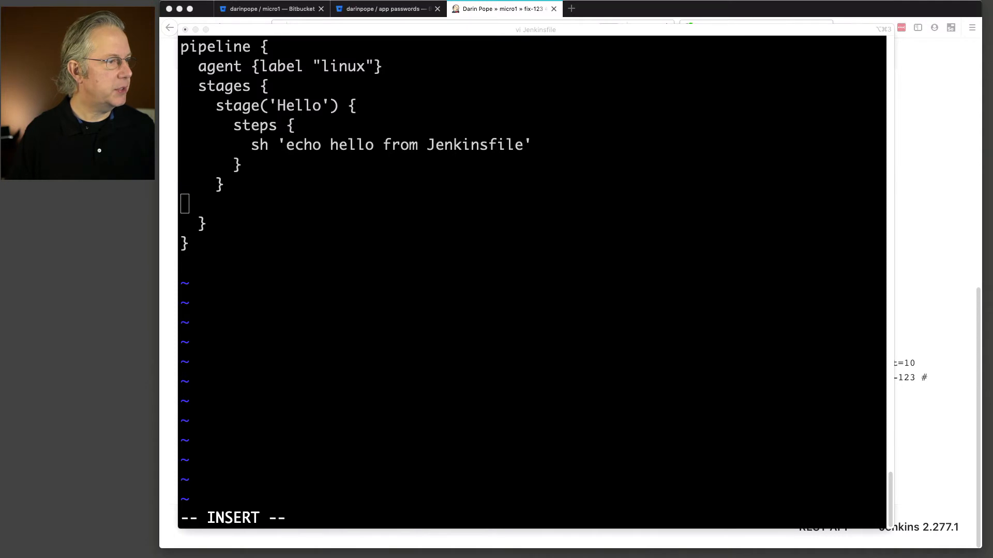
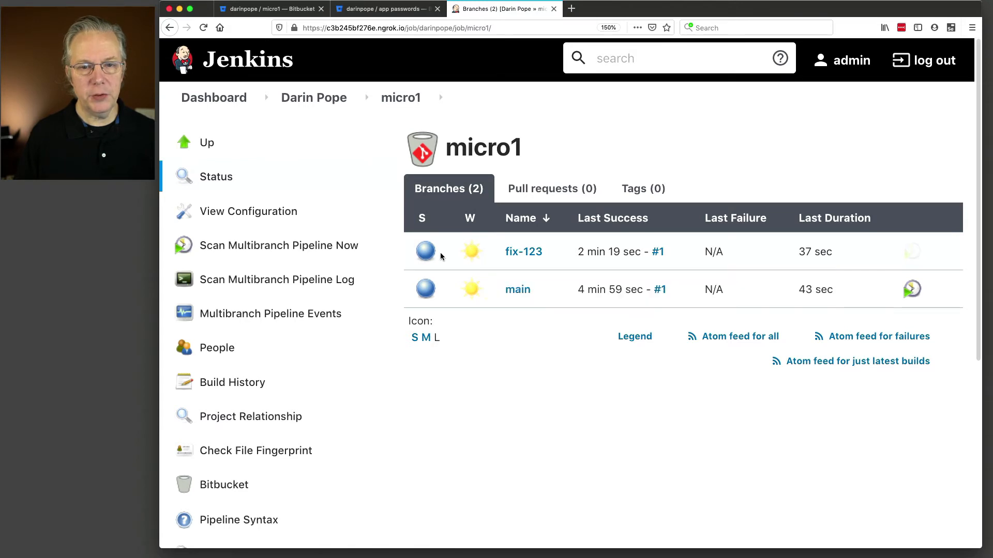
- Open the console output of fix-123 build #2
click(507, 252)
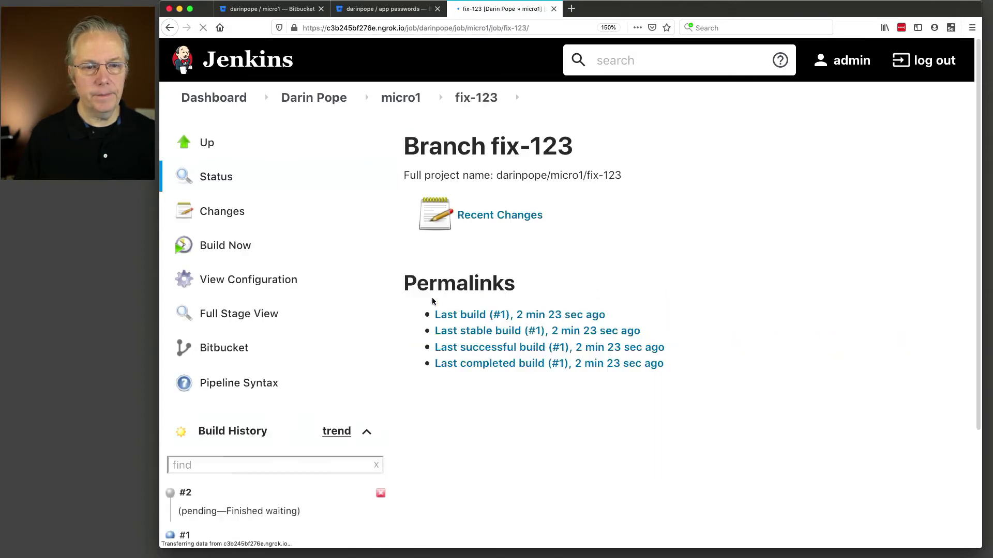
scroll(240, 436, down, 1)
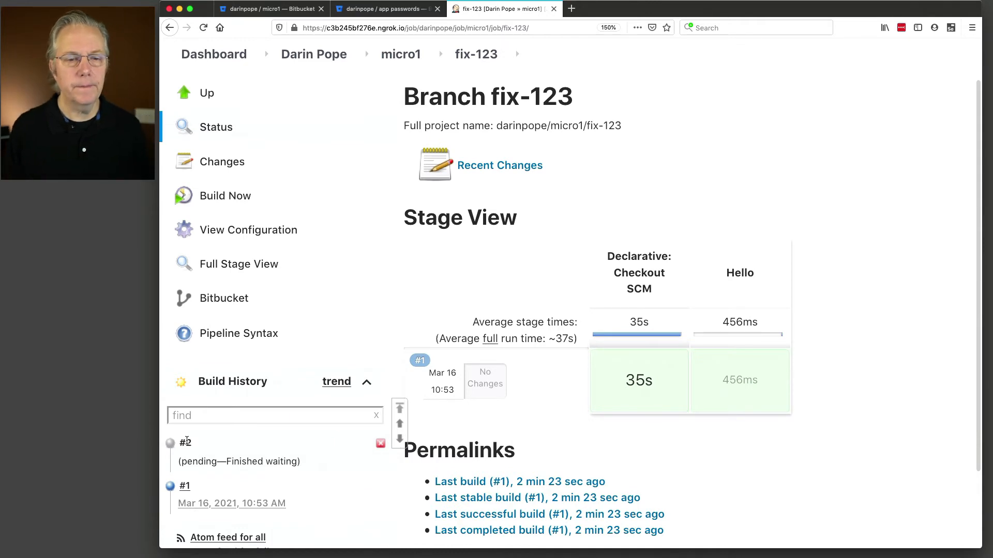
click(172, 447)
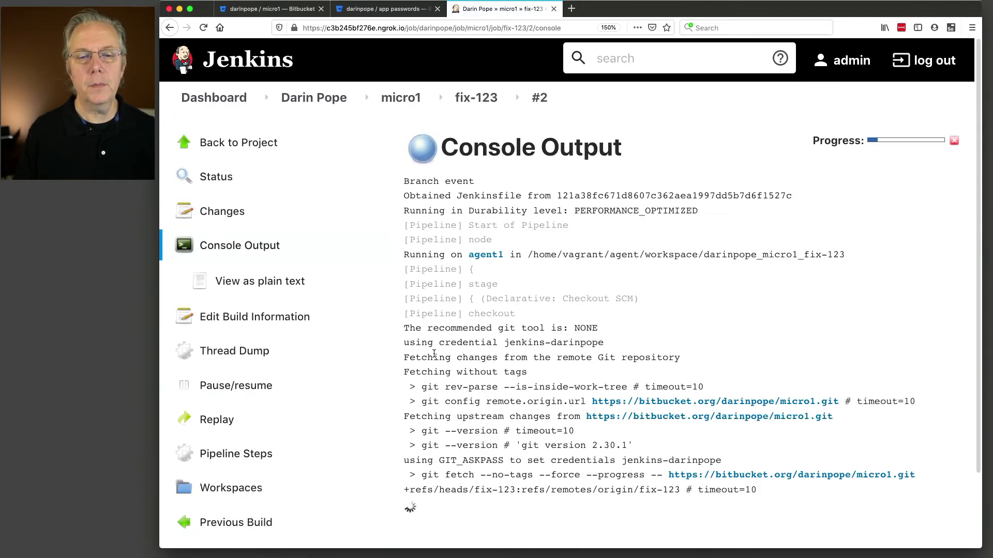
scroll(431, 354, down, 3)
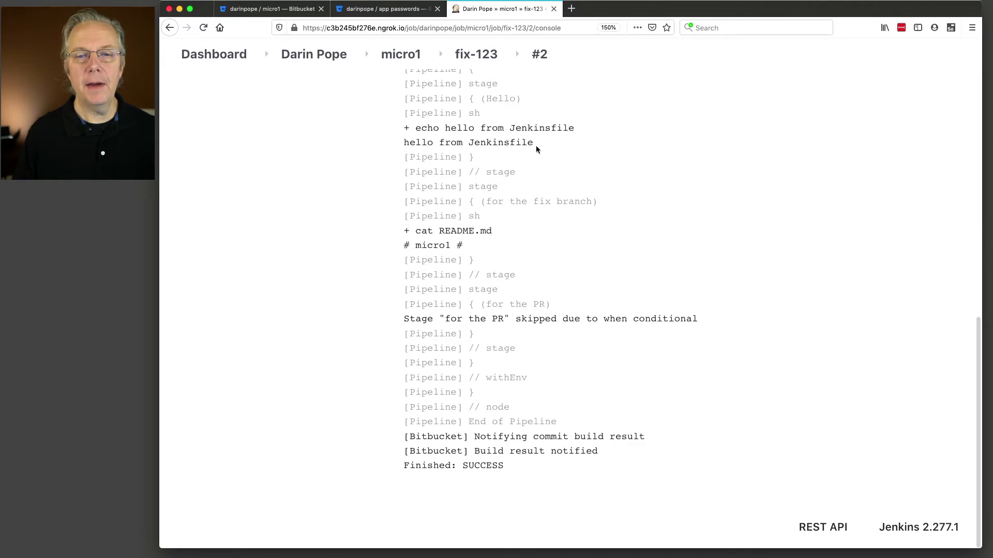
- Highlight the hello from Jenkinsfile, README and skipped PR stage lines, then go to Bitbucket
drag(515, 141, 405, 142)
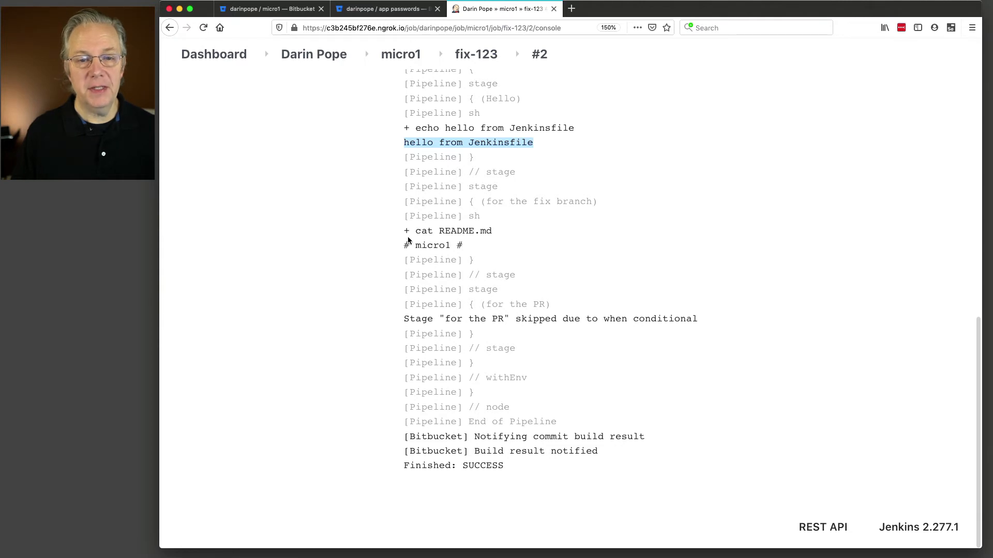
drag(405, 246, 474, 248)
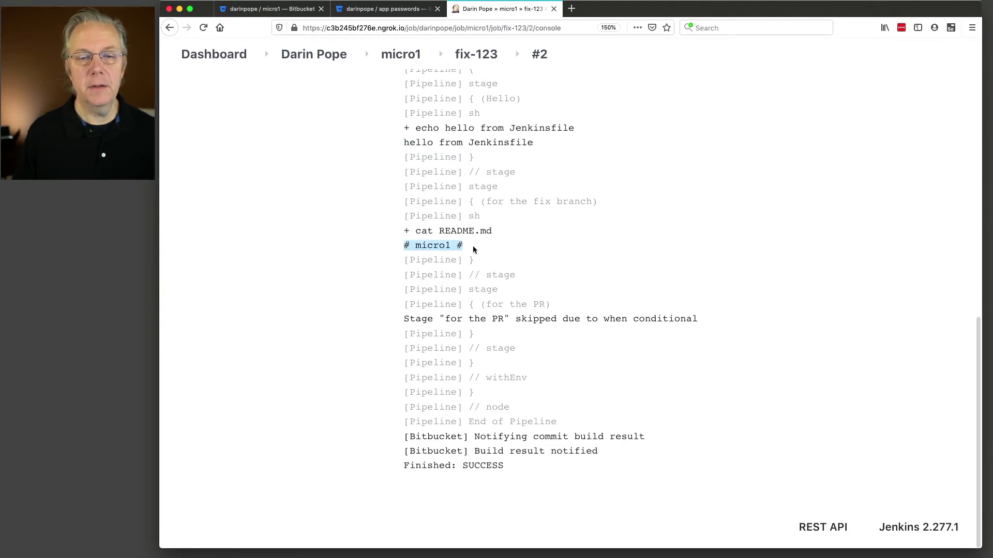
drag(405, 319, 698, 320)
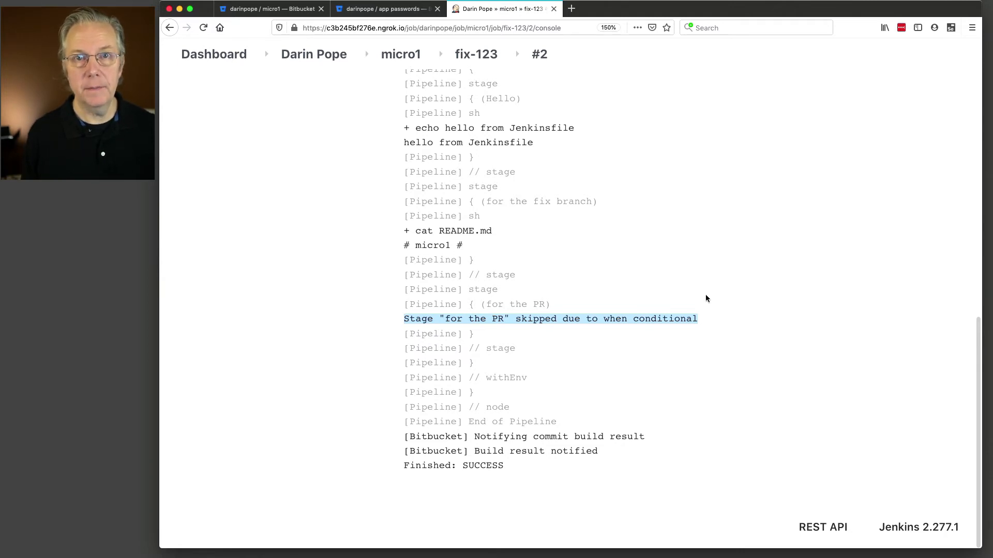
click(272, 9)
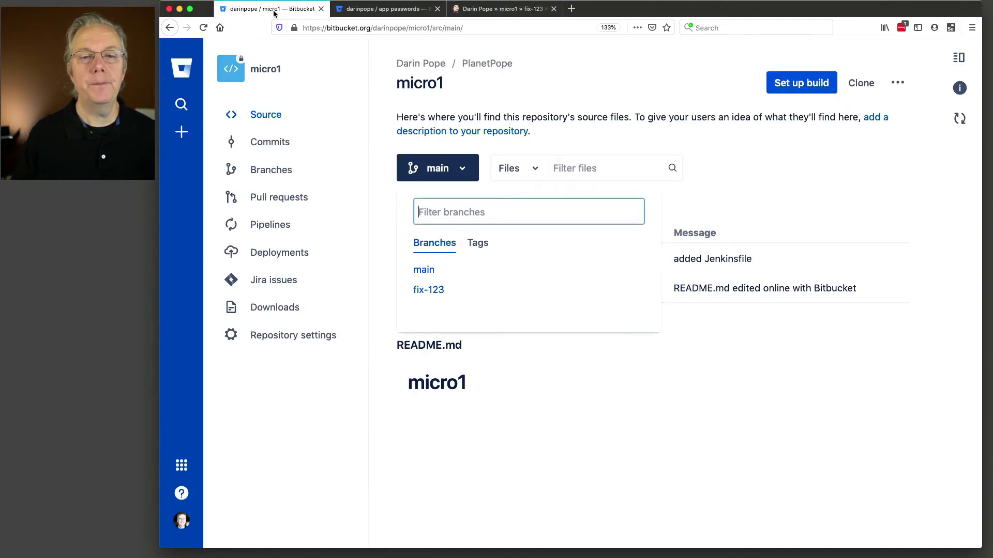
- Create the 'update Jenkinsfile' pull request from fix-123 to main, closing fix-123 after merge
click(283, 199)
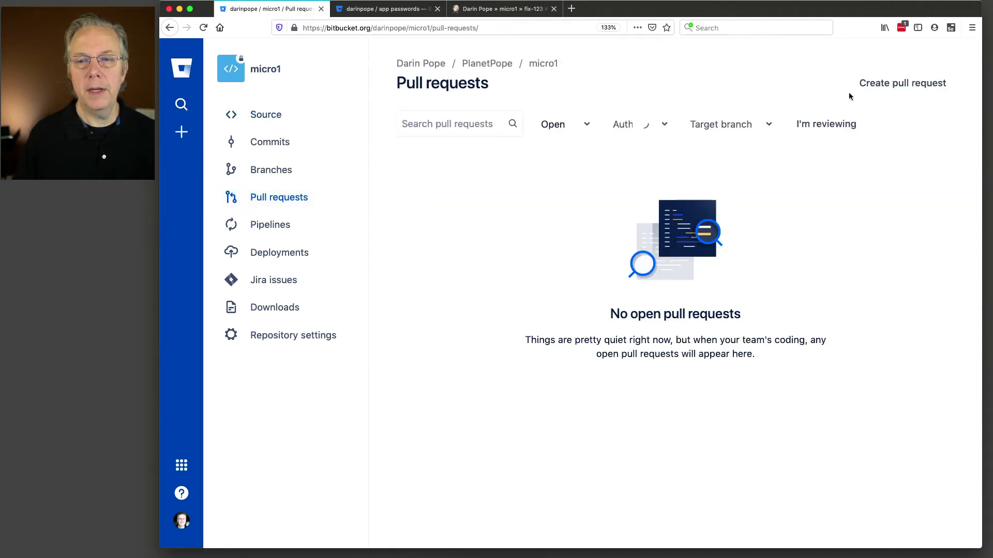
click(879, 90)
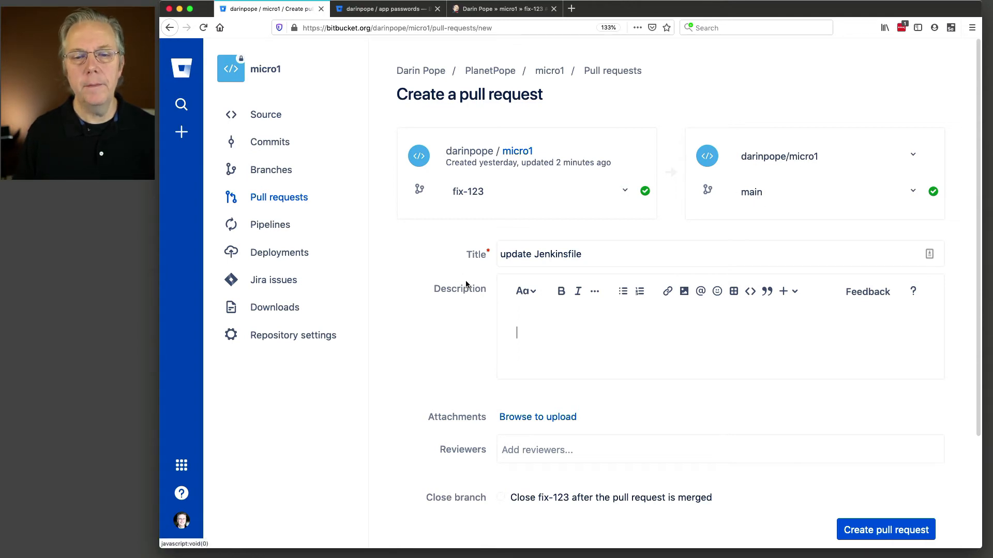
scroll(446, 262, down, 5)
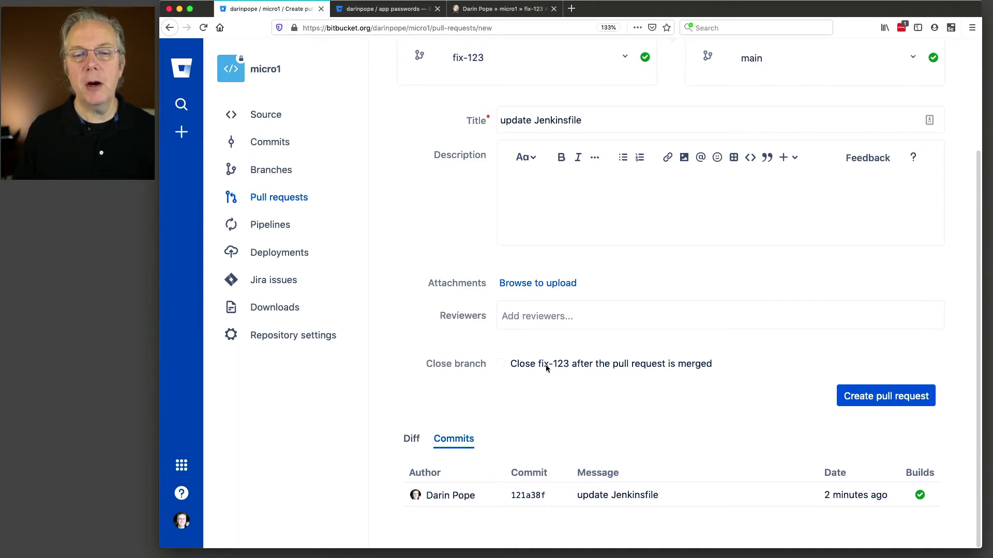
click(500, 363)
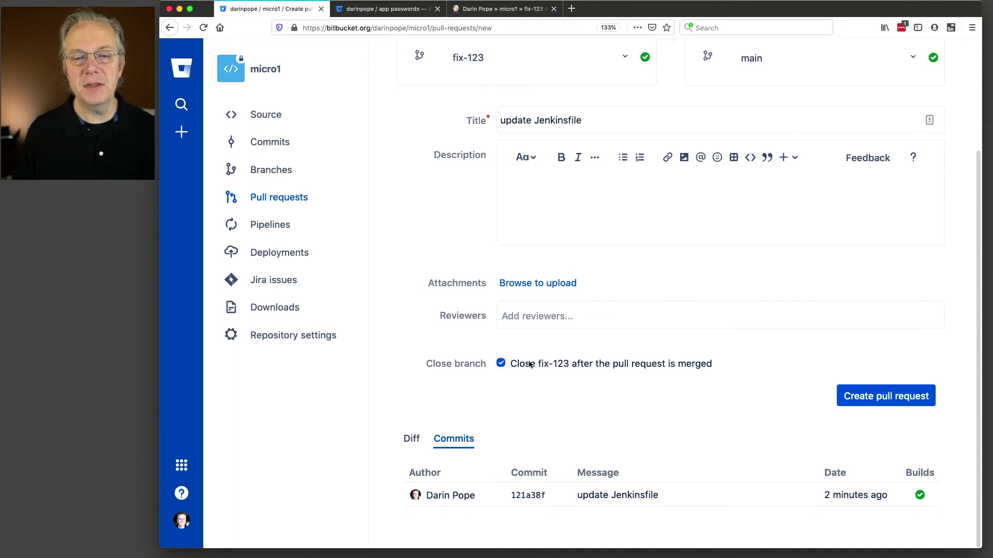
scroll(554, 367, up, 5)
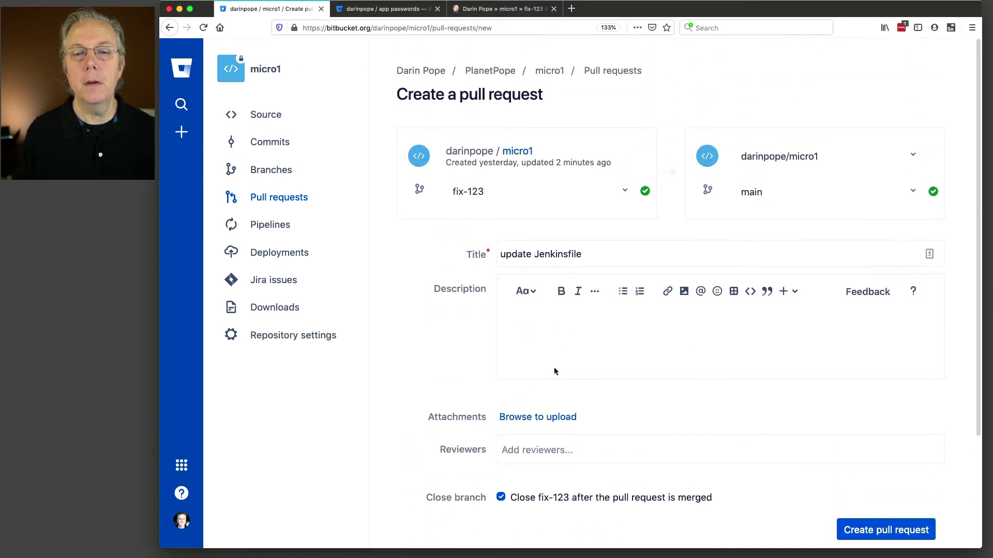
scroll(554, 367, down, 5)
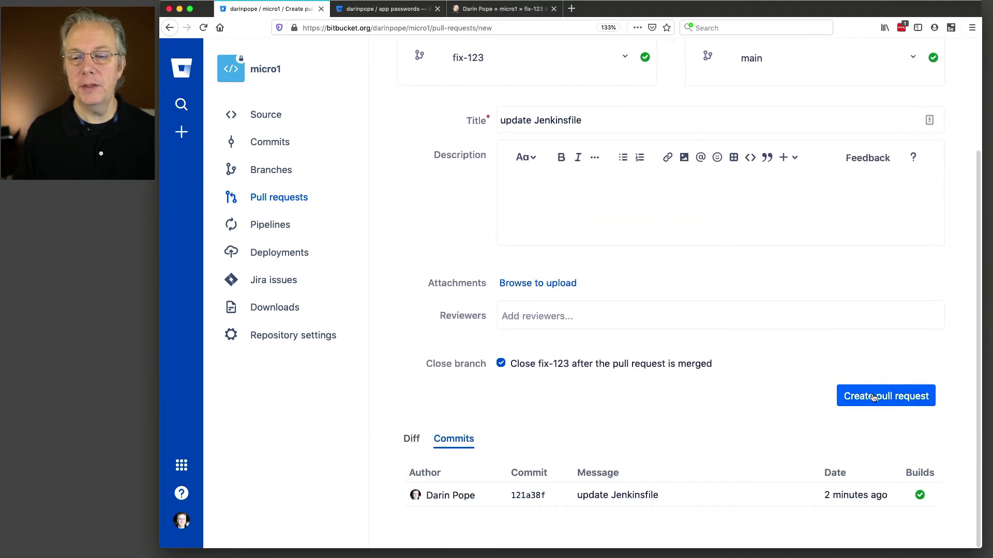
click(874, 397)
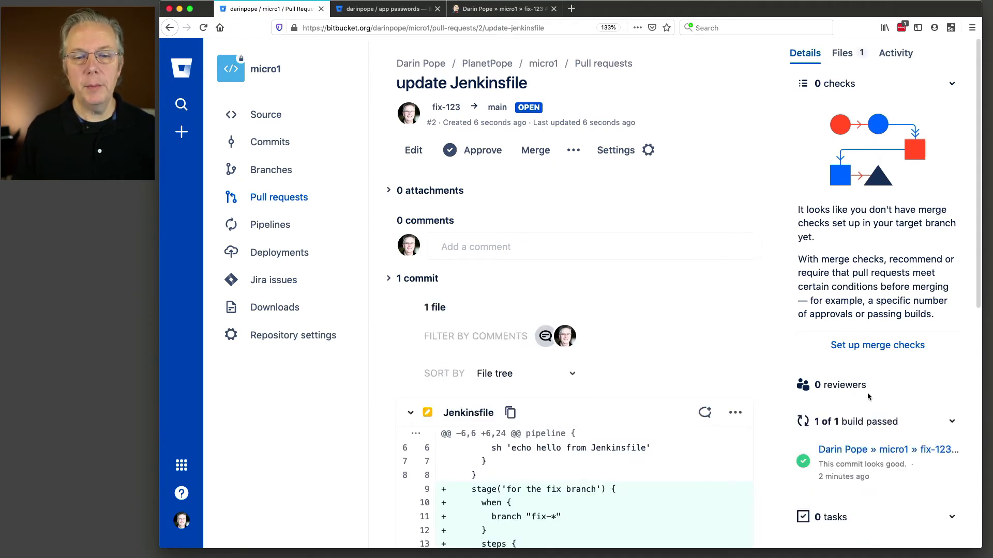
- Review the pull request's Jenkinsfile diff, then return to the micro1 job in Jenkins
scroll(769, 400, down, 5)
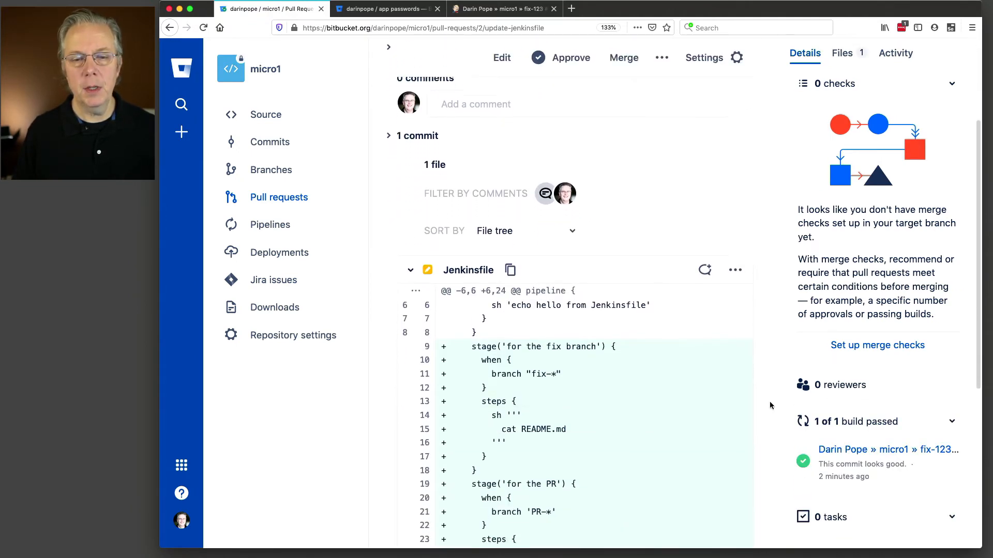
scroll(769, 401, down, 1)
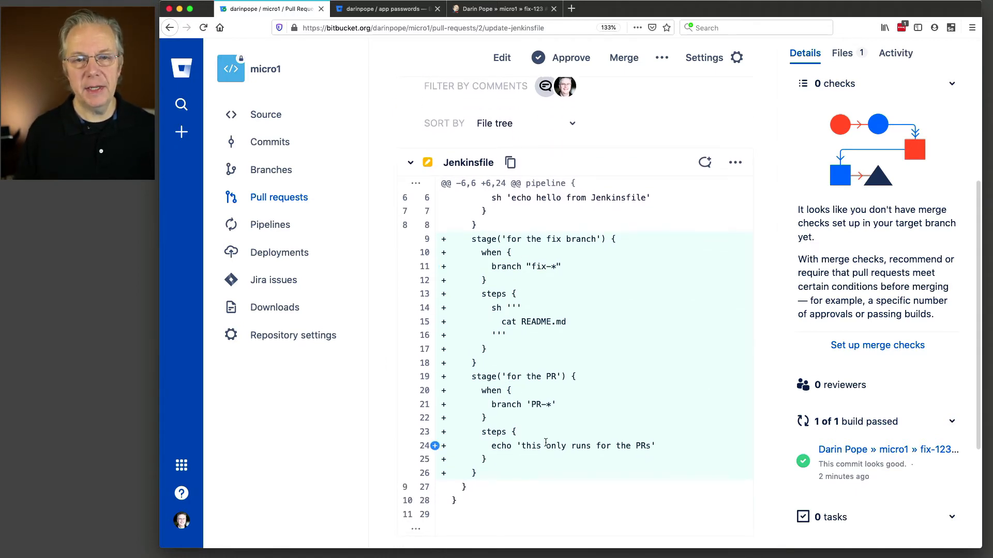
click(495, 12)
click(403, 57)
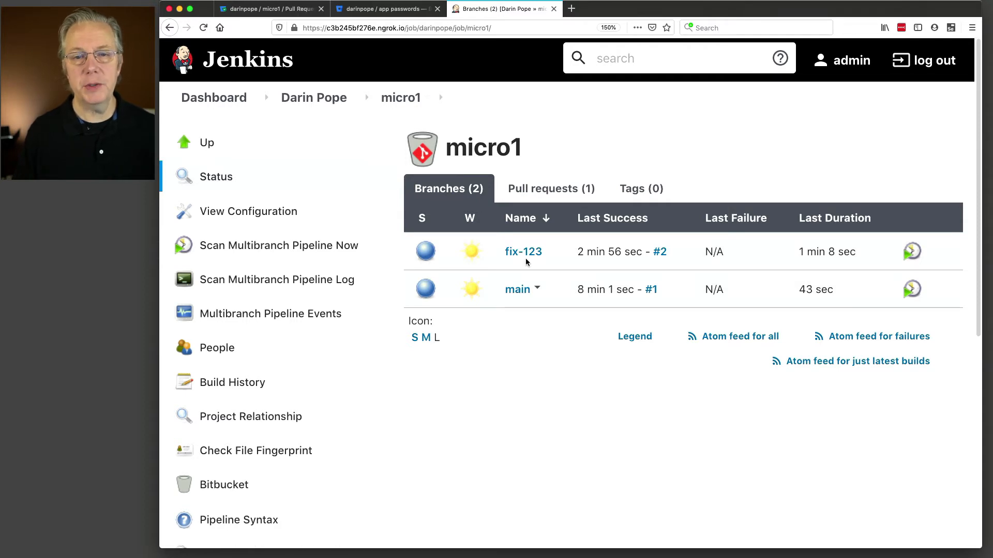
- List micro1's pull request jobs, note PR #2 in Bitbucket, and open the PR-2 job
click(565, 194)
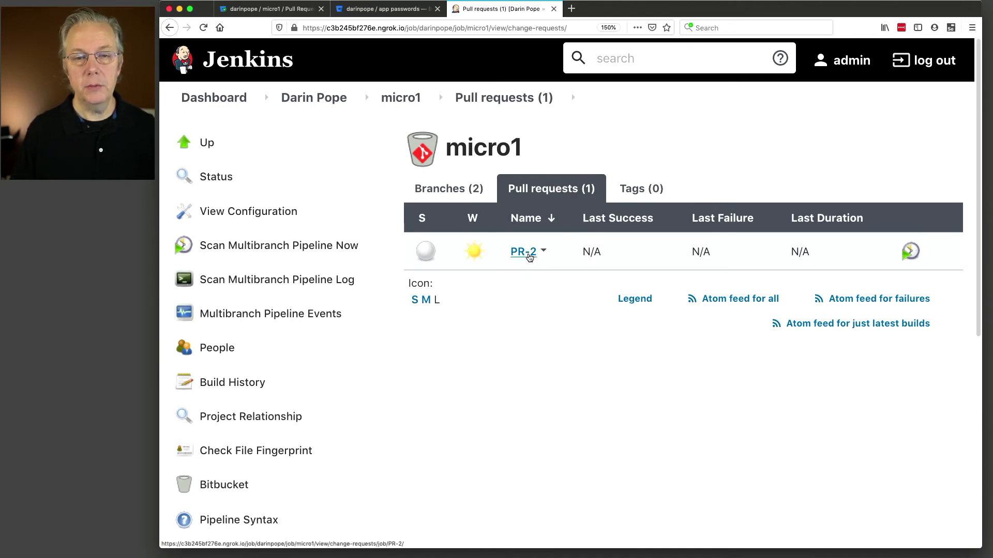
click(288, 13)
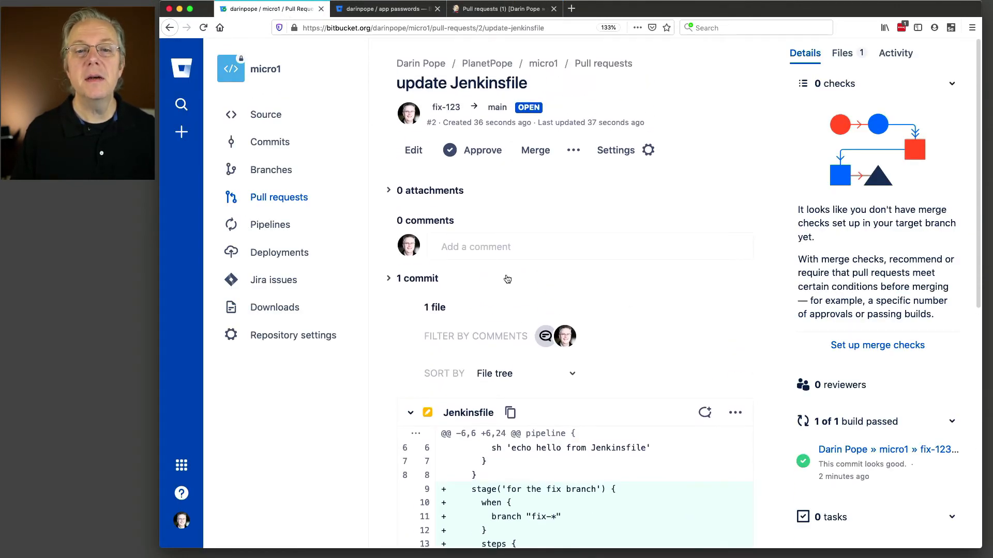
drag(425, 127, 439, 126)
click(486, 9)
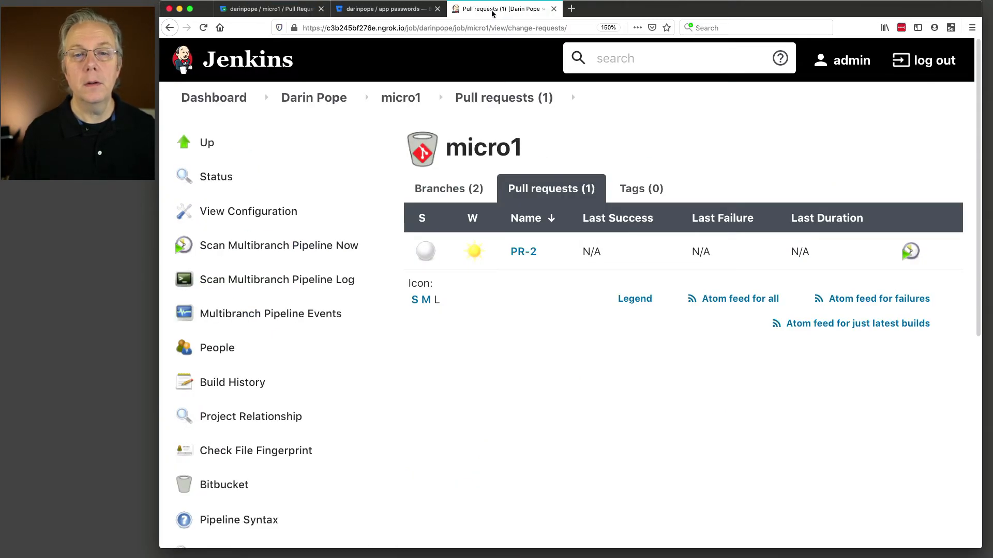
click(523, 252)
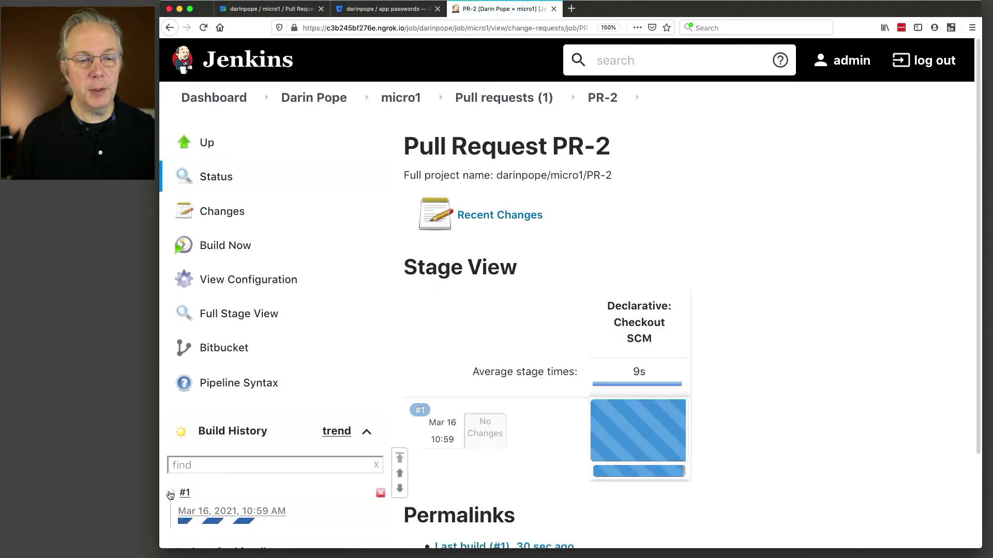
- In PR-2 build #1's log, highlight the hello, skipped fix-branch and PR-only stage lines
click(190, 483)
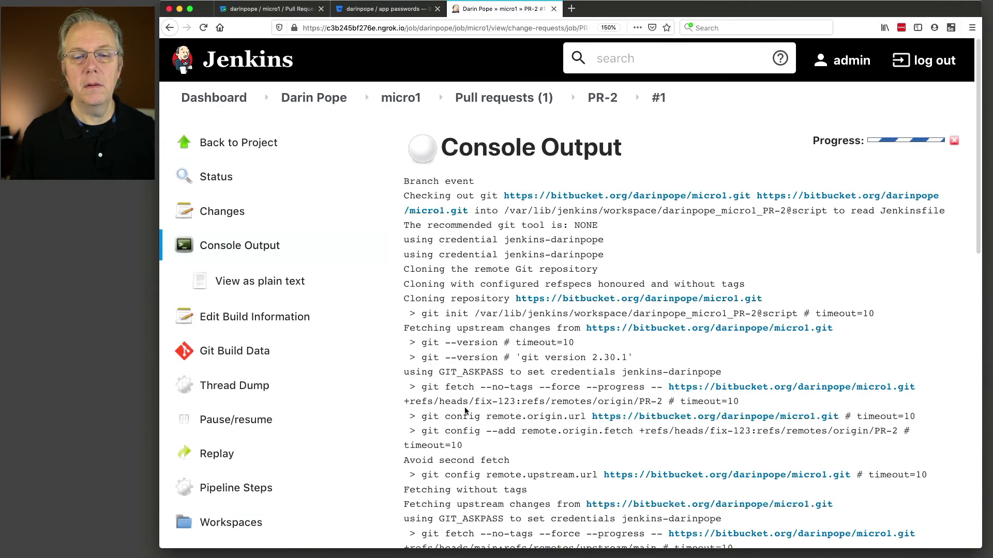
scroll(465, 411, down, 3)
scroll(466, 411, down, 15)
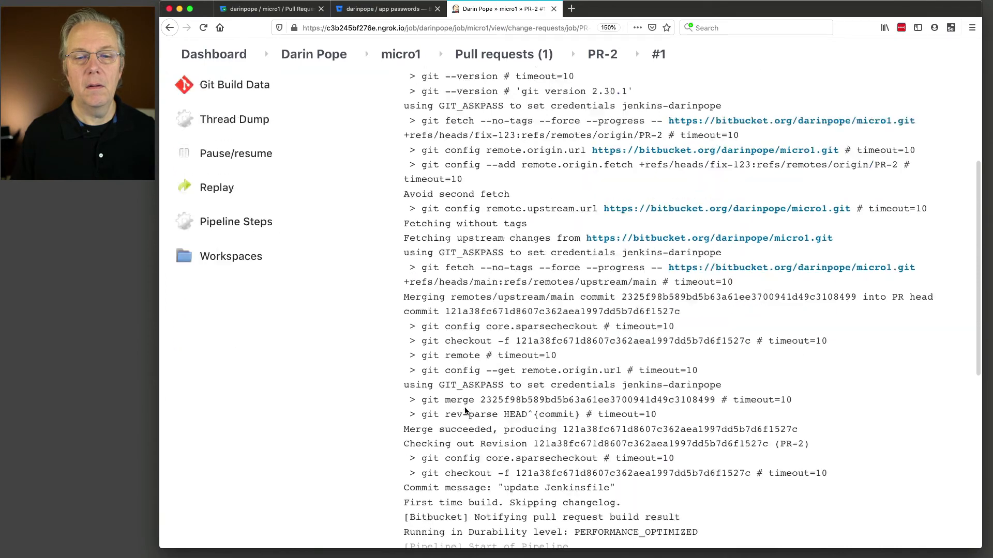
scroll(465, 408, down, 2)
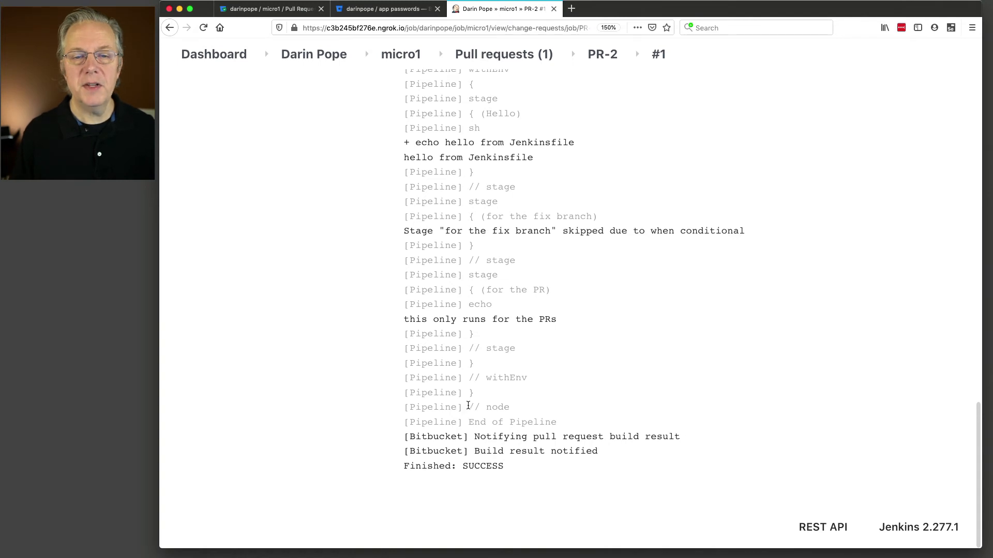
drag(404, 141, 536, 153)
drag(403, 231, 753, 235)
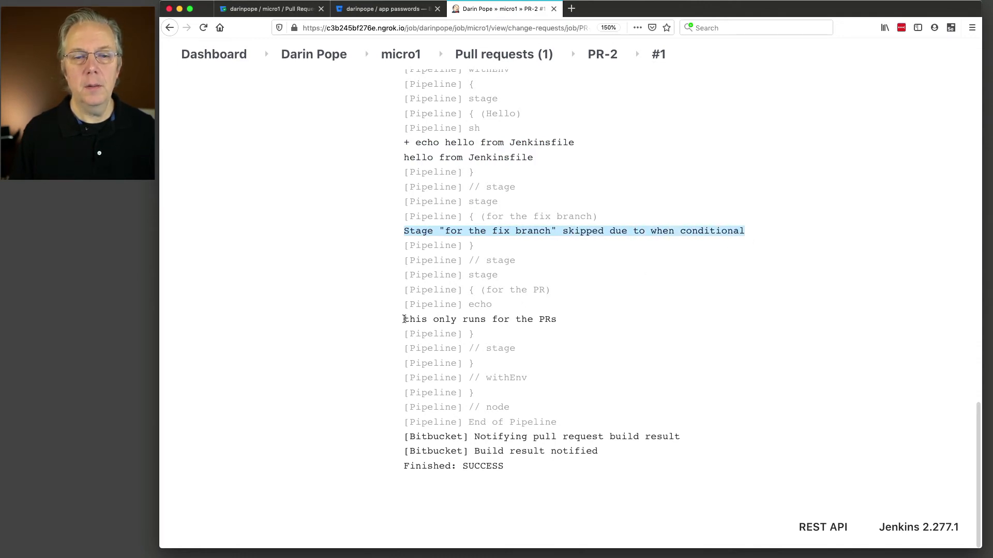
drag(404, 319, 560, 321)
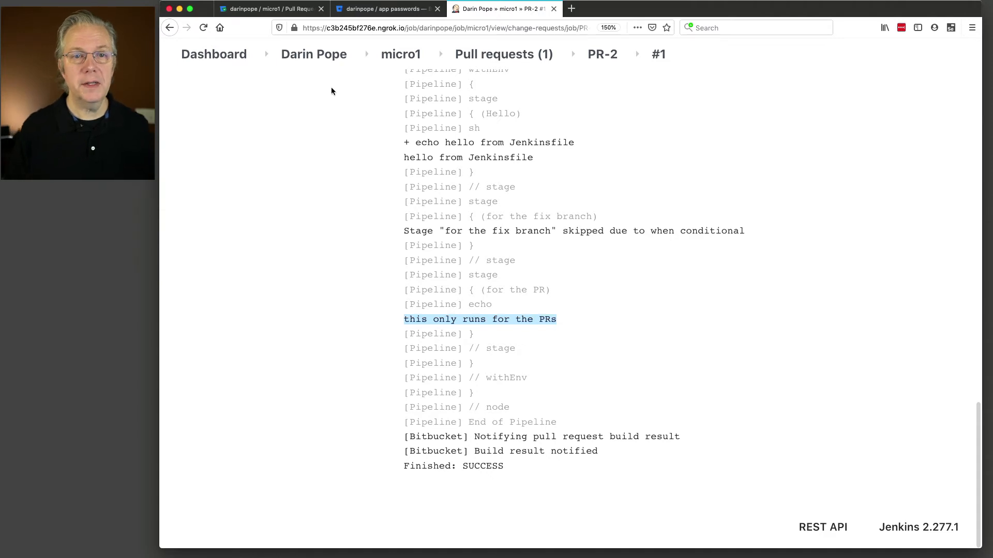
click(277, 14)
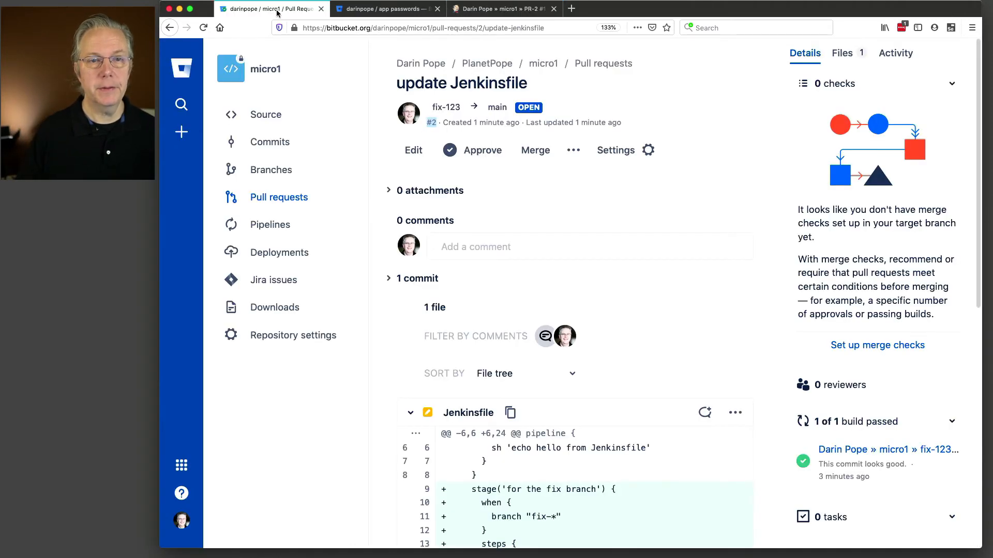
- Approve pull request #2 and merge it into main, then return to Jenkins
click(483, 151)
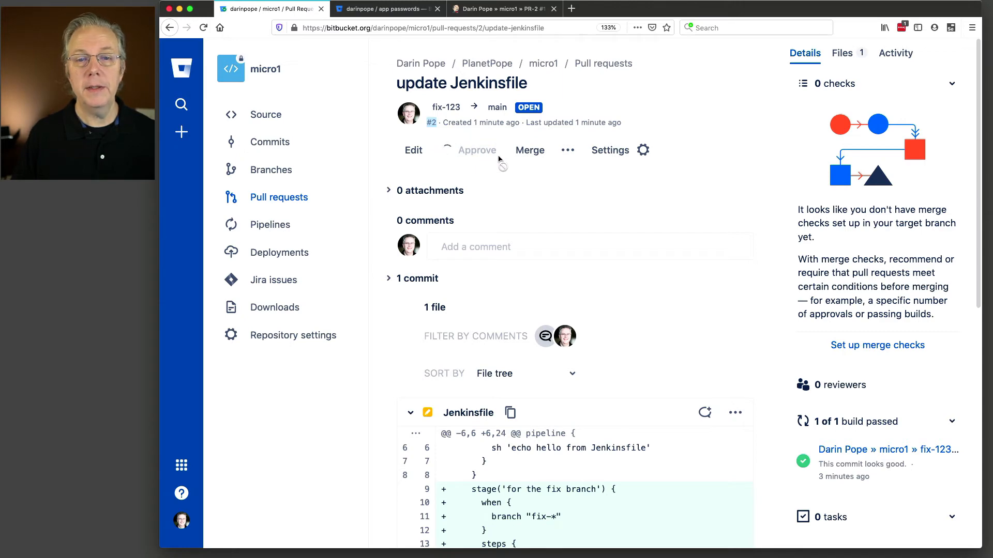
click(542, 153)
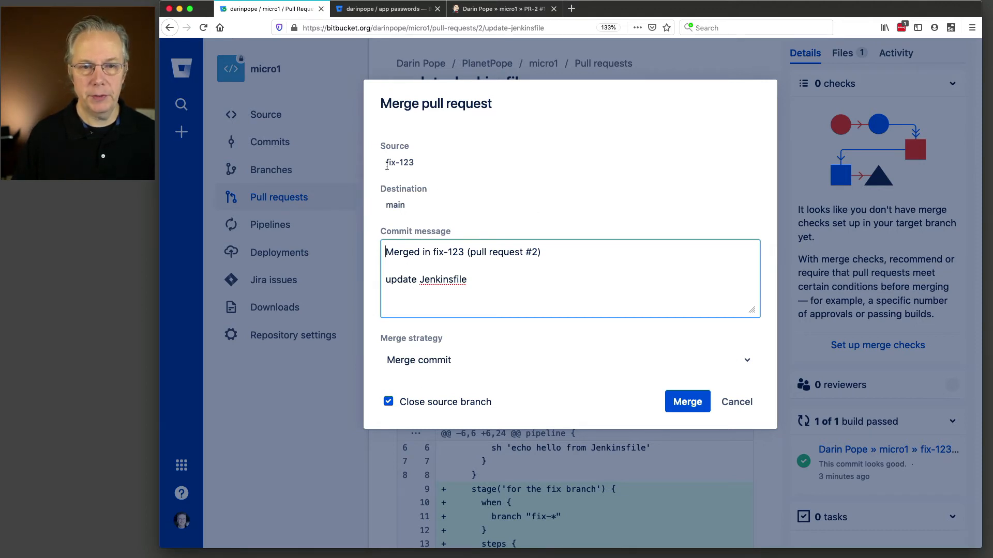
click(647, 409)
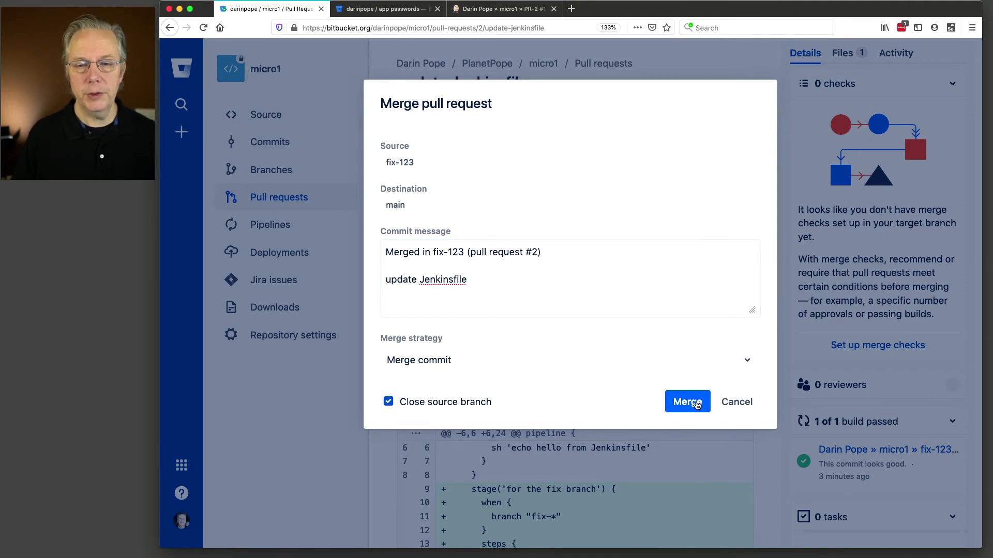
click(693, 403)
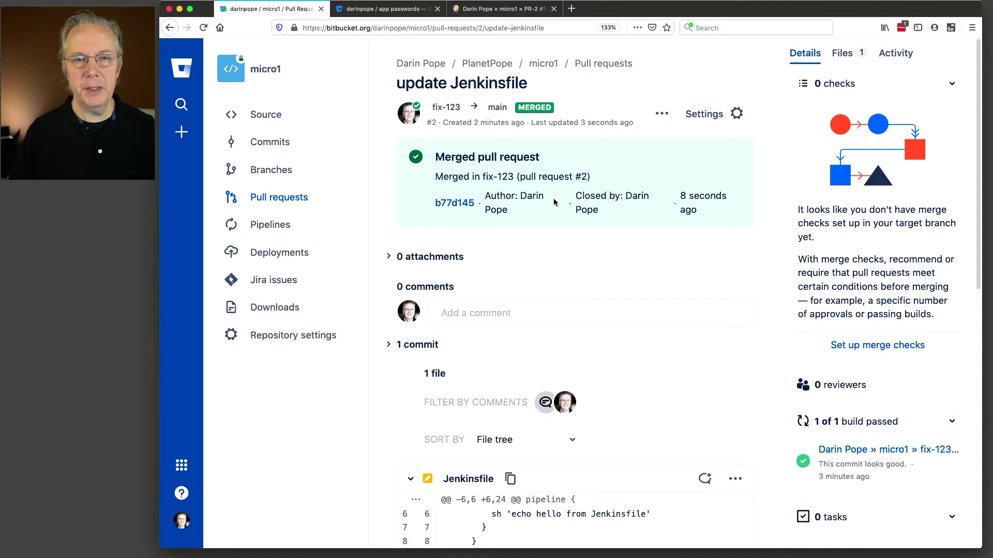
click(495, 12)
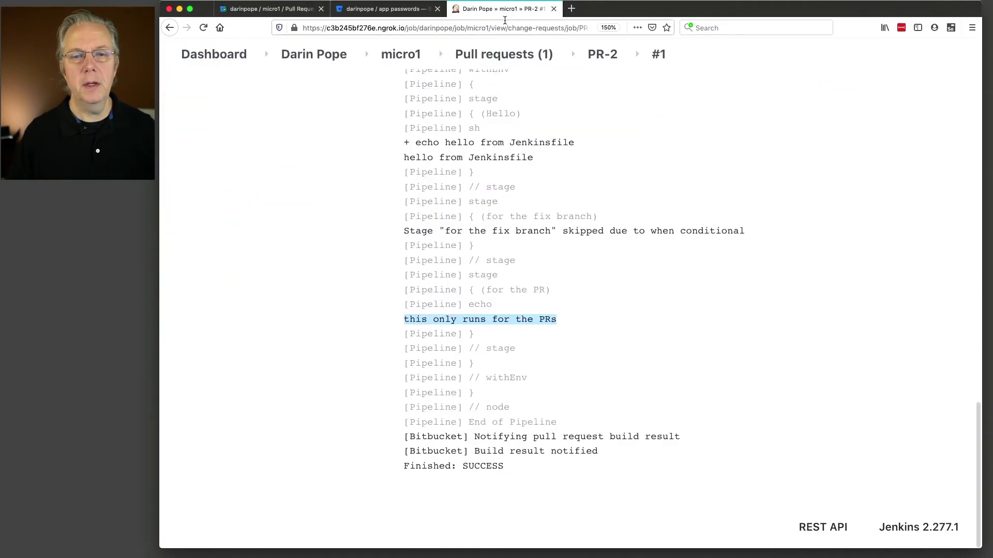
- Check micro1's pull requests and branches, then open the main branch job
click(402, 54)
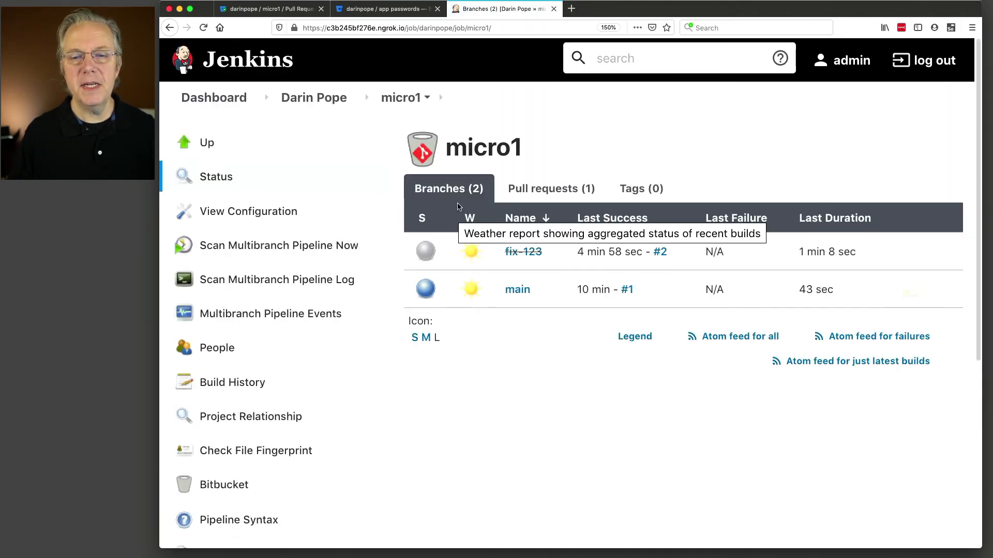
mouse_move(490, 257)
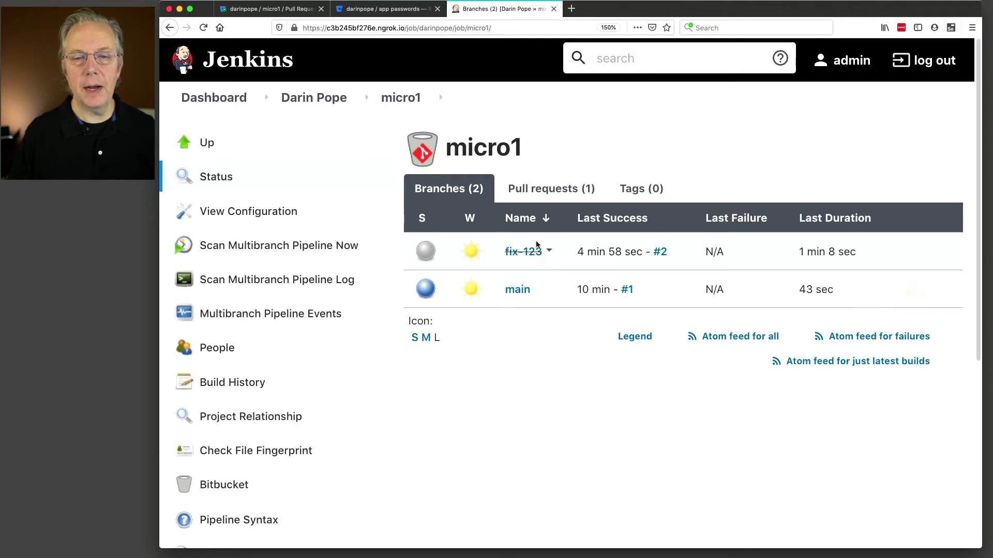
click(538, 193)
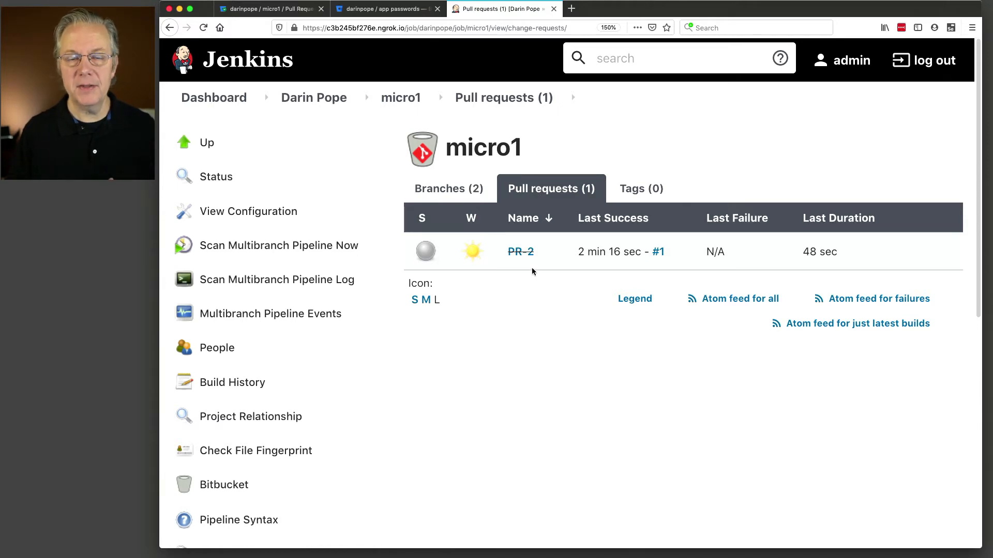
click(459, 193)
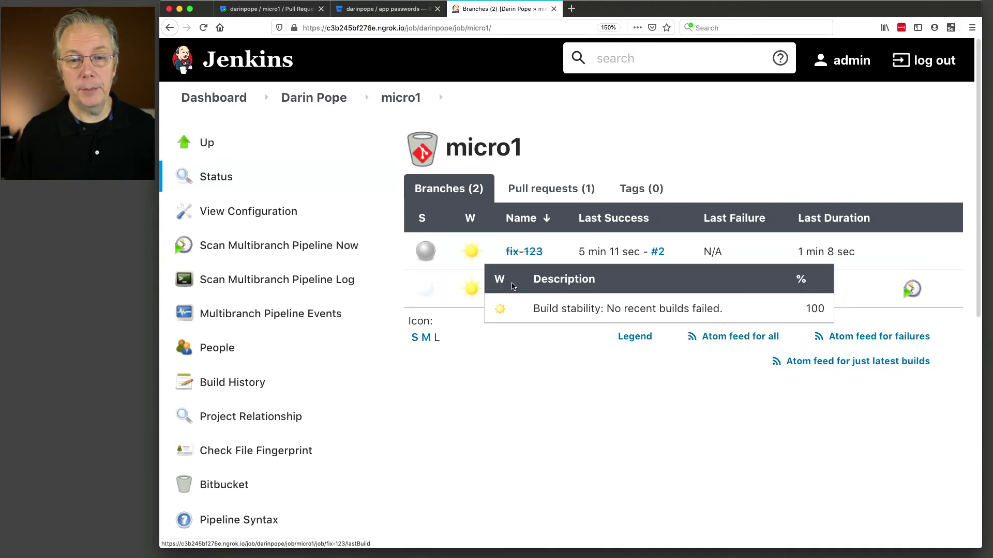
click(521, 290)
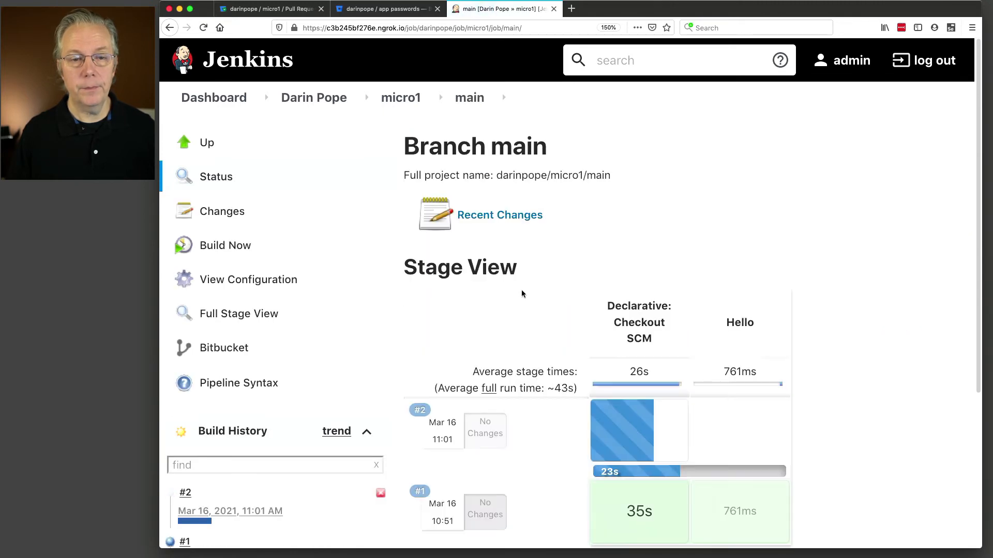
- In main build #2's log, highlight the Branch event trigger and the skipped 'for the PR' stage
click(169, 497)
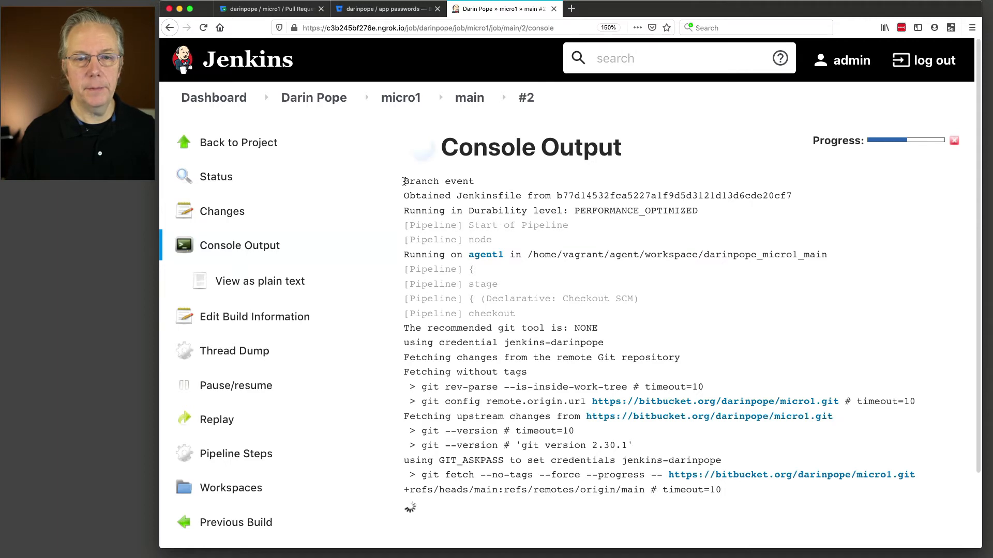
drag(404, 181, 474, 181)
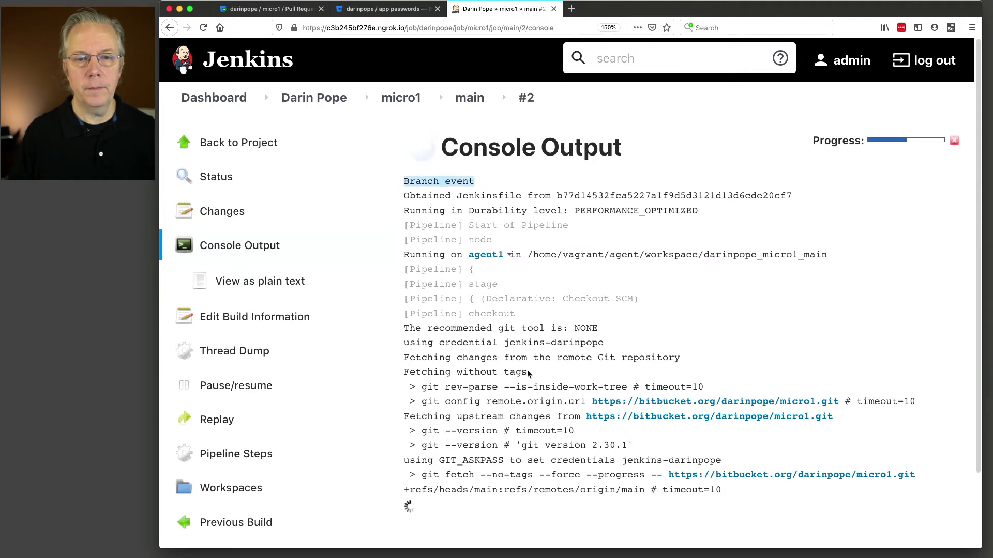
scroll(527, 371, down, 2)
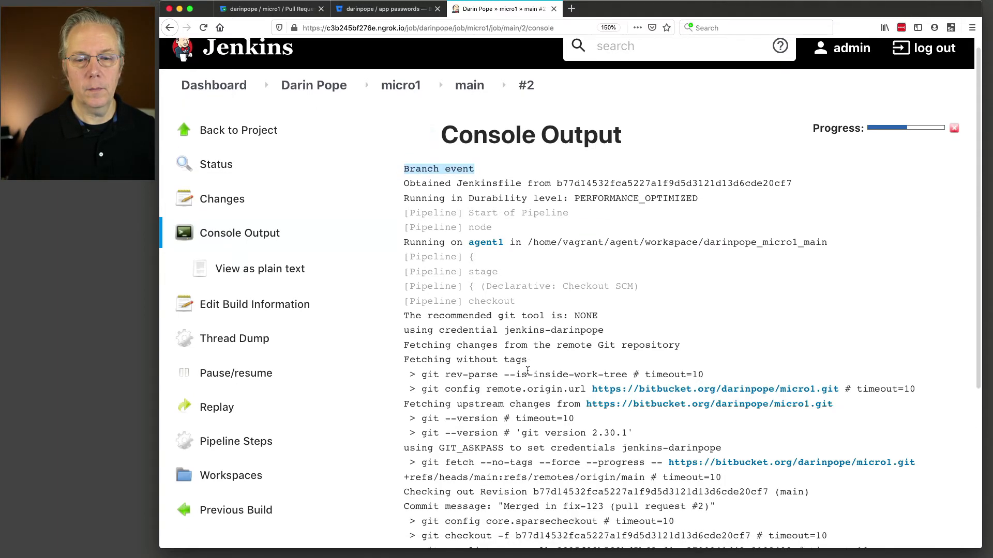
scroll(527, 370, down, 10)
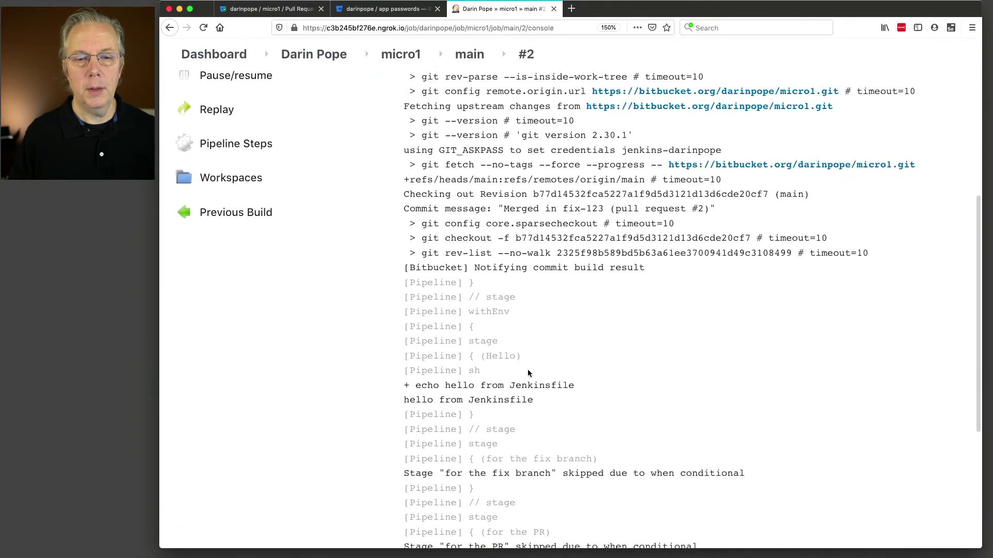
scroll(527, 370, down, 5)
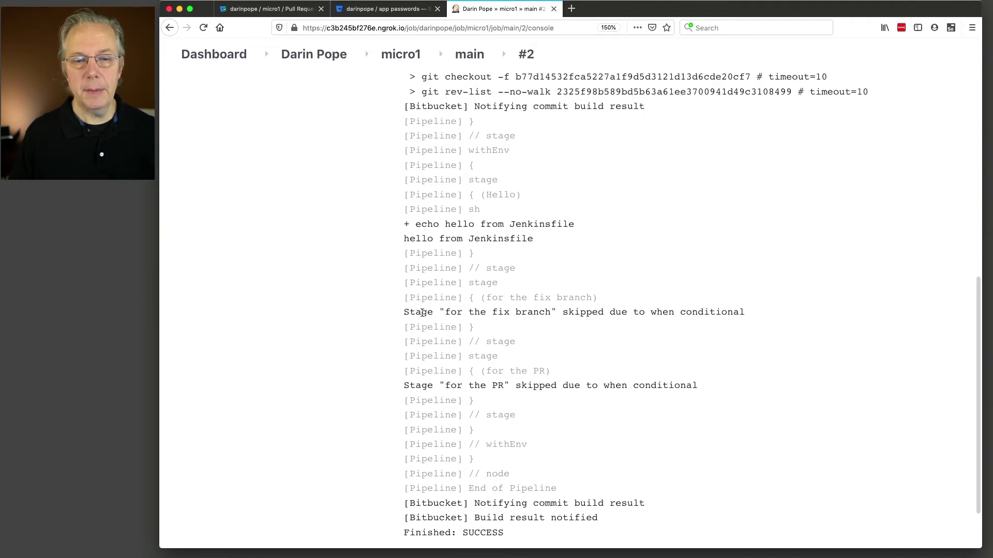
drag(427, 386, 513, 390)
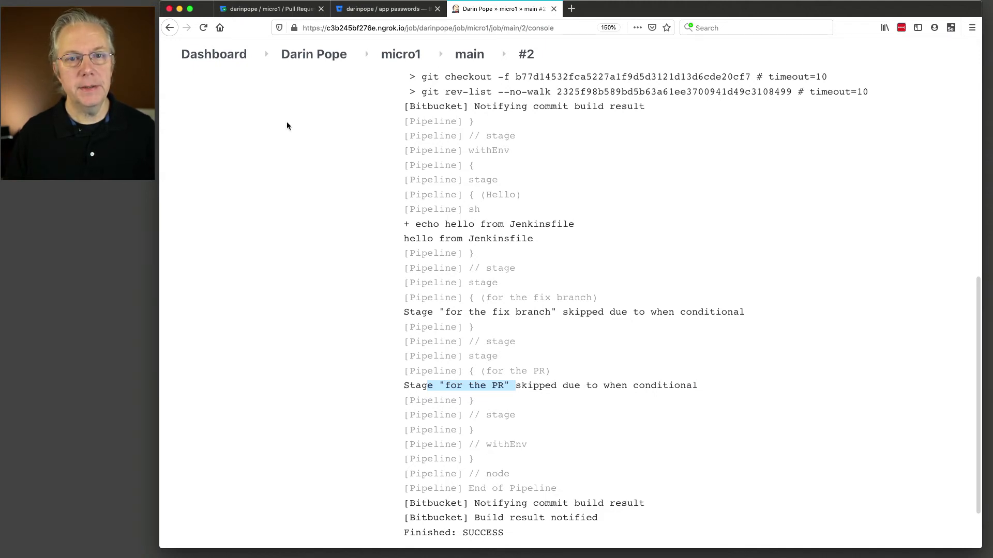
- Rescan micro1 and confirm only main remains, with zero pull requests and zero tags
click(399, 55)
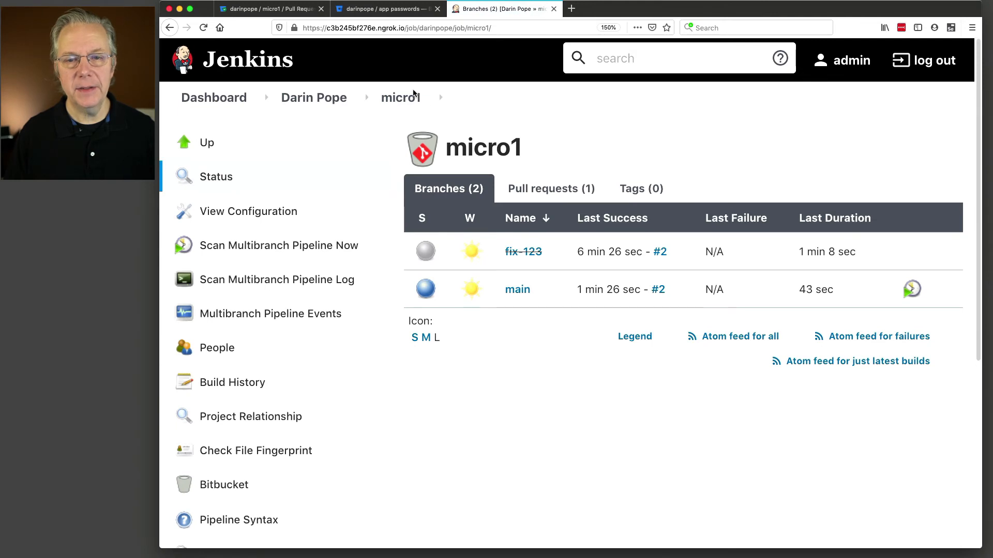
click(619, 194)
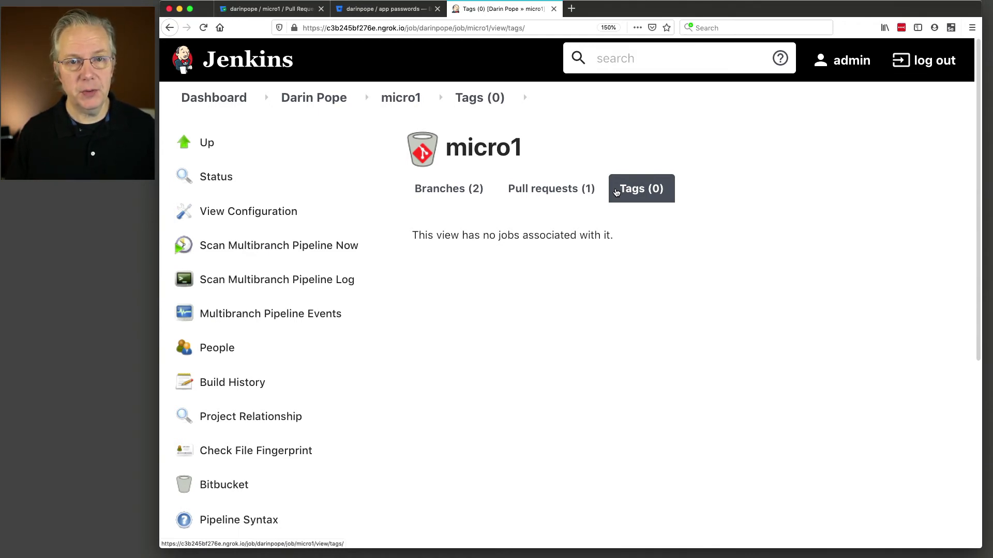
click(399, 99)
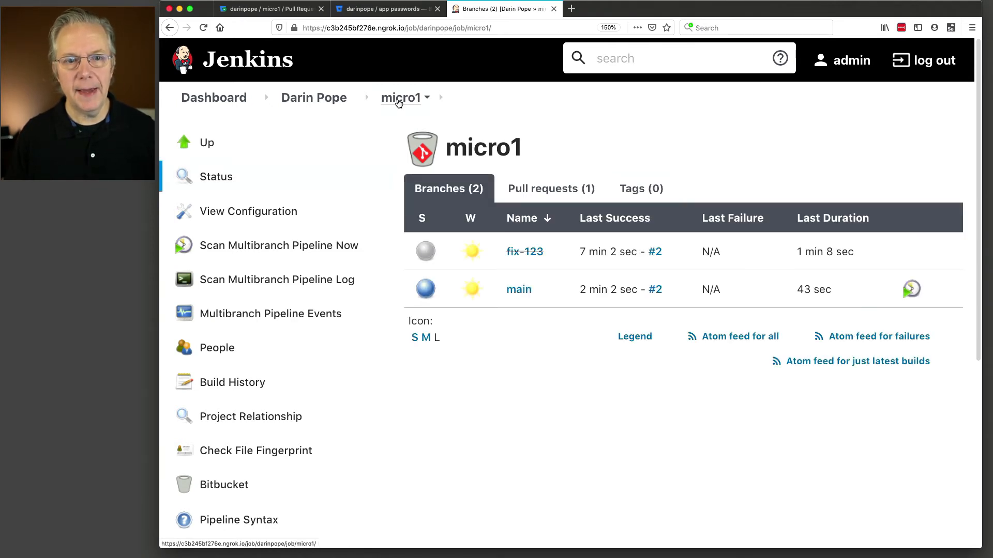
click(323, 245)
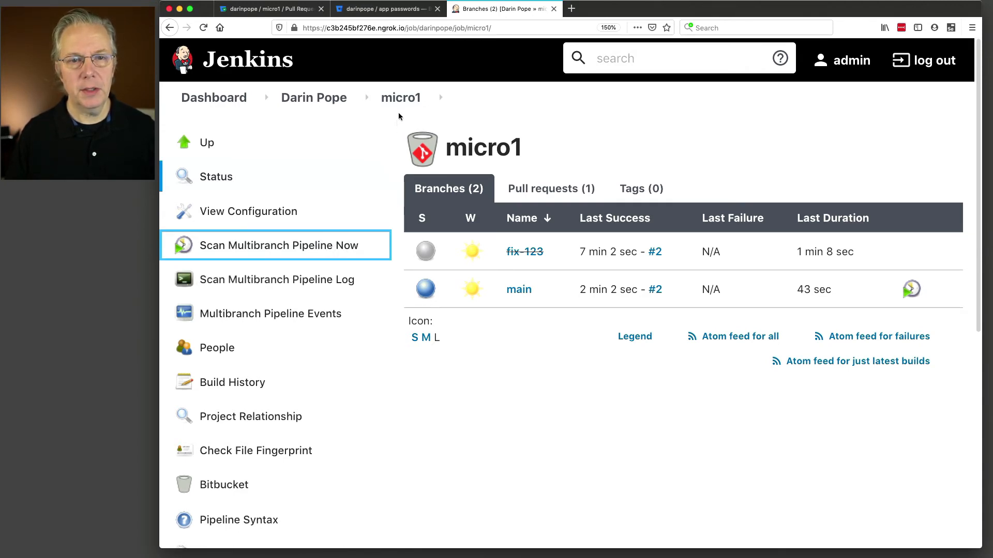
click(402, 99)
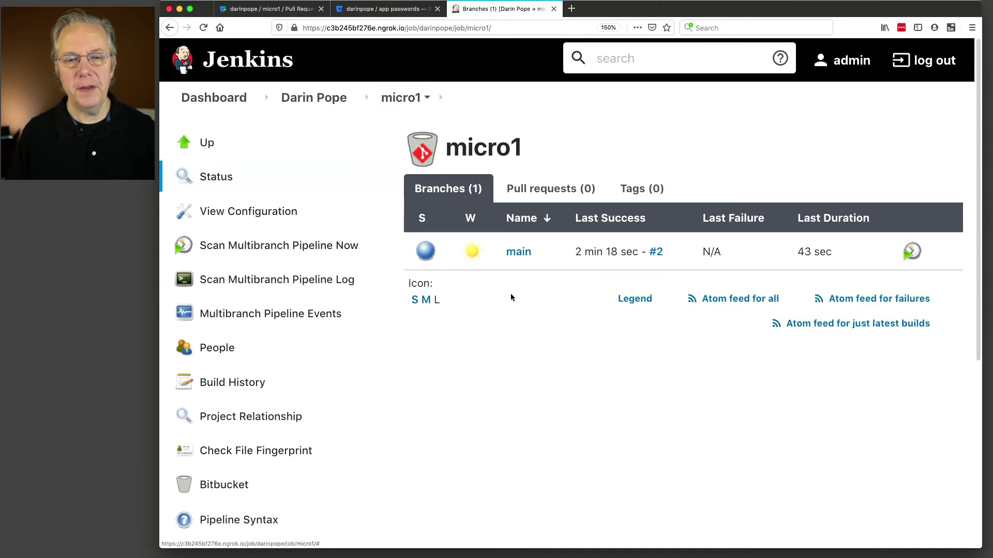
click(561, 193)
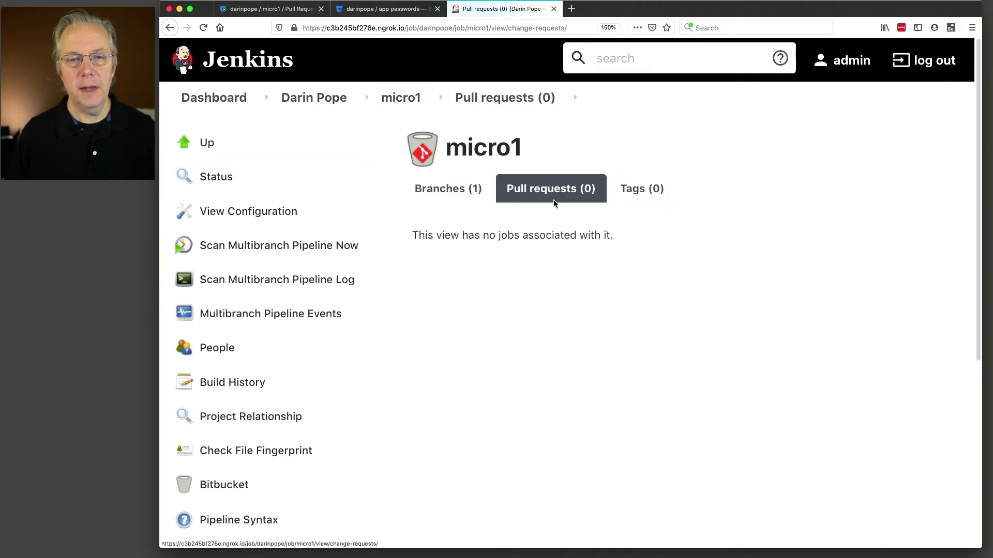
click(646, 189)
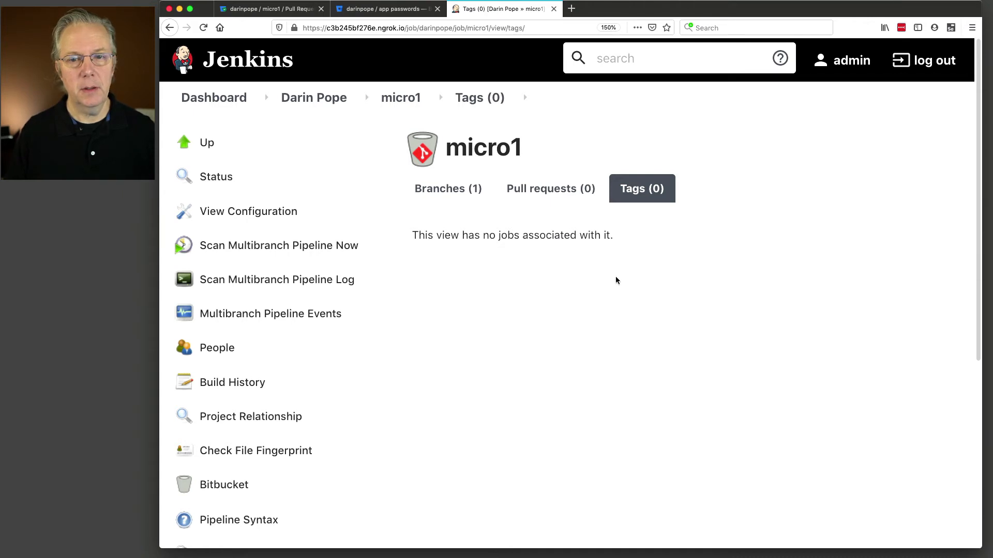
- In the terminal, check out main, pull the merged changes, and clear the screen
key(super+Tab)
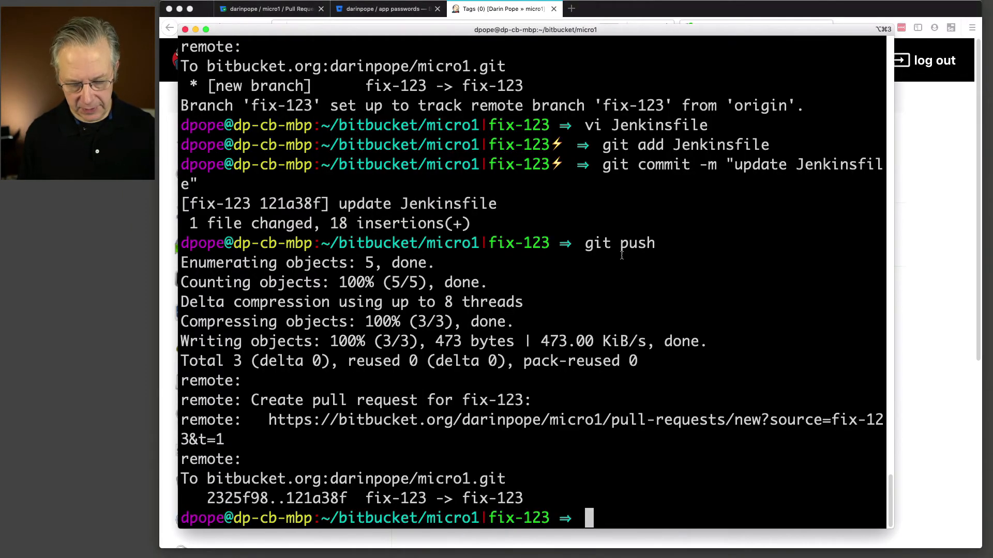
text(git chekcou)
key(BackSpace)
key(BackSpace)
key(BackSpace)
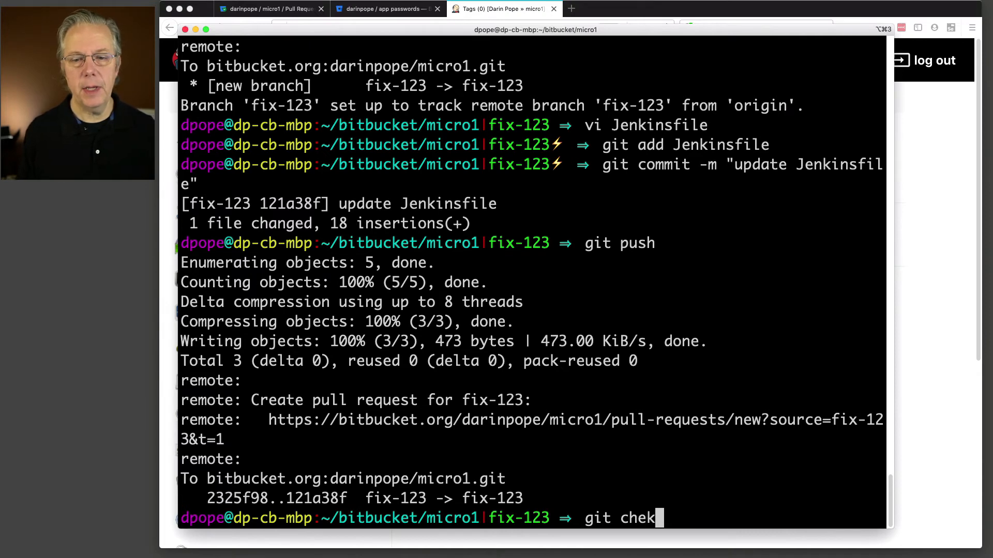
key(BackSpace)
text(ckout main)
key(Return)
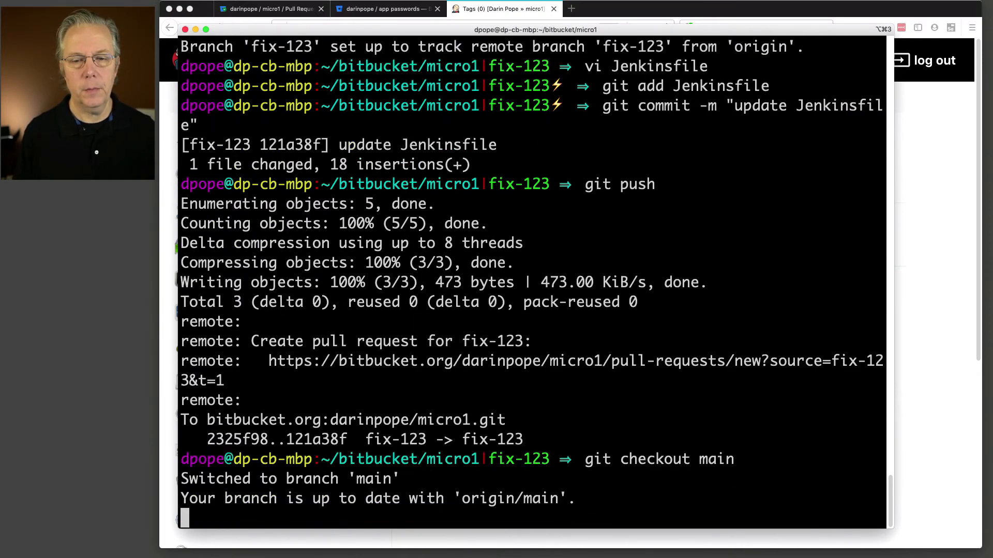
text(git pull)
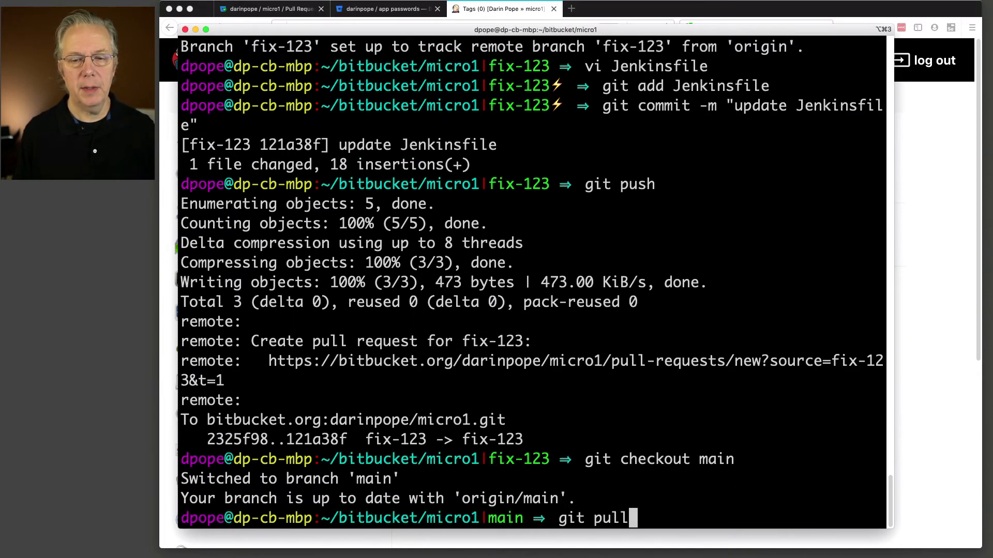
key(Return)
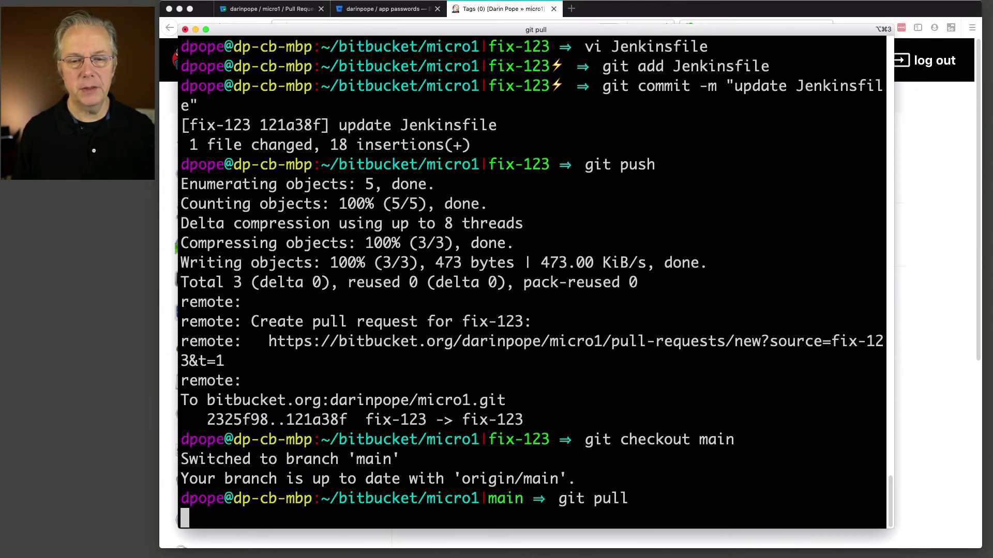
text(clear)
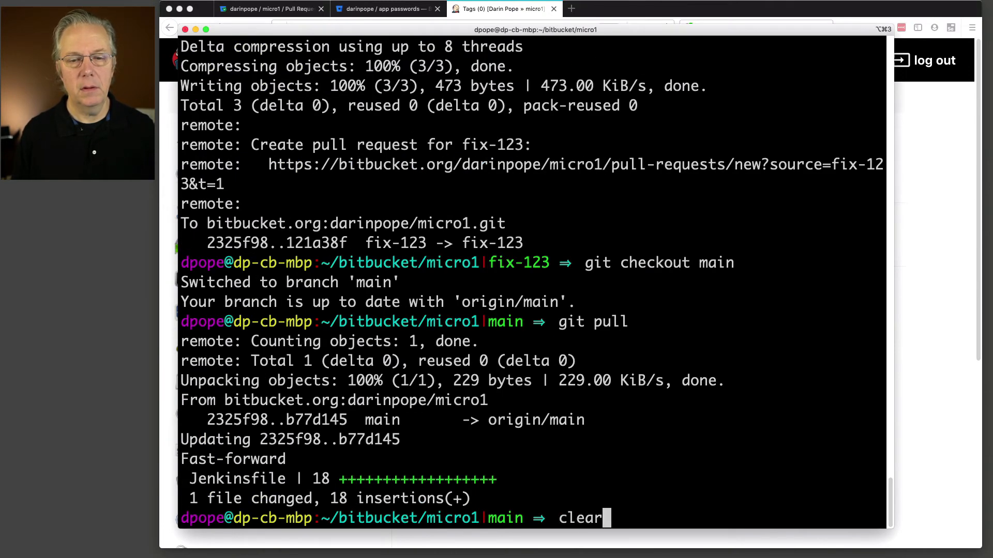
key(Return)
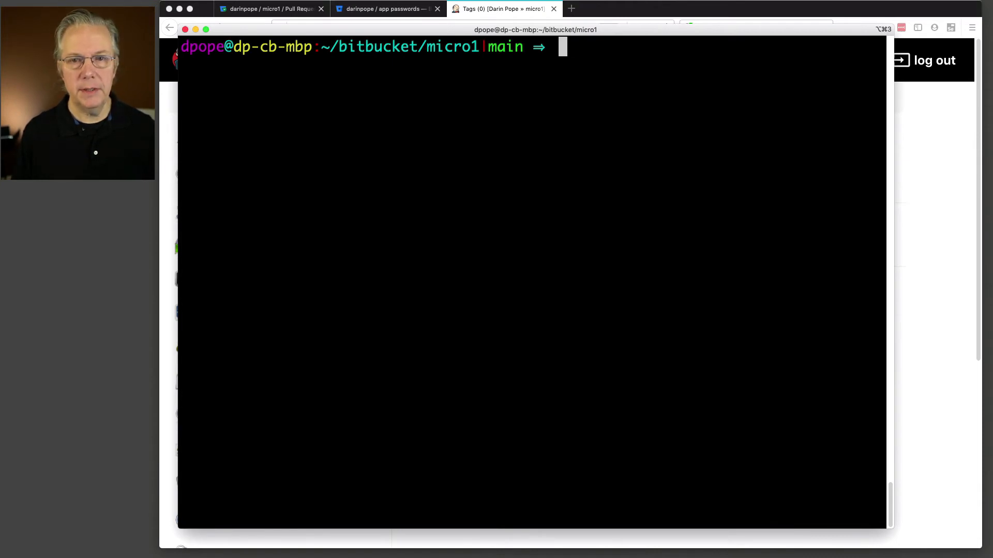
- Create annotated tag v1.0 with message 'version 1.0' and push it to origin
text(git tag -a)
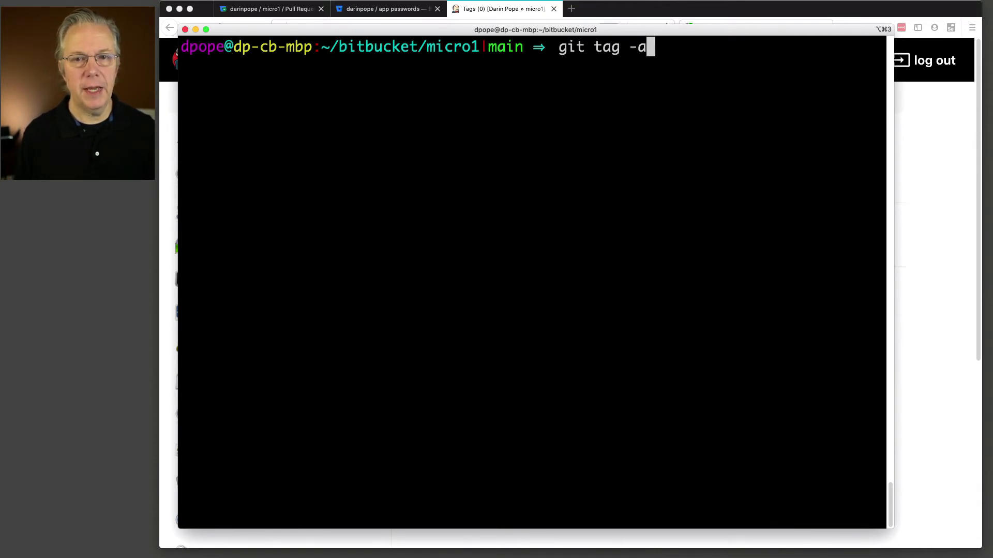
text( ")
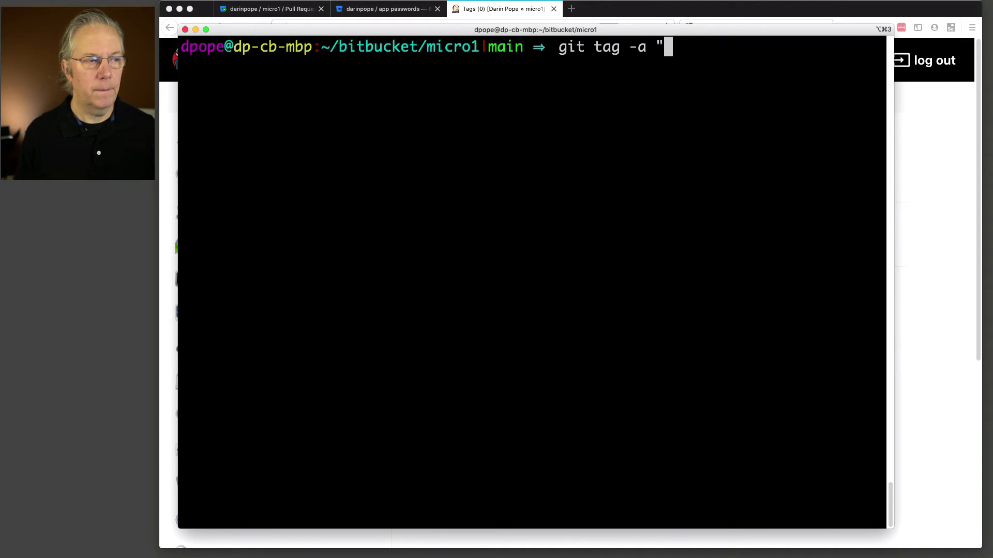
key(BackSpace)
text(v1.0 )
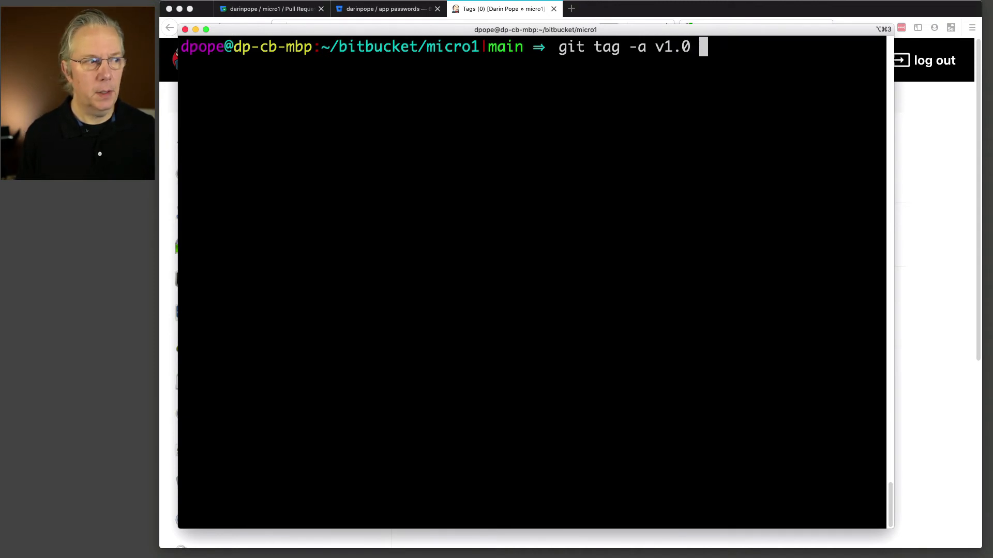
text(-m "versi)
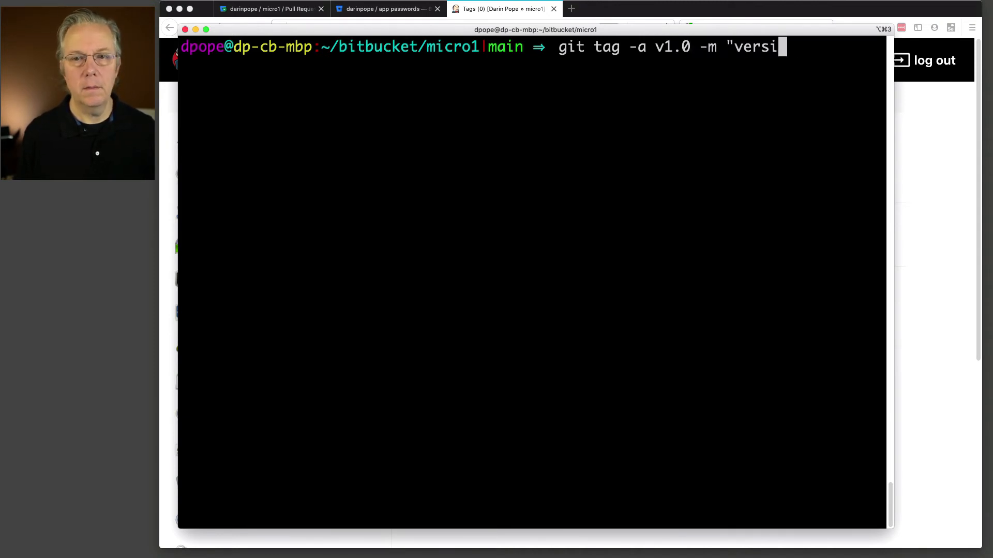
text(on 1.0")
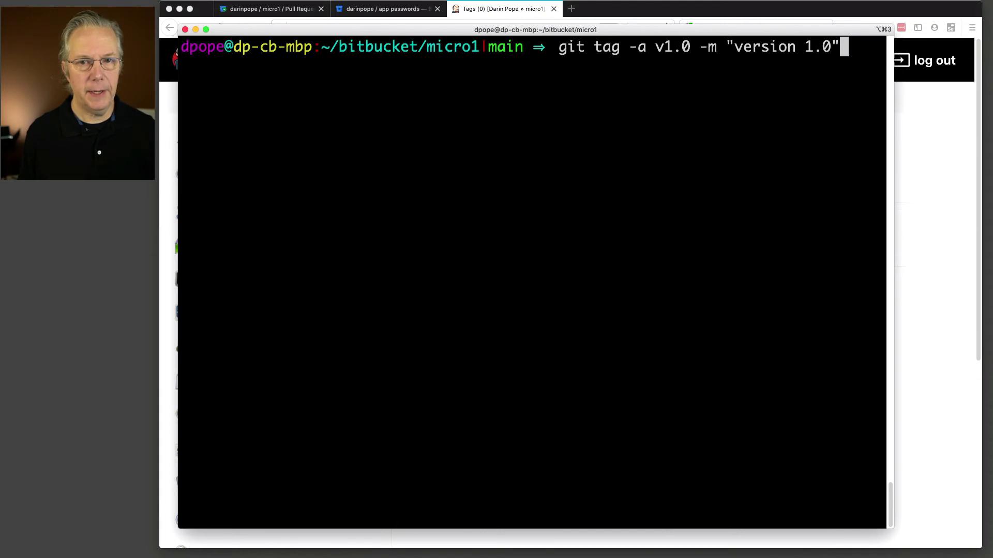
key(Return)
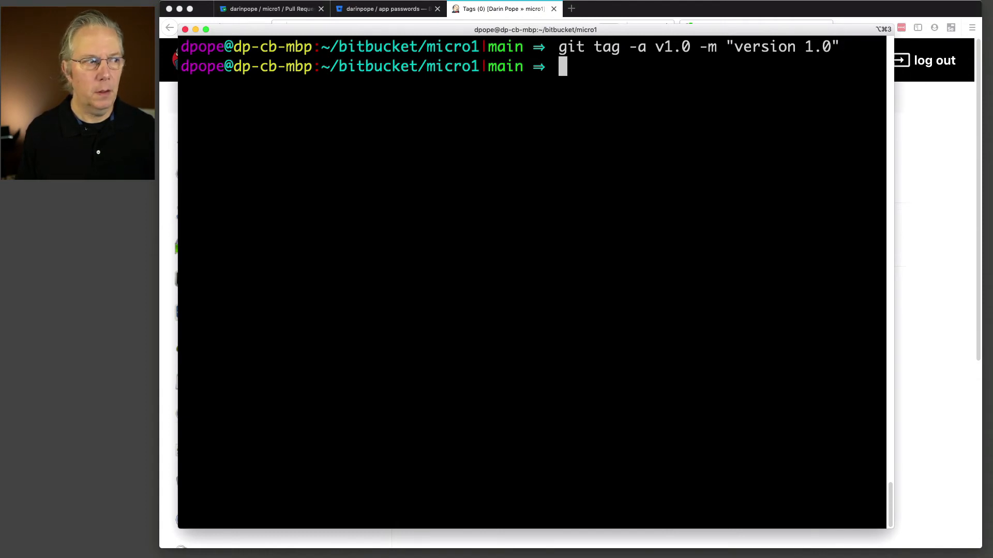
text(git pu)
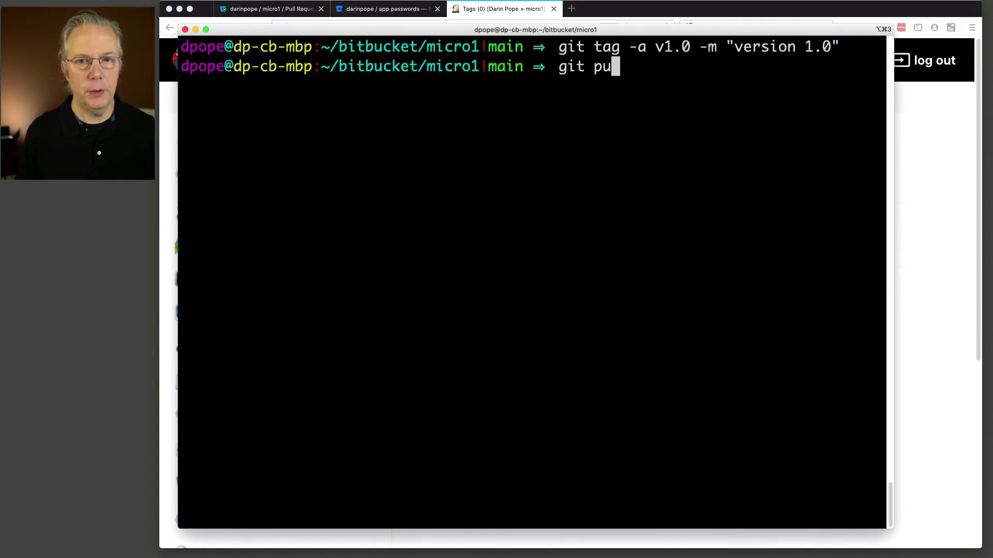
text(sh origin)
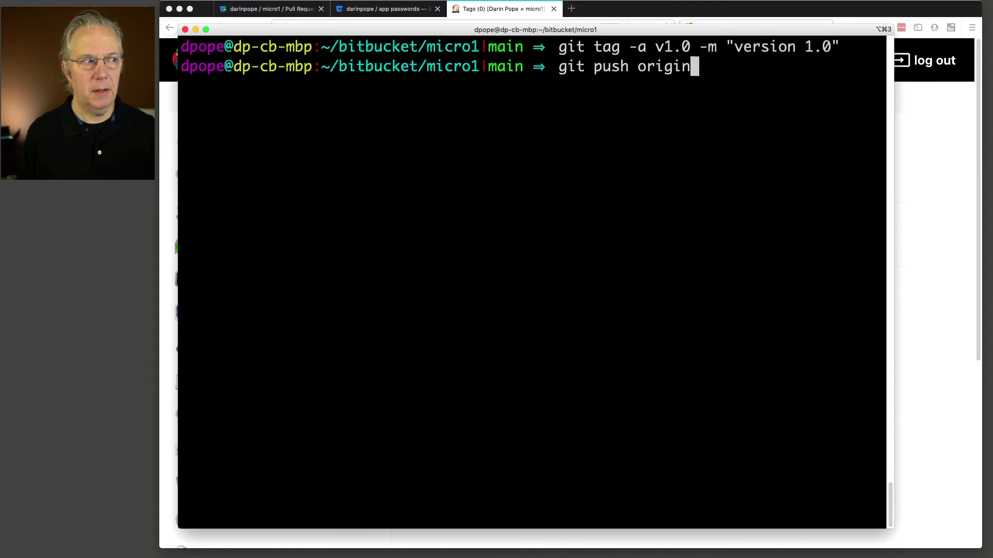
text( v)
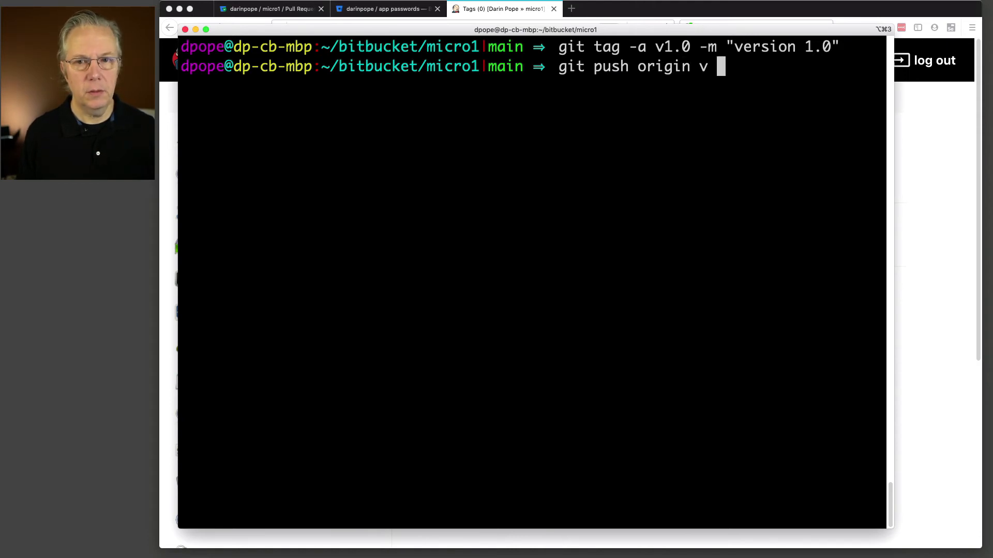
text(1.0)
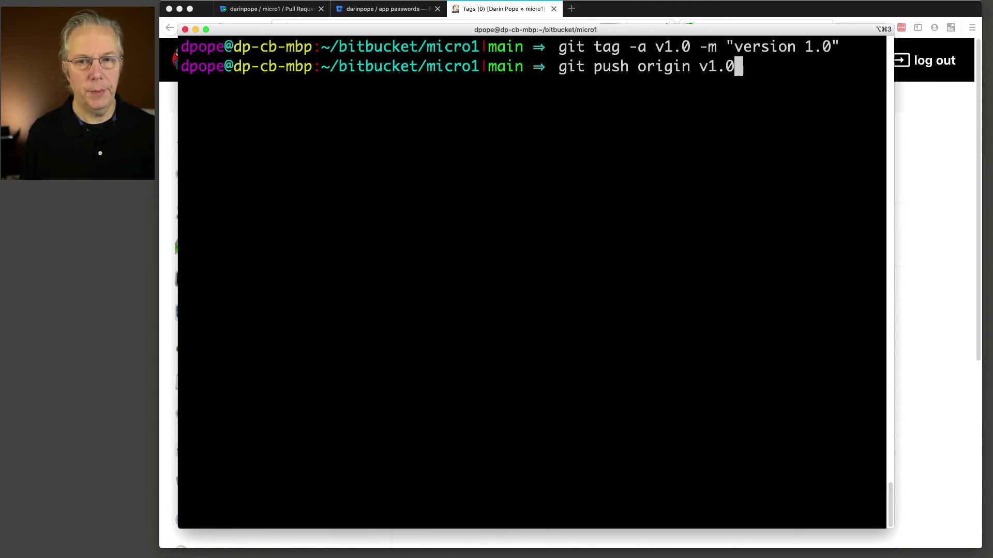
key(Return)
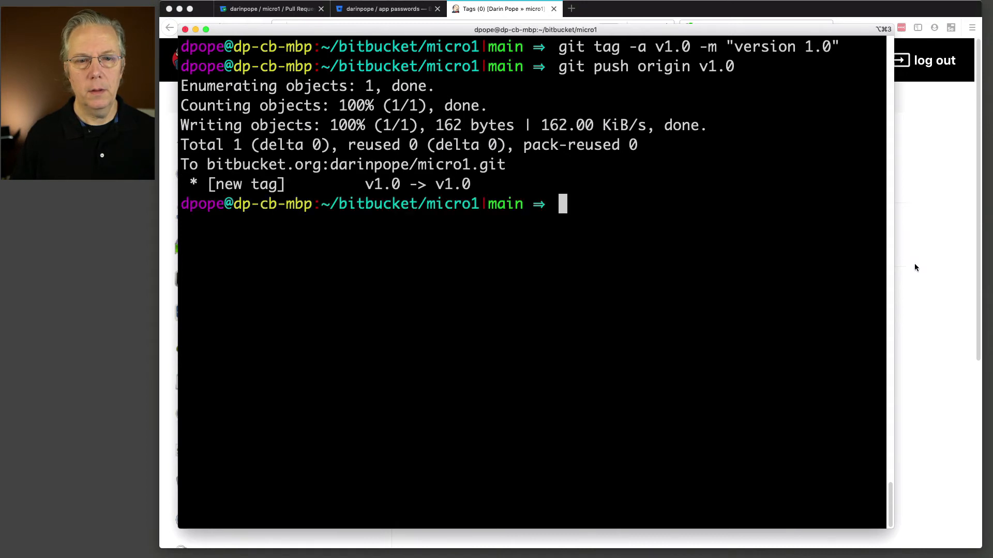
click(929, 269)
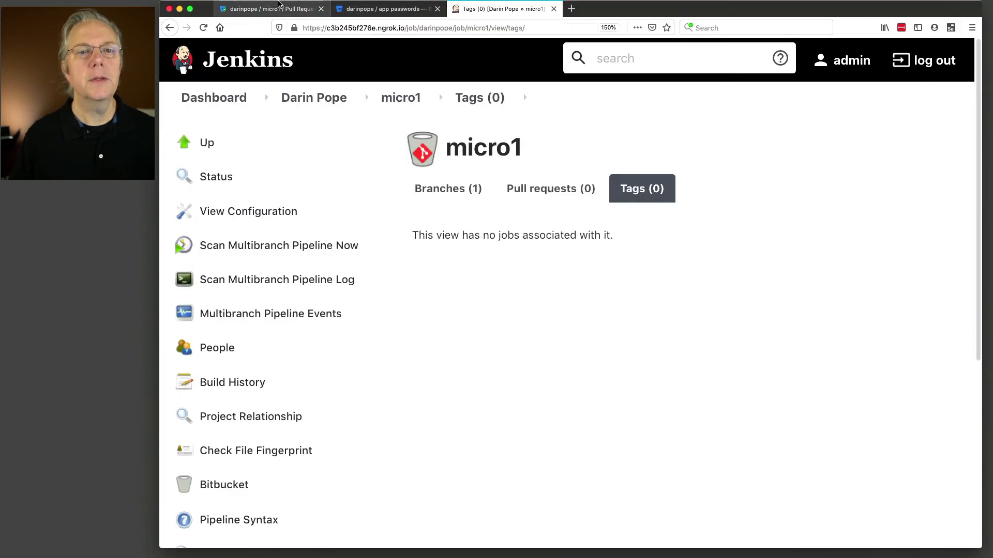
- Confirm v1.0 appears in the tags list of the micro1 repository in Bitbucket
click(260, 11)
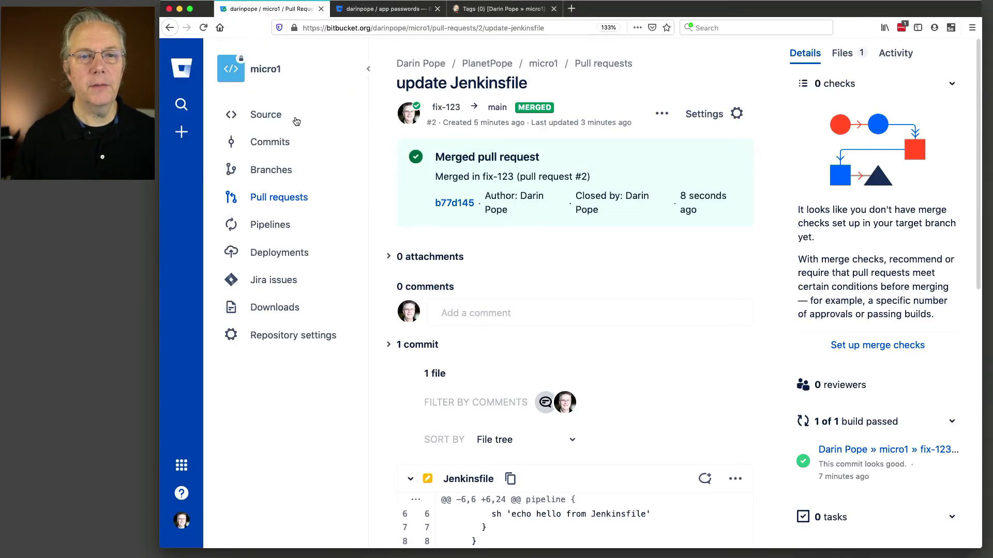
click(543, 64)
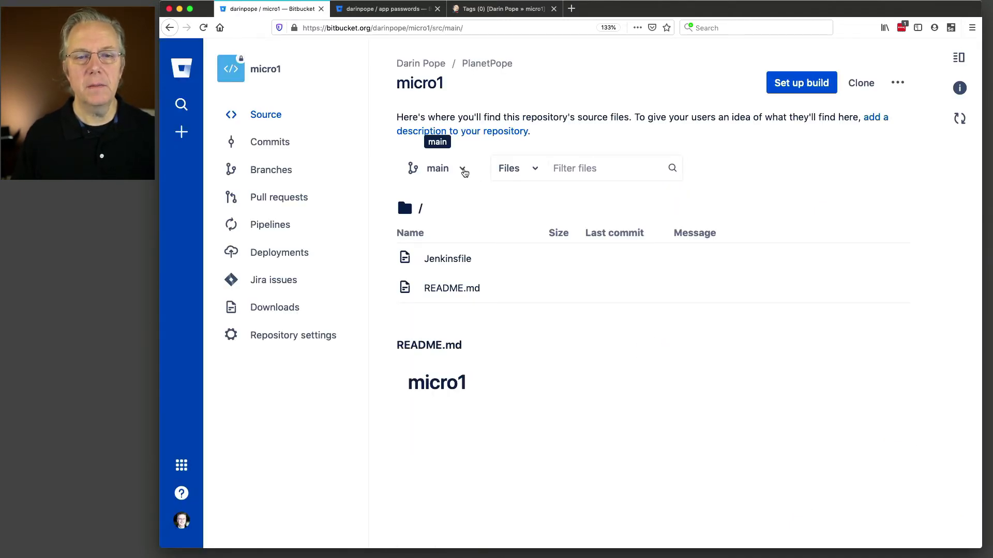
click(463, 171)
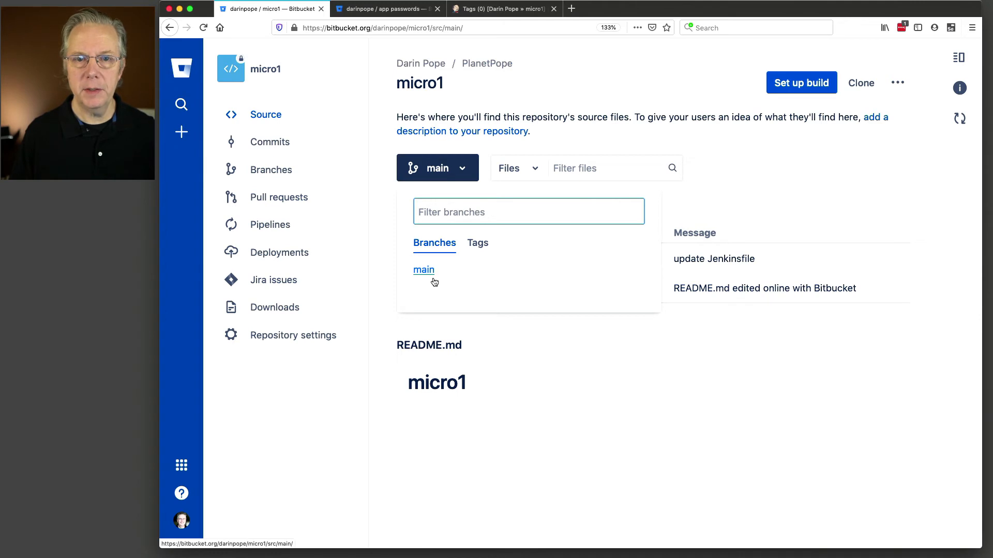
click(479, 245)
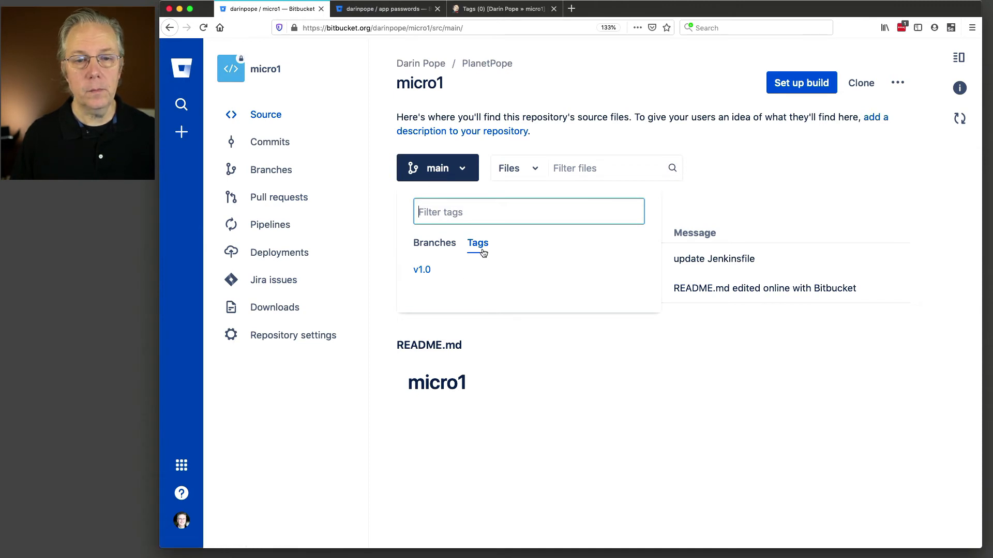
click(507, 13)
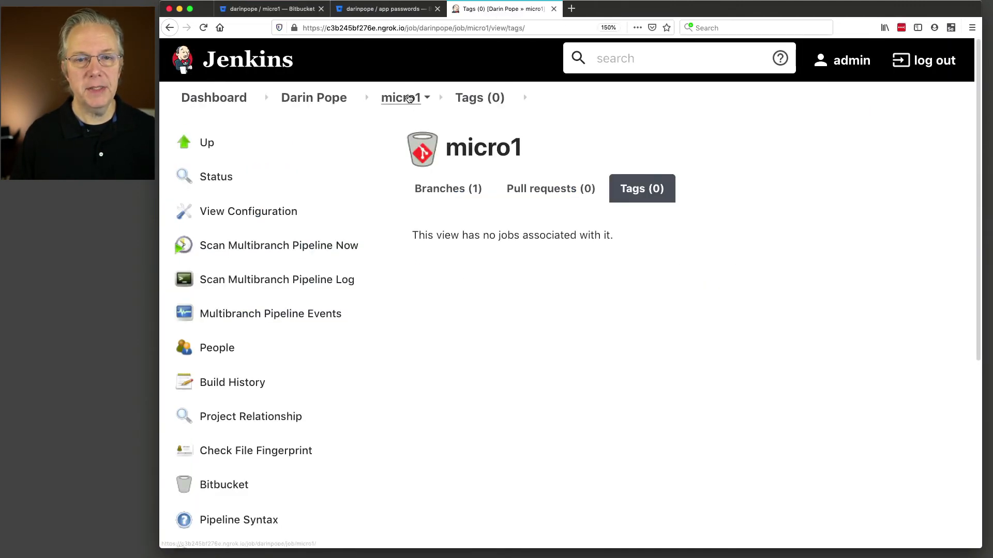
- Check micro1's Tags (0) tab, then go up to the organization folder page
click(408, 97)
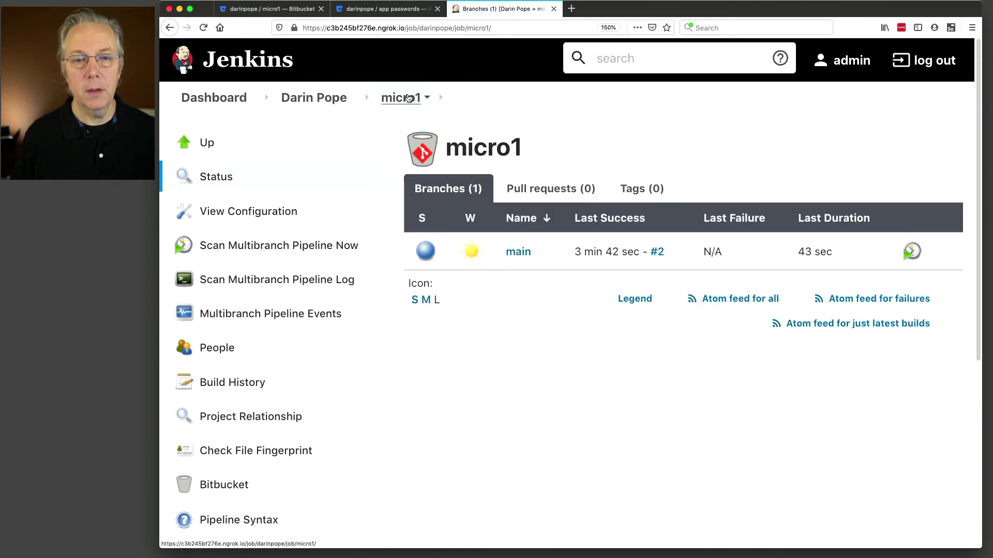
click(657, 190)
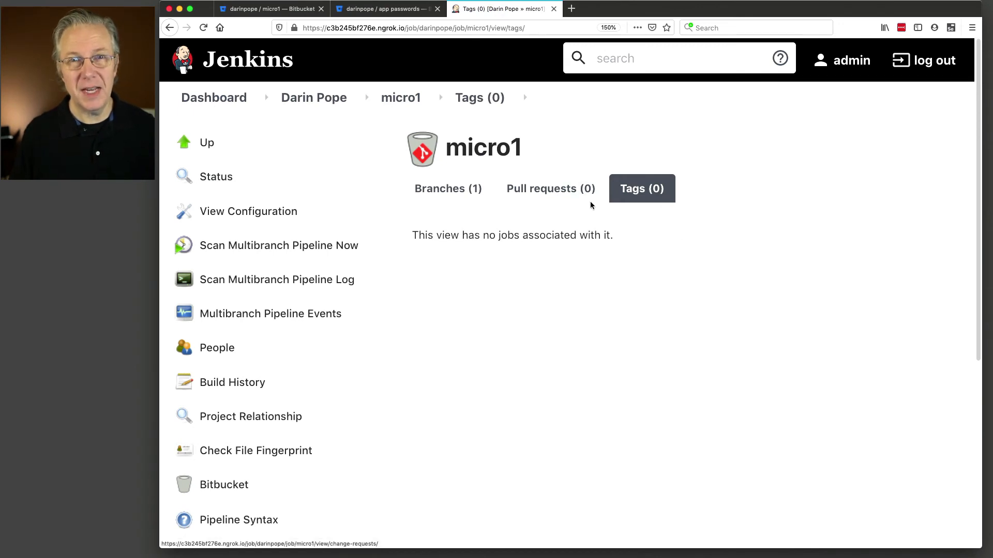
click(328, 100)
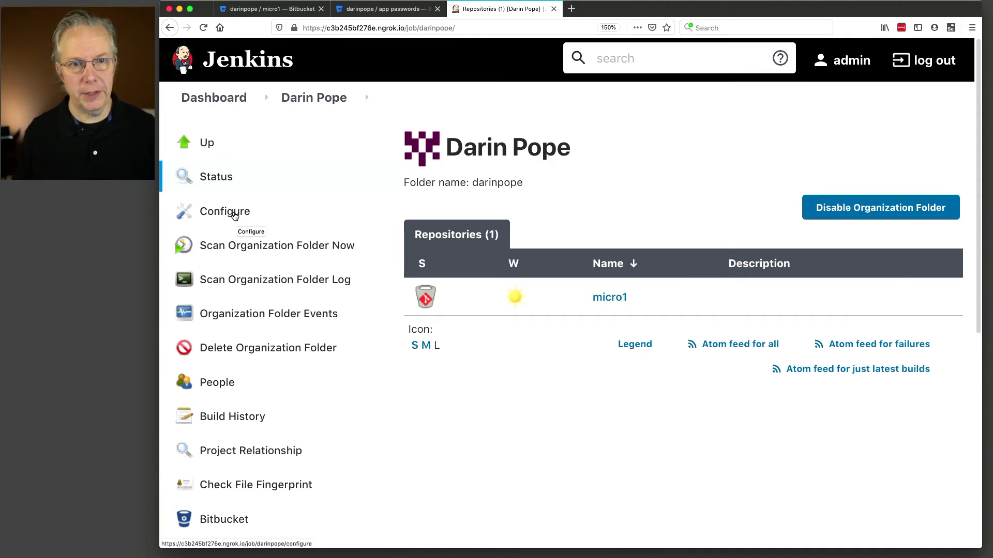
- Add the Discover tags behavior to the organization folder's repository behaviors and save the configuration
click(235, 214)
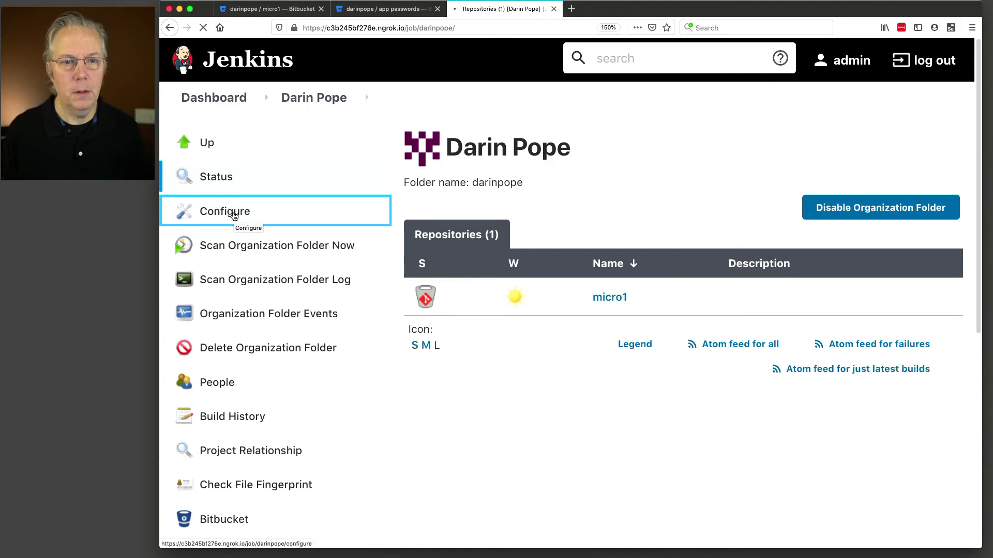
scroll(257, 221, down, 7)
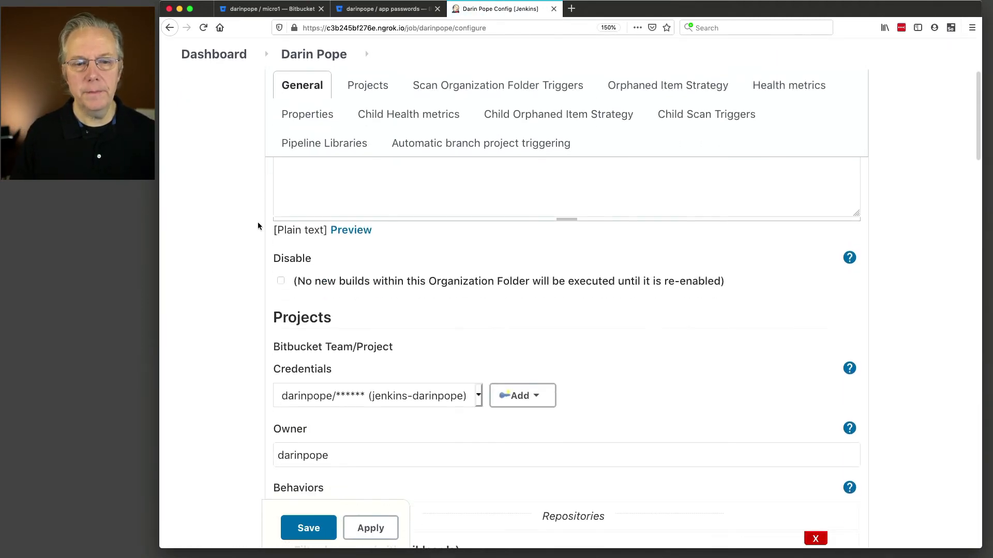
scroll(258, 226, down, 5)
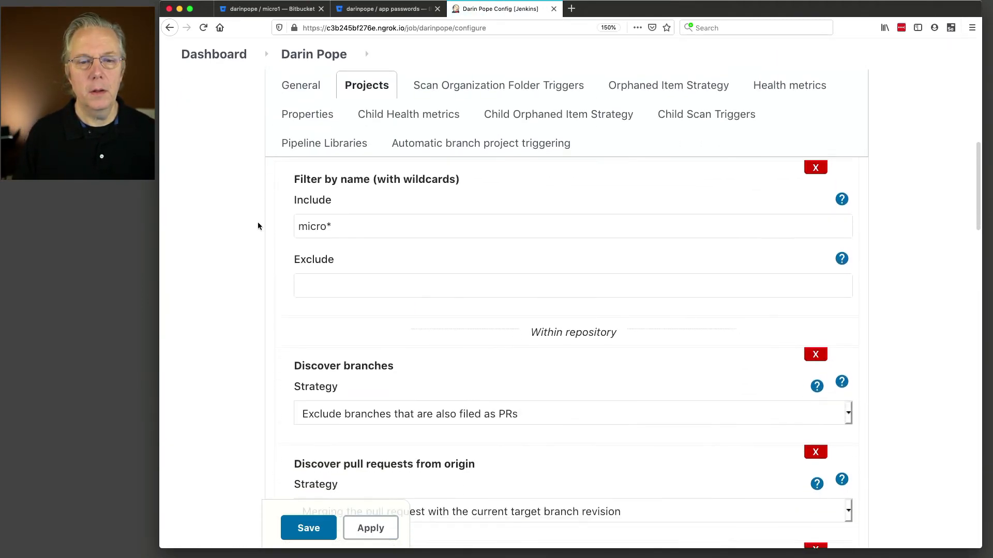
scroll(257, 226, down, 2)
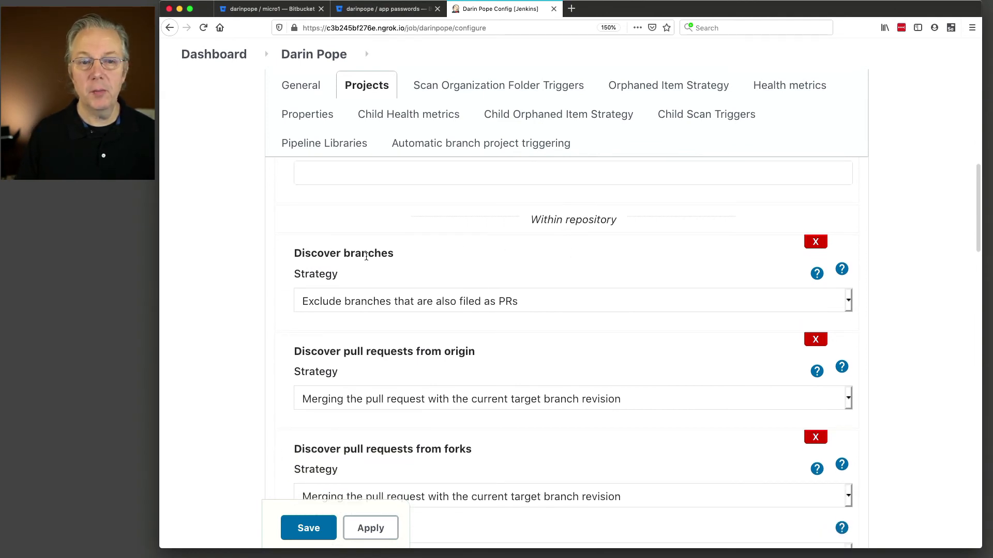
scroll(391, 265, down, 3)
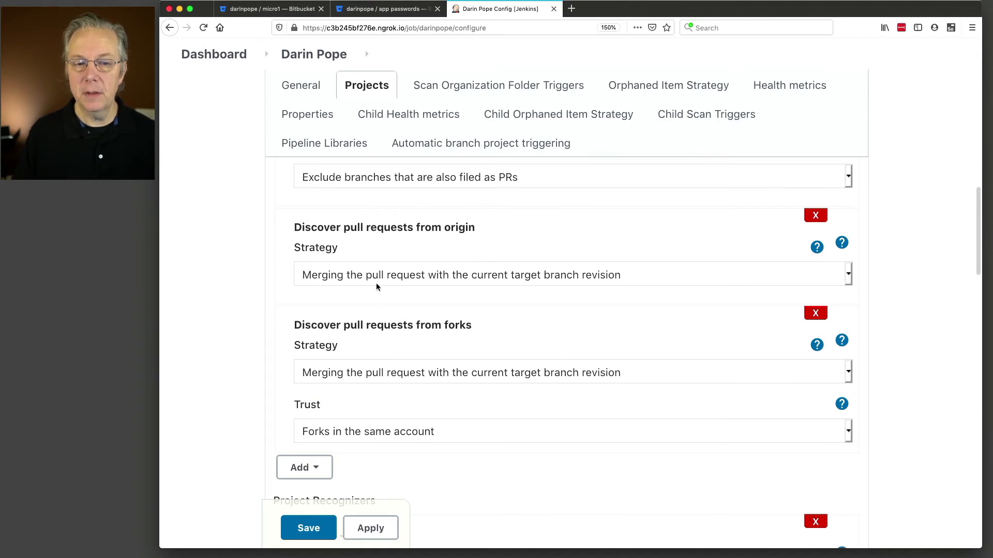
scroll(375, 283, down, 3)
click(319, 359)
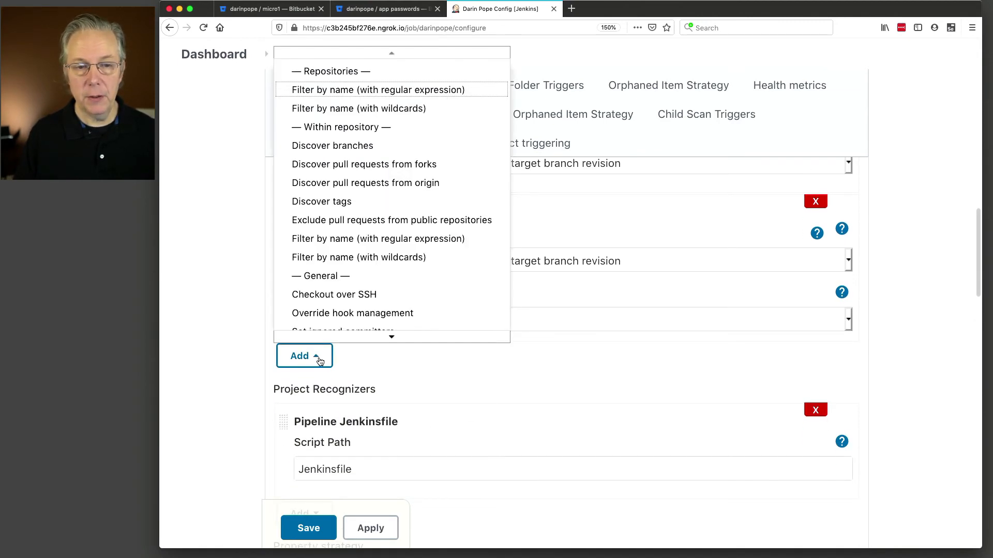
click(354, 193)
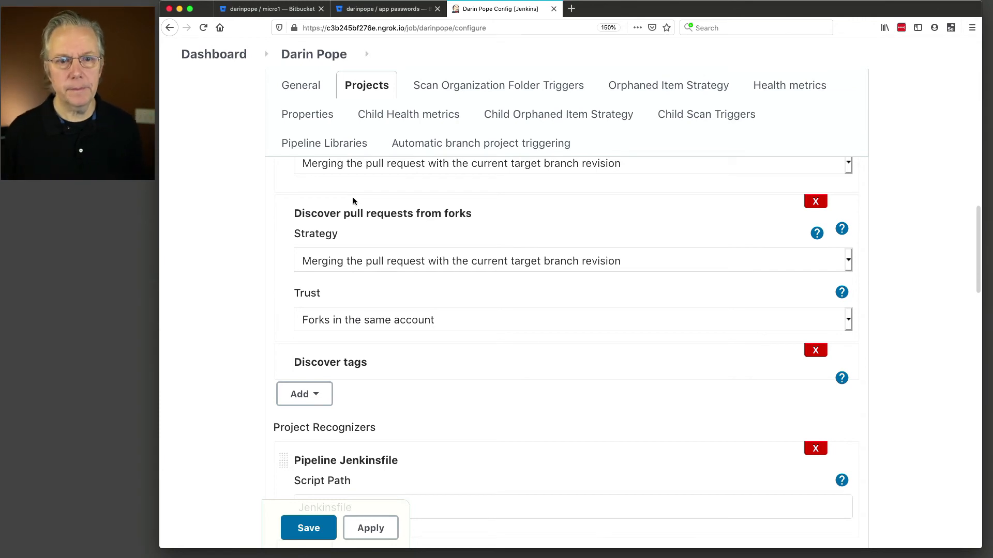
click(324, 538)
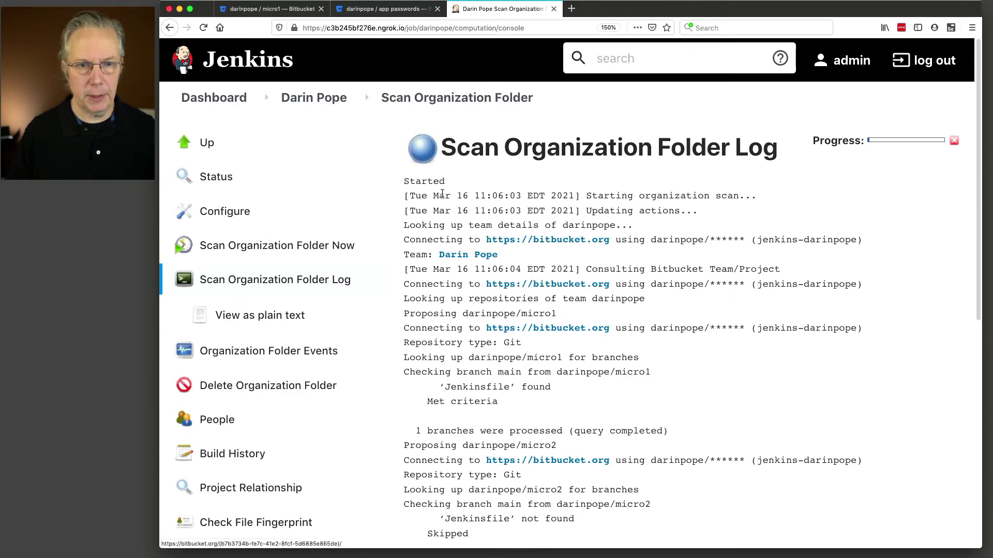
- Return to the organization folder and open the micro1 project, which now lists a tag
click(327, 100)
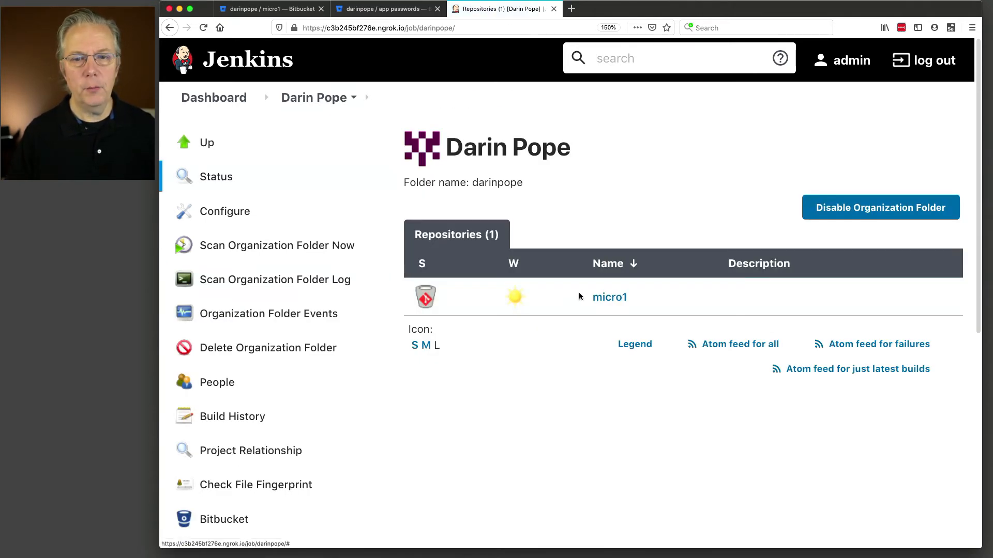
click(610, 298)
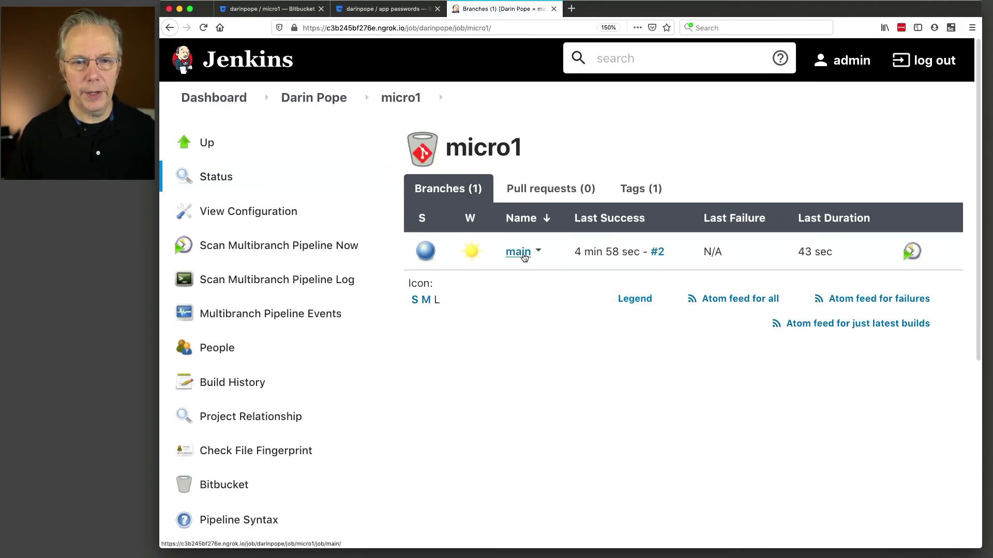
- Start build #1 of micro1's v1.0 tag and check its console output
click(639, 190)
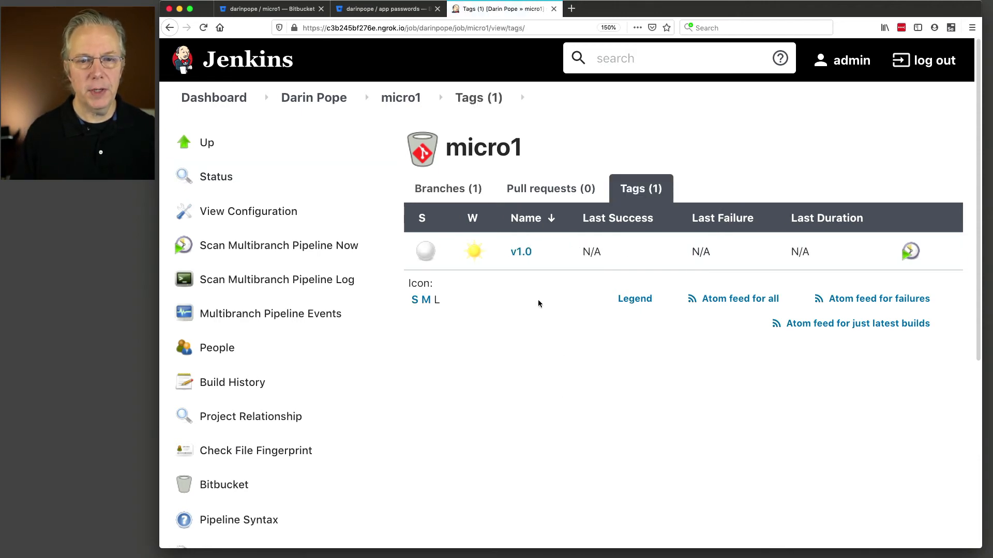
click(521, 253)
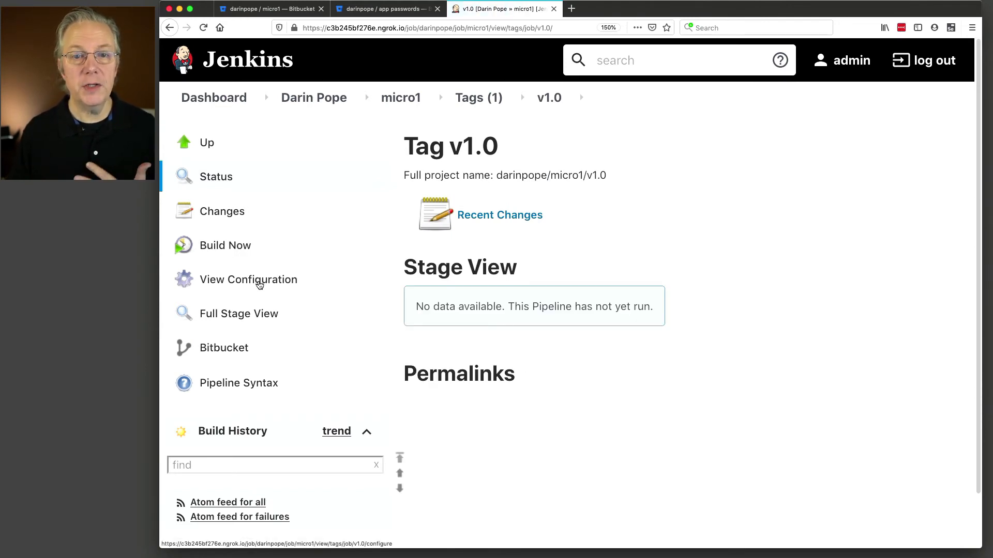
click(228, 250)
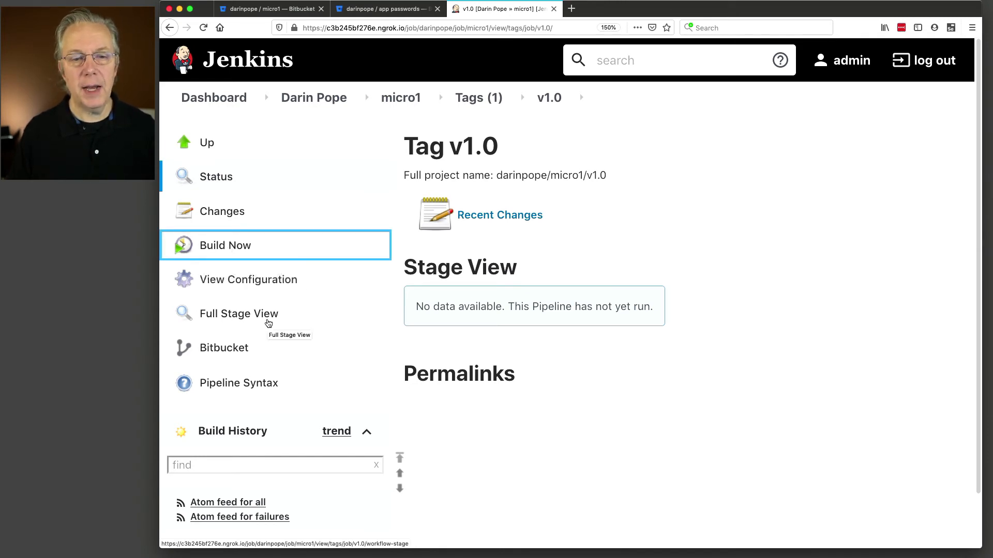
scroll(508, 440, down, 2)
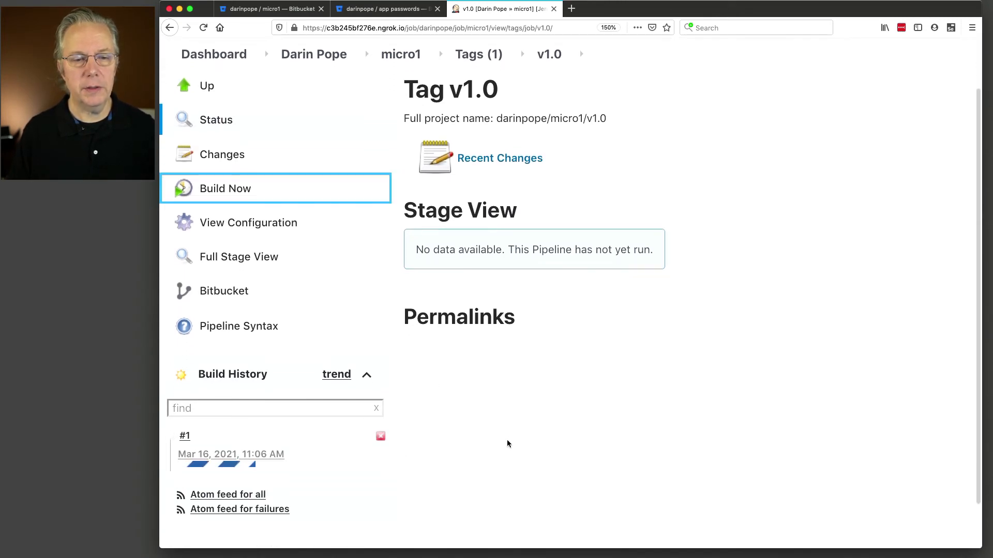
click(223, 464)
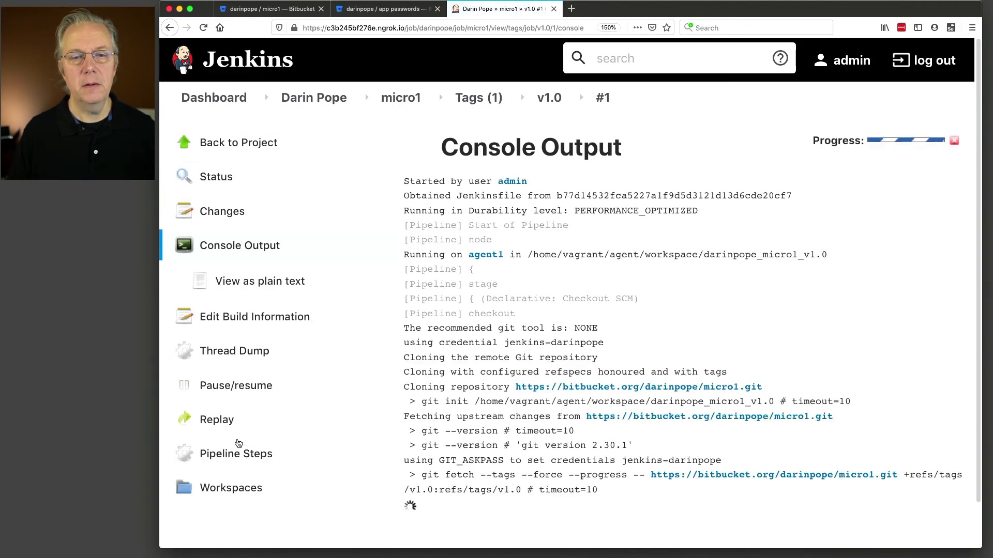
scroll(523, 428, down, 2)
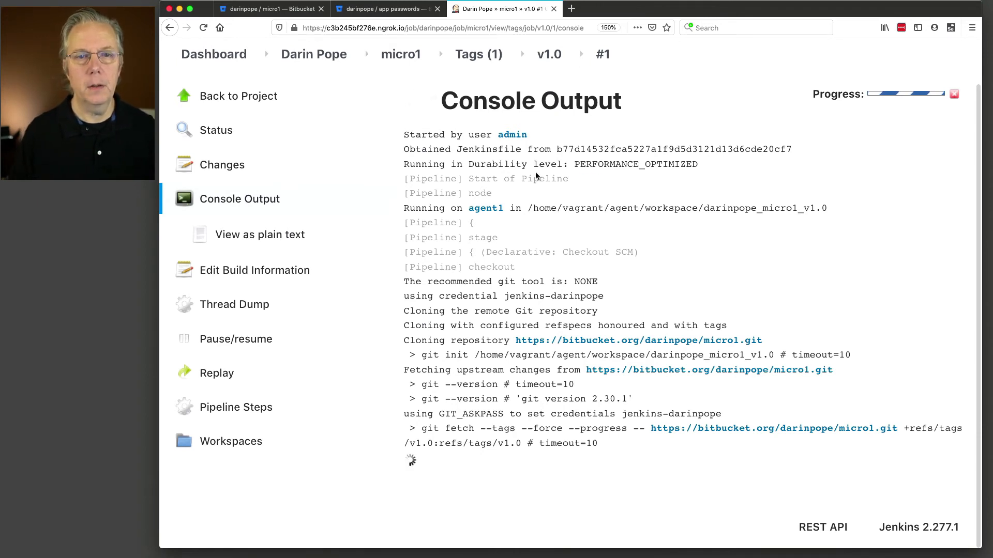
- Go back to micro1's Tags view, then switch to the Bitbucket micro1 repository
click(399, 55)
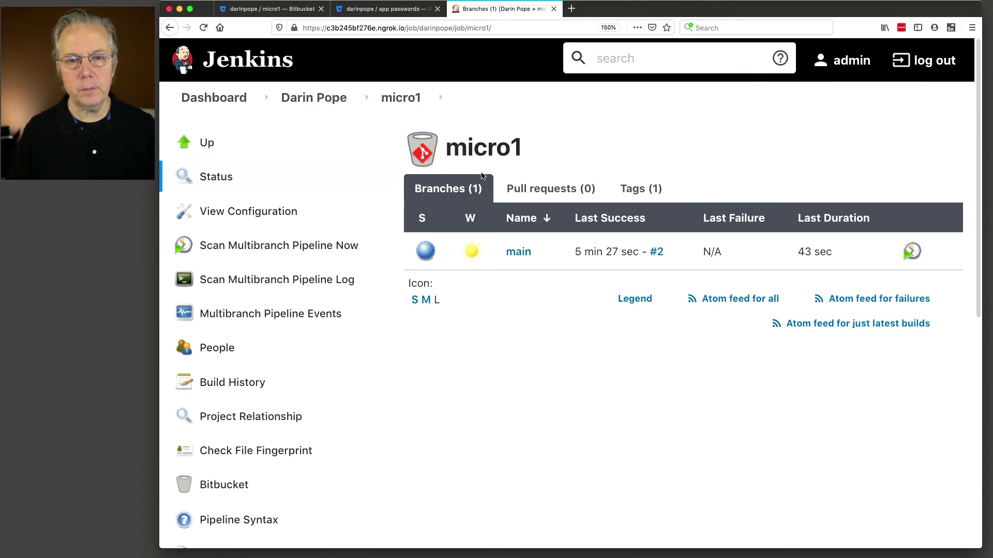
click(647, 189)
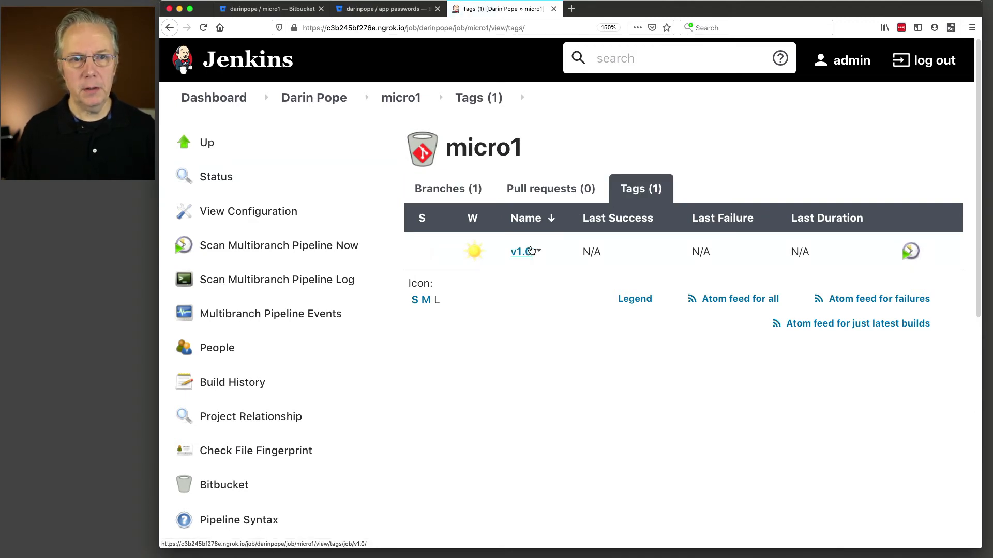
click(286, 9)
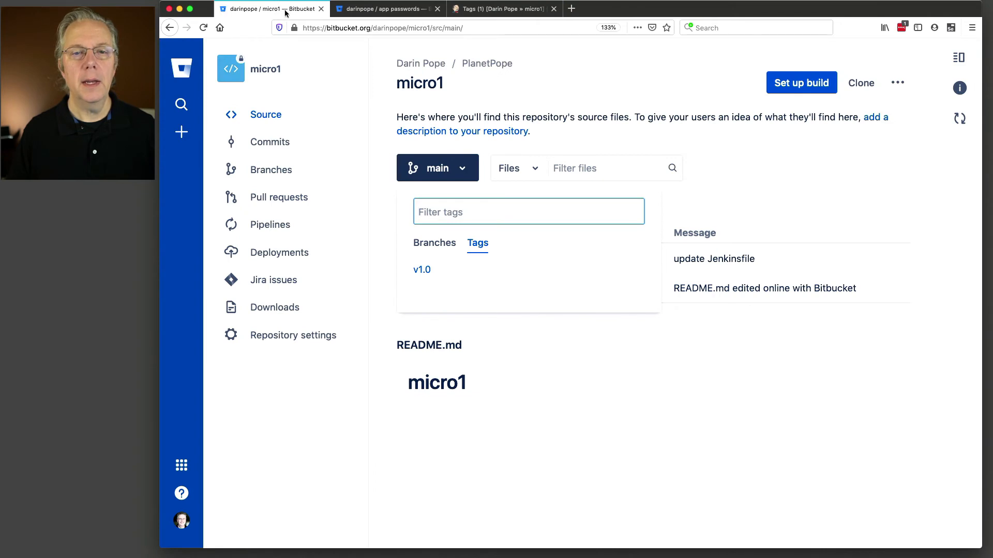
- Check micro1's Bitbucket tag list to confirm v1.0 exists
click(591, 95)
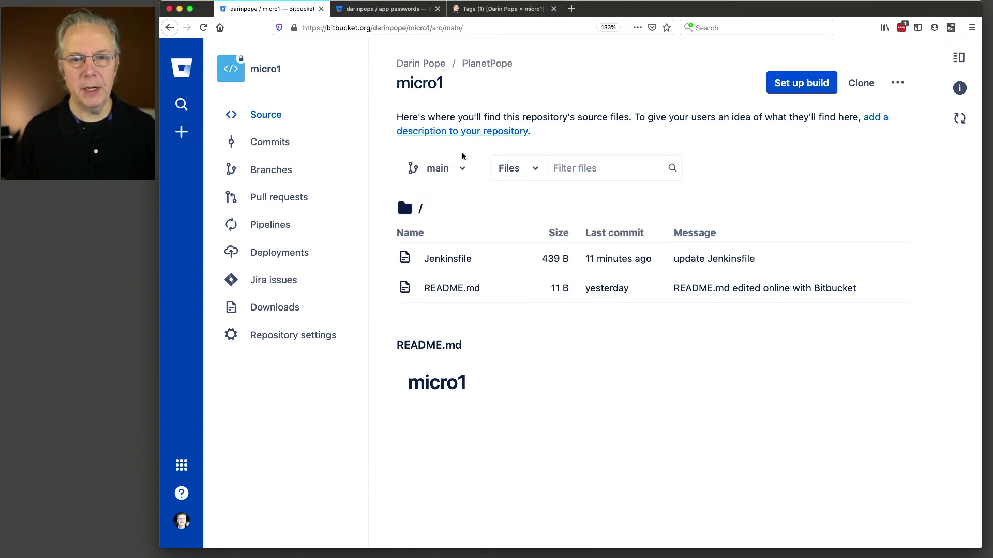
click(466, 170)
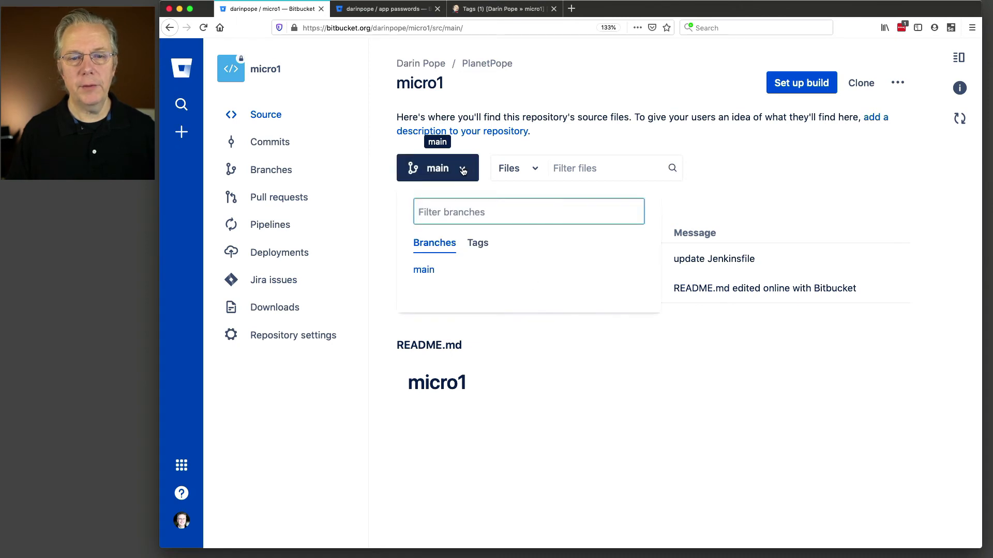
click(478, 244)
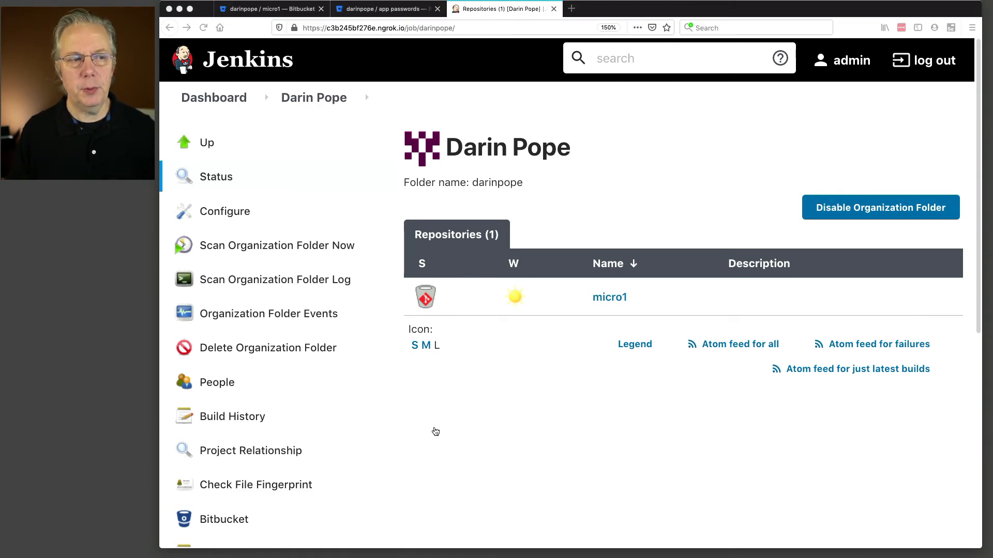
- In Terminal, move into ../micro2, run git pull, and clear the screen
key(super+Tab)
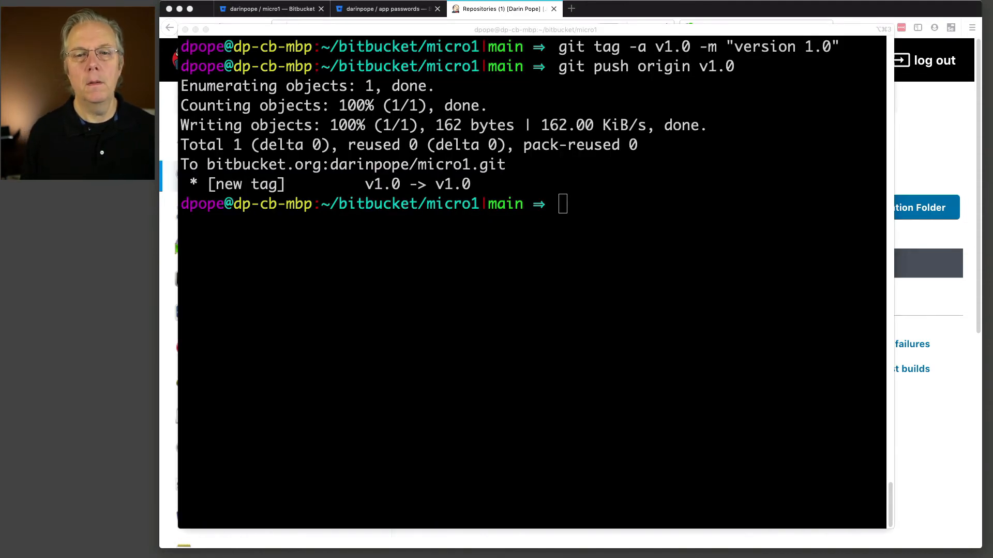
text(cd ../)
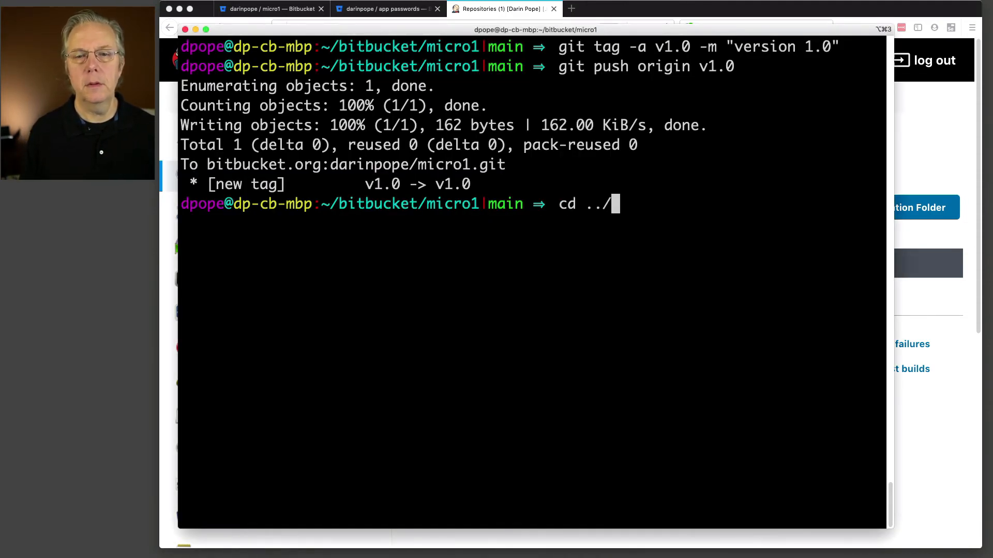
text(micro2)
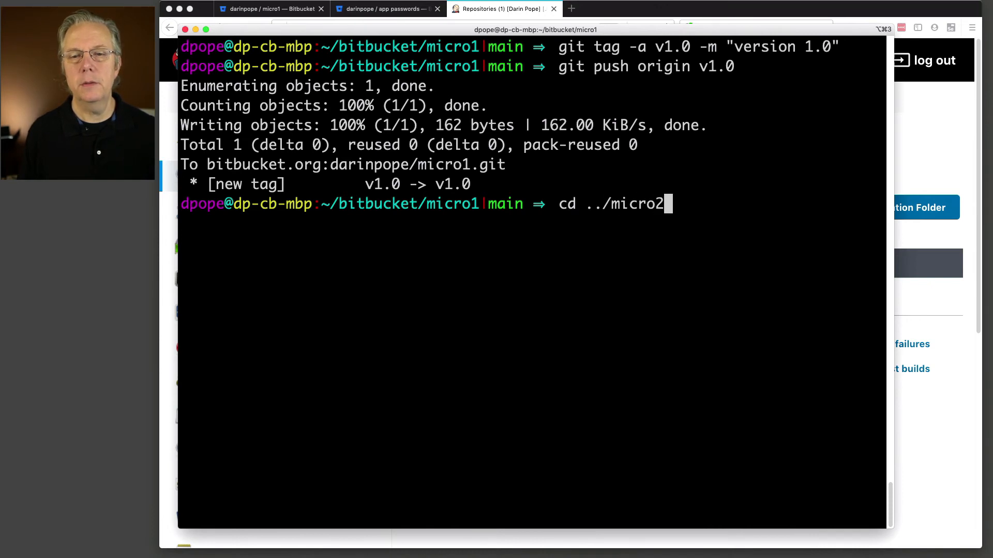
key(Return)
text(git pull)
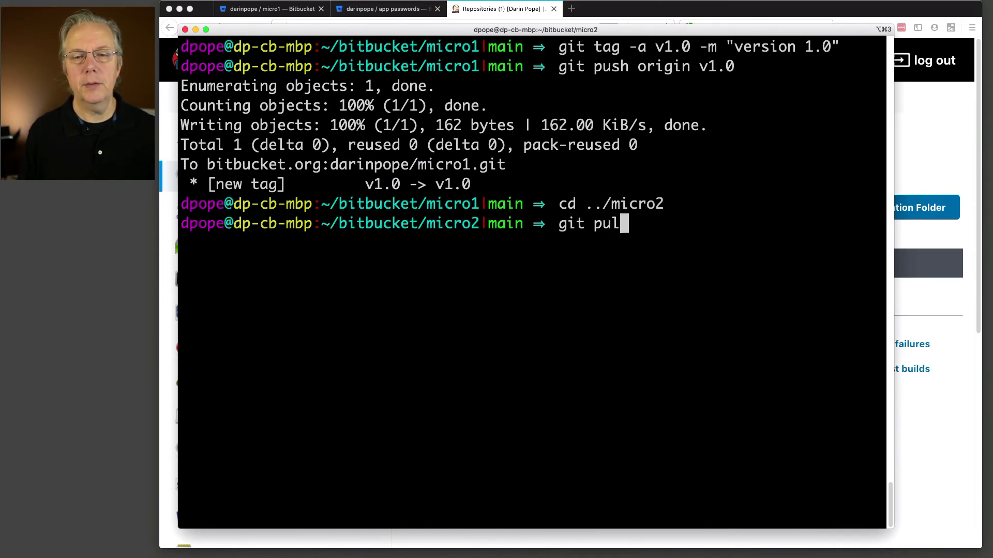
key(Return)
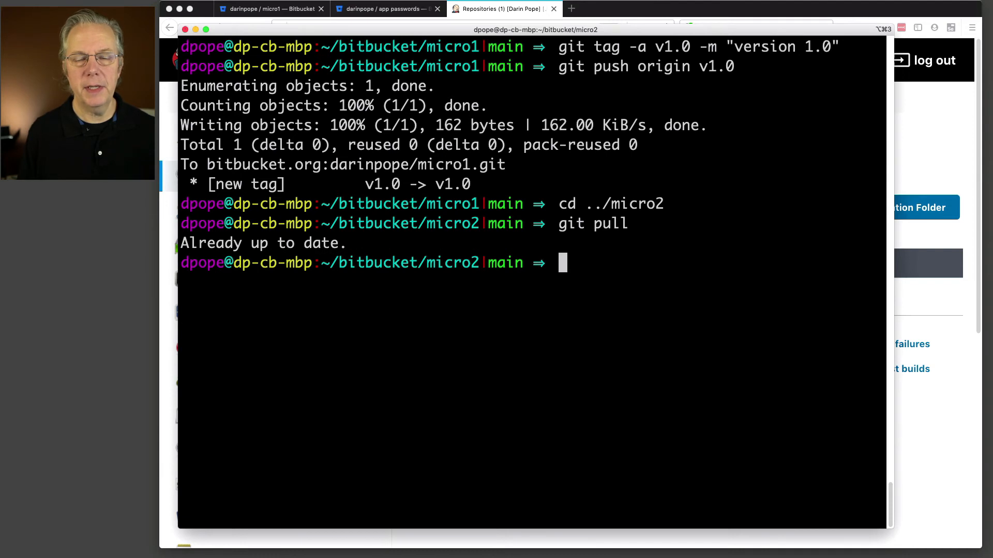
text(clear)
key(Return)
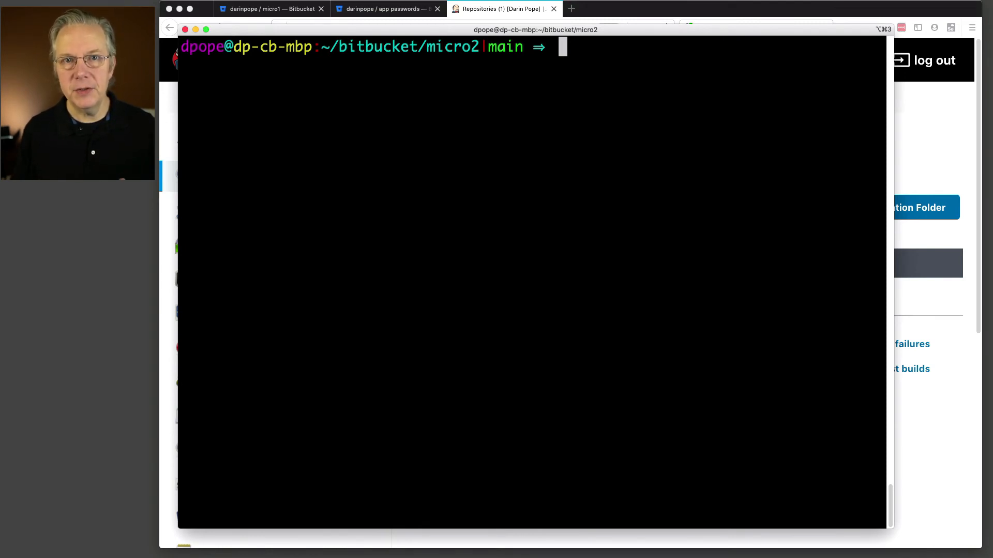
- Create Jenkinsfile-m2 in vi and paste the linux-agent pipeline echoing 'hello from Jenkinsfile-m2'
text(vi)
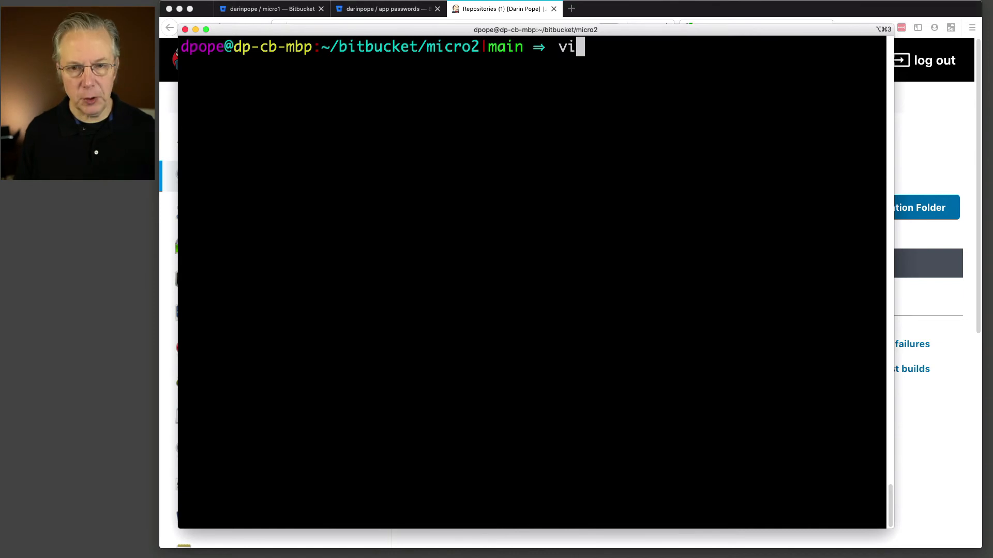
text( Jenkinsfile)
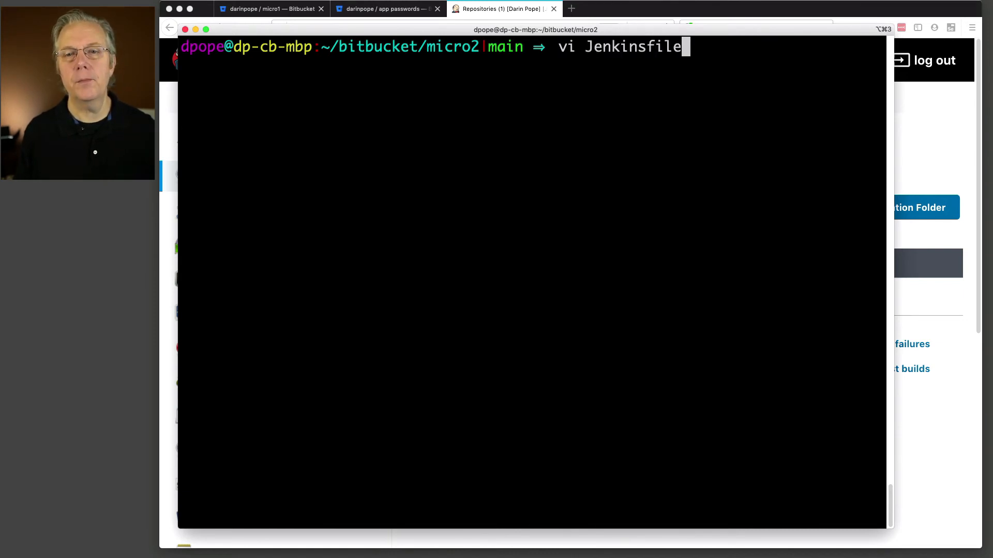
text(-)
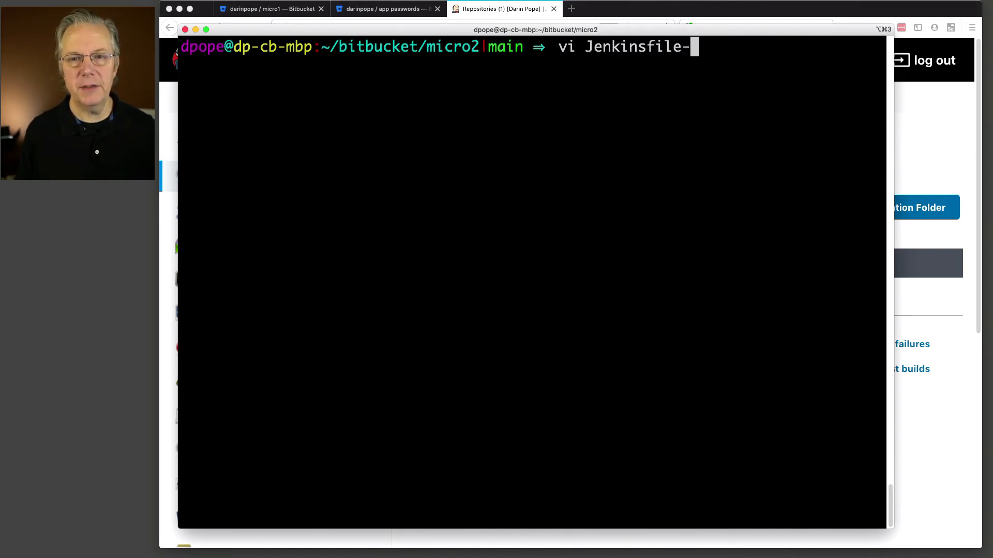
text(m2)
key(Return)
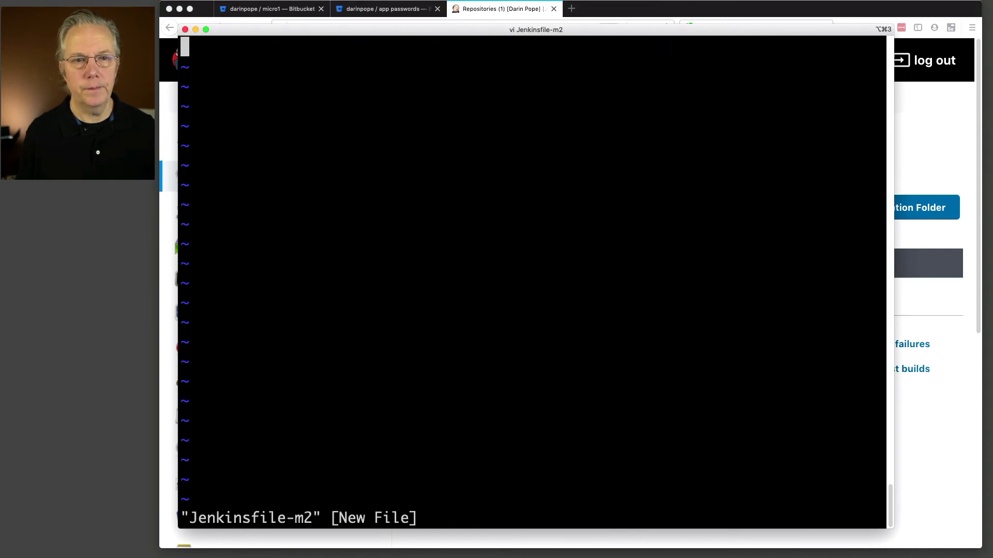
key(i)
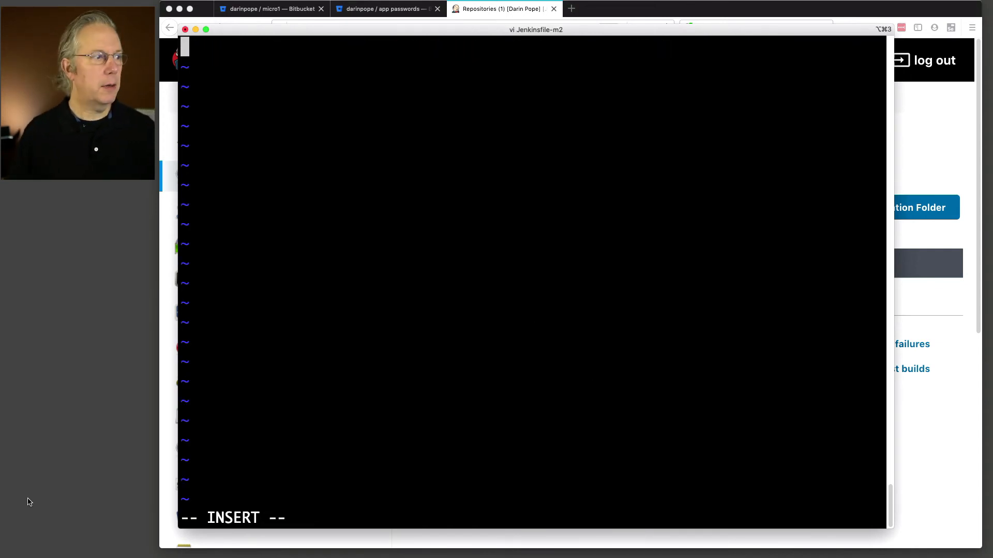
key(super+Tab)
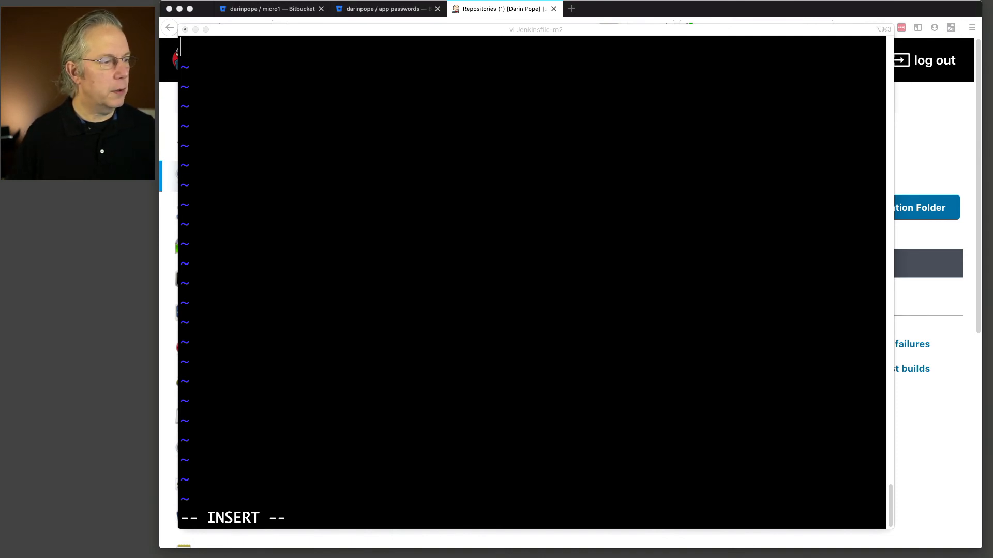
click(402, 221)
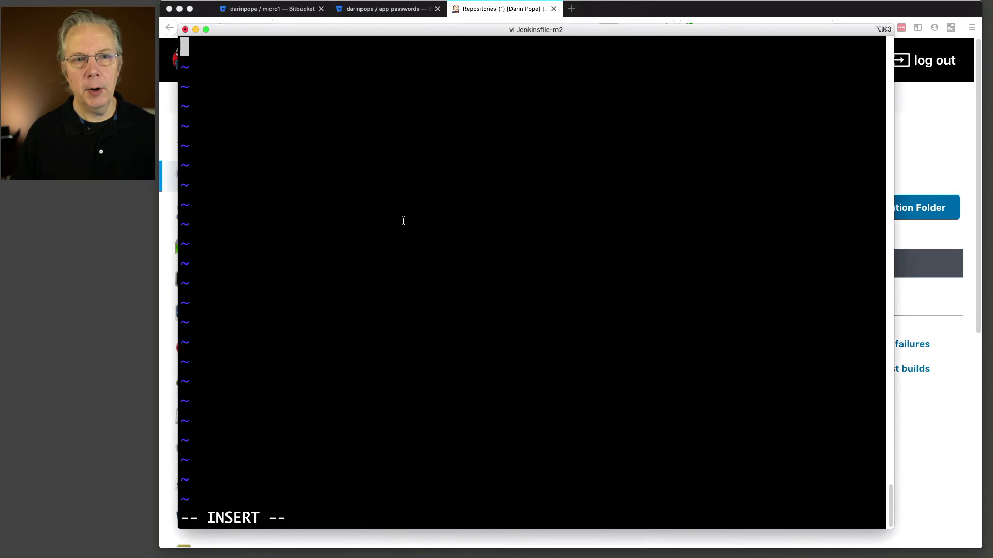
text(pipeline {   agent {label "linux"}   stages {     stage('Hello') {       steps {         echo 'hello from Jenkinsfile-m2'       }     }   } })
key(Escape)
- Review the pasted pipeline and save Jenkinsfile-m2 with :wq
key(k)
key(k)
key(k)
key(k)
key(k)
key(k)
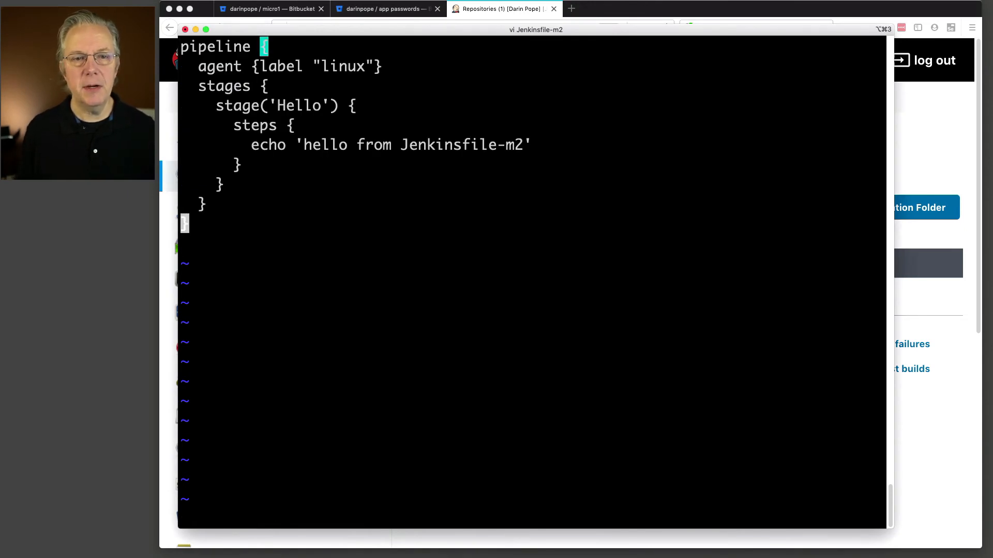
key(j)
key(j)
key(l)
key(l)
key(l)
key(l)
key(l)
key(l)
key(l)
key(l)
key(l)
key(l)
key(l)
key(l)
key(l)
key(l)
key(l)
key(l)
key(l)
key(l)
key(l)
key(l)
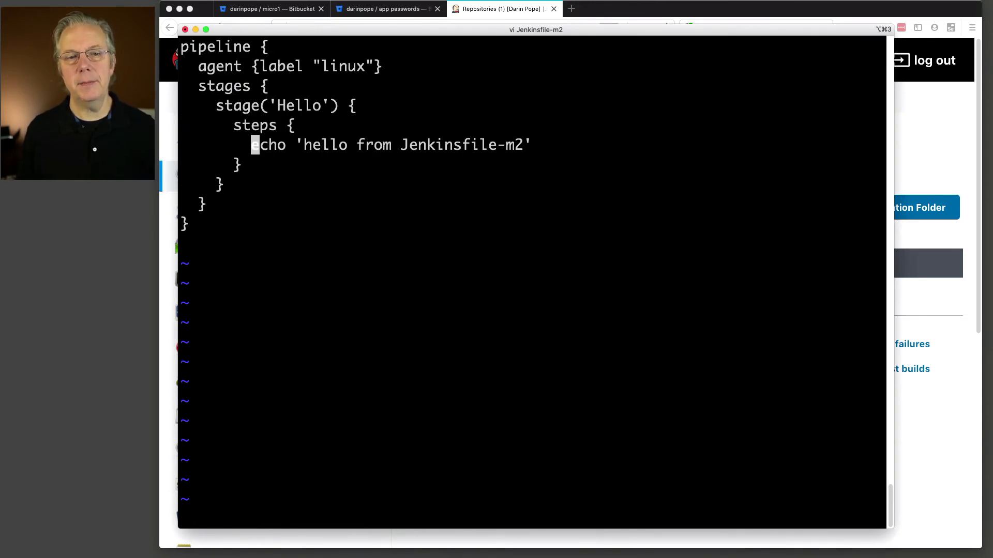
key(l)
key(l)
key(l)
key(l)
key(l)
key(l)
key(l)
key(l)
key(l)
key(l)
key(l)
key(l)
key(l)
key(l)
key(l)
key(l)
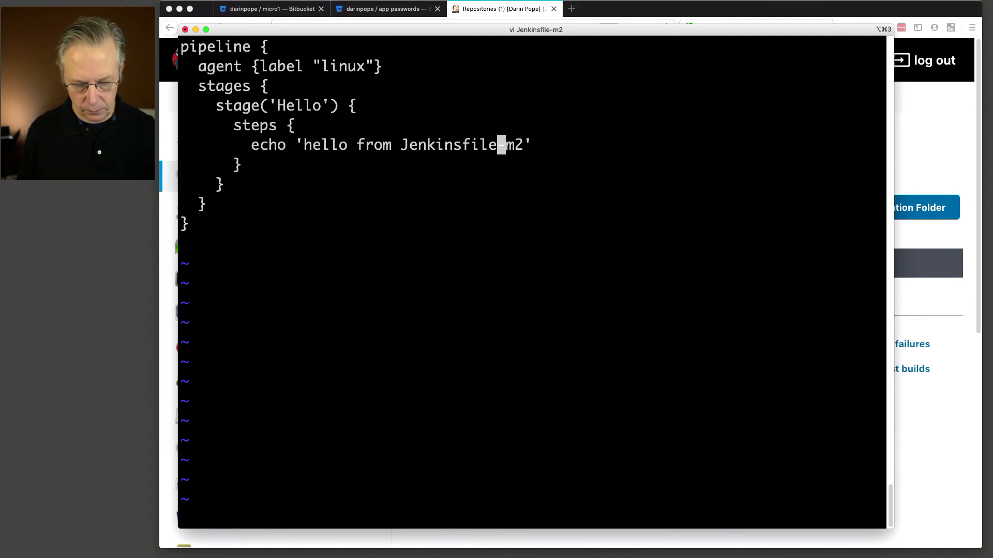
text(:wq)
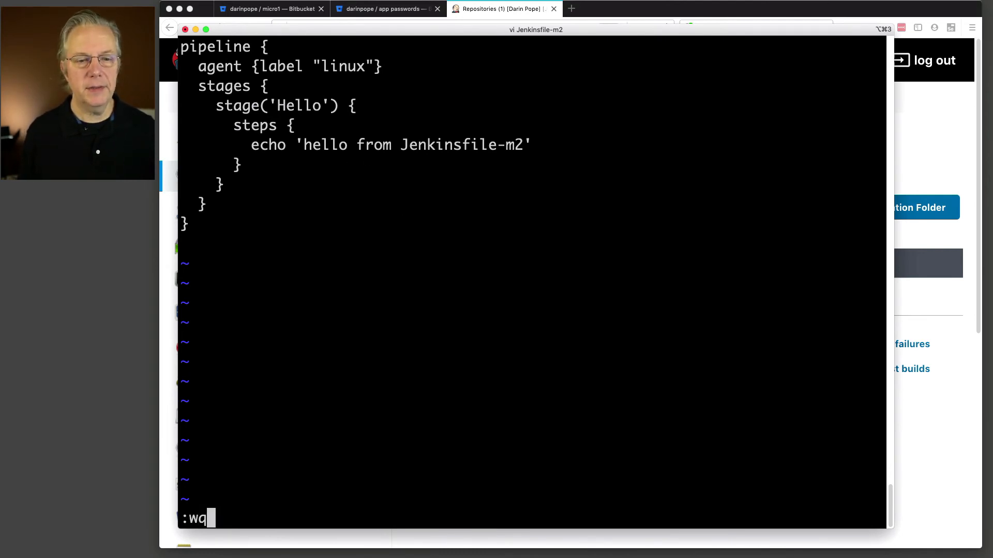
key(Return)
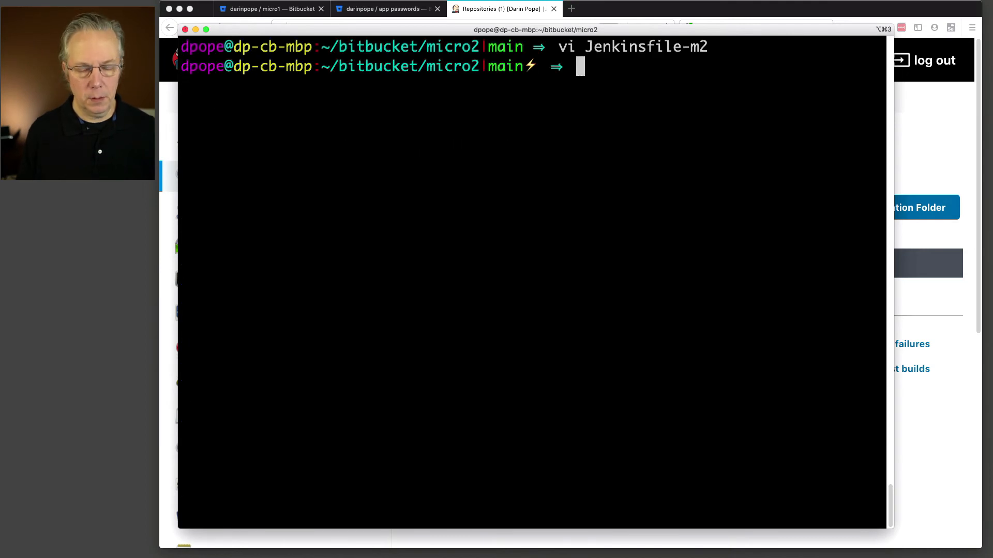
- Stage Jenkinsfile-m2 and commit it with the message 'added Jenkinsfile-m2'
text(git add Je)
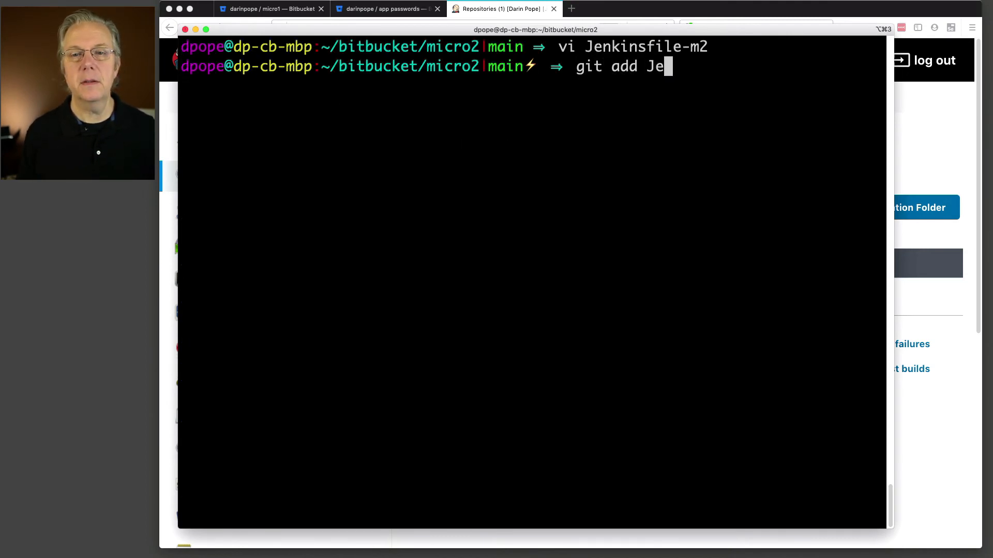
key(Tab)
key(Return)
text(g)
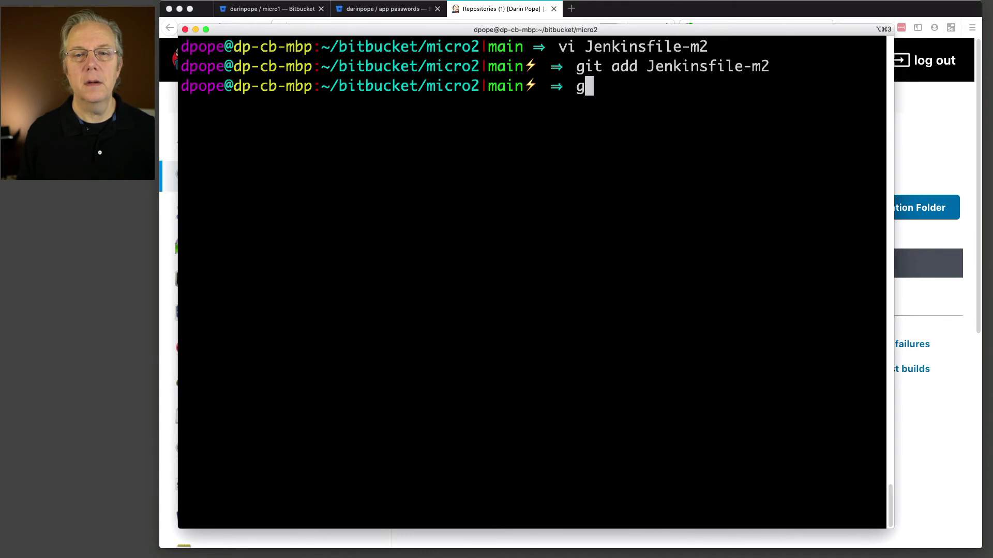
text(it commit -m "d)
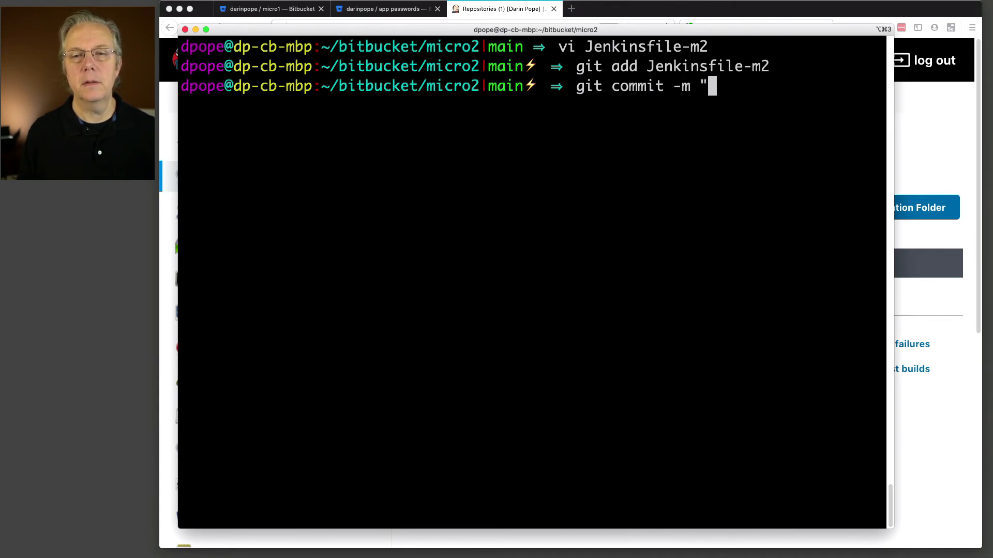
key(BackSpace)
text(added J)
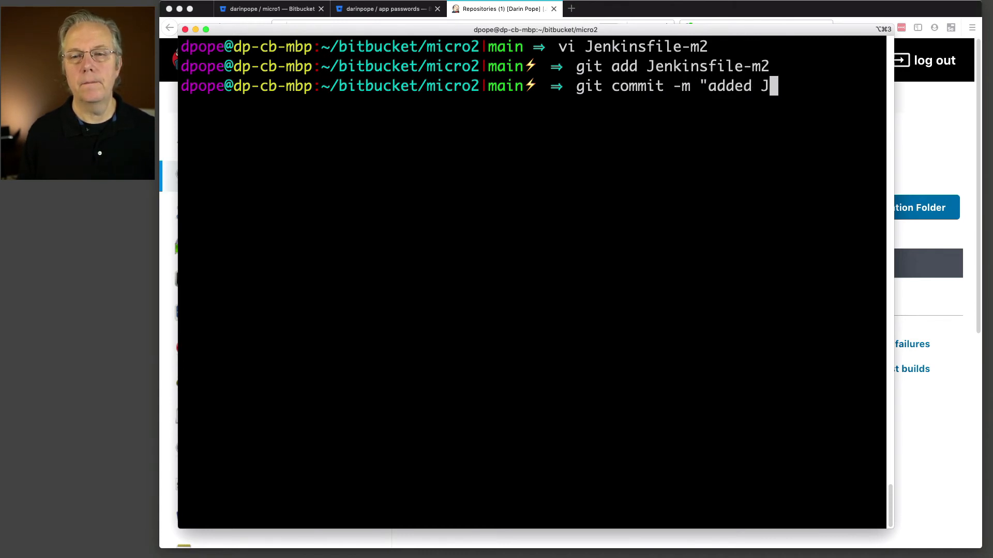
text(enkinsfile-m2")
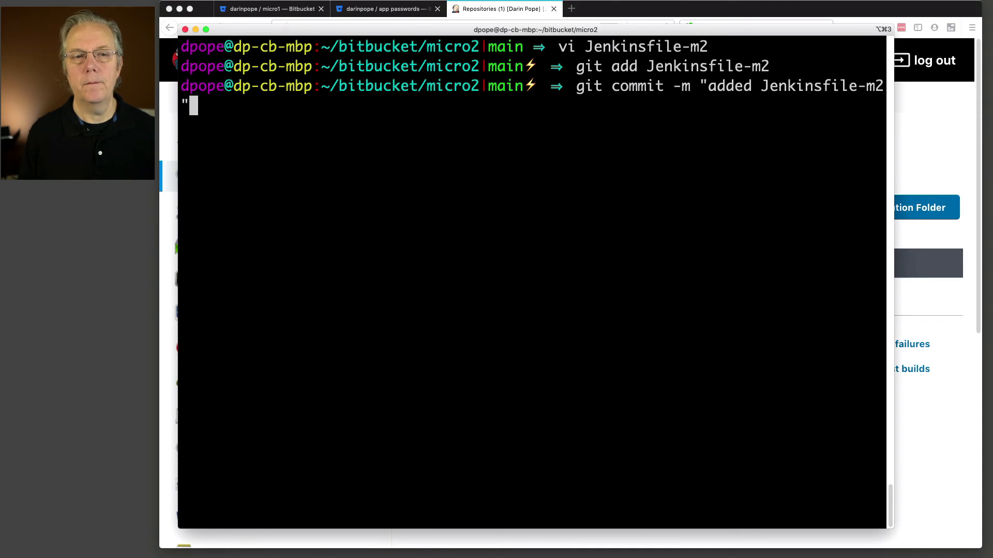
key(Return)
- Push the commit to micro2's main branch on Bitbucket
text(git push)
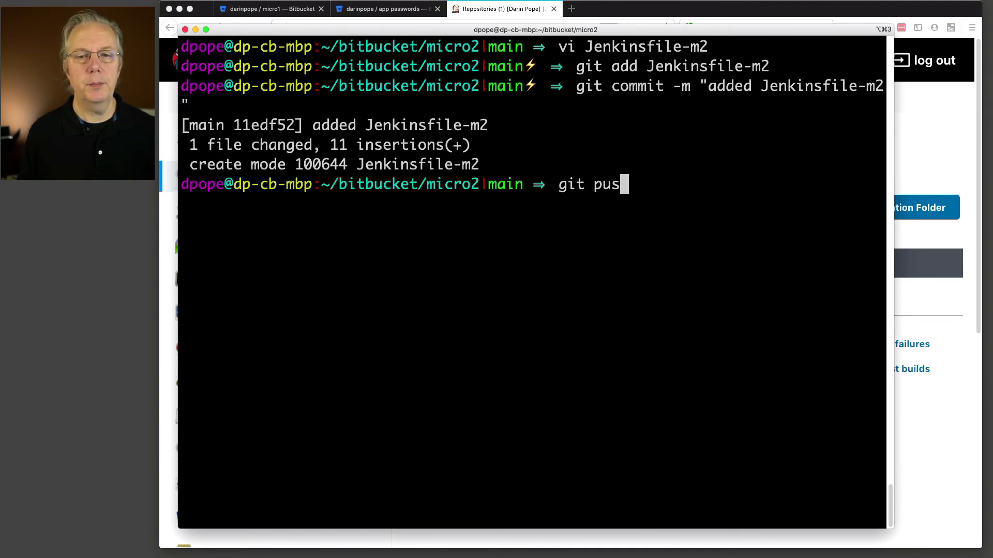
key(Return)
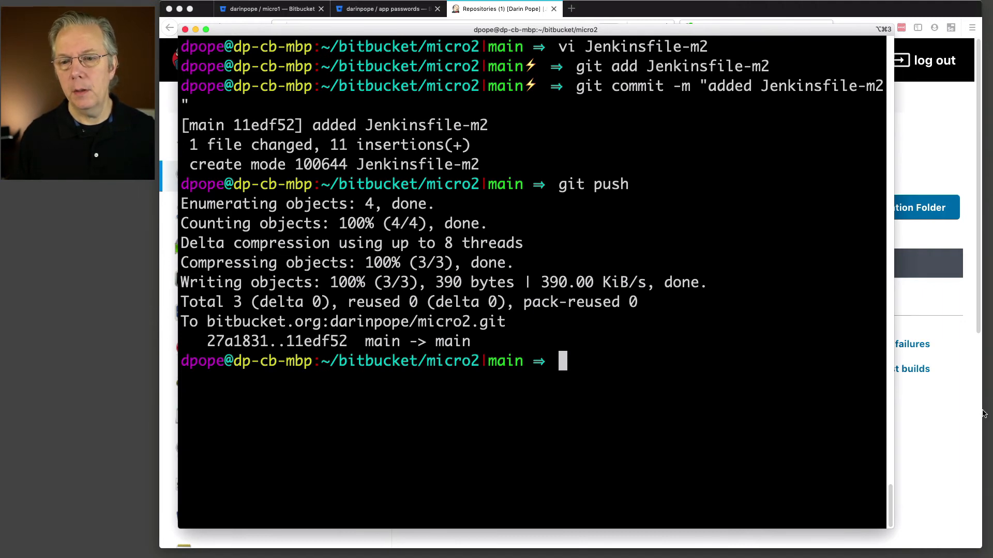
click(974, 447)
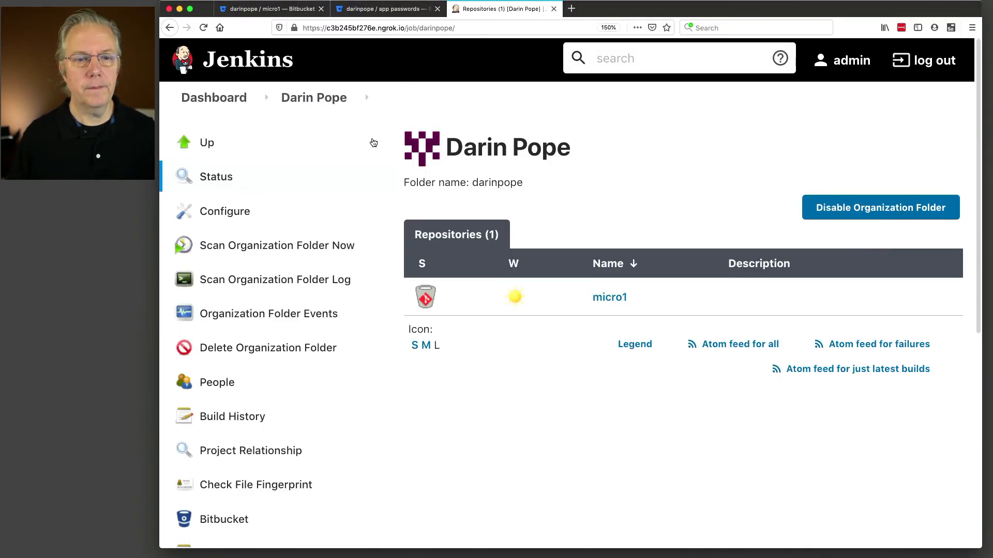
- Rescan the organization folder and locate micro2 main's 'Jenkinsfile' not found line in the scan log
click(296, 247)
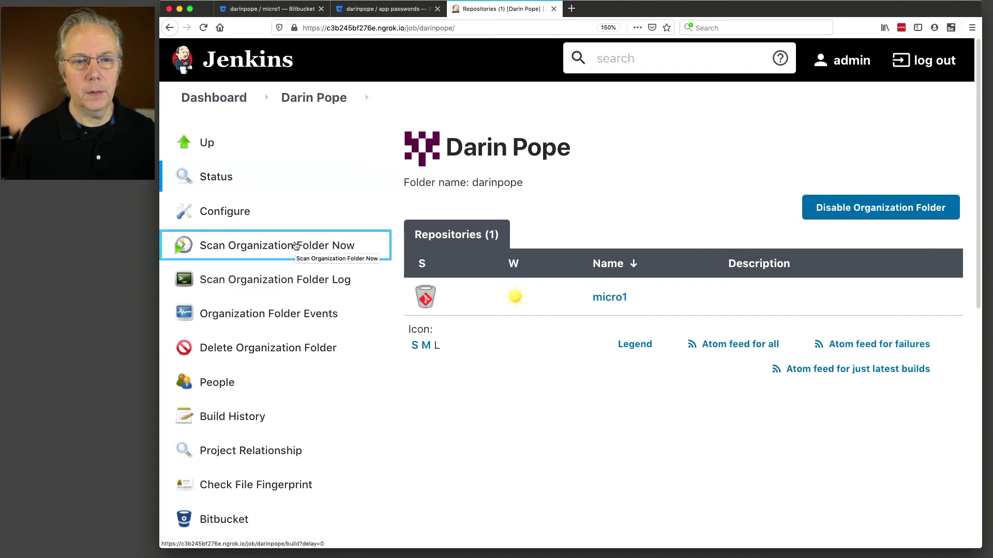
click(299, 281)
scroll(515, 306, down, 3)
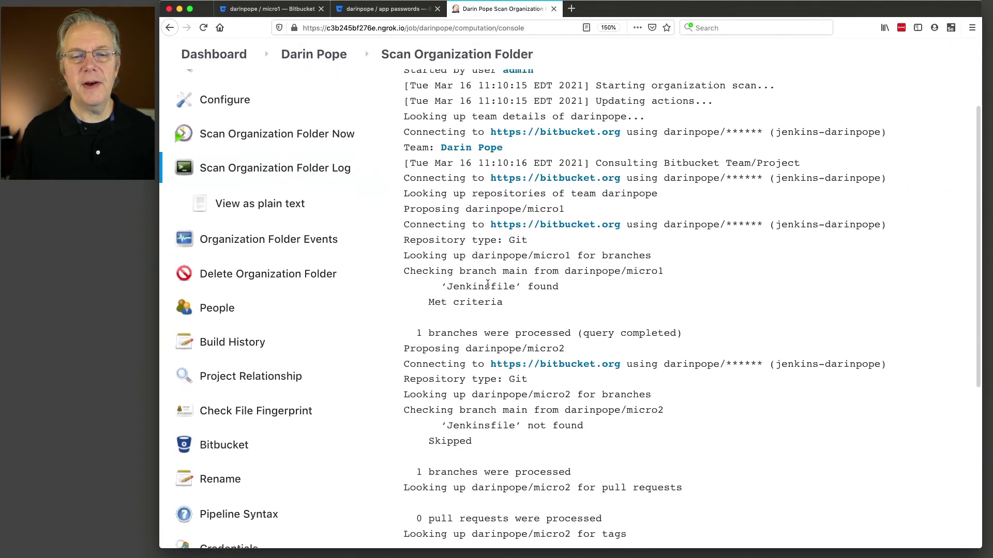
drag(586, 262, 678, 270)
click(678, 271)
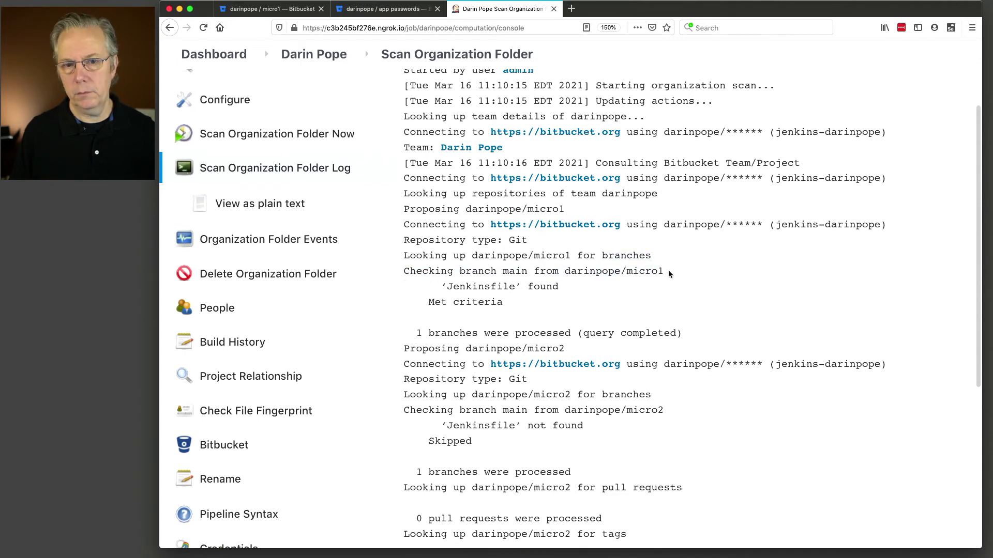
scroll(629, 292, down, 4)
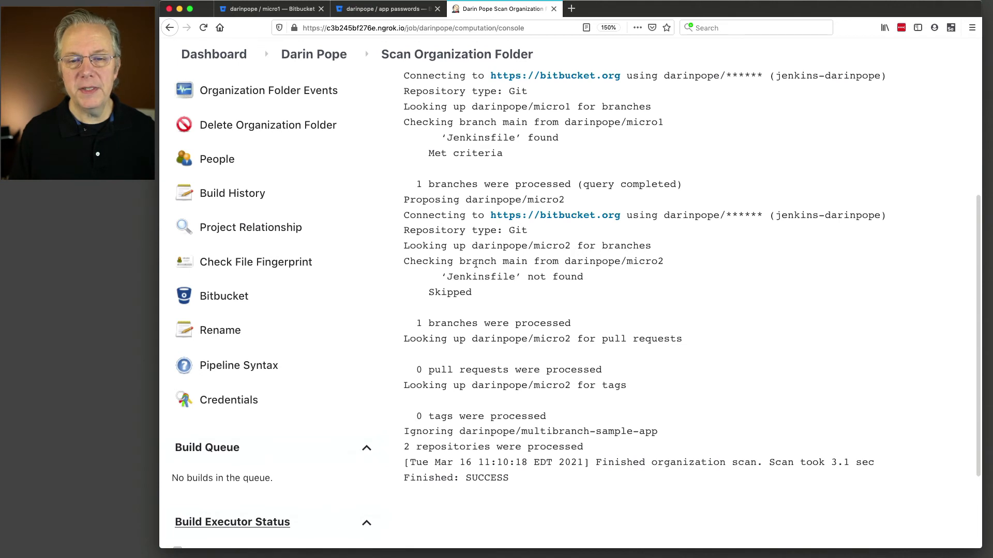
drag(476, 263, 671, 267)
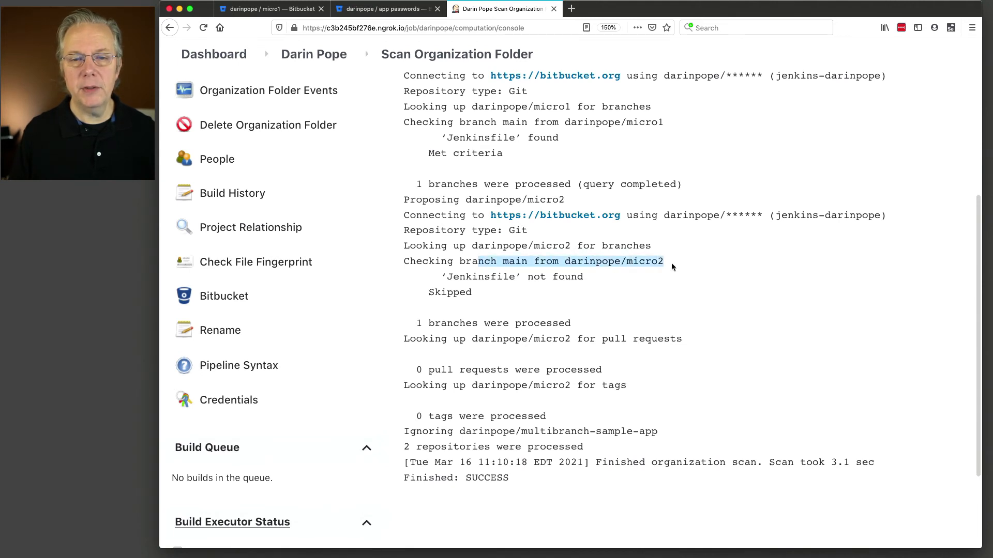
drag(444, 280, 602, 278)
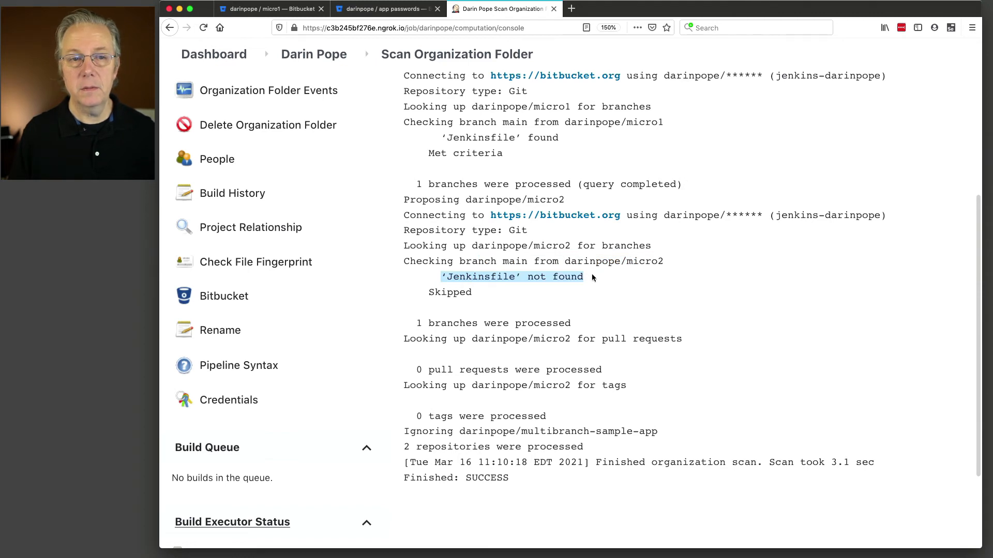
click(276, 16)
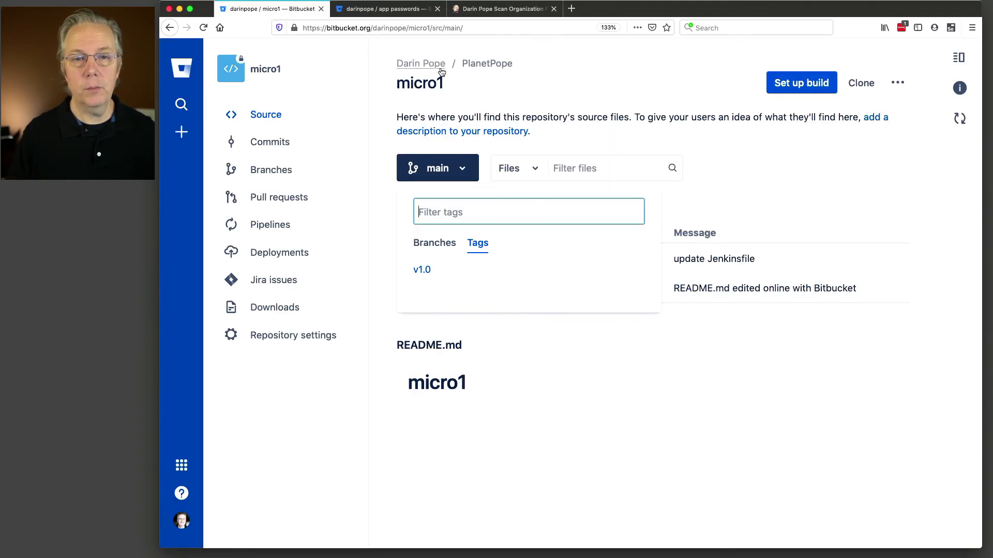
click(486, 64)
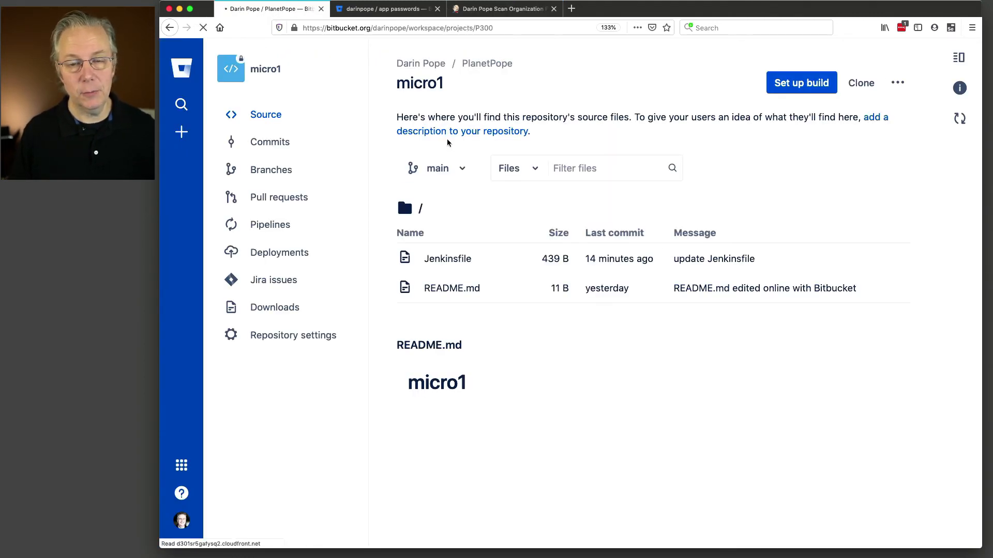
click(441, 181)
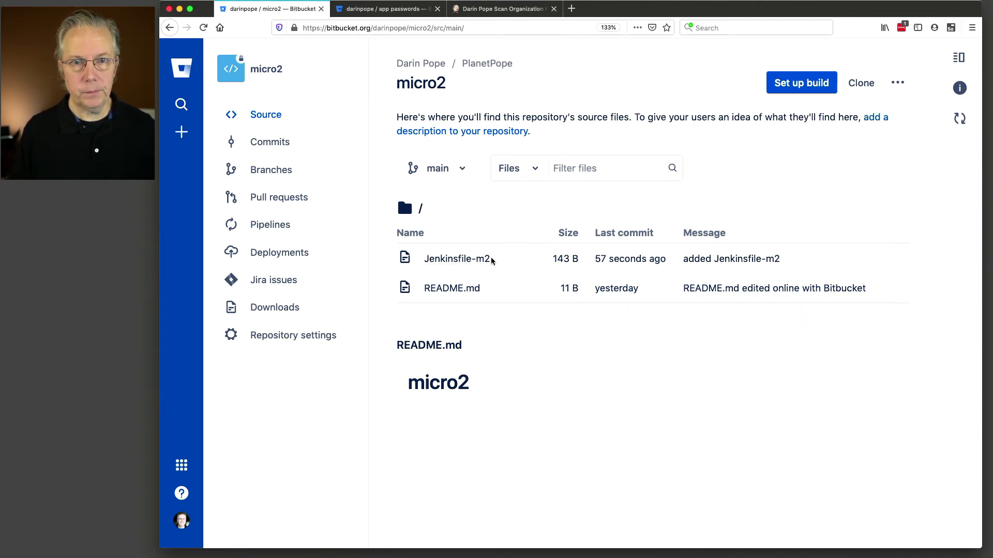
click(511, 10)
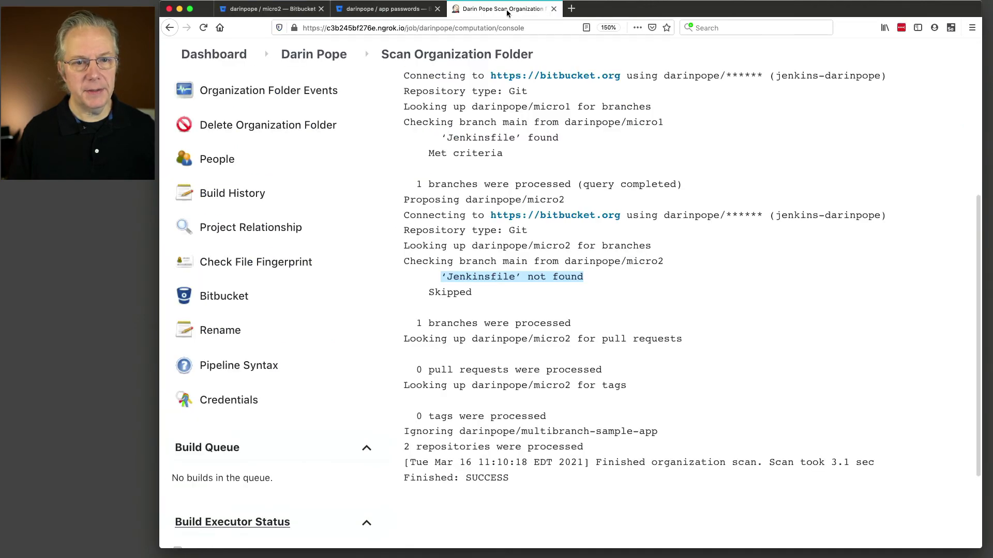
scroll(311, 186, up, 5)
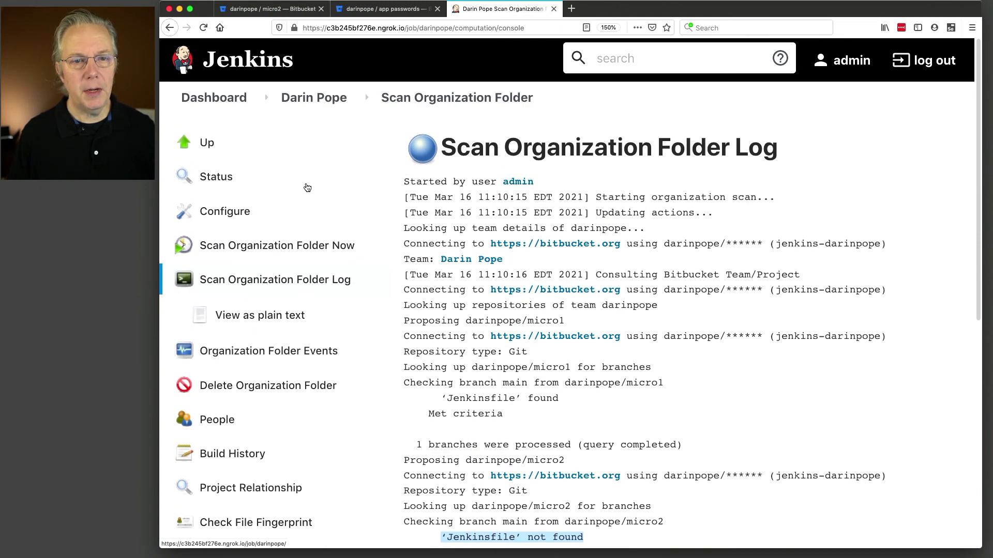
- Add a second Pipeline Jenkinsfile recognizer with script path Jenkinsfile-m2 and save the folder configuration
click(242, 211)
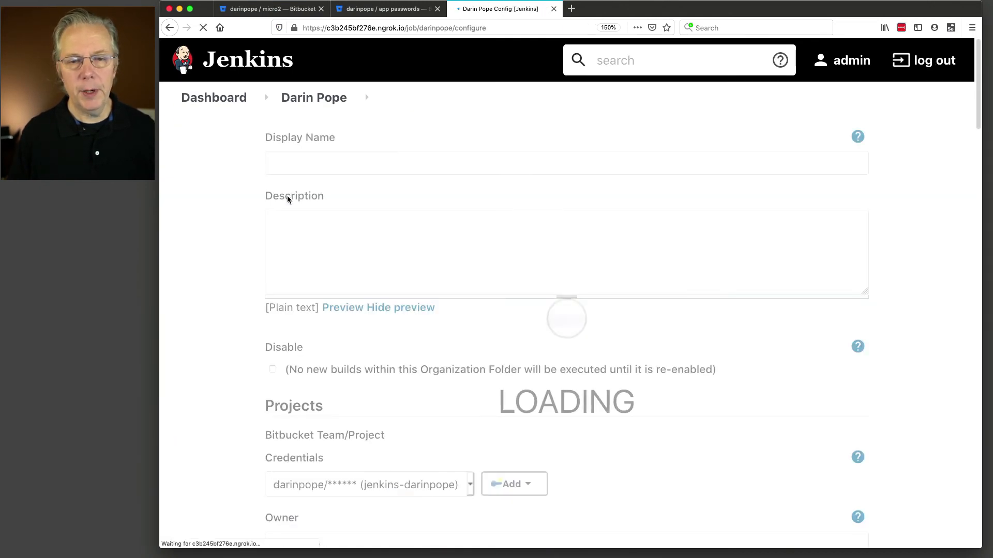
scroll(285, 206, down, 5)
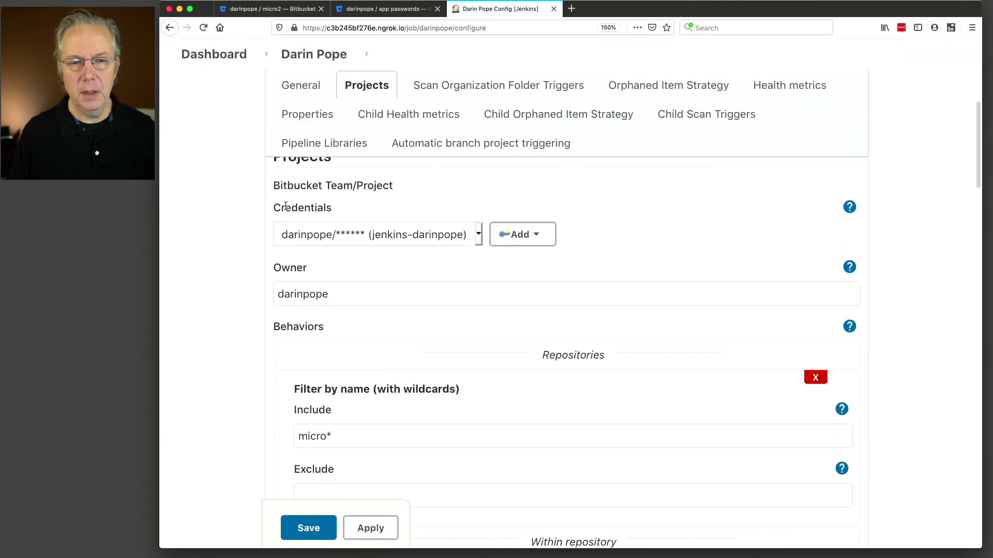
scroll(286, 206, down, 10)
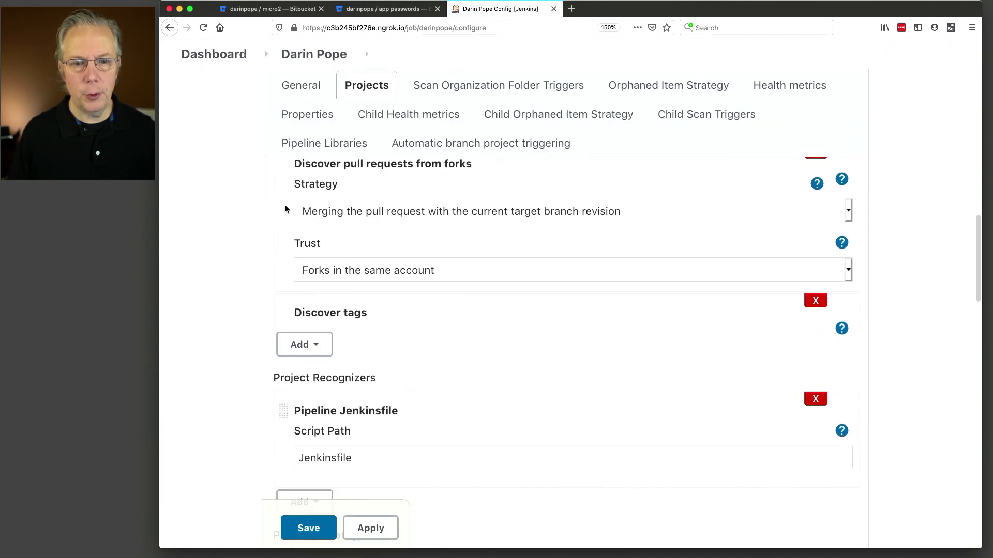
scroll(286, 209, down, 5)
click(316, 267)
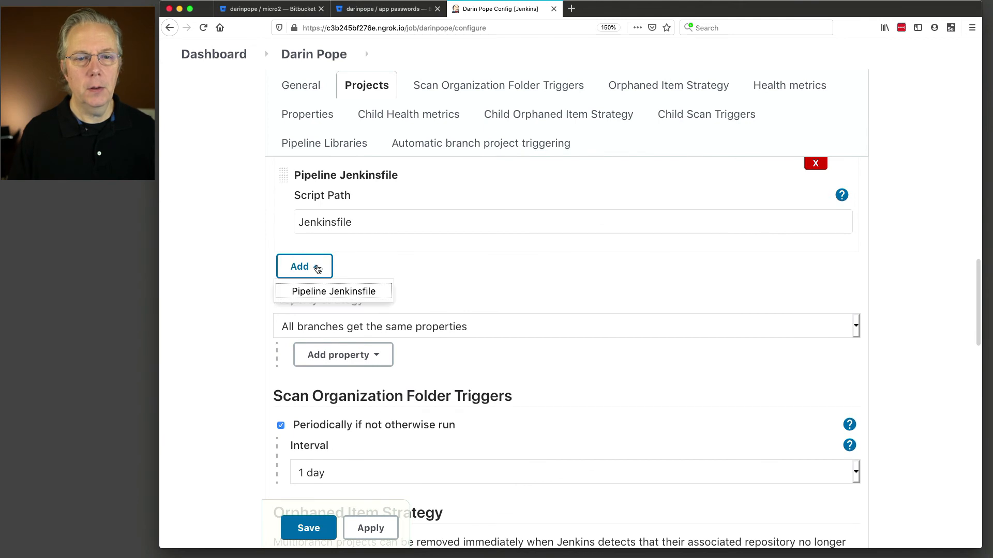
click(333, 291)
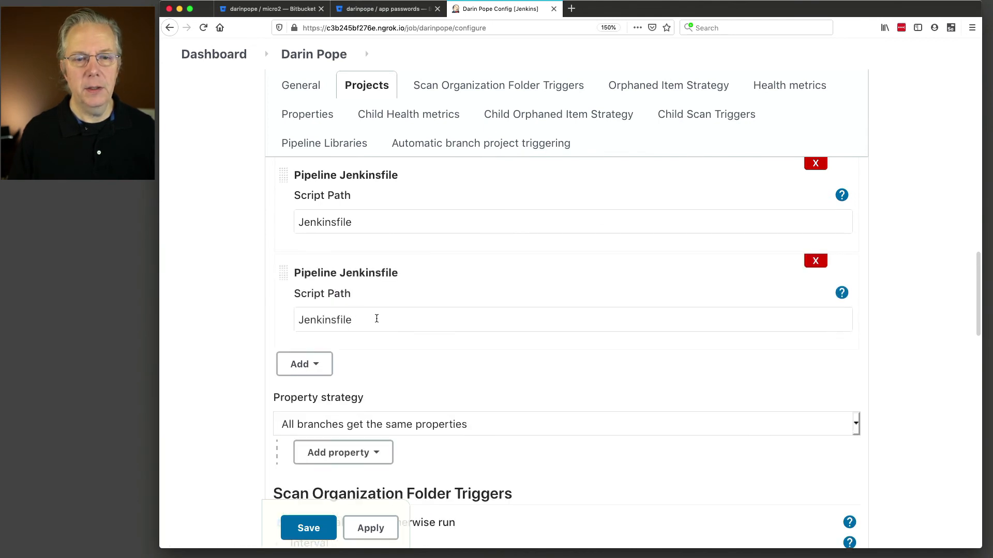
click(376, 319)
text(-)
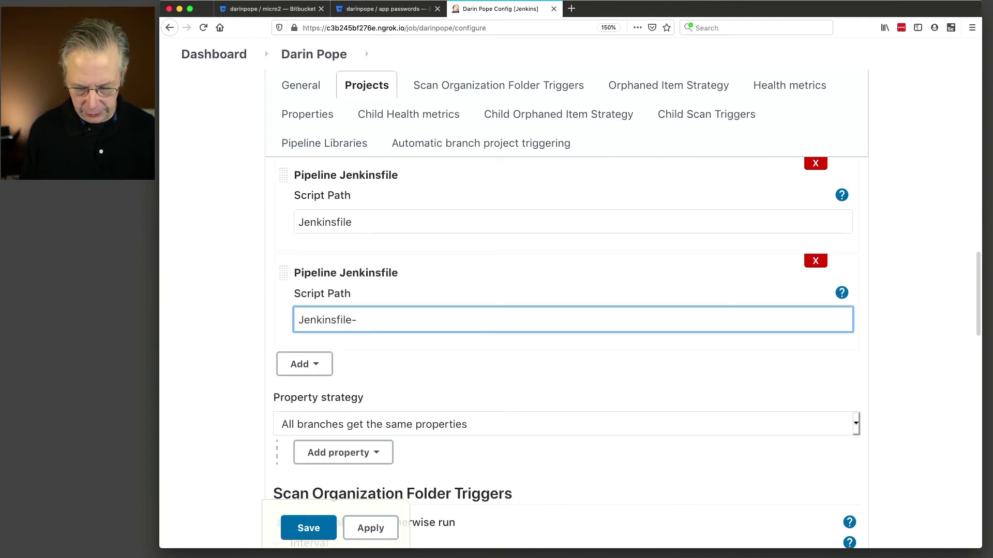
text(m2)
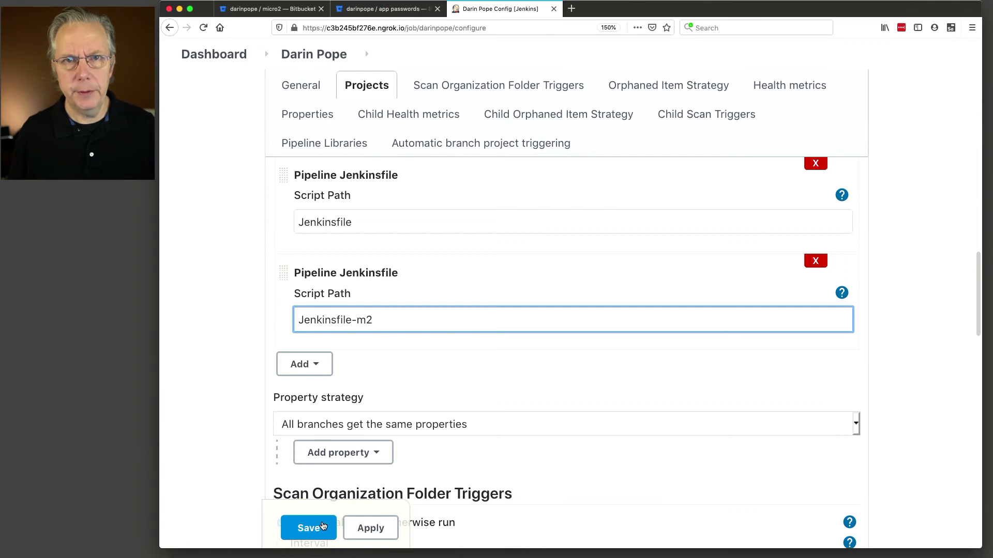
click(322, 526)
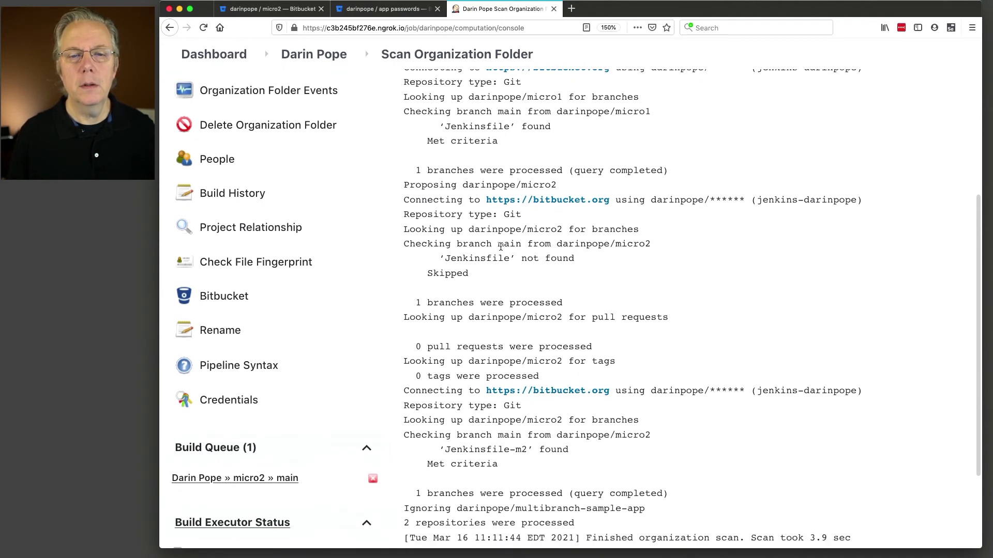
- Confirm in the scan log that micro2 found 'Jenkinsfile-m2', then return to the folder overview
drag(498, 246, 650, 246)
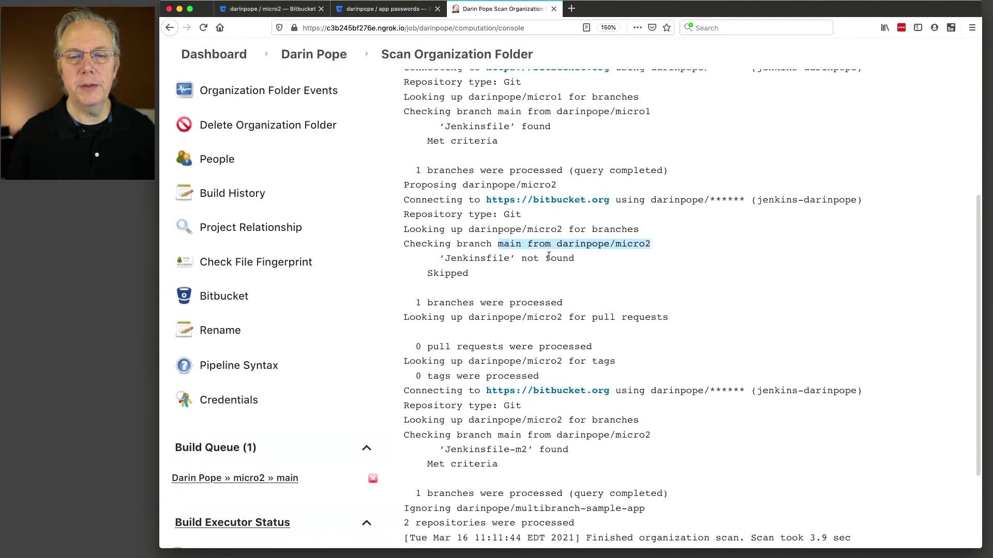
drag(440, 259, 580, 261)
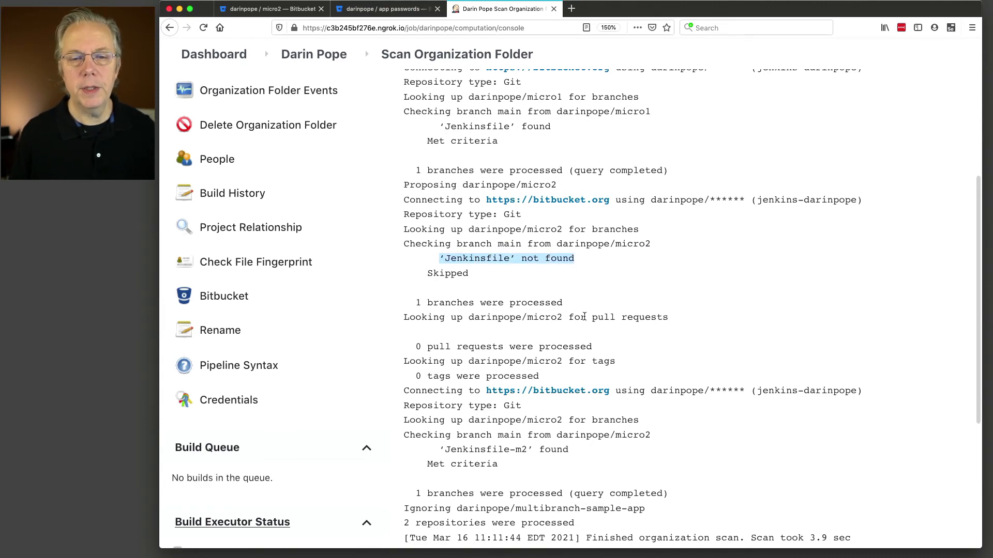
scroll(584, 317, down, 3)
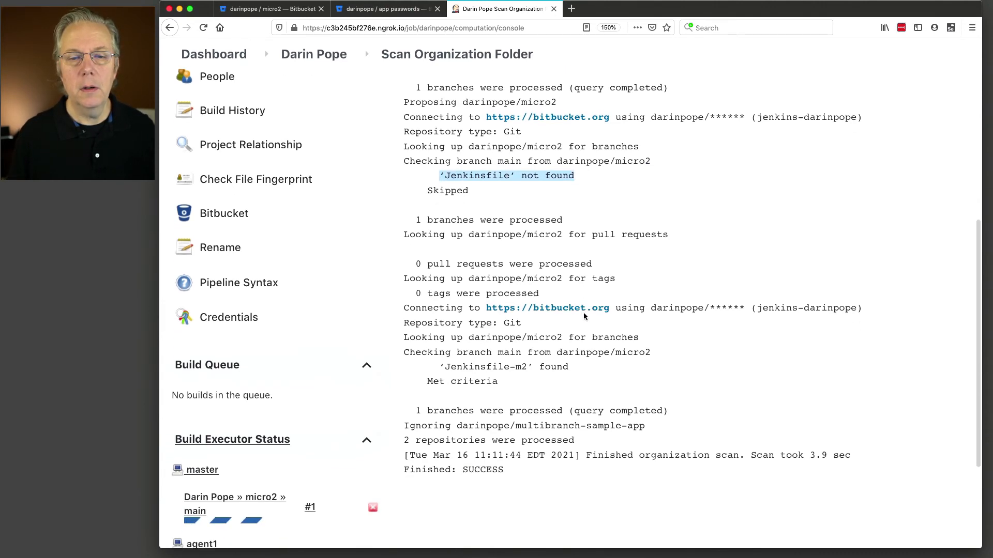
scroll(583, 312, down, 2)
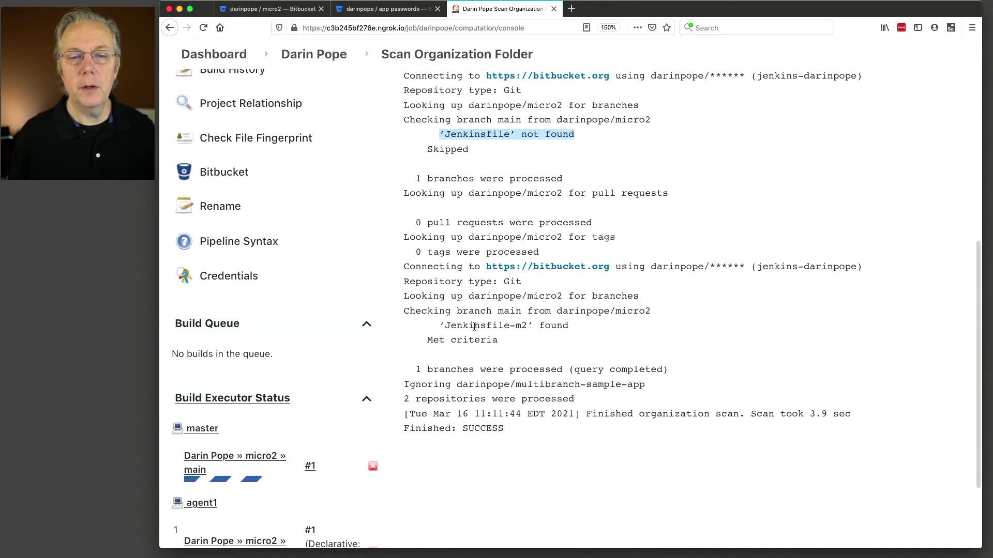
drag(440, 326, 590, 322)
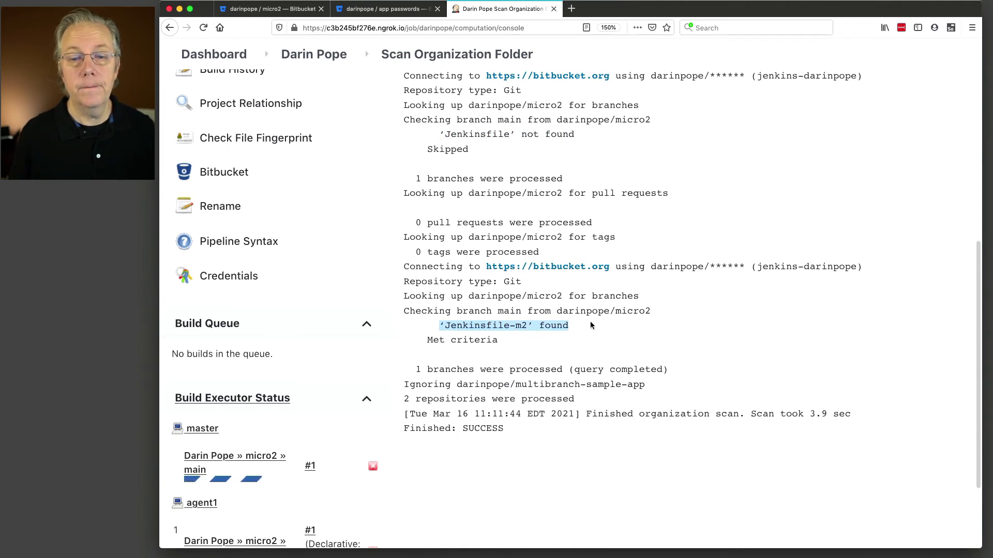
drag(498, 384, 622, 386)
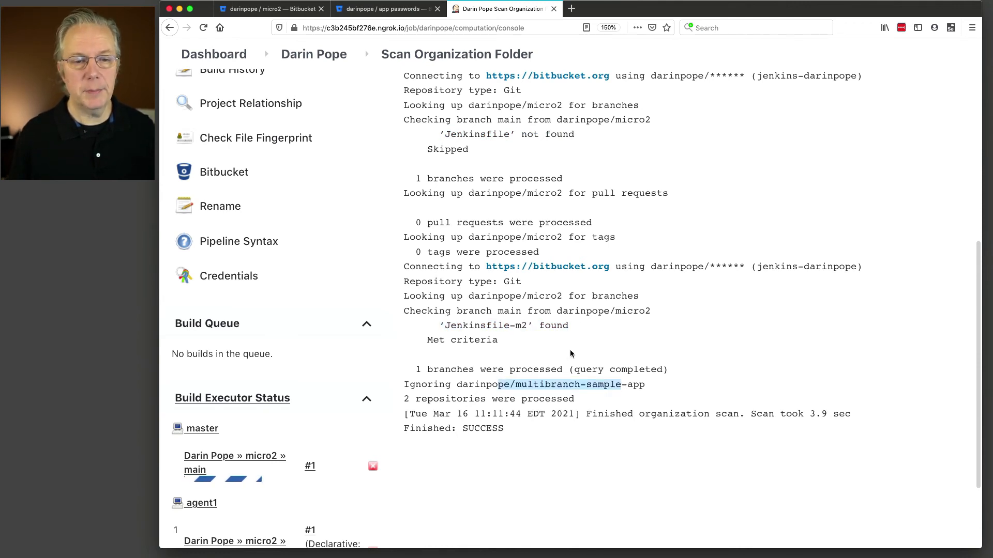
click(319, 55)
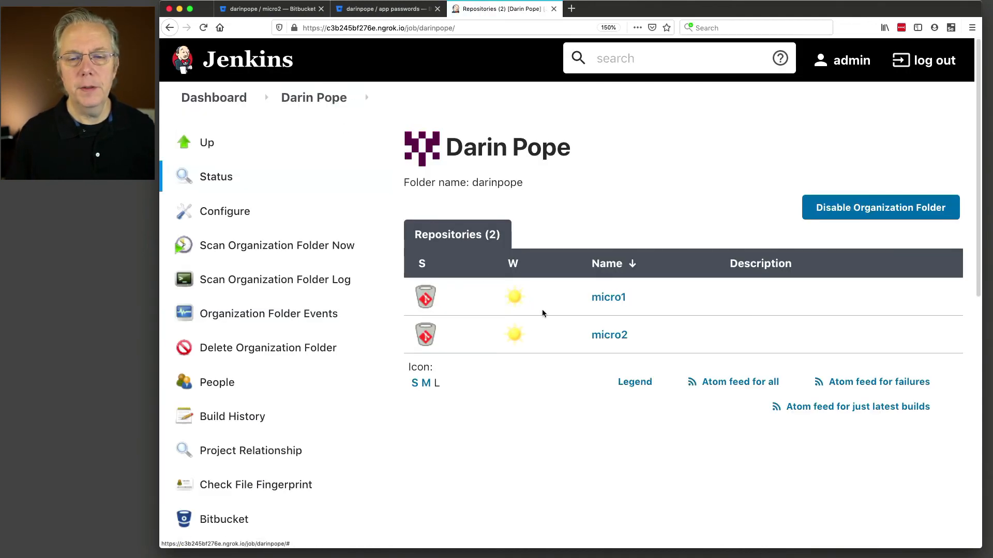
- Review the full console output of micro2 main build #1, then return to the organization folder
click(609, 337)
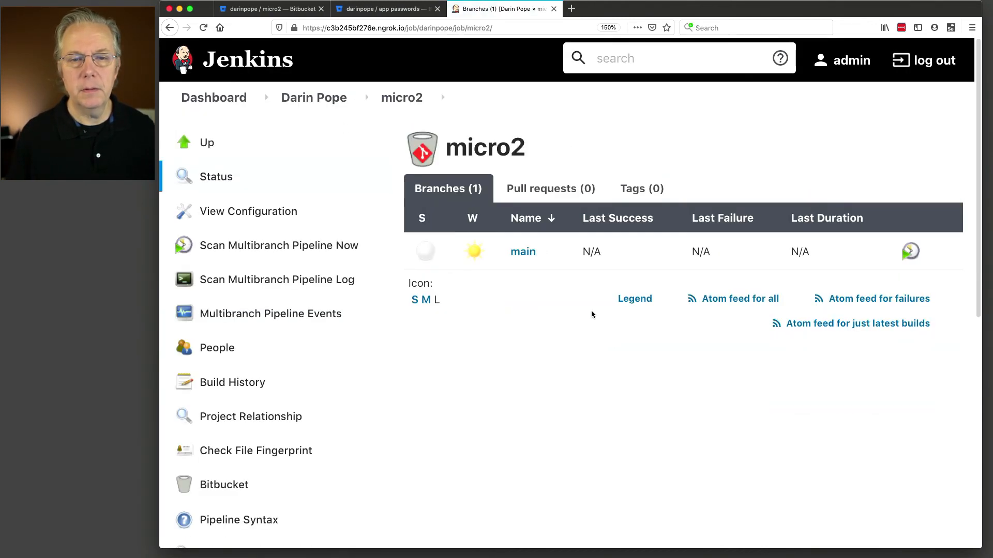
click(523, 254)
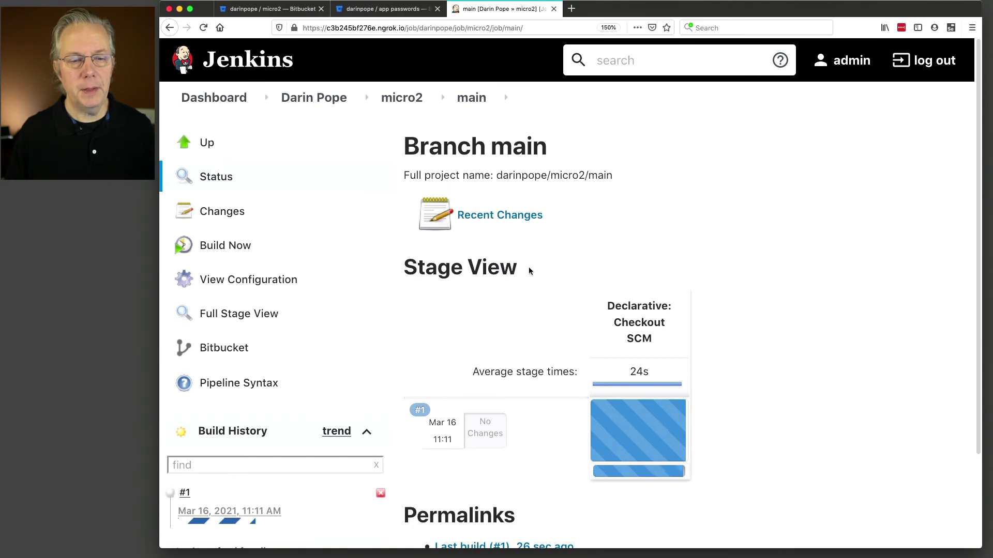
click(217, 521)
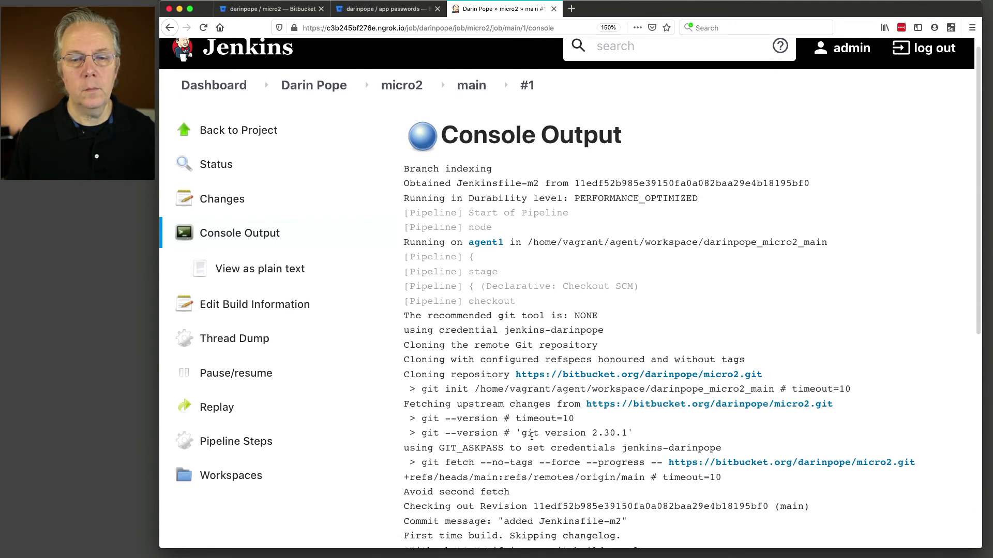
scroll(532, 436, down, 5)
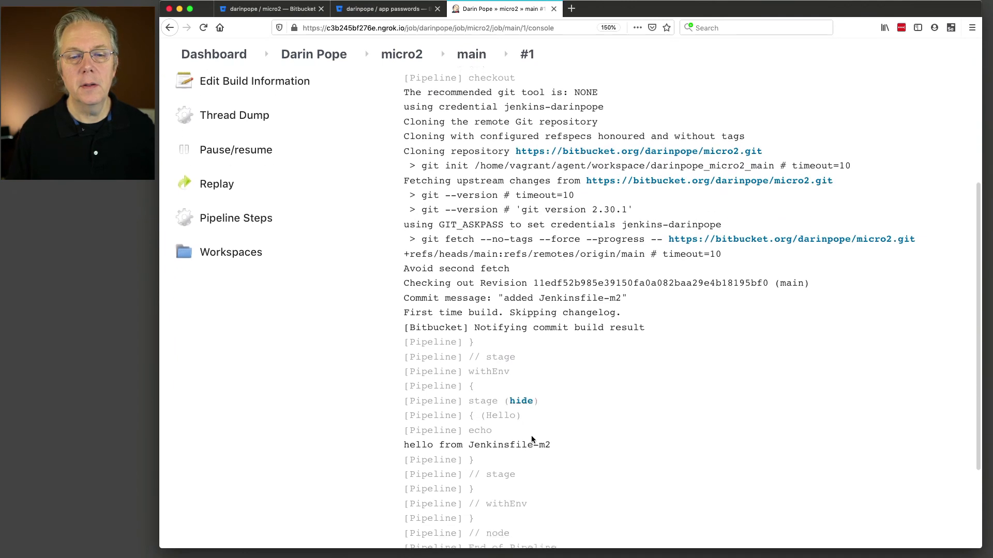
scroll(531, 438, down, 3)
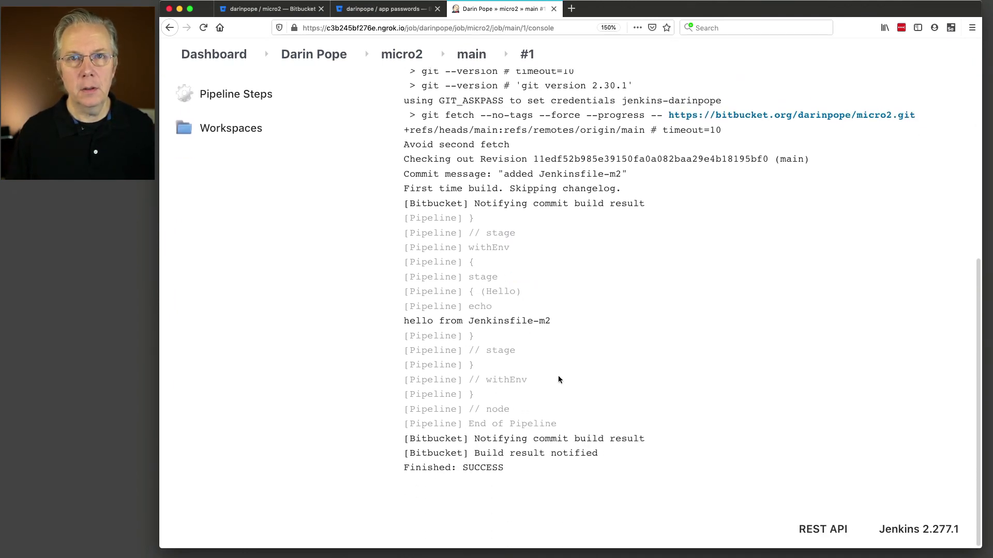
click(340, 60)
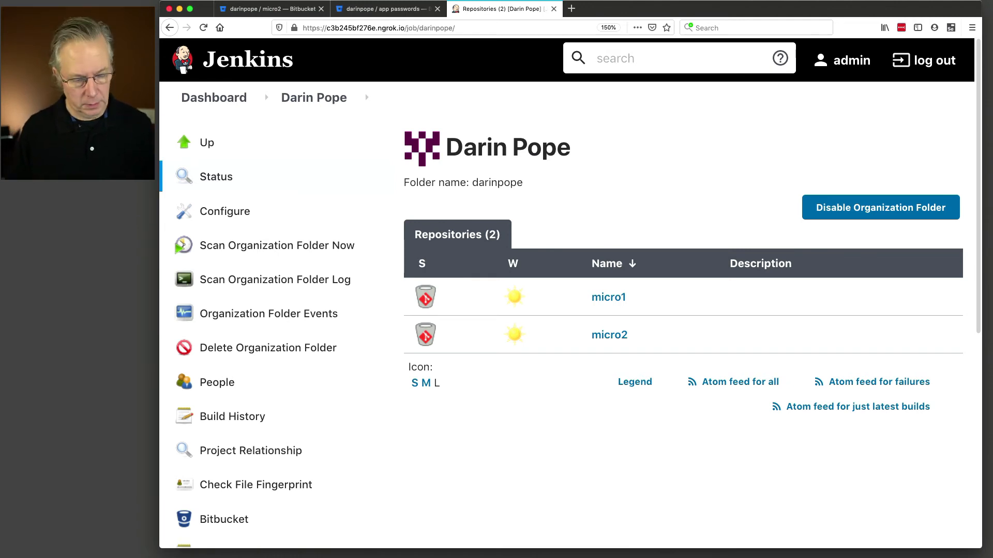
- Copy Jenkinsfile-m2 to a new Jenkinsfile in the micro2 repository
key(super+Tab)
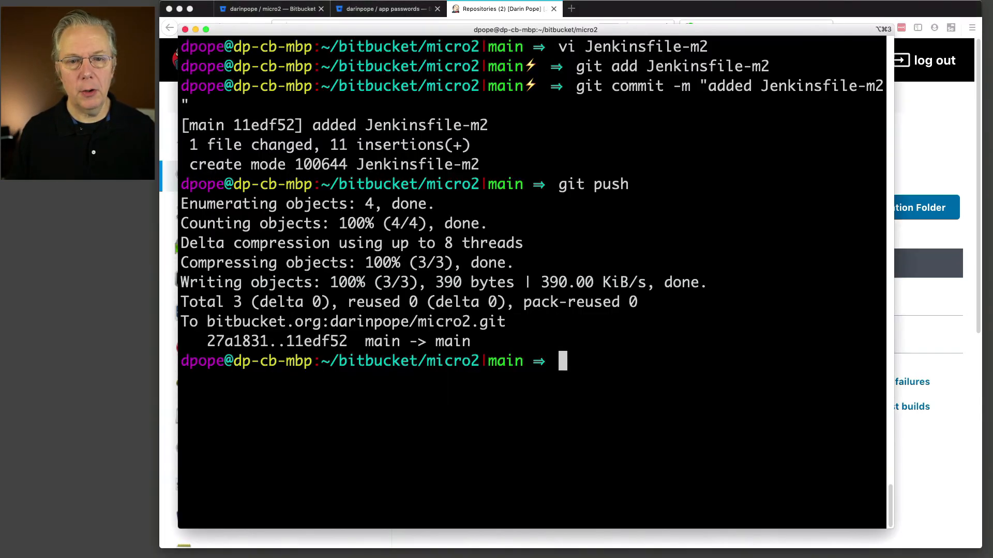
text(ll)
key(Return)
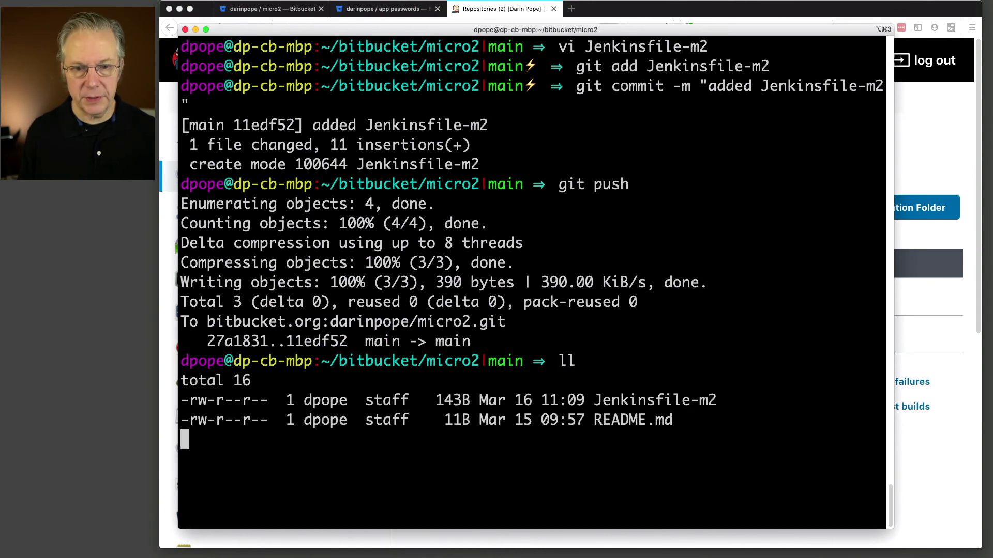
text(cp )
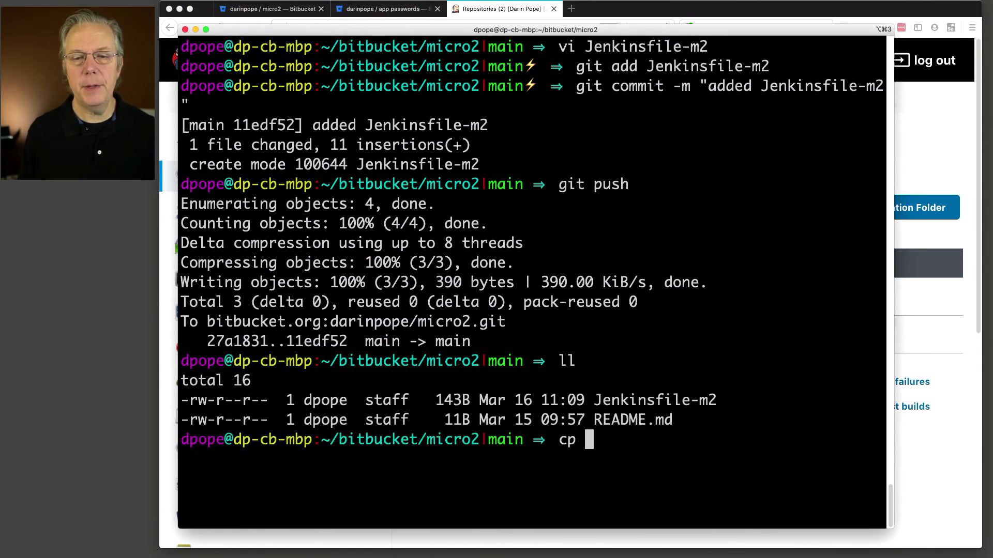
text(Je)
key(Tab)
text(Je)
key(Tab)
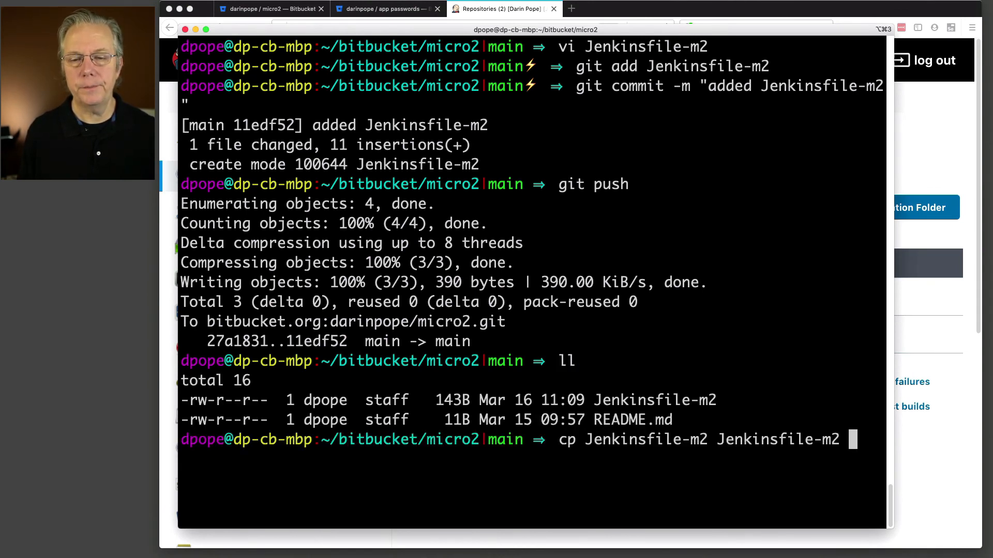
key(BackSpace)
key(BackSpace)
key(BackSpace)
key(BackSpace)
key(Return)
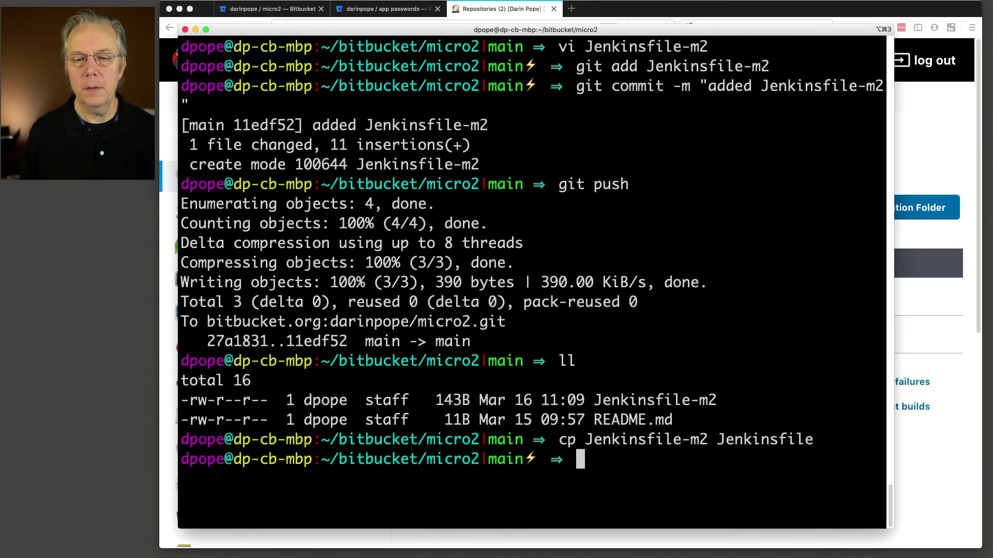
- Edit the Jenkinsfile in vi so it echoes 'hello from Jenkinsfile', and save it
text(vi Jen)
key(Tab)
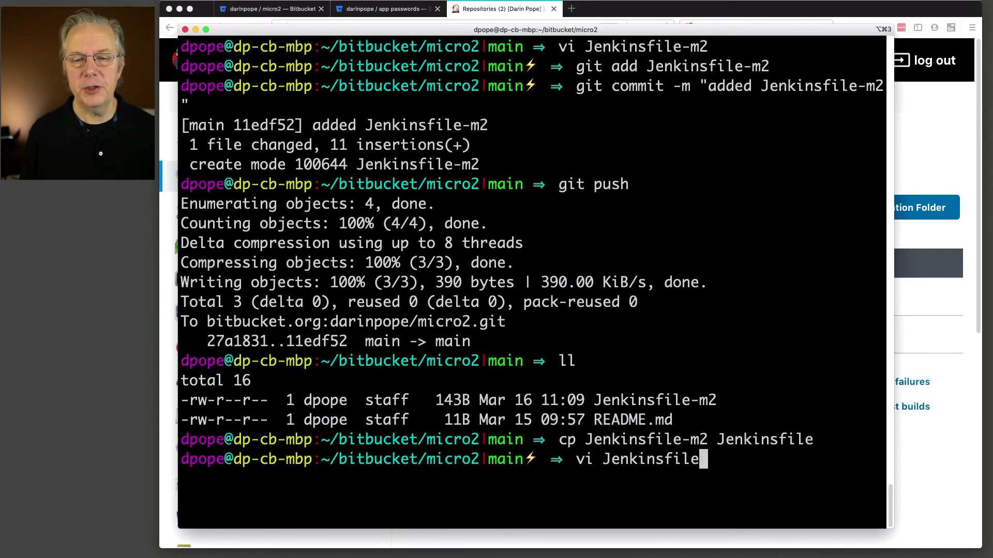
key(Return)
key(A)
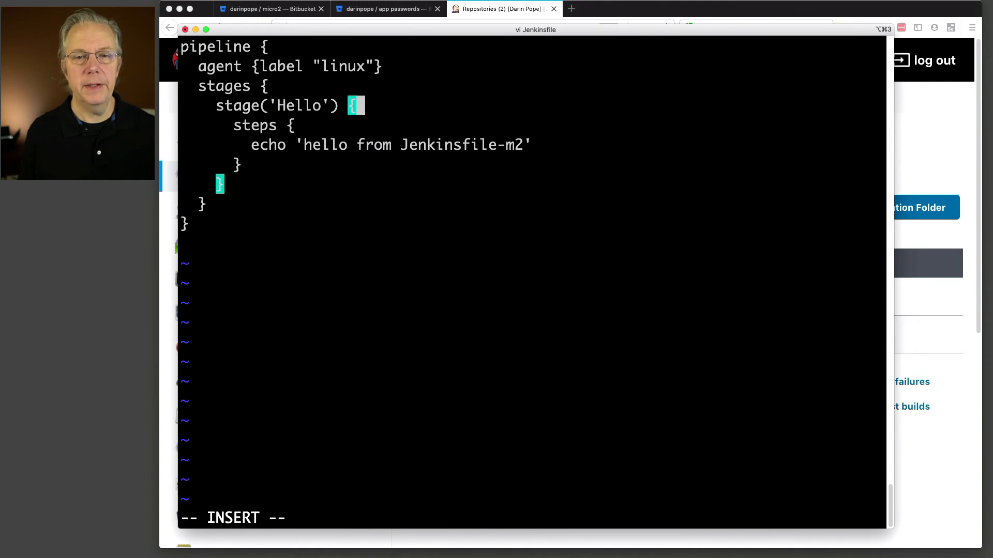
key(Escape)
key(j)
key(j)
key(A)
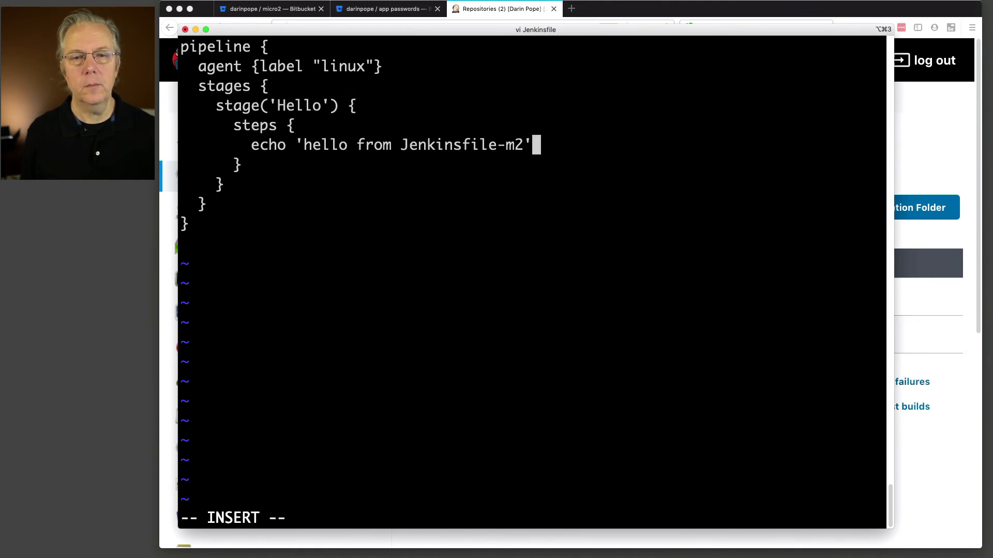
key(Escape)
key(b)
key(shift+x)
key(x)
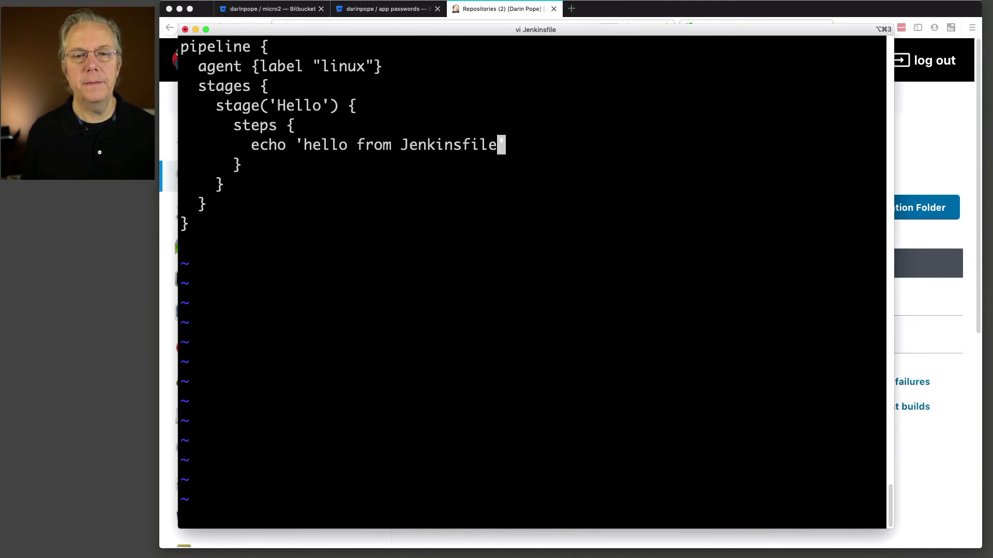
key(j)
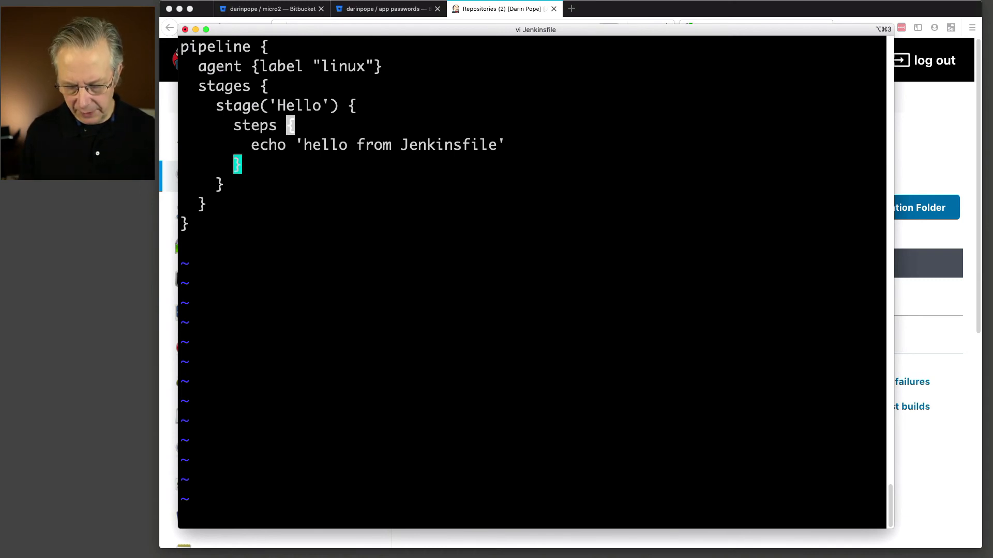
text(:wq)
key(Return)
- Commit the Jenkinsfile as "added Jenkinsfile" and push it to main
text(gi)
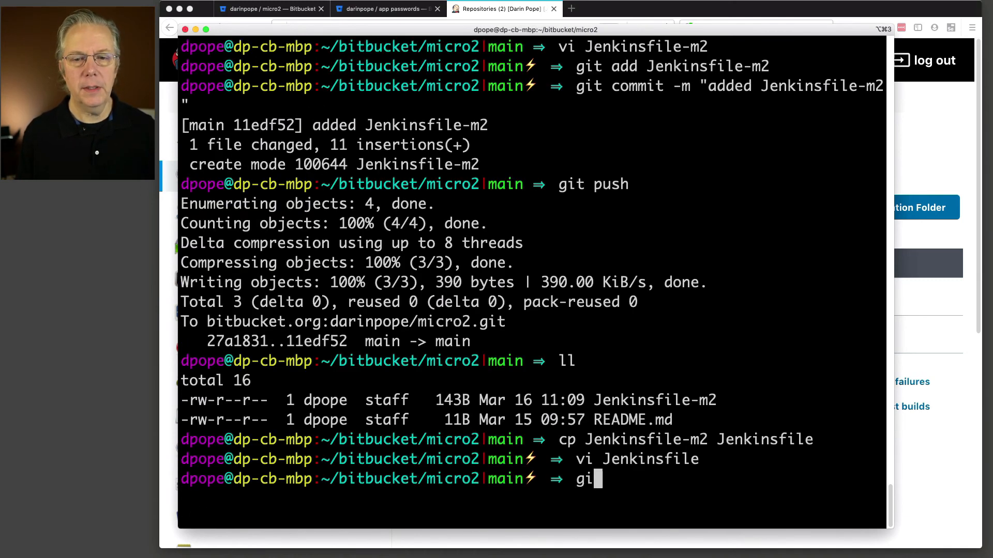
text(t add Je)
key(Tab)
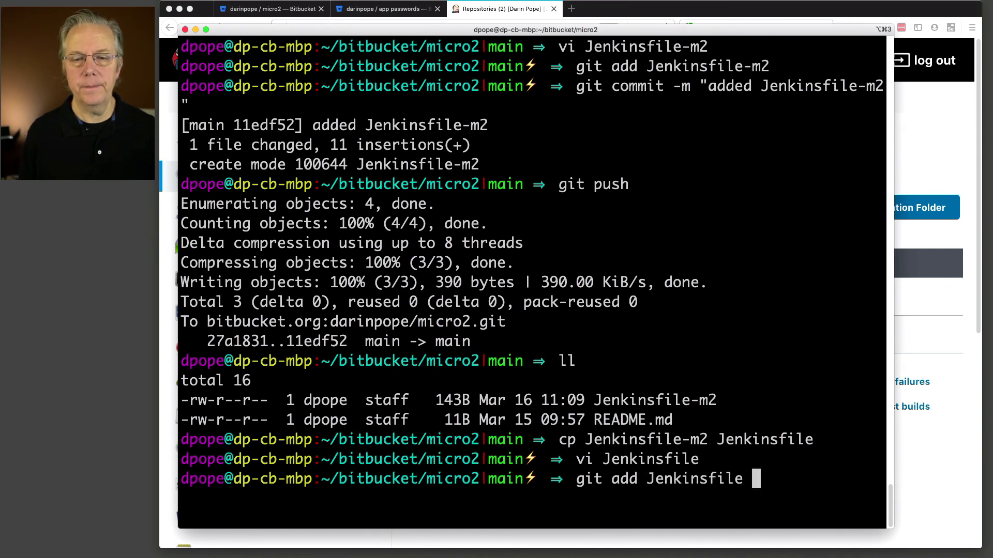
key(Return)
text(git commit )
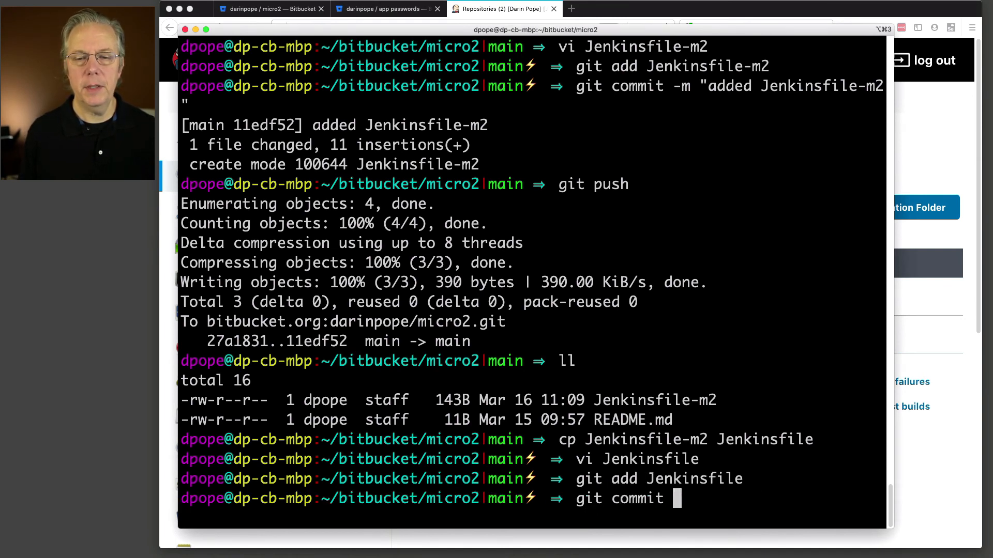
text(-m "add)
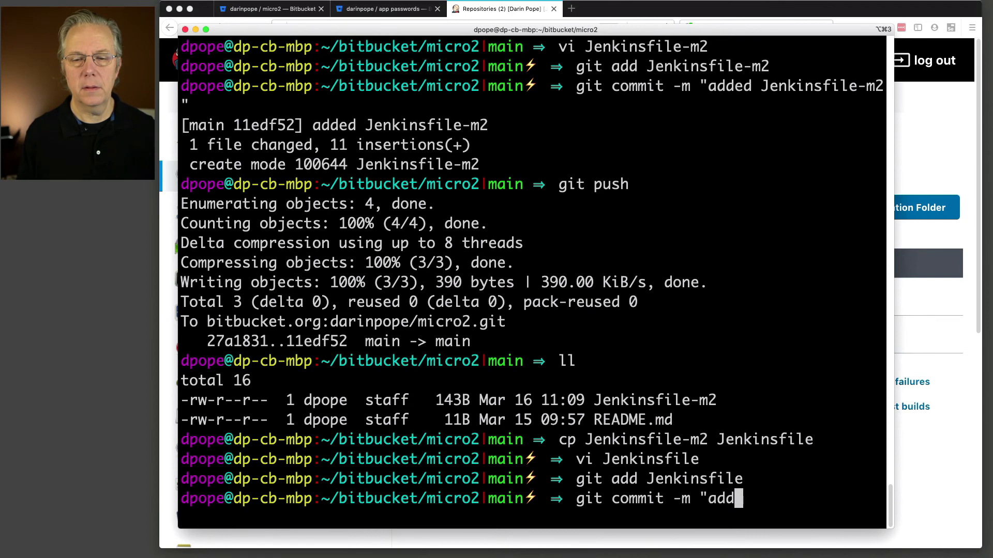
text(ed Jenkinsfile")
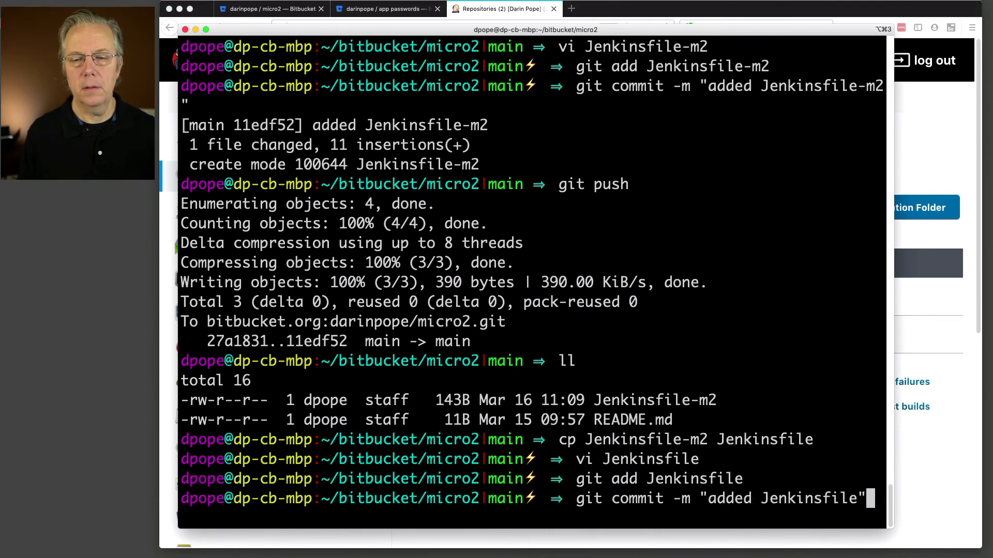
key(Return)
text(gi t push)
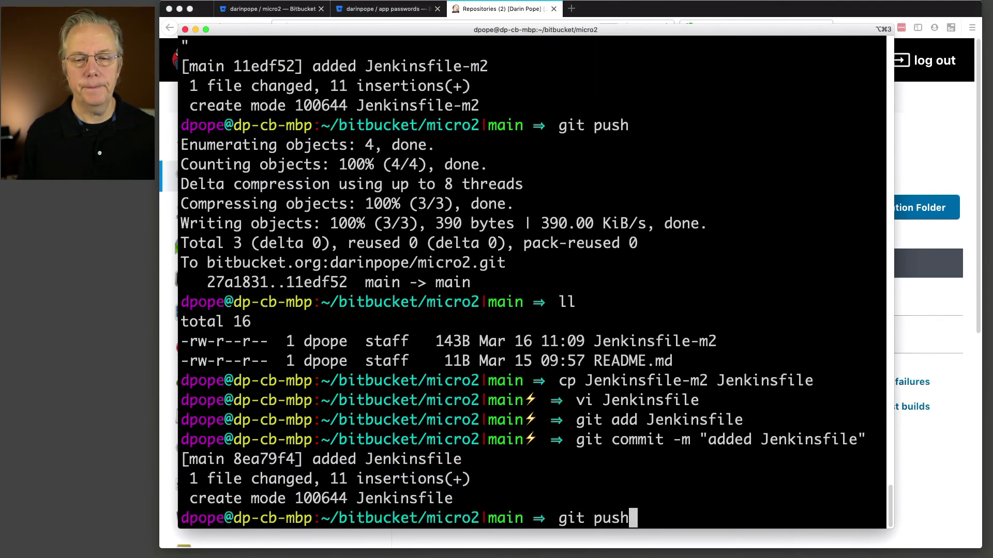
key(Return)
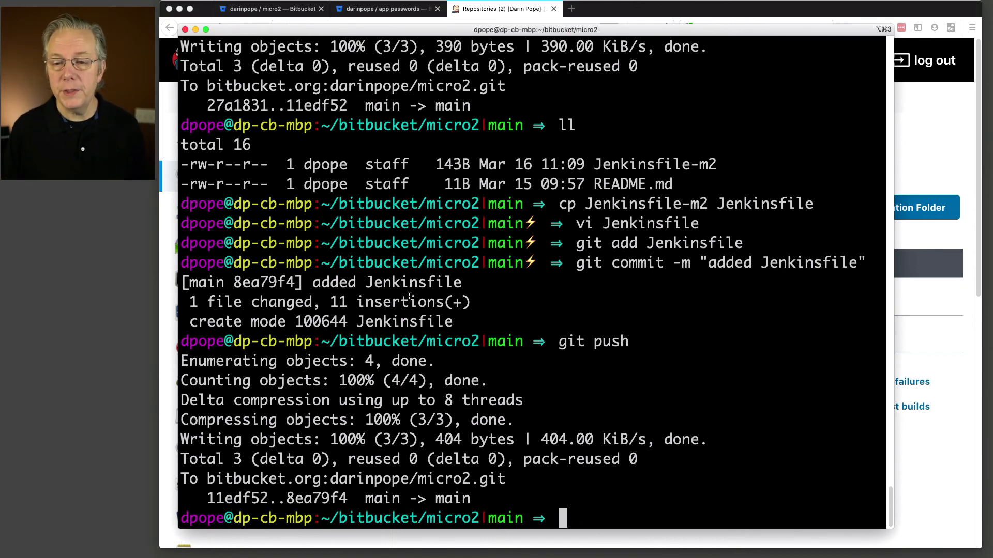
- Check that micro2 main build #2's console shows Jenkinsfile-m2, then return to the organization folder
click(932, 504)
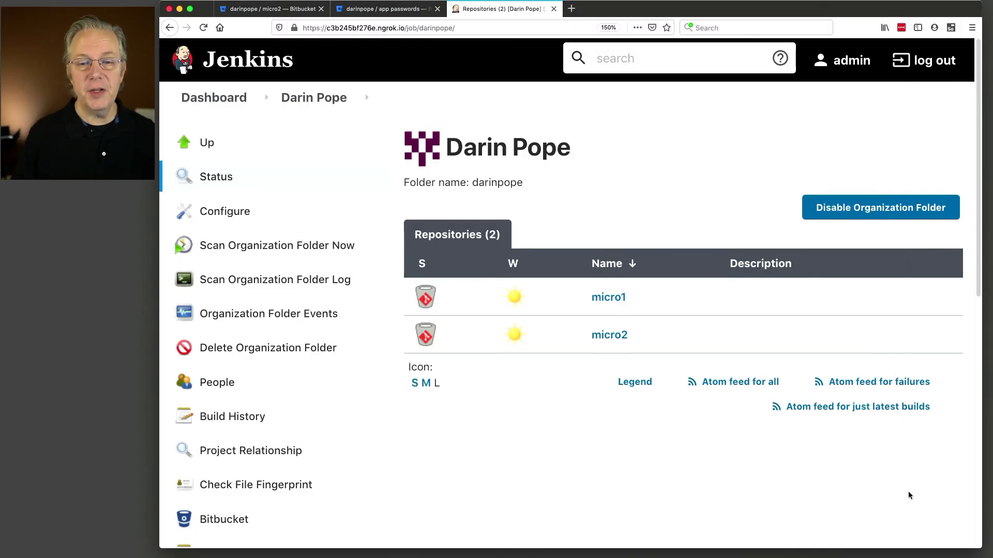
click(610, 336)
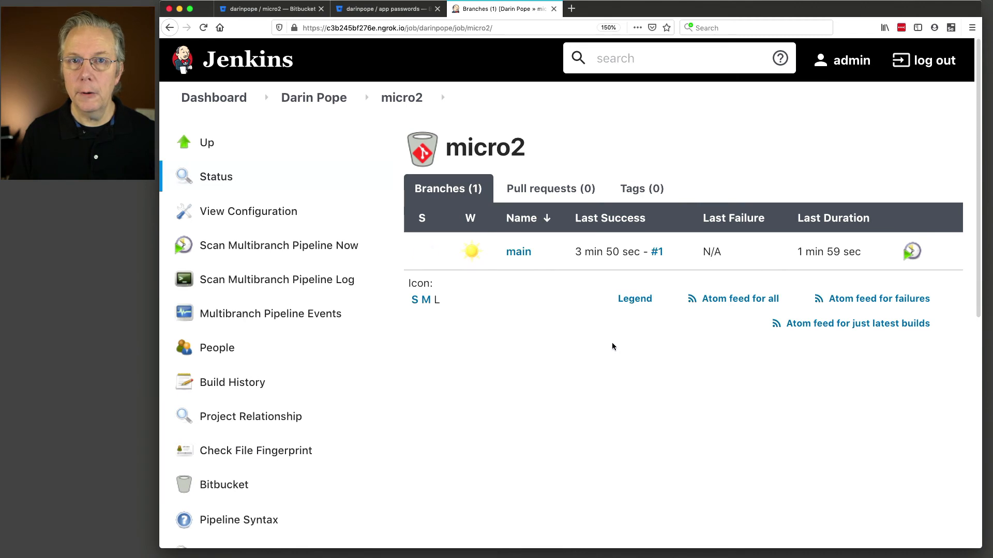
click(517, 252)
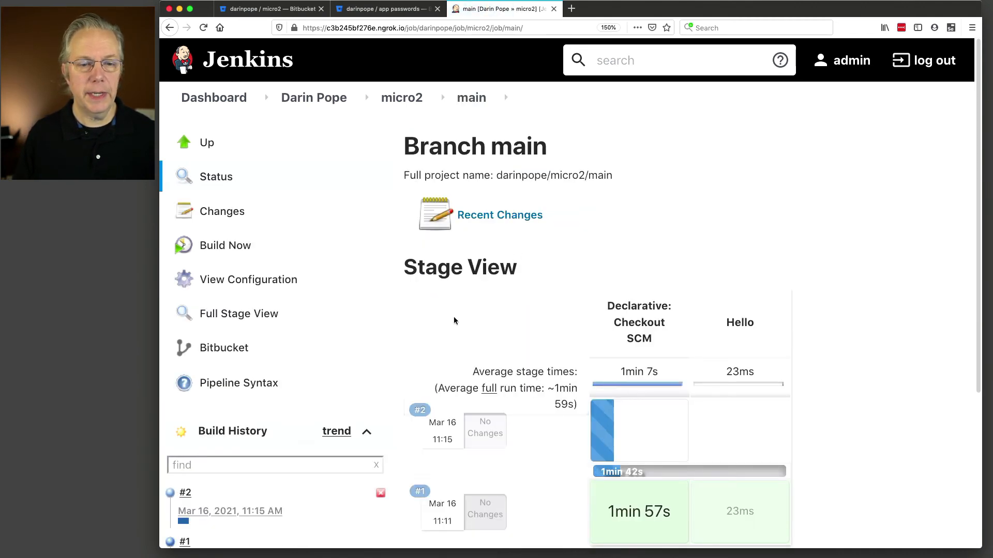
click(171, 493)
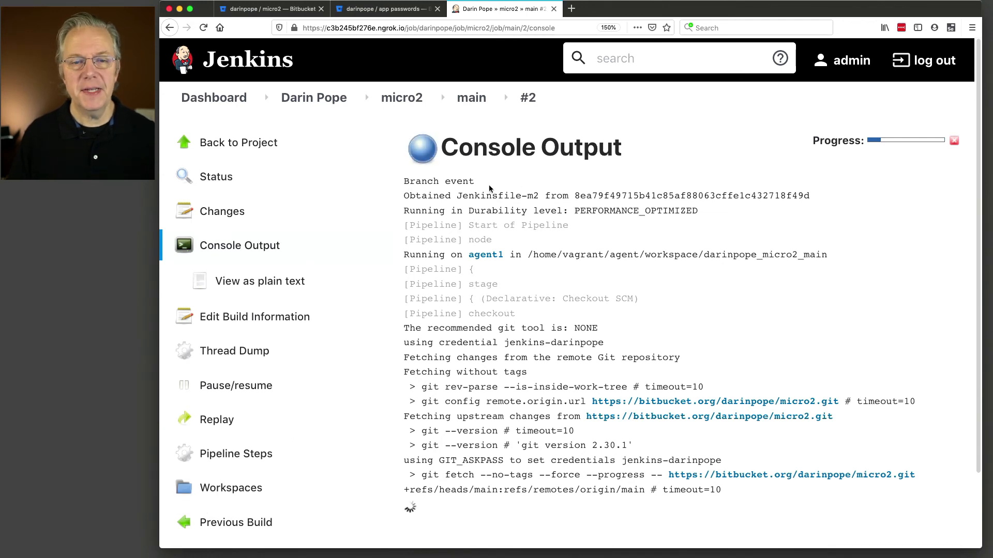
drag(457, 198, 540, 199)
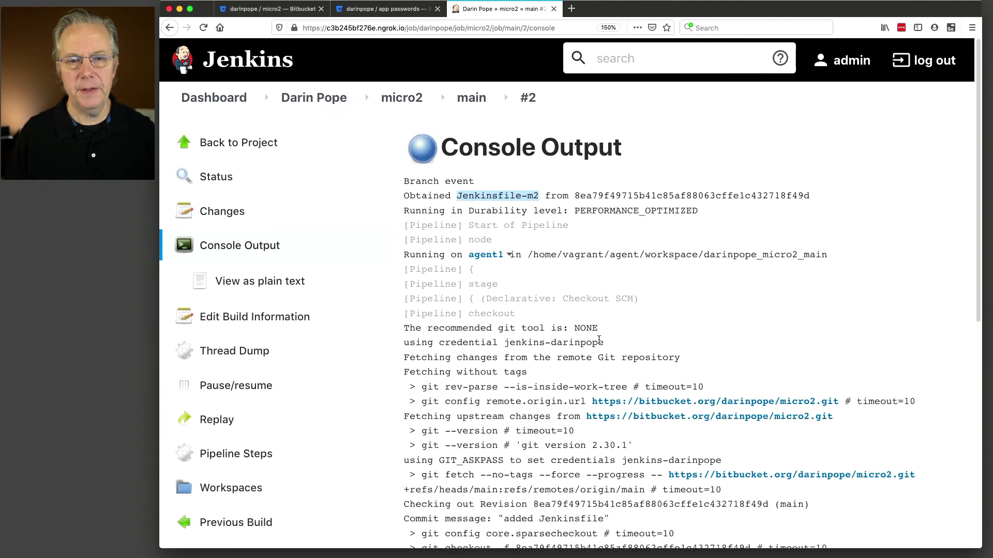
scroll(598, 340, down, 5)
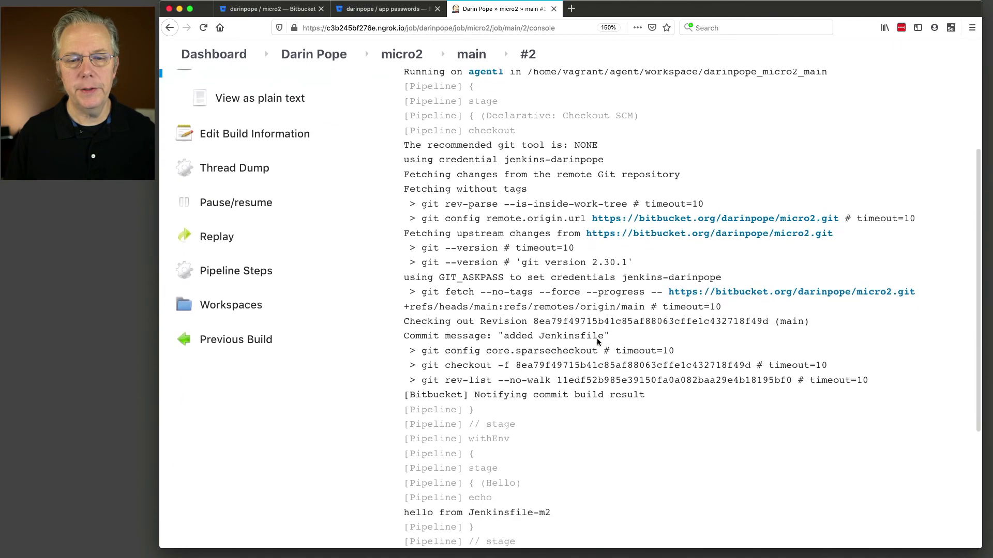
scroll(597, 341, down, 1)
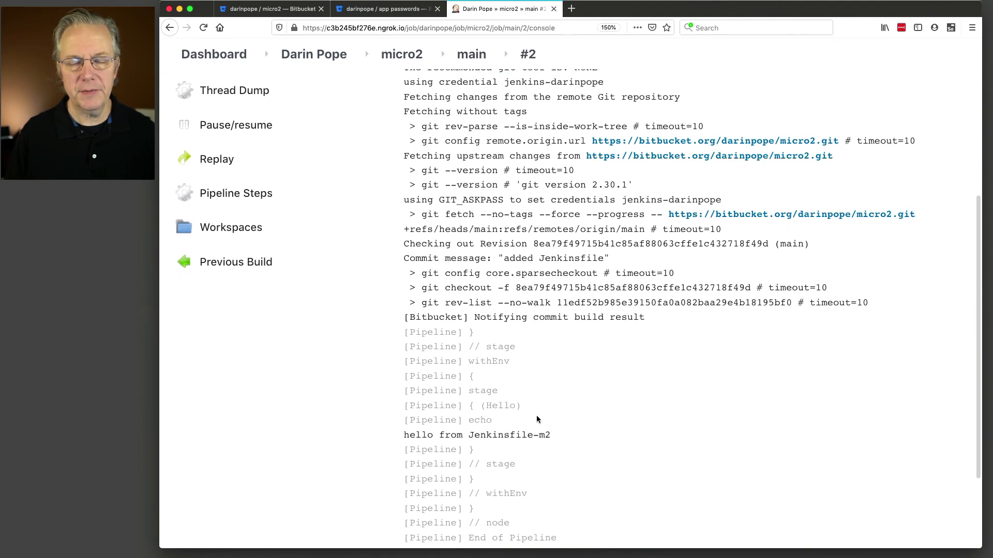
scroll(537, 419, up, 6)
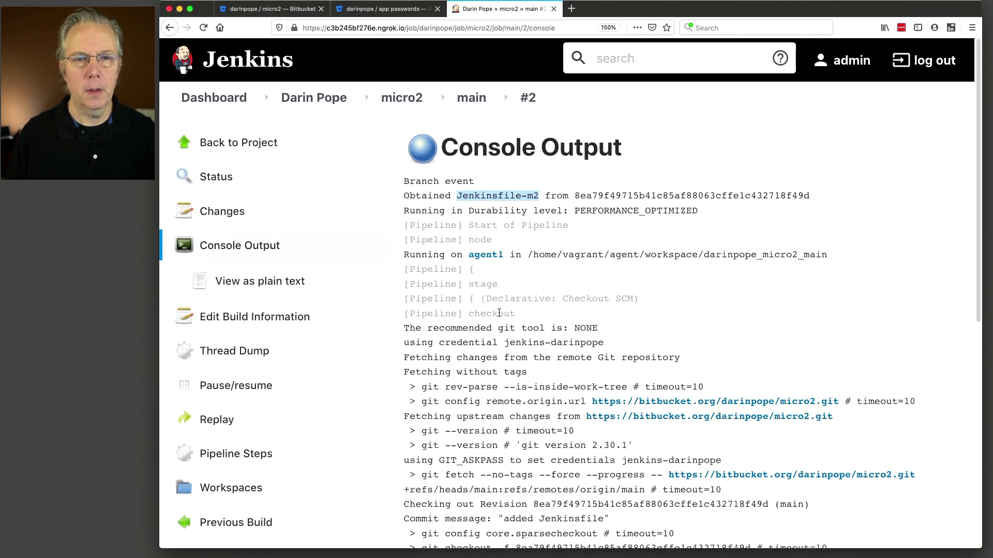
click(318, 99)
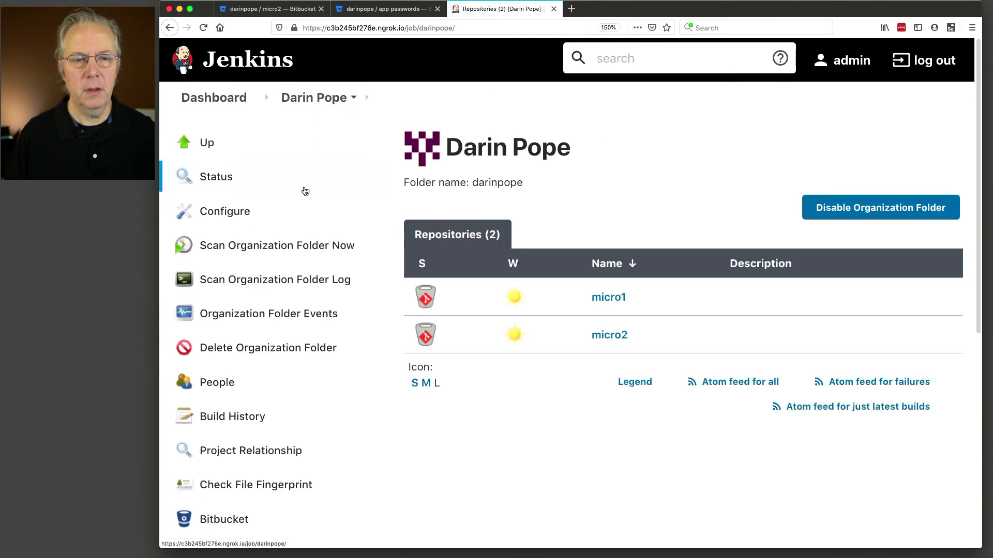
- Review micro2's results in the existing organization scan log
click(312, 285)
scroll(550, 313, down, 3)
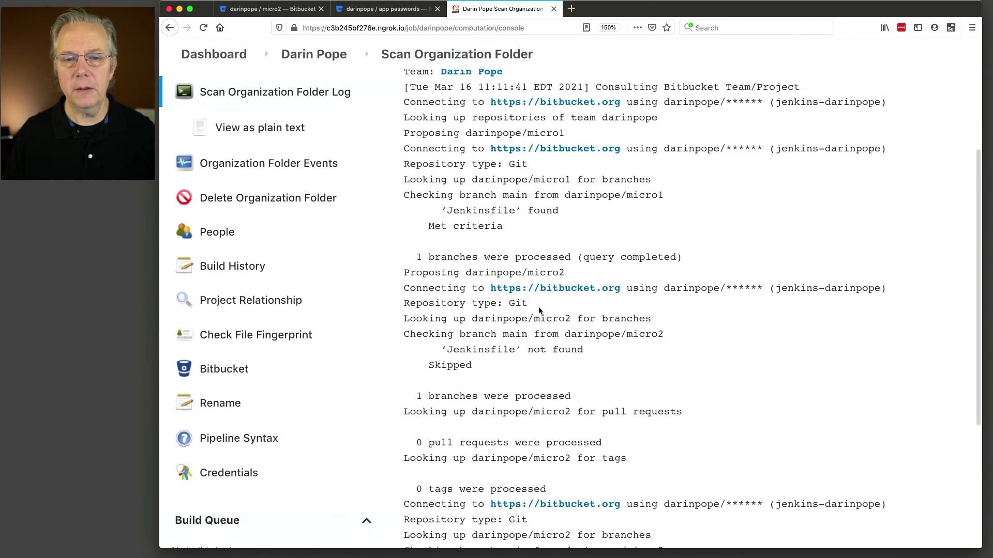
scroll(538, 310, down, 5)
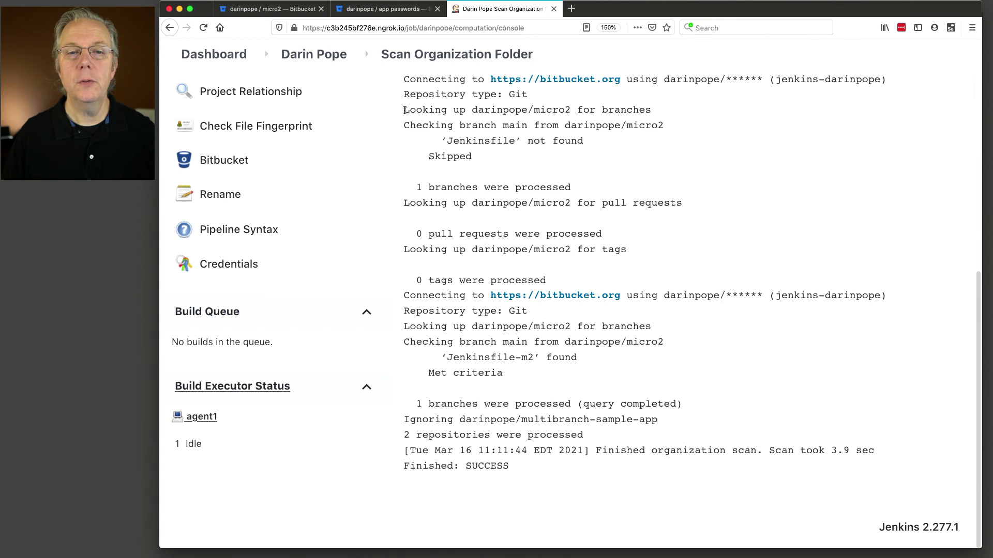
drag(405, 110, 687, 382)
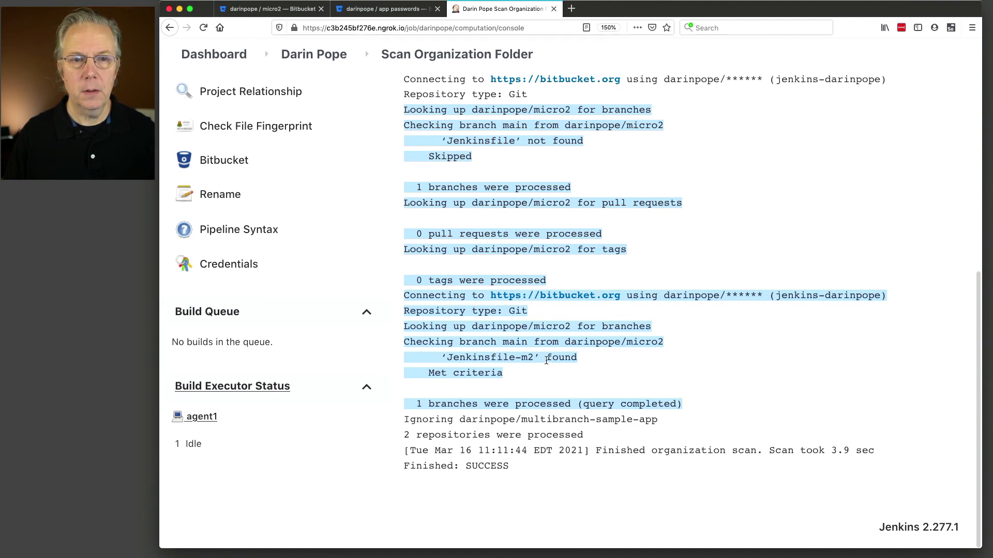
scroll(370, 231, up, 10)
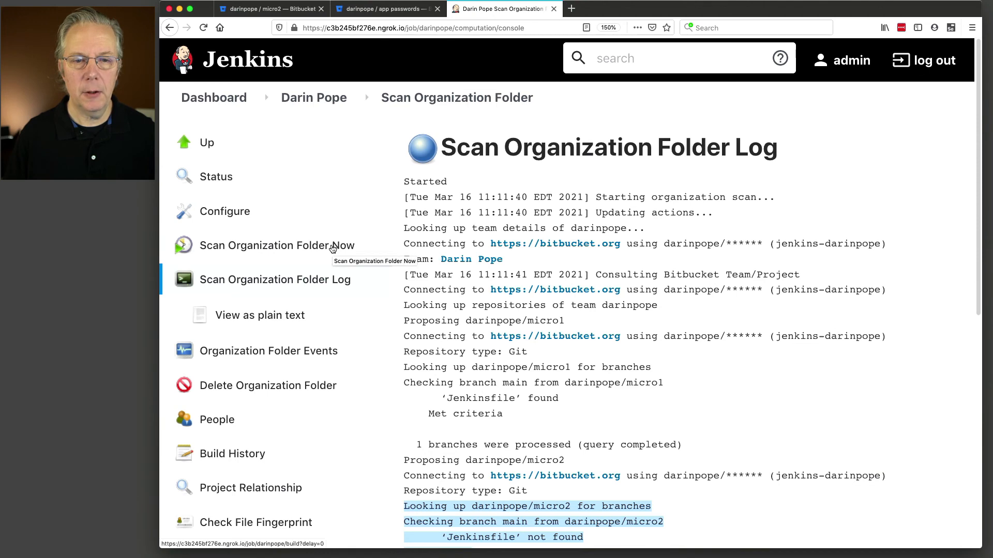
- Run a new organization scan, confirm micro2's main found 'Jenkinsfile', and open micro2
click(332, 249)
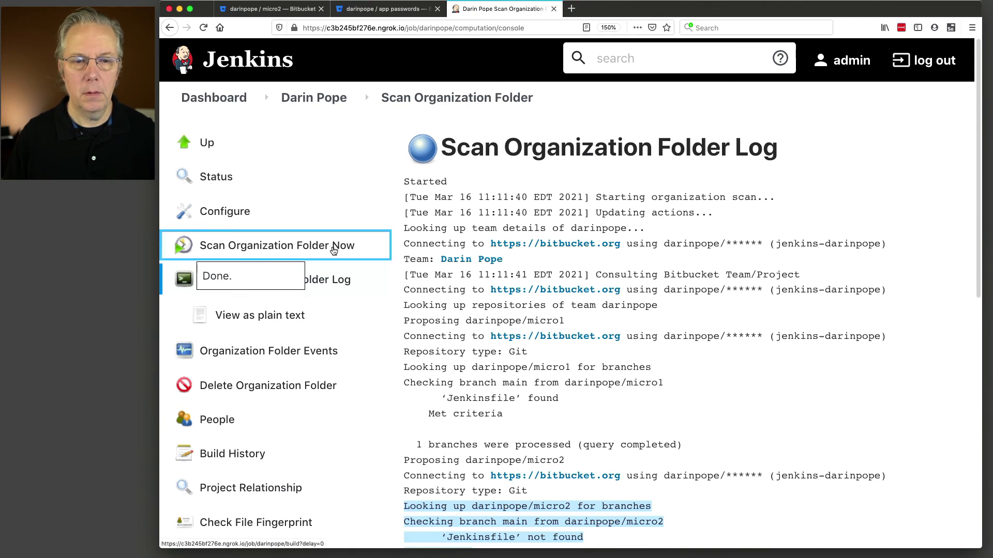
click(339, 281)
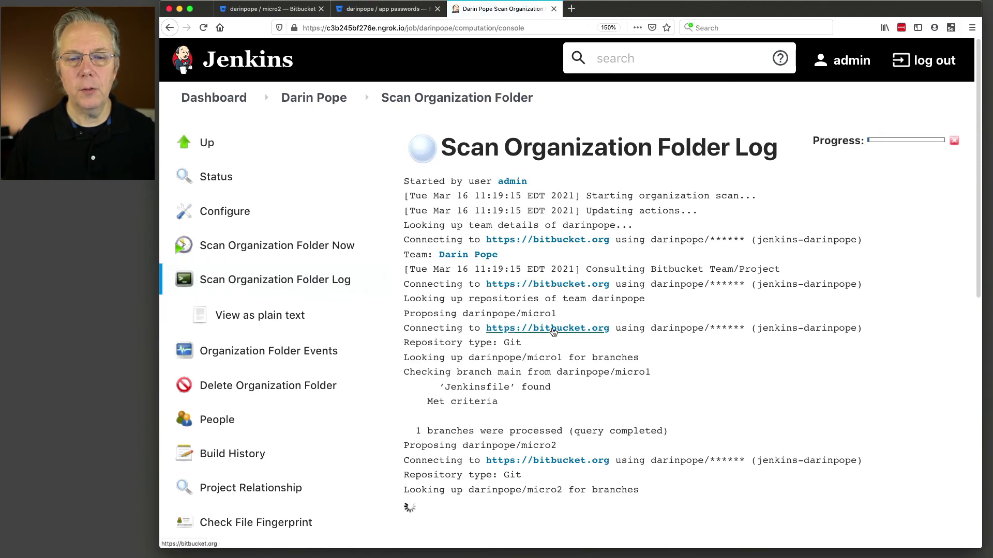
scroll(533, 328, down, 2)
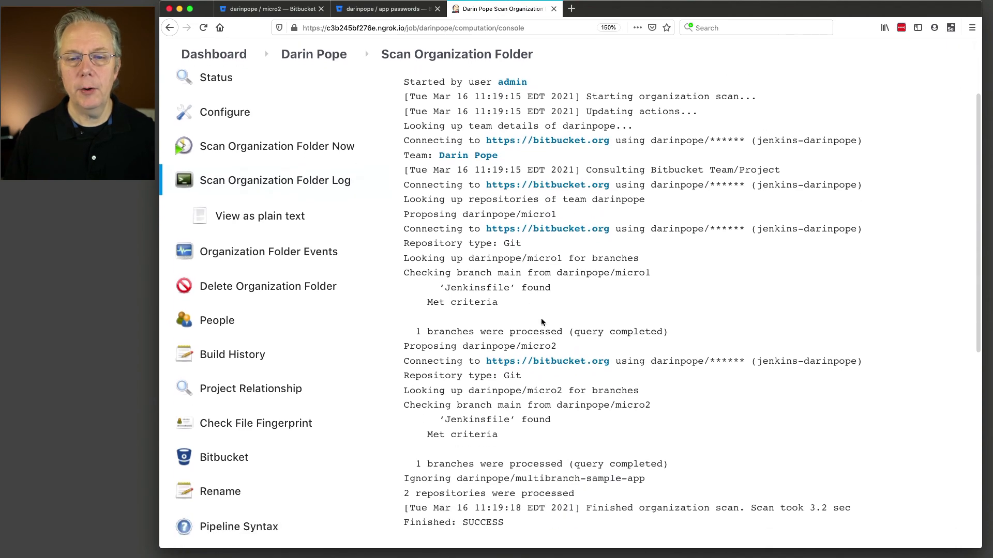
scroll(541, 319, down, 4)
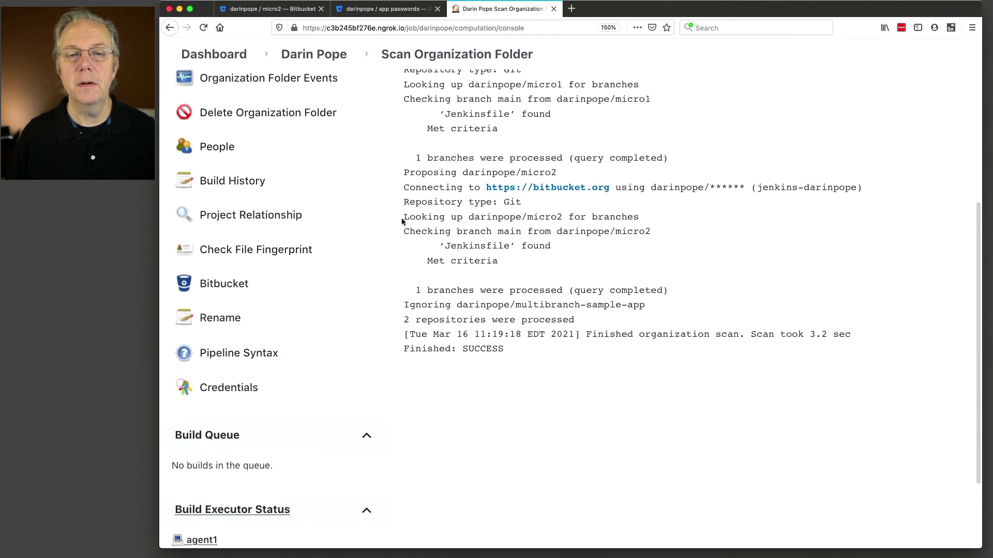
drag(401, 218, 660, 306)
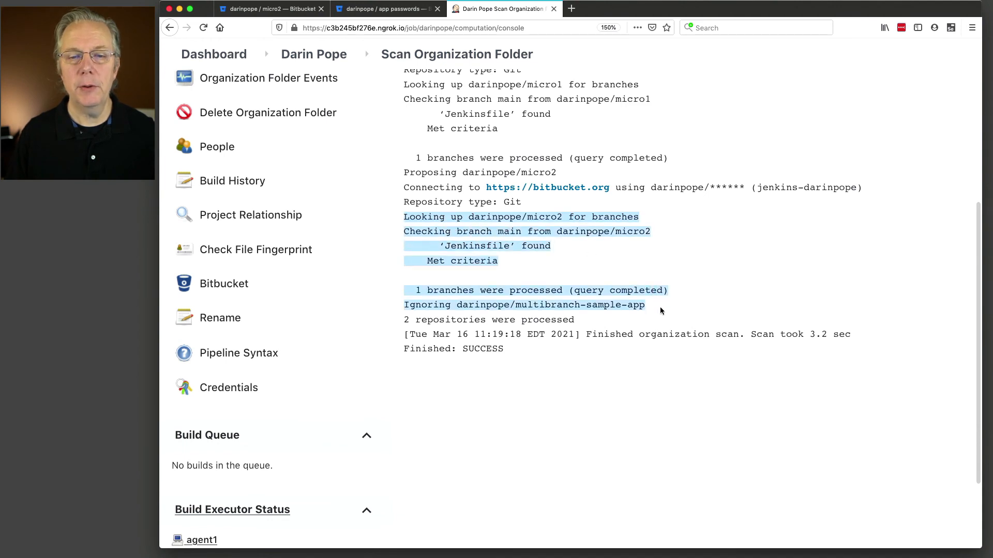
click(483, 247)
drag(463, 247, 495, 249)
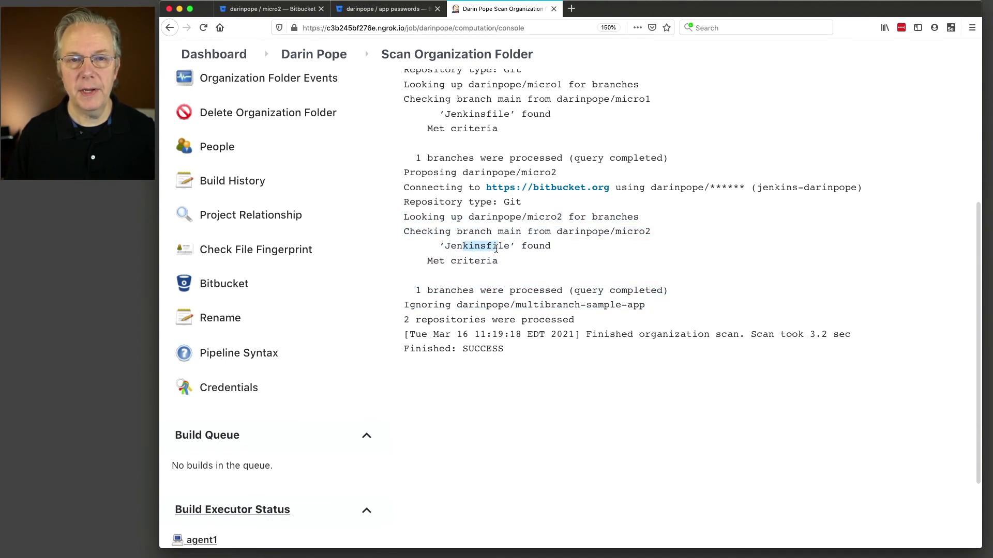
click(321, 58)
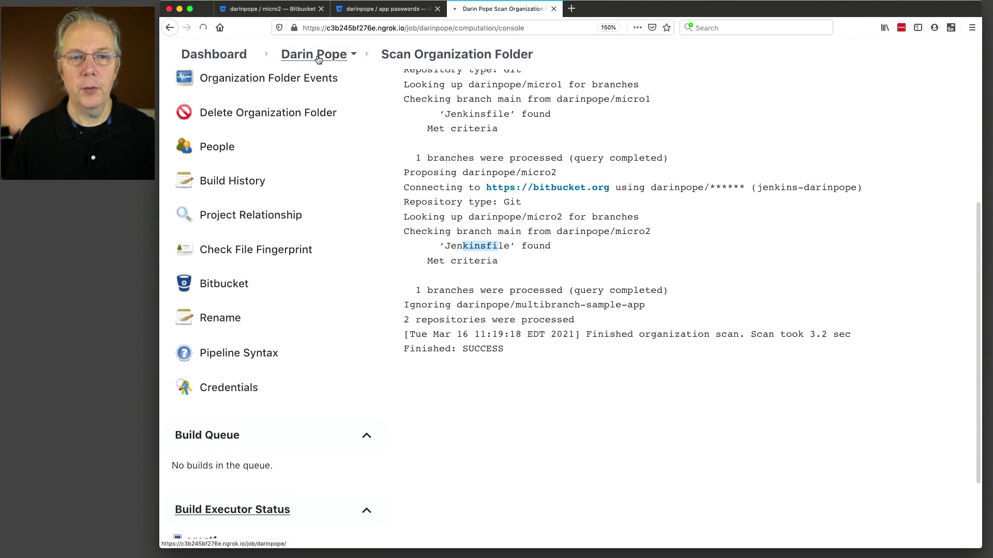
click(606, 333)
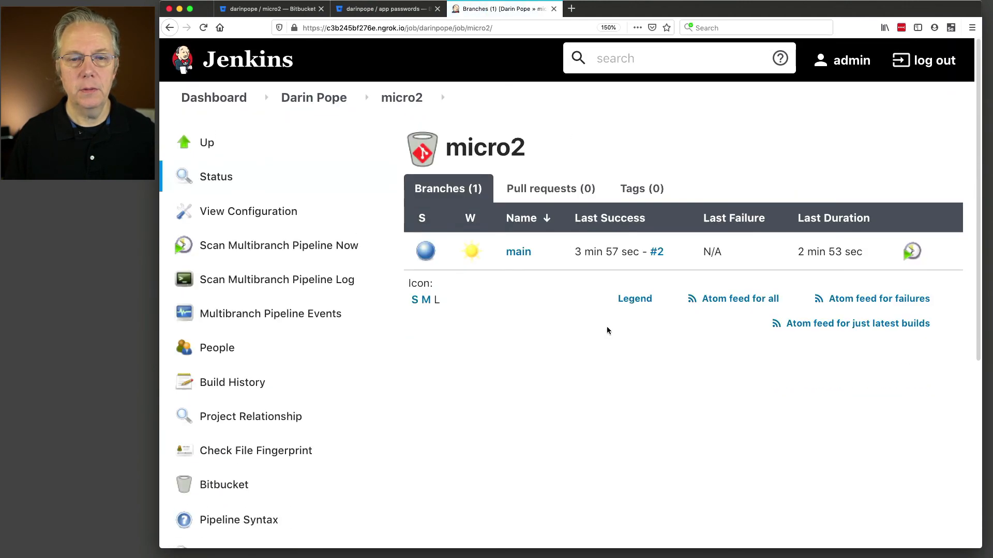
- Build micro2's main branch and confirm build #3 obtained Jenkinsfile from commit 8ea79f4
click(519, 252)
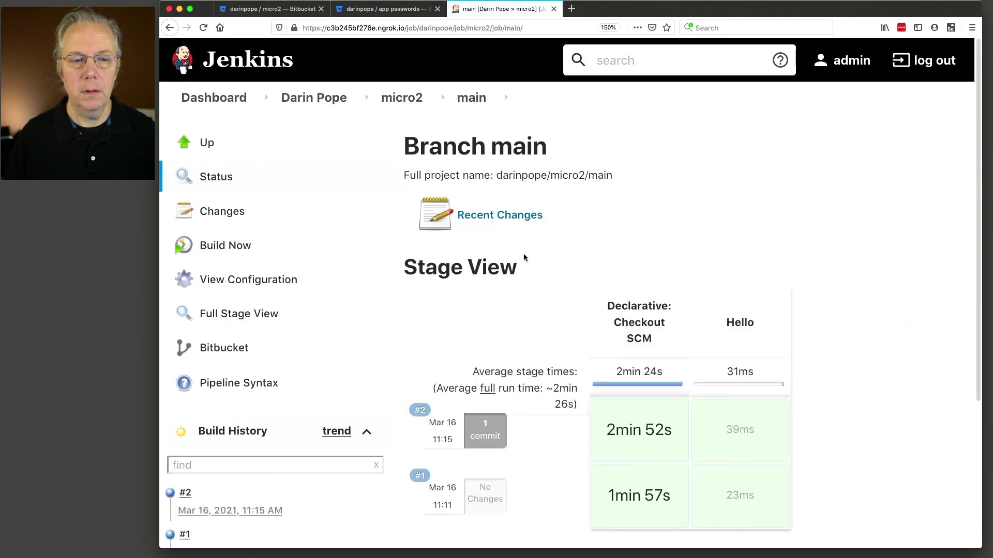
click(233, 248)
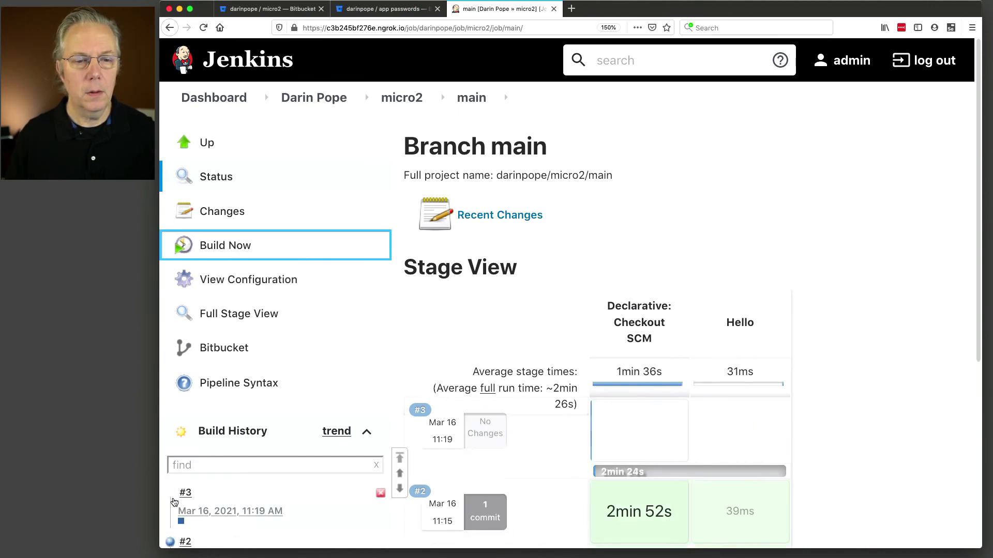
click(171, 496)
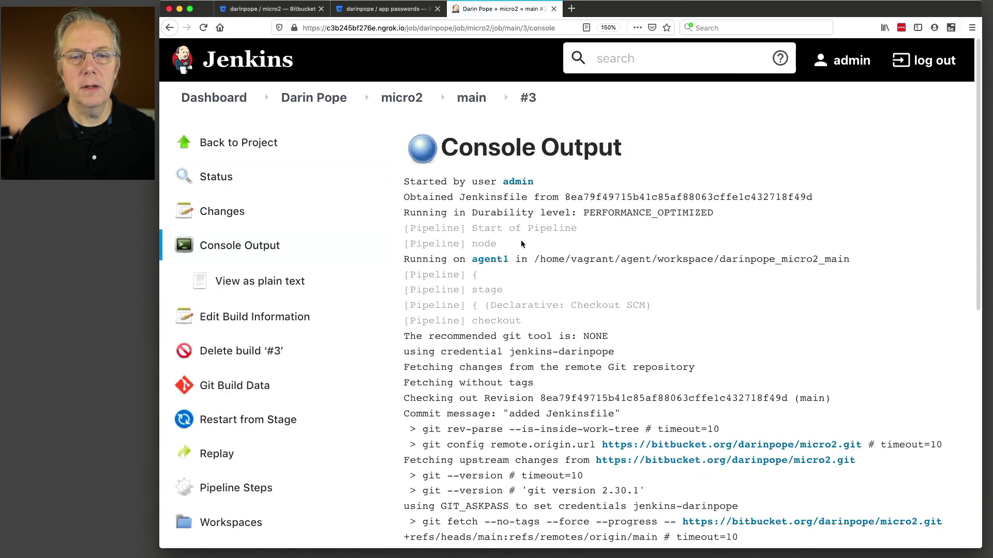
drag(405, 198, 534, 201)
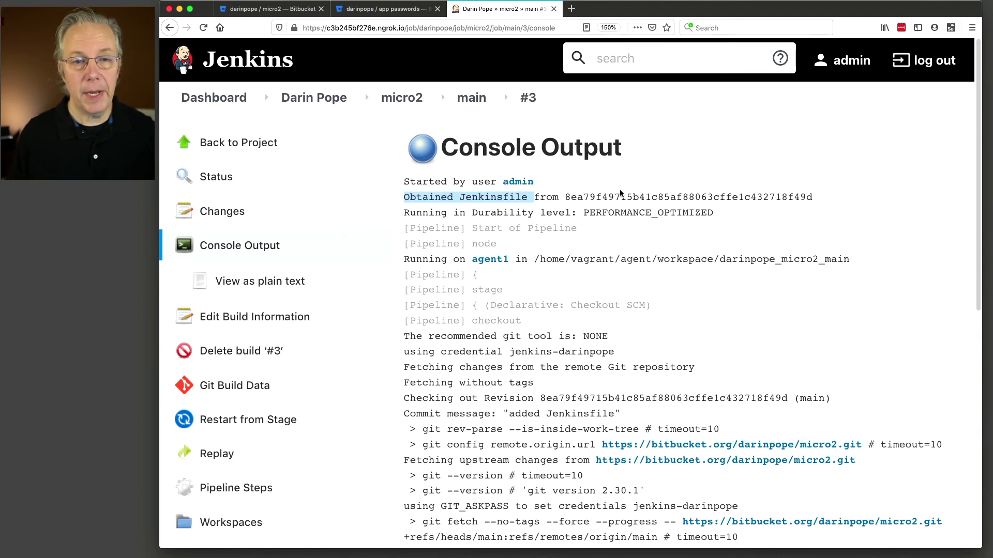
click(323, 103)
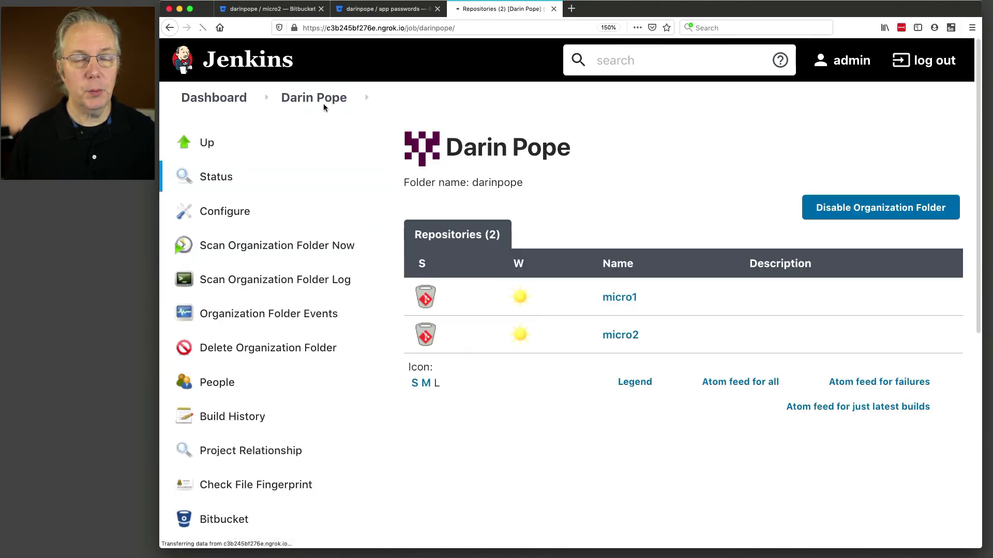
- Move the Jenkinsfile-m2 project recognizer above Jenkinsfile in the folder configuration and save
click(233, 215)
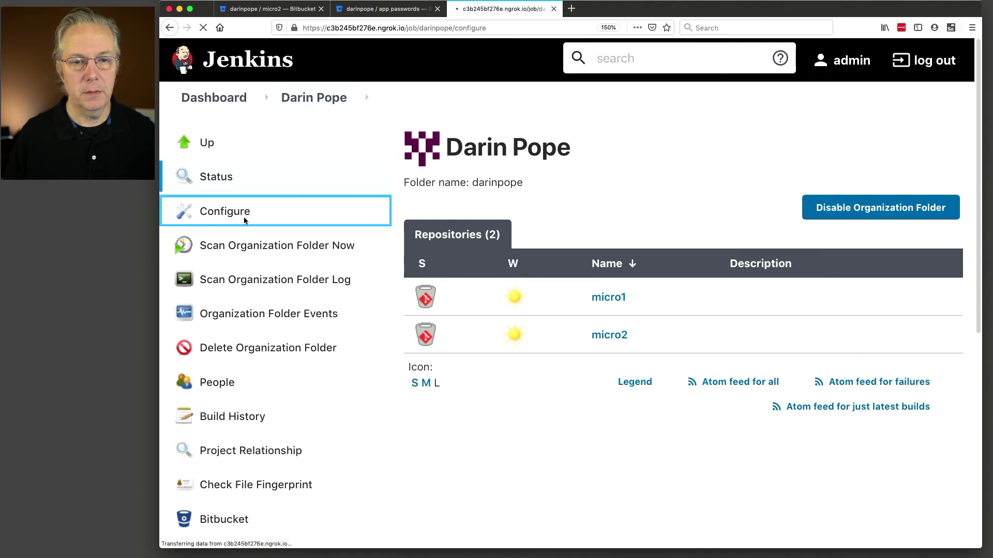
scroll(258, 259, down, 5)
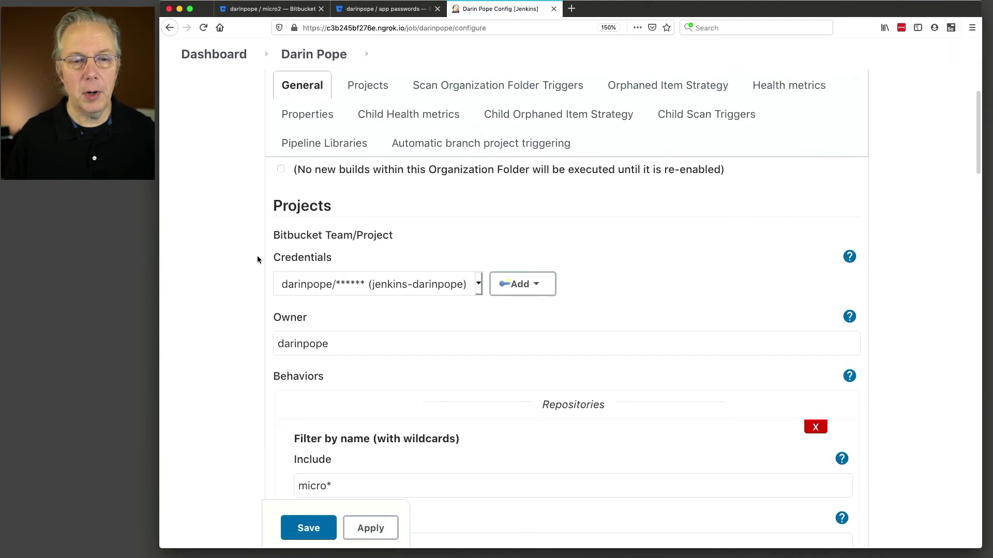
scroll(257, 259, down, 10)
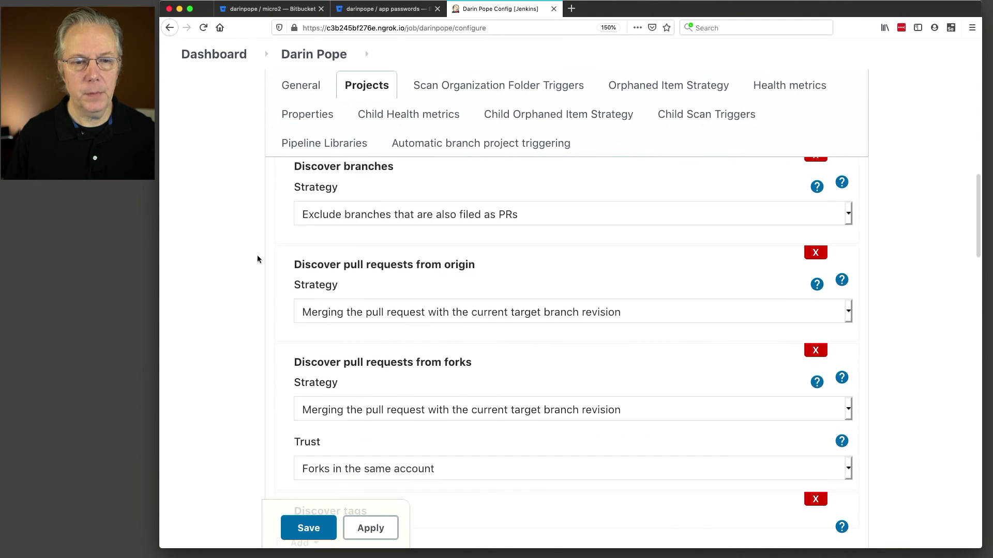
scroll(257, 259, down, 8)
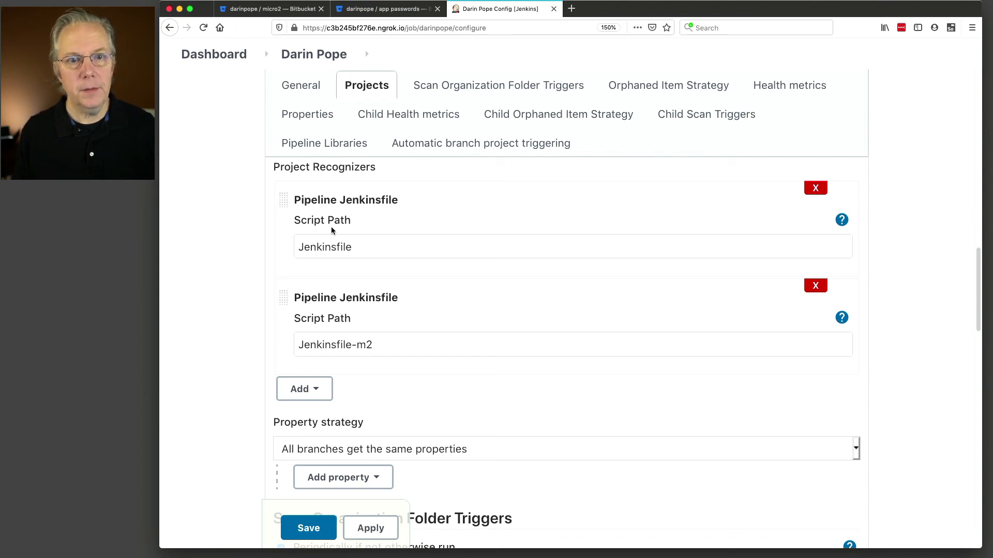
drag(361, 247, 293, 241)
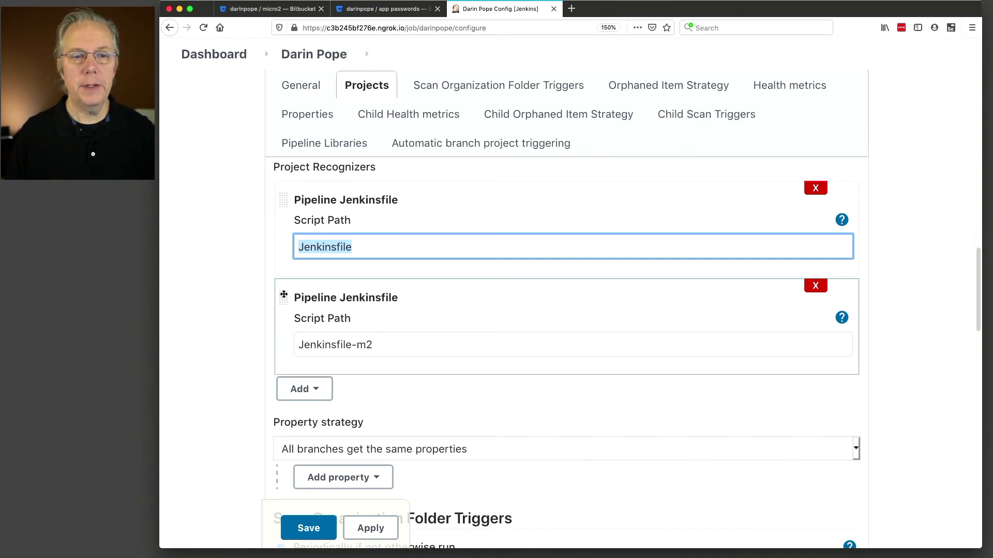
drag(283, 295, 292, 215)
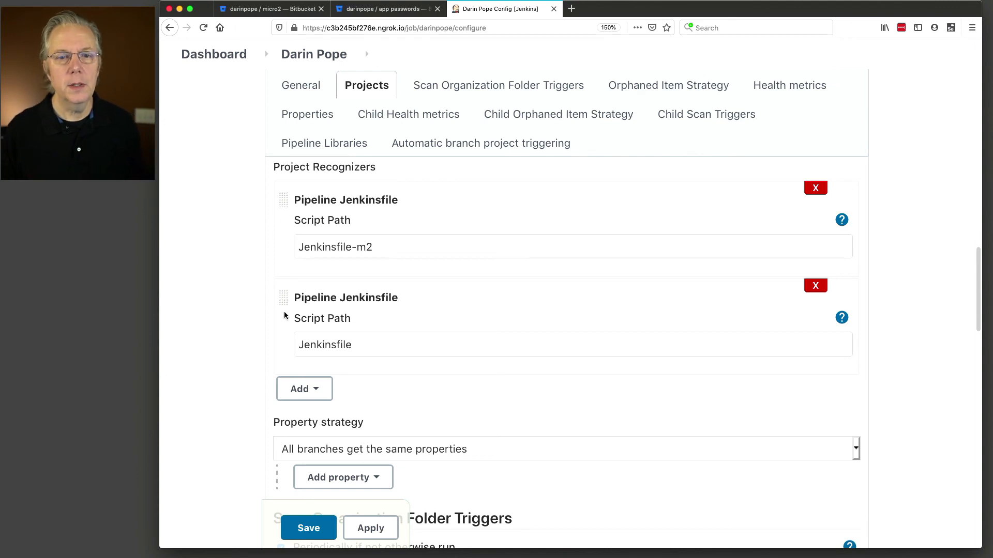
click(304, 534)
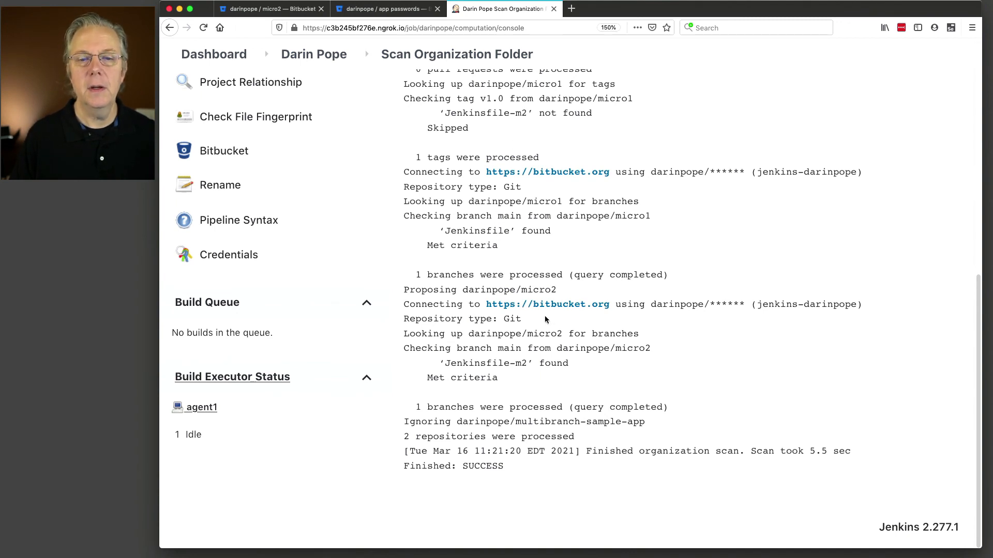
- Confirm in the rescan log that micro2 found Jenkinsfile-m2, then return to the Darin Pope folder
drag(403, 333, 617, 348)
click(447, 362)
drag(447, 362, 546, 364)
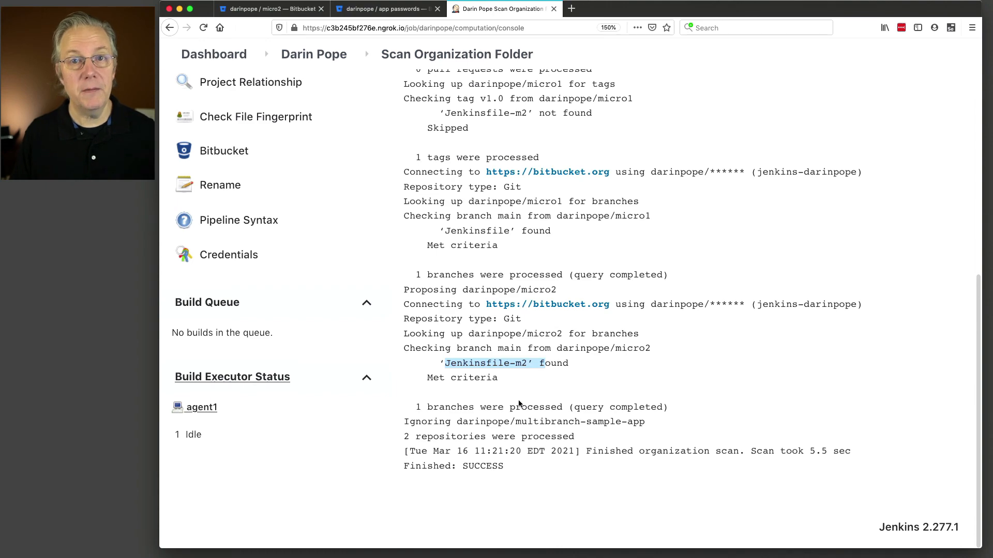
scroll(532, 380, up, 10)
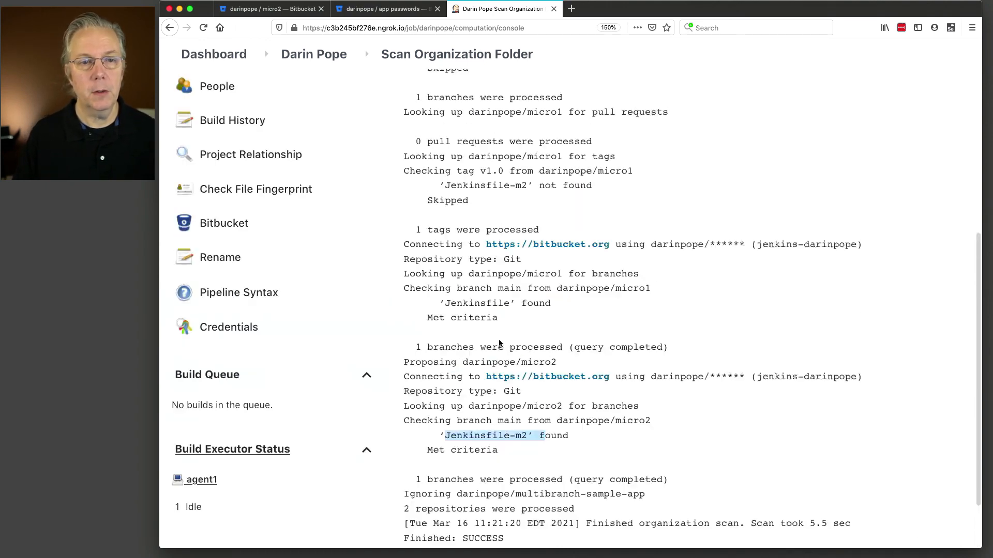
click(323, 103)
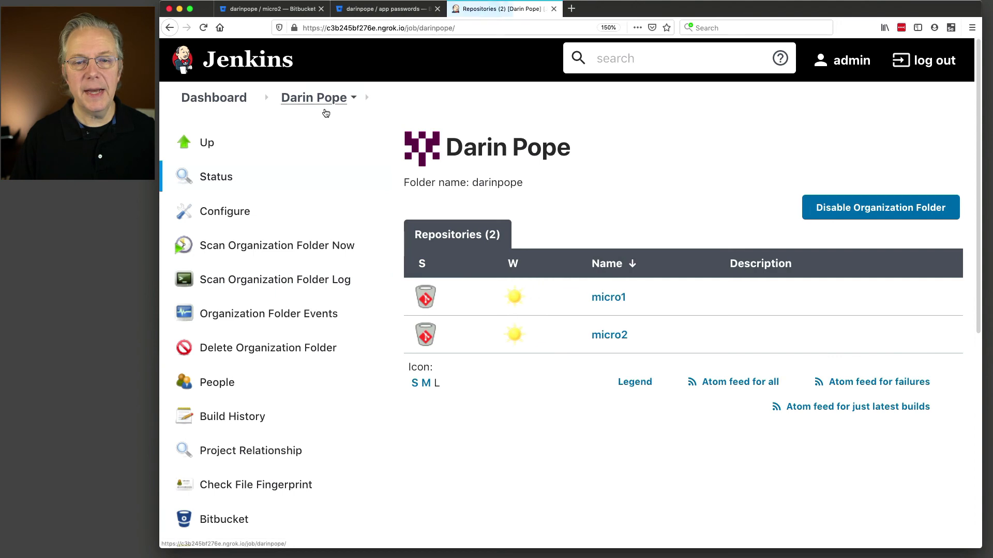
- Build micro2's main branch again and confirm build #4 obtained Jenkinsfile-m2
click(603, 336)
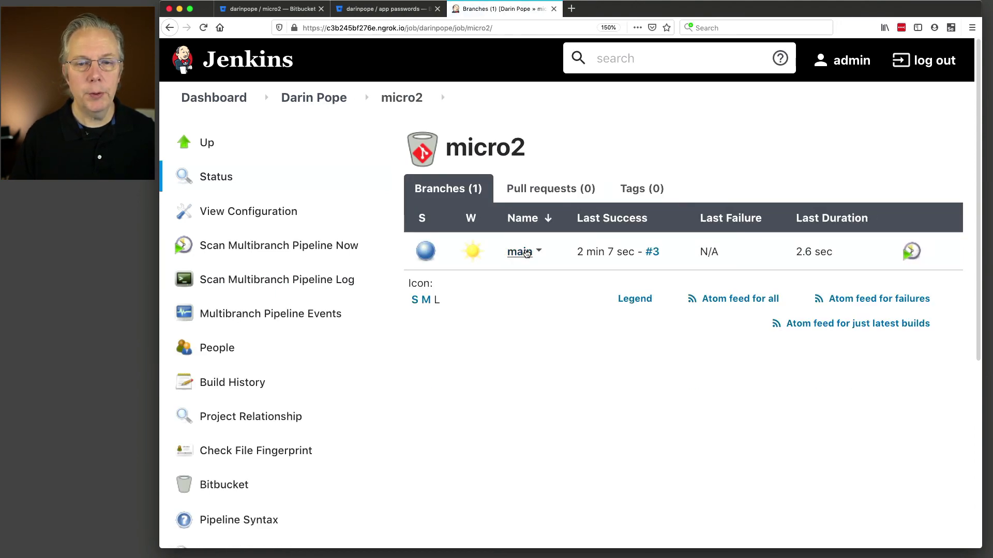
click(520, 252)
click(228, 251)
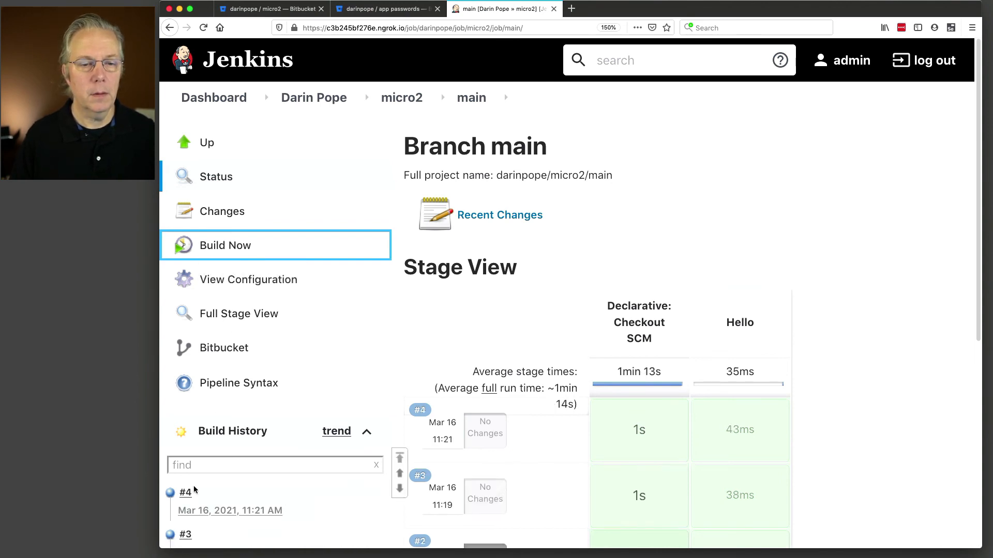
click(171, 494)
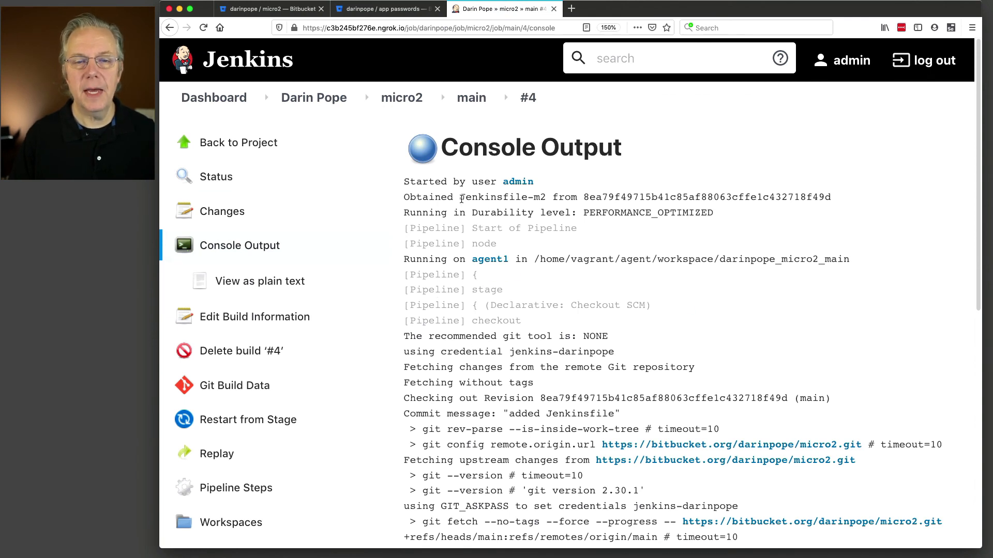
drag(461, 198, 546, 198)
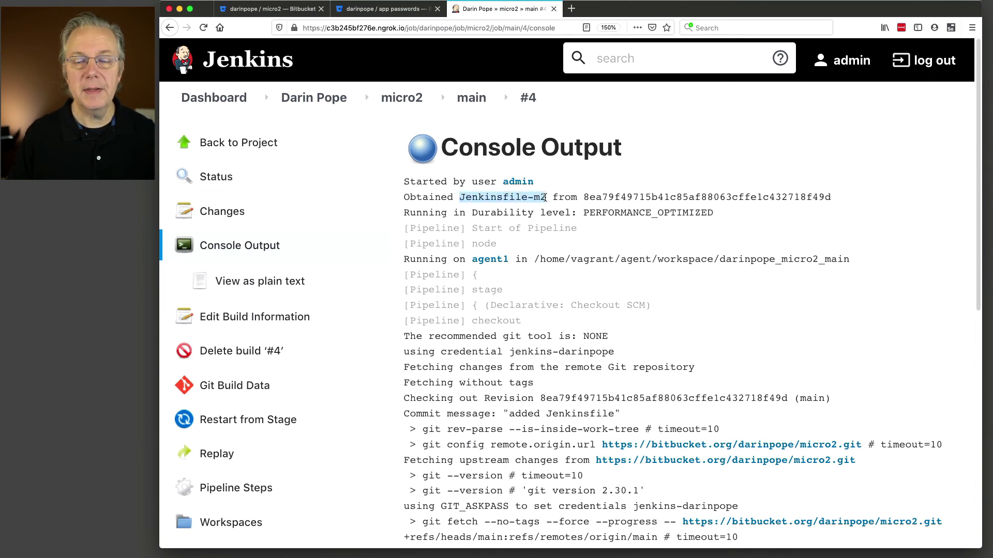